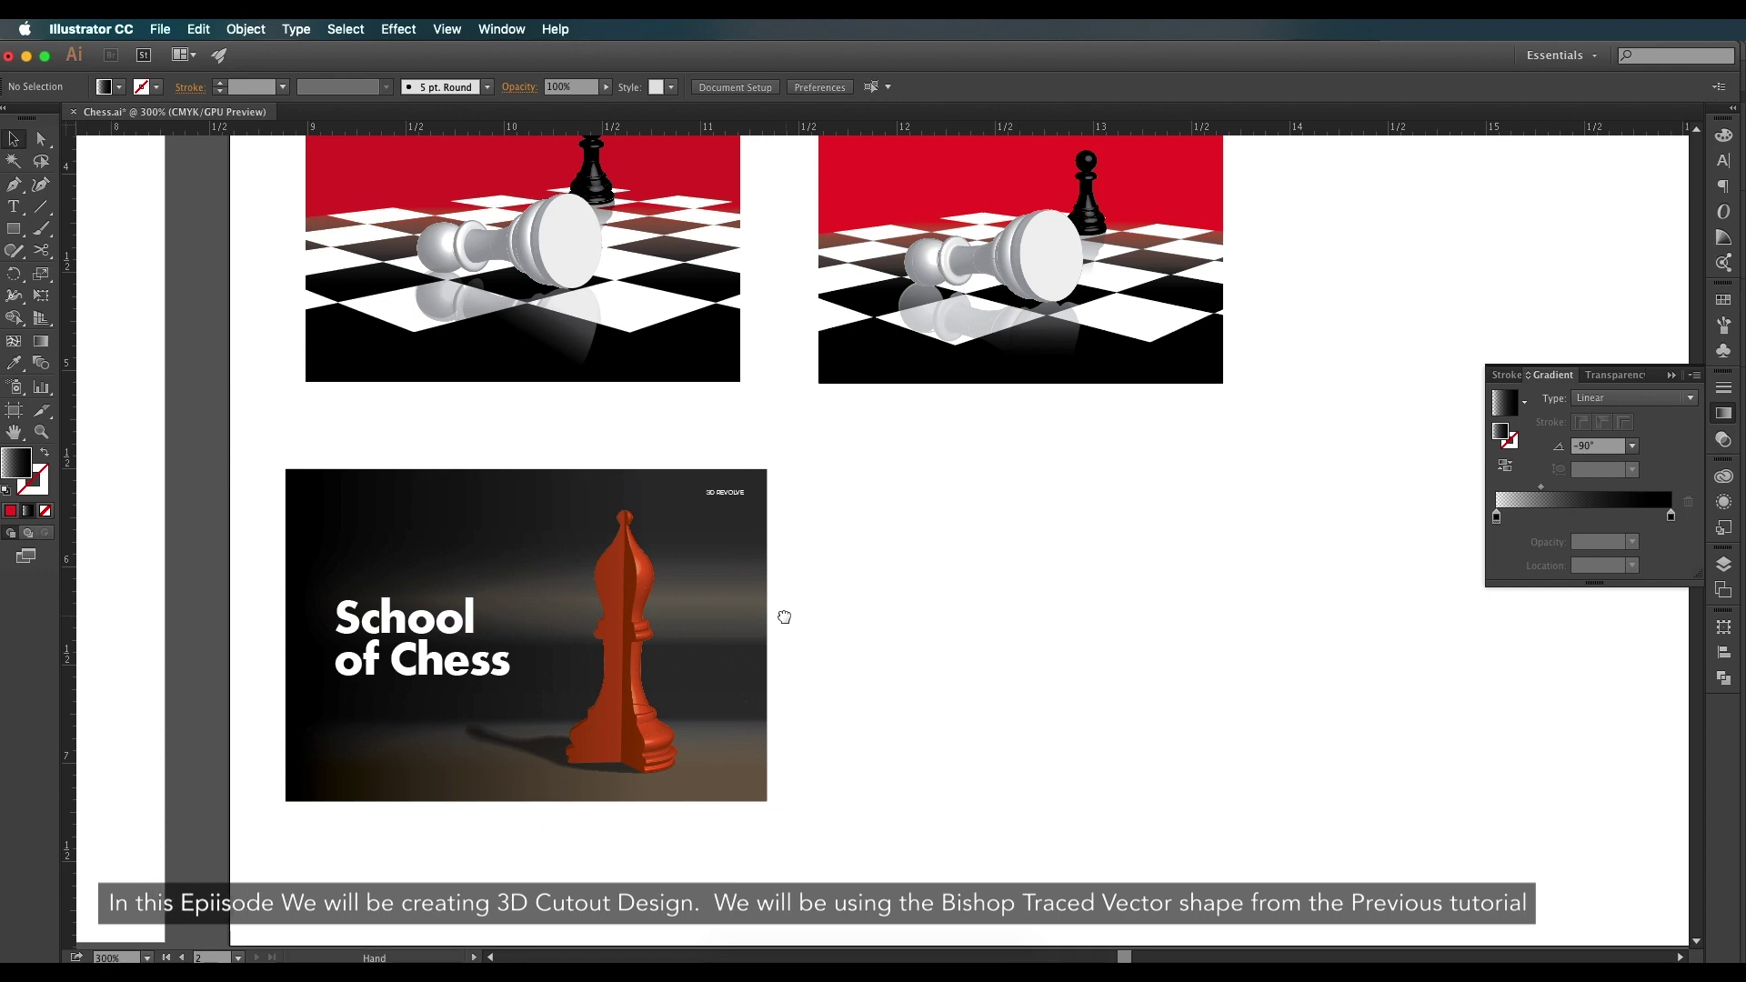
Place the red half-bishop profile beside the School of Chess artwork and scale it down to about 0.32 by 1.41 in.
drag(970, 663, 897, 691)
scroll(911, 684, down, 1)
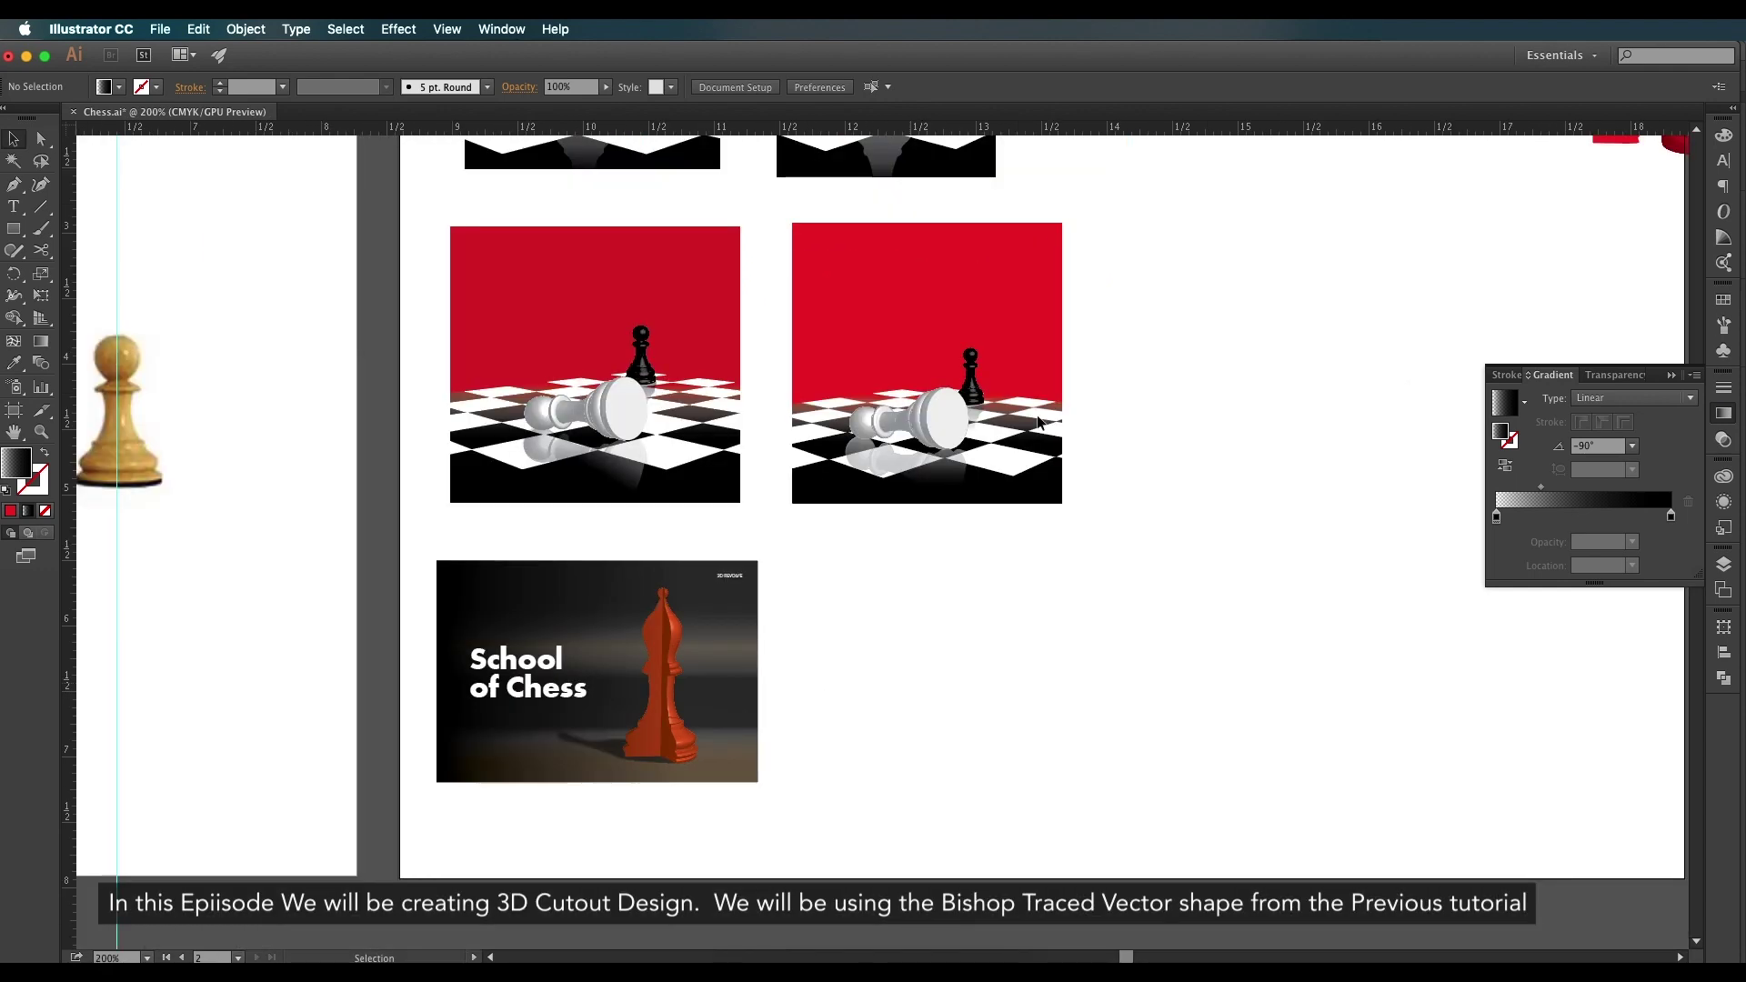
scroll(1035, 450, down, 2)
drag(1036, 450, 962, 562)
drag(1169, 537, 860, 839)
drag(872, 791, 871, 829)
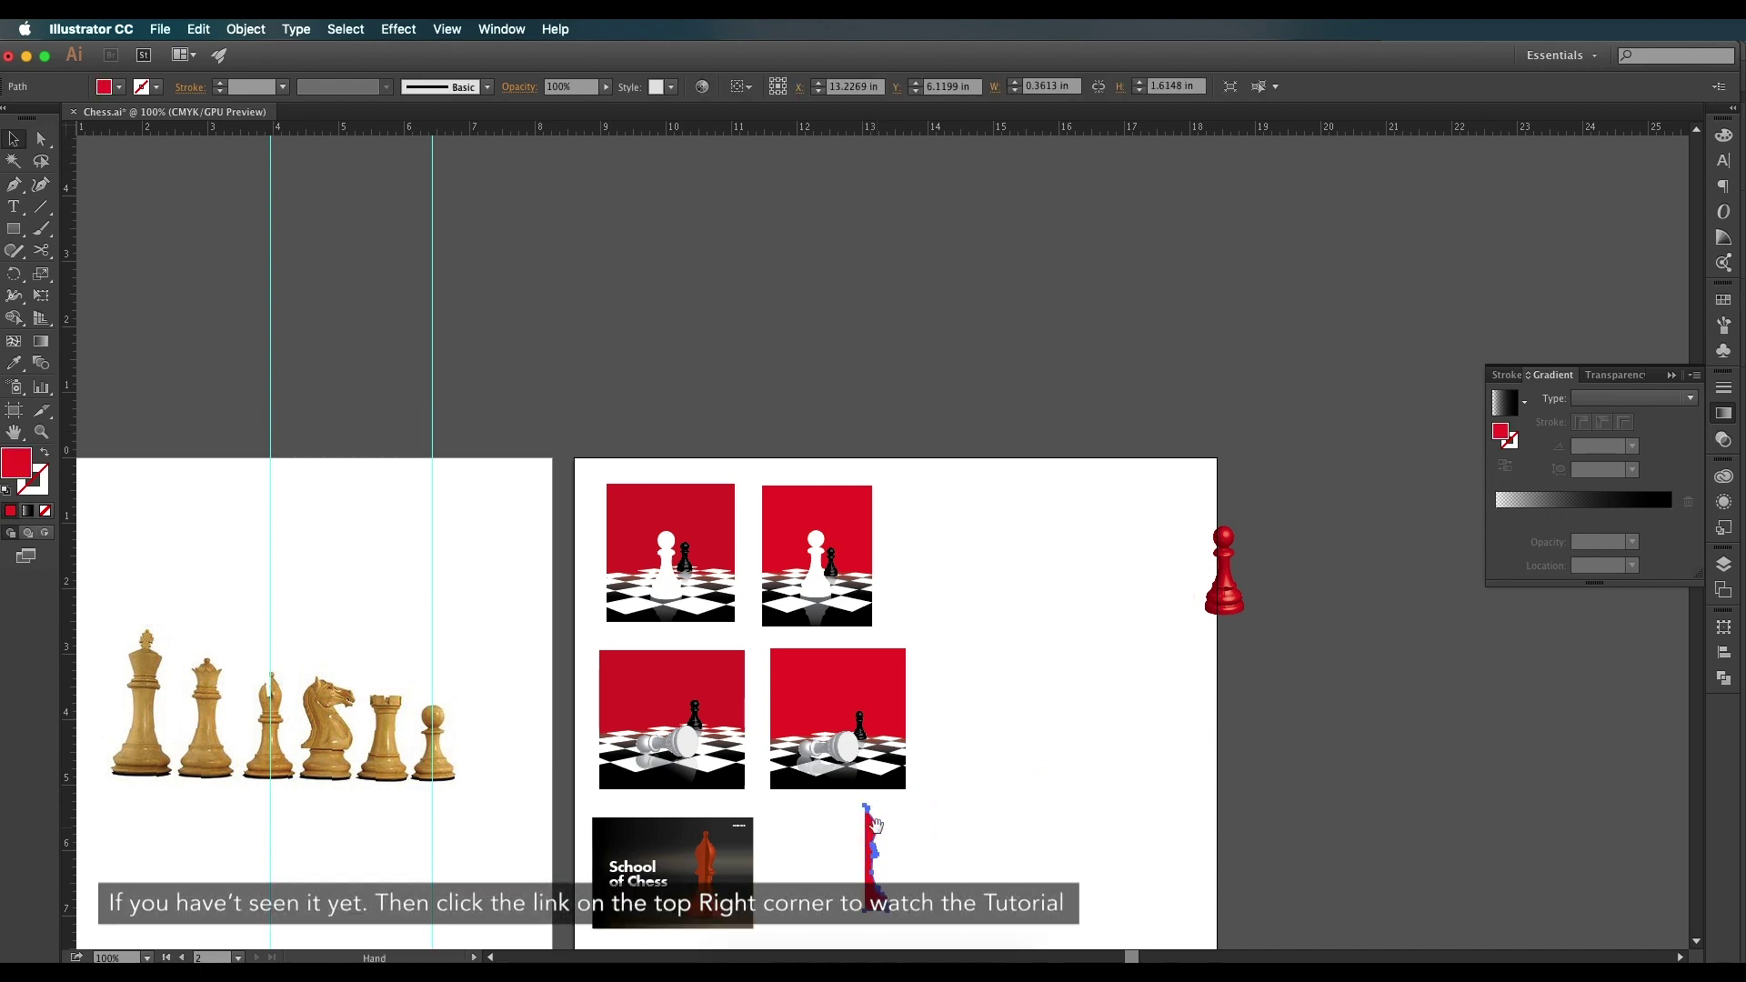
scroll(1053, 624, up, 5)
scroll(1098, 650, down, 1)
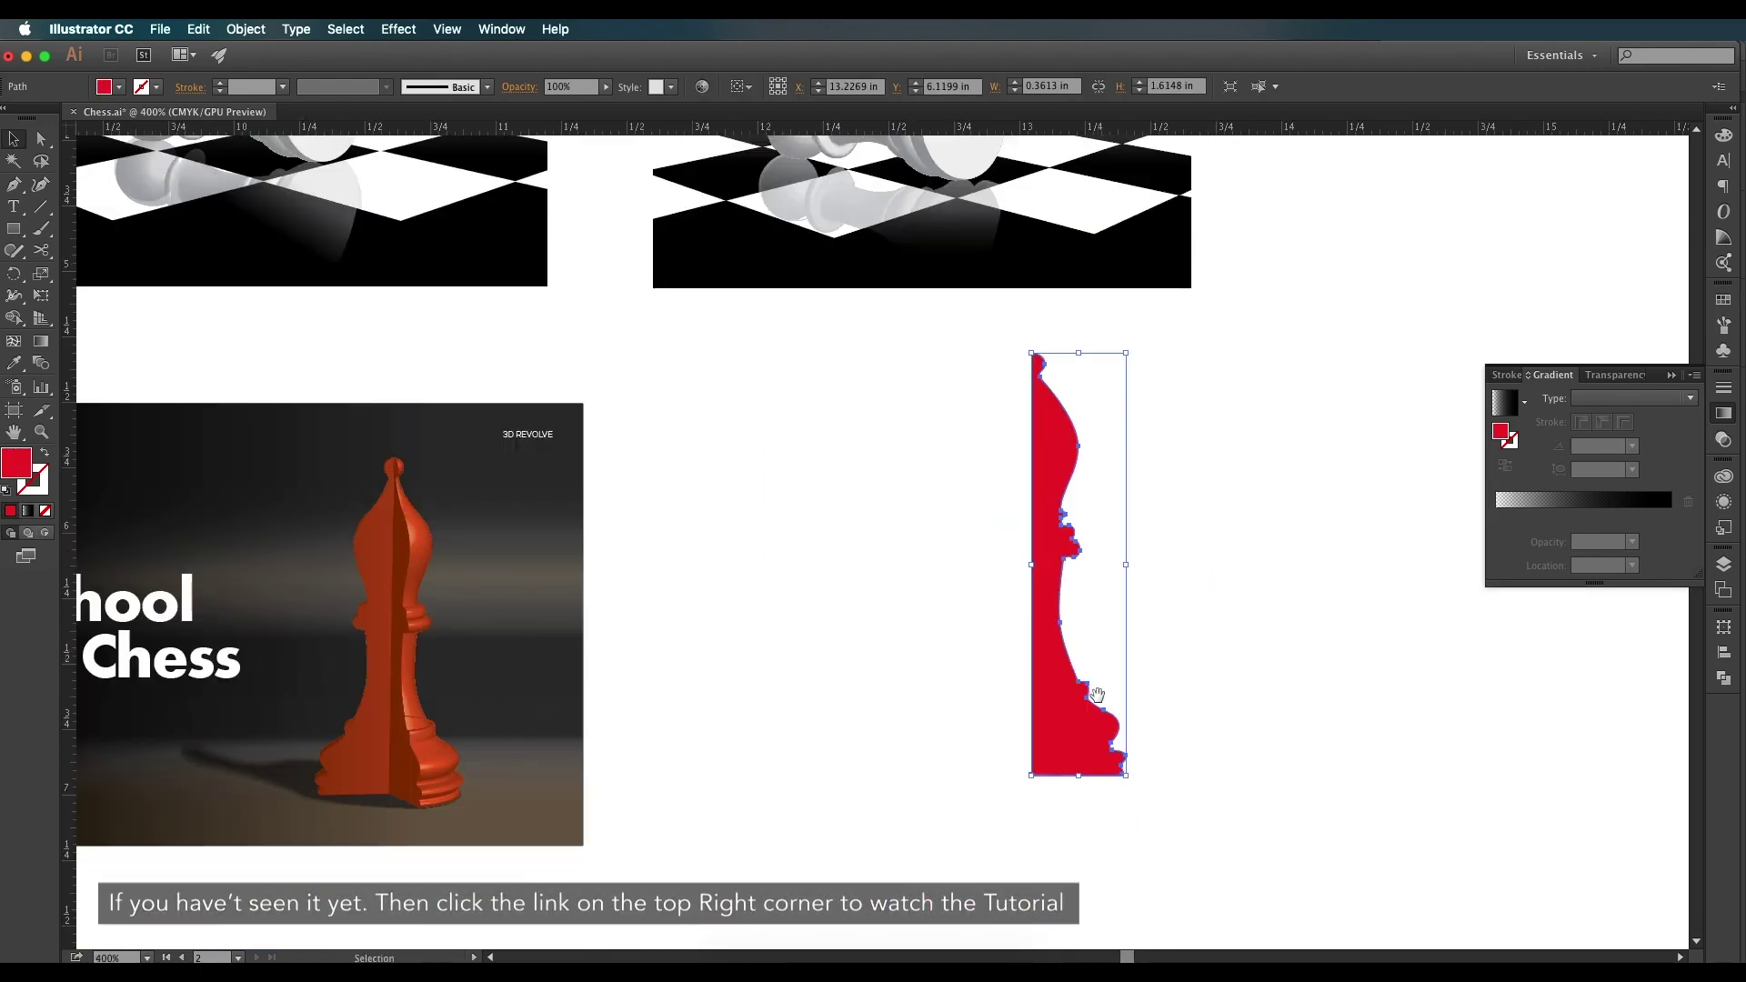
drag(1095, 695, 1044, 757)
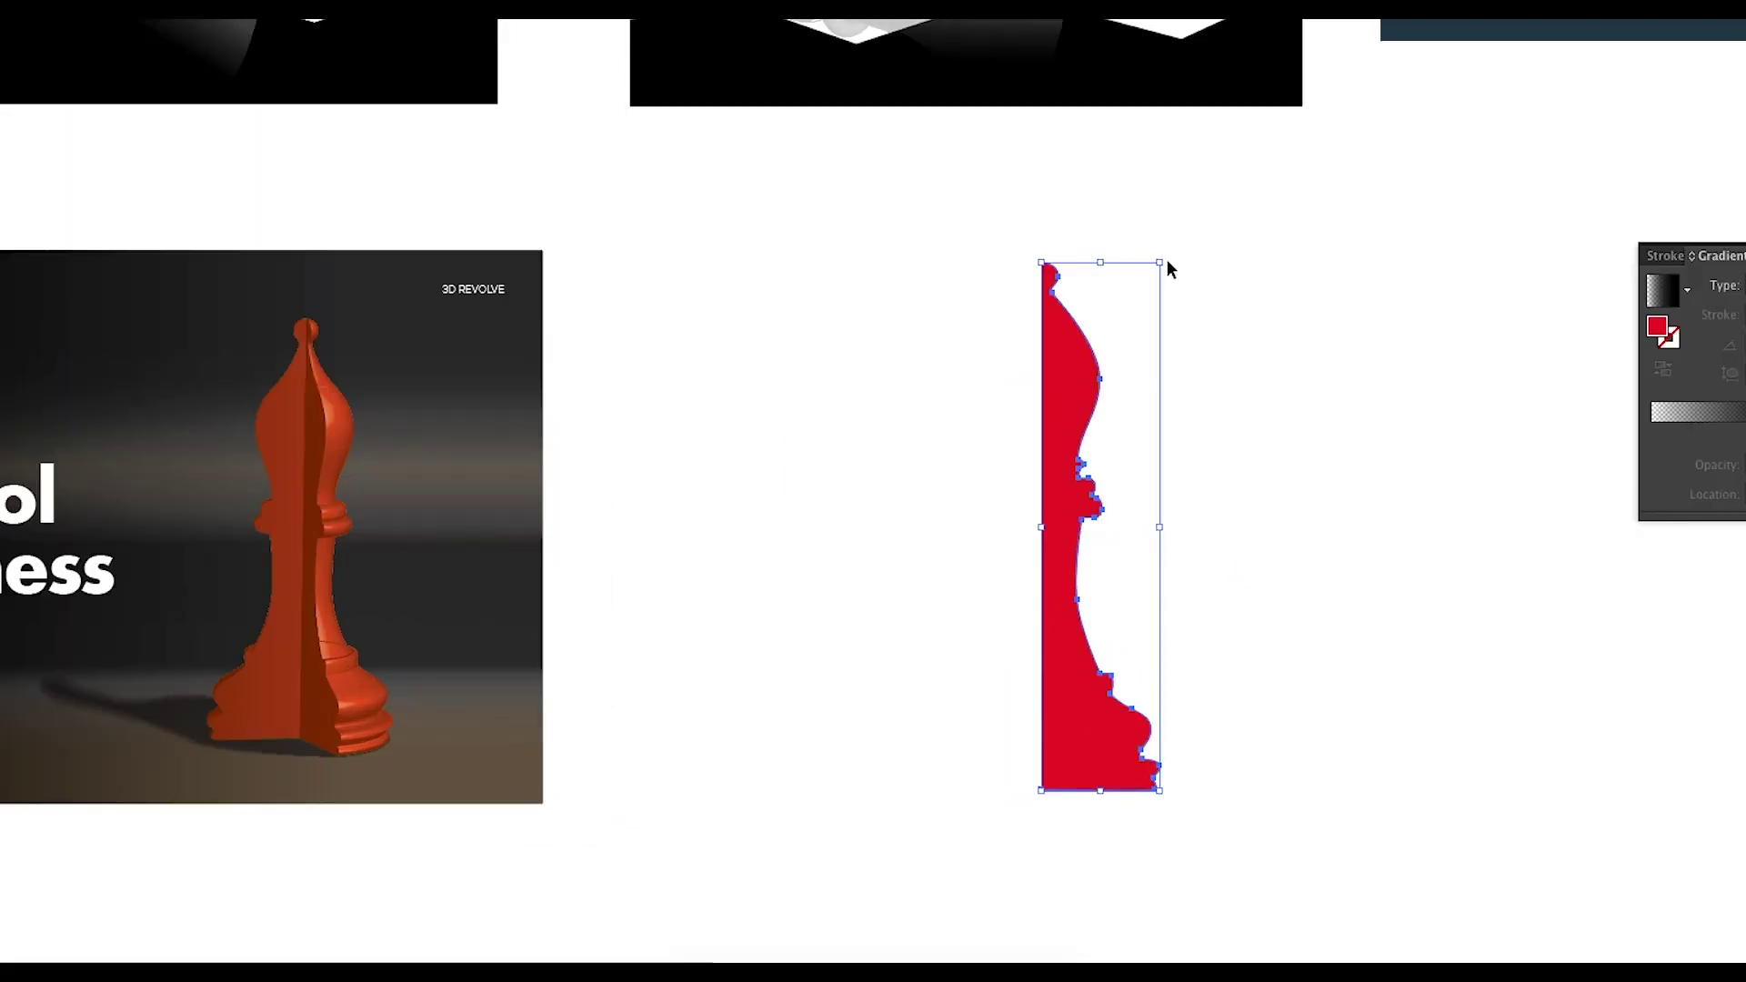
mouse_move(1098, 382)
mouse_down()
mouse_move(1072, 417)
mouse_move(1088, 404)
mouse_up()
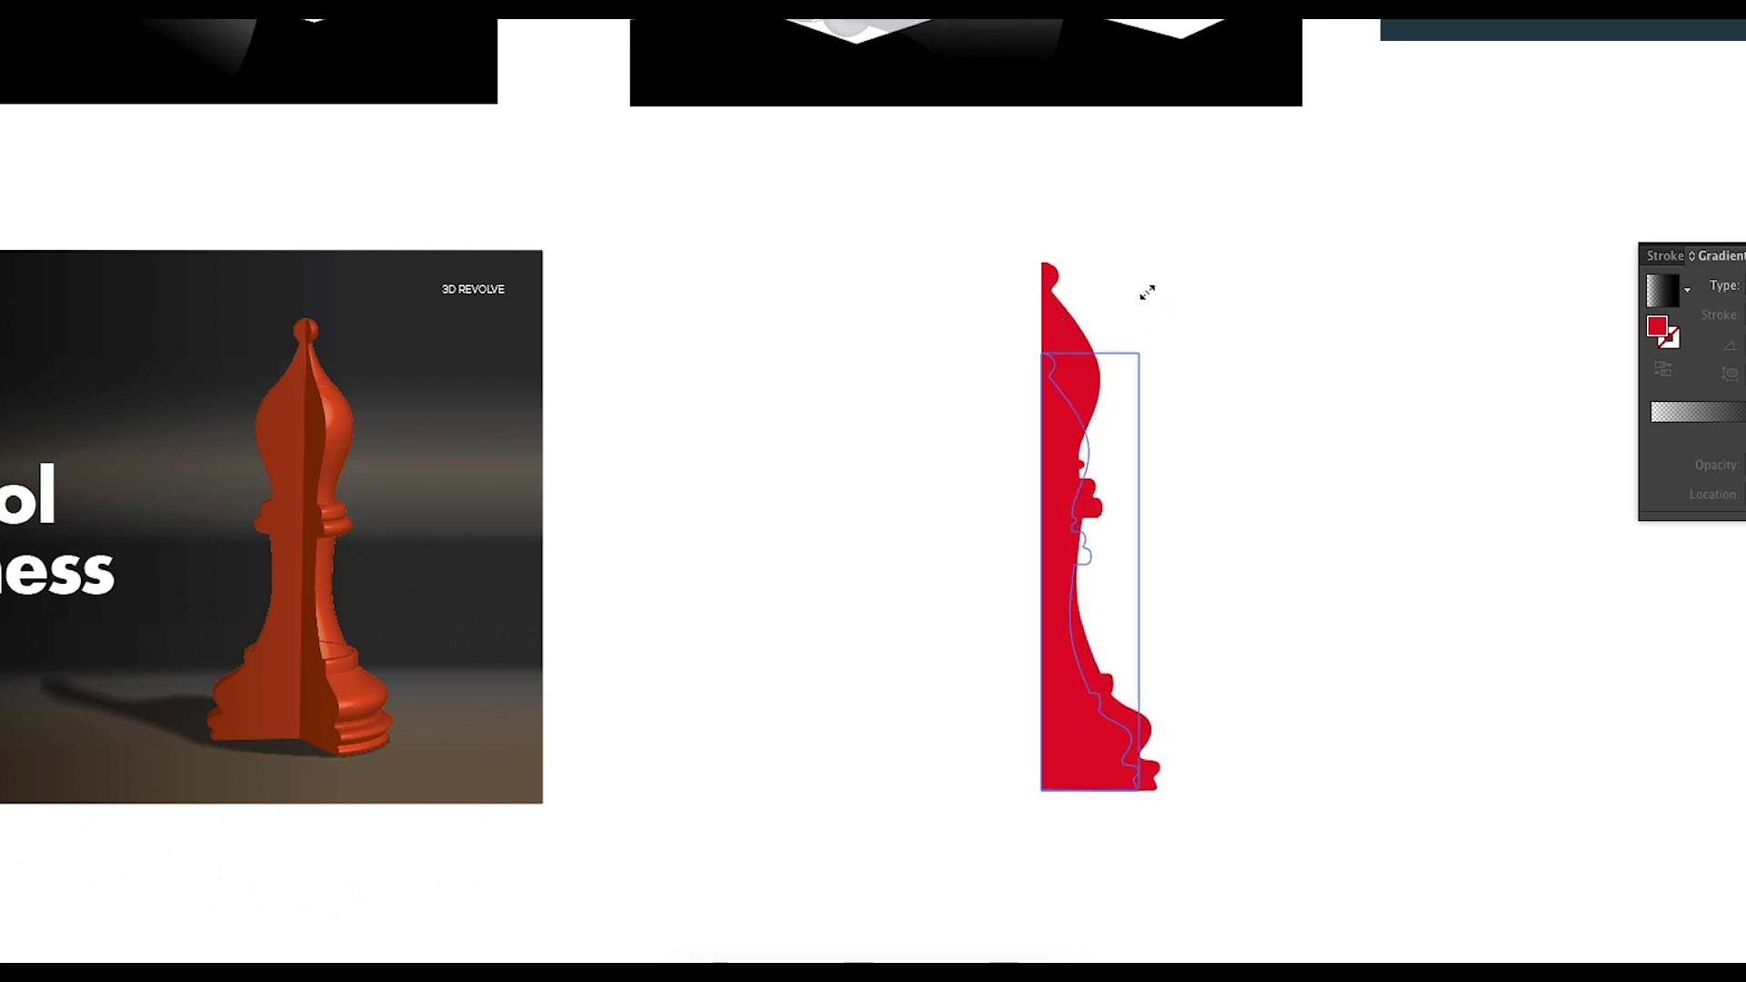
drag(1147, 292, 1150, 289)
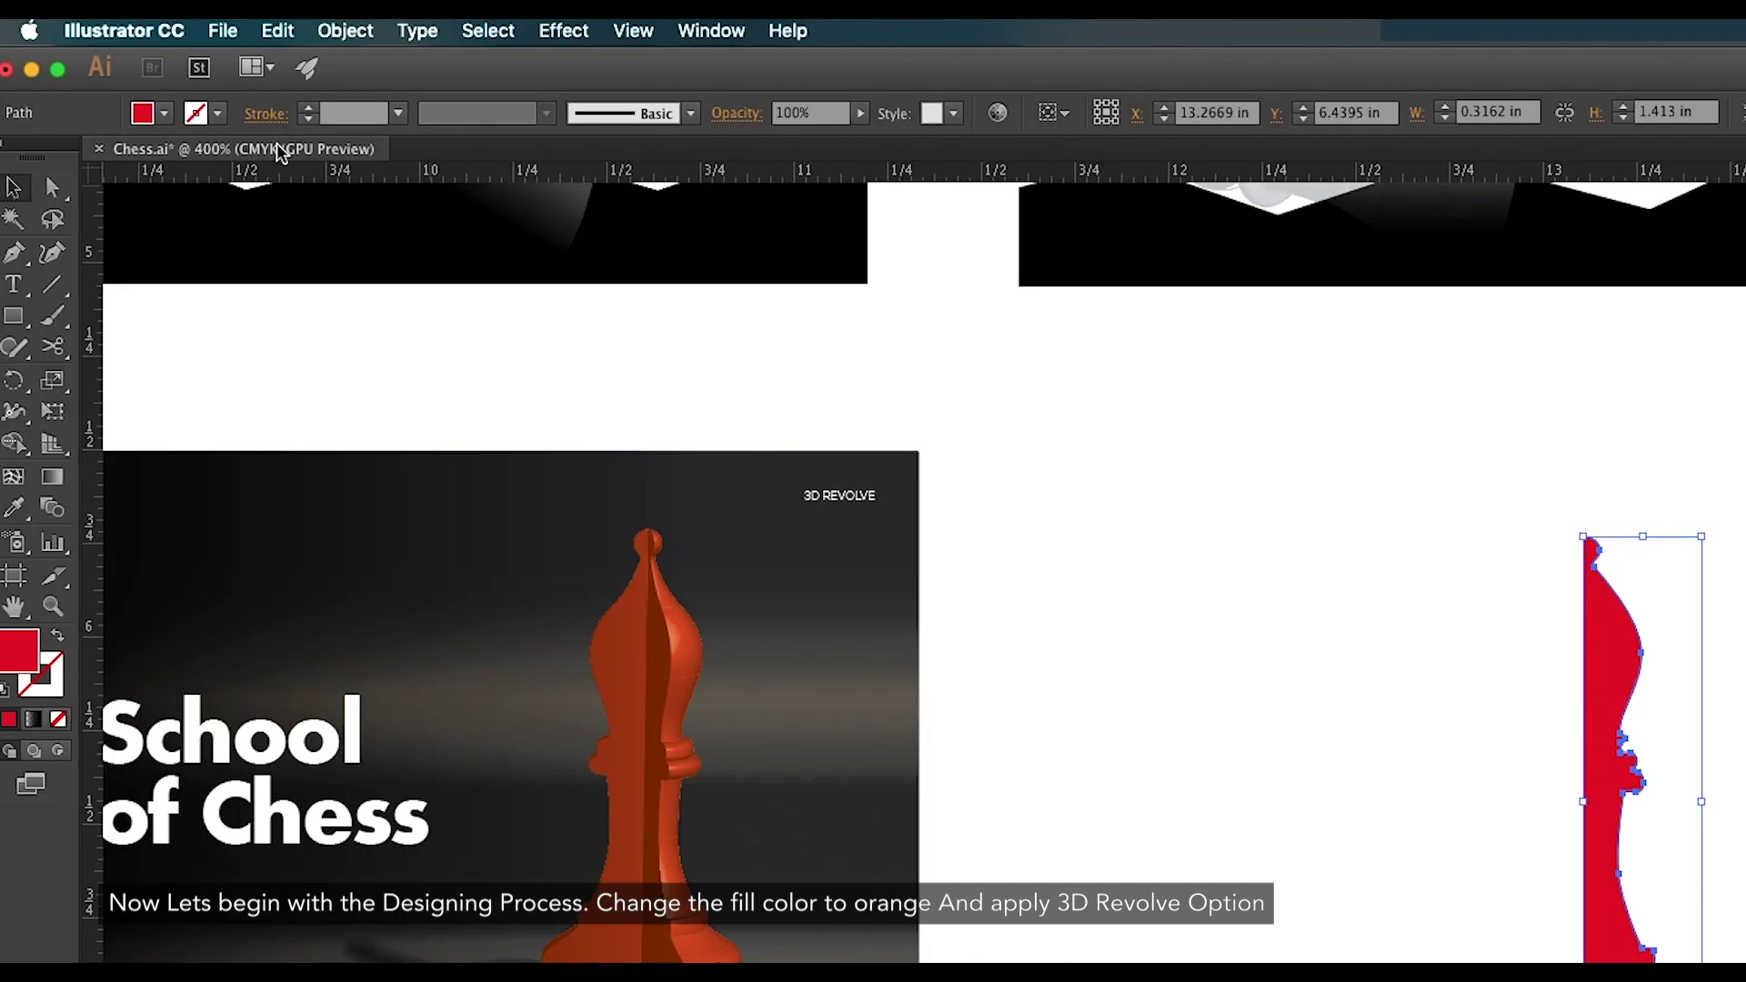
Change the half-bishop profile's fill from red to the orange-red swatch.
click(167, 115)
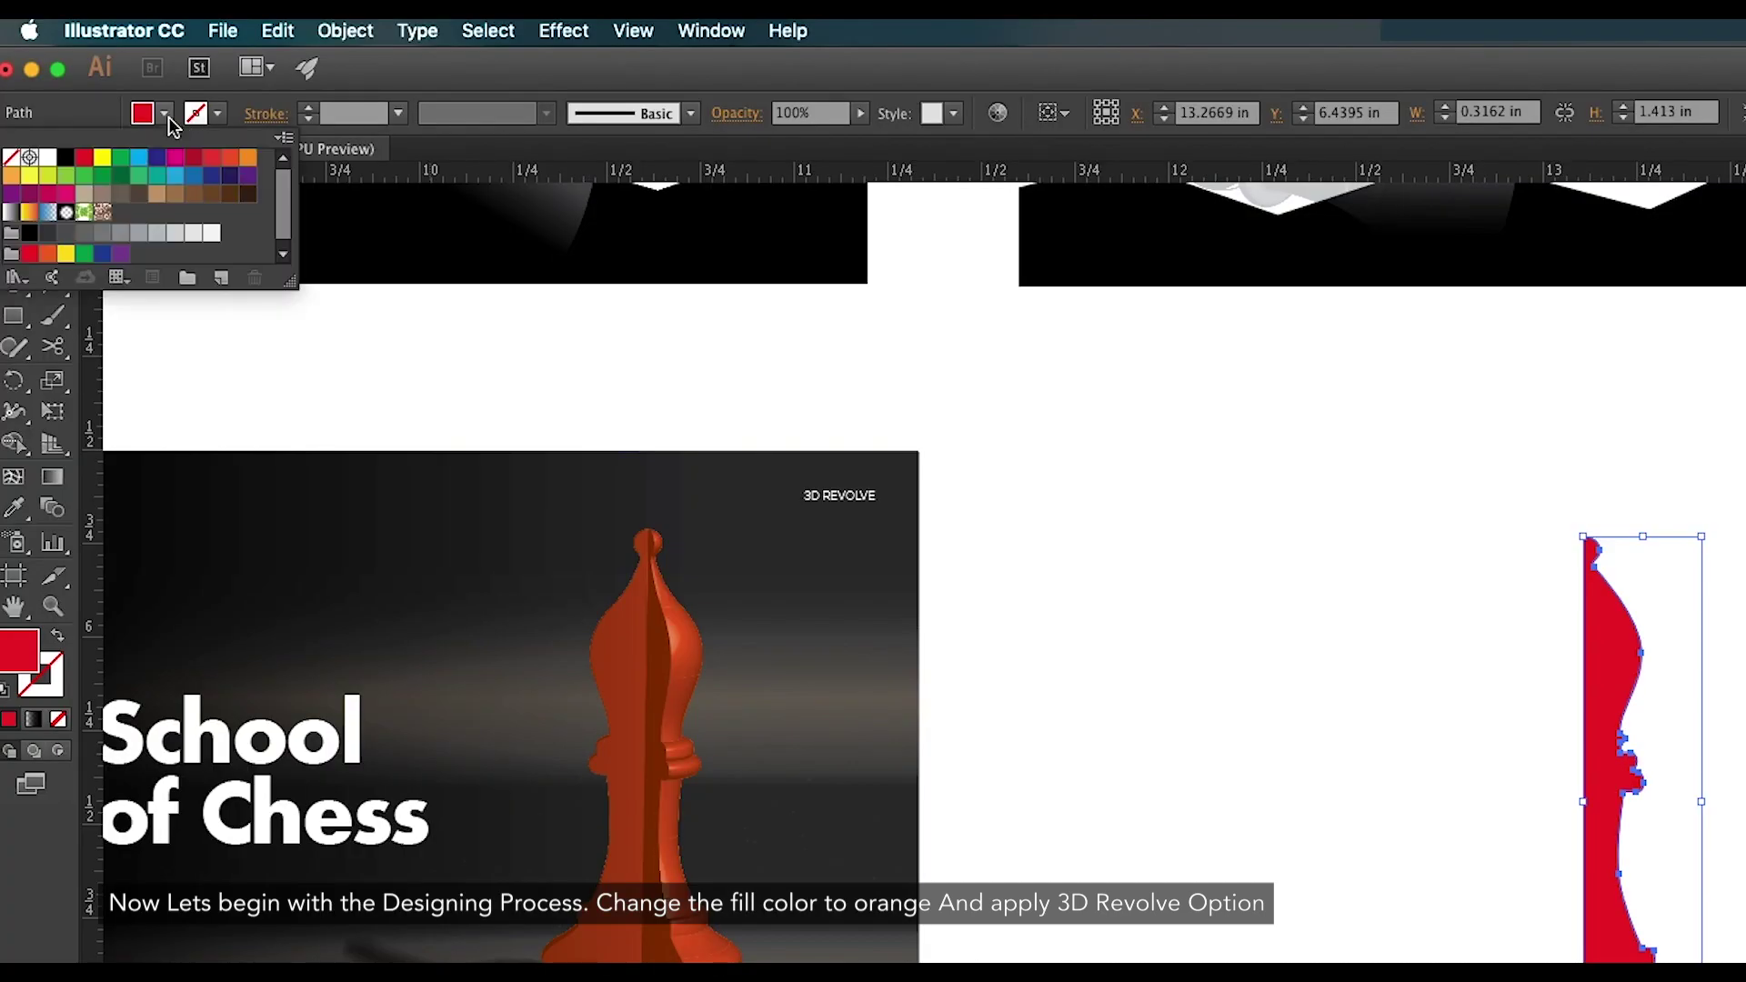
click(211, 159)
click(230, 160)
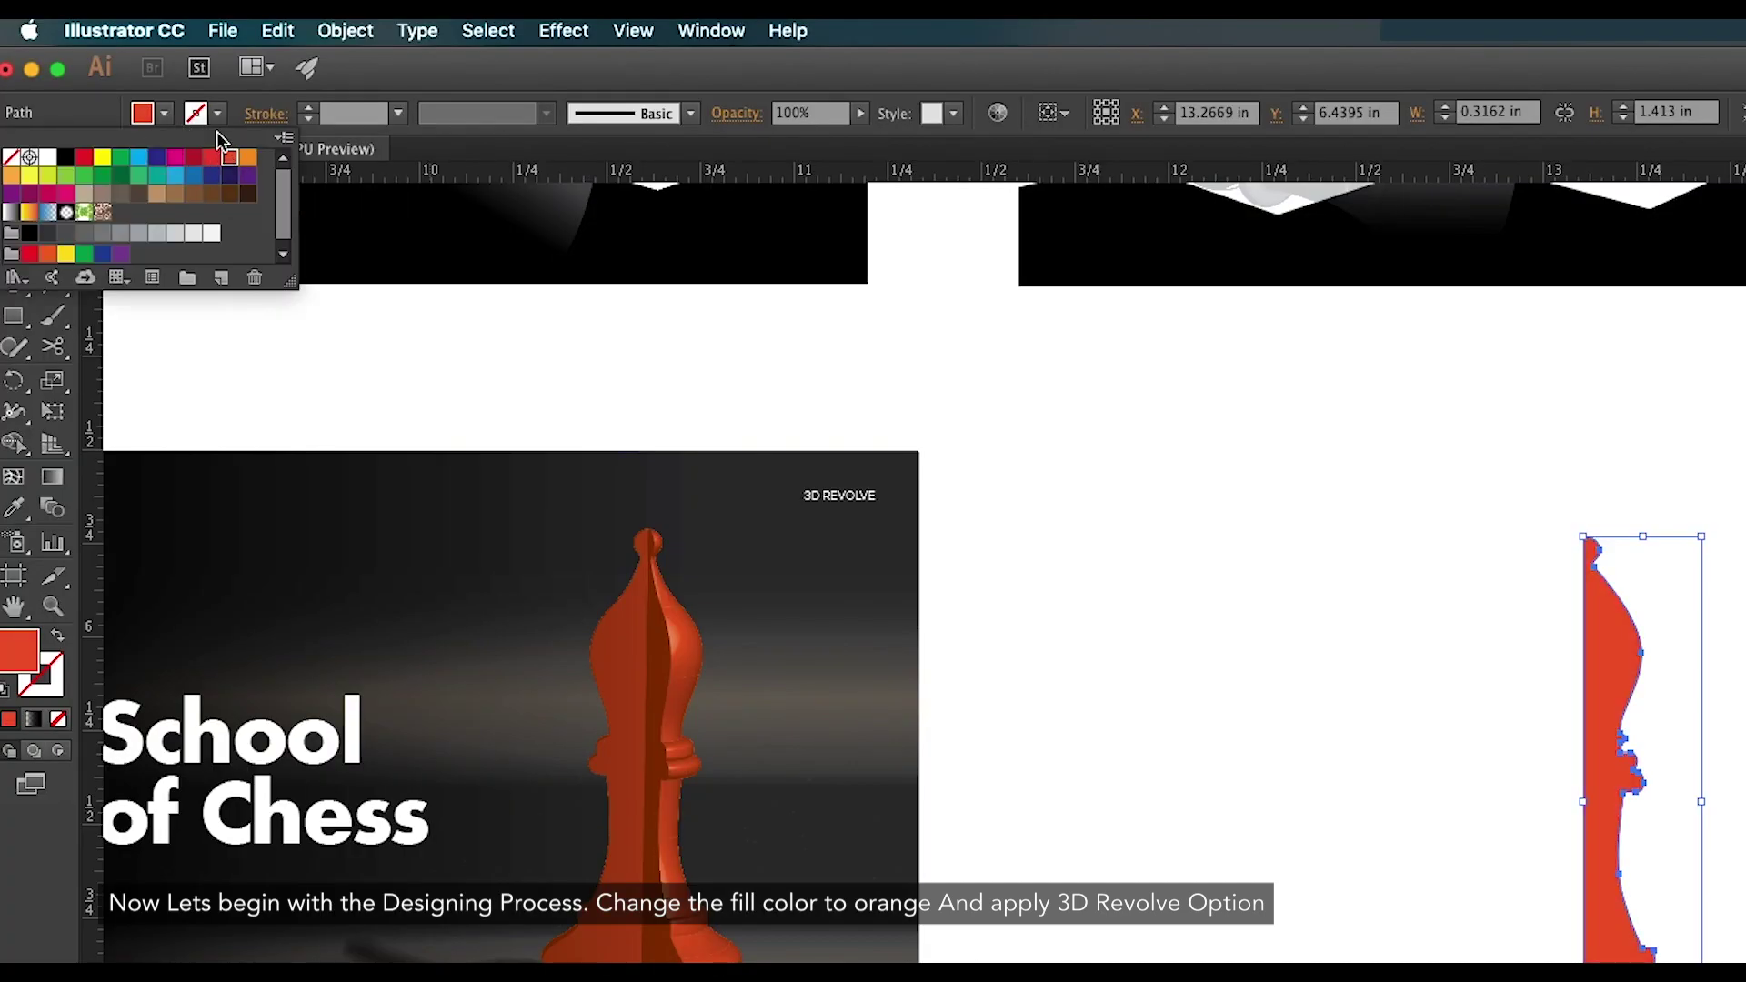
click(165, 115)
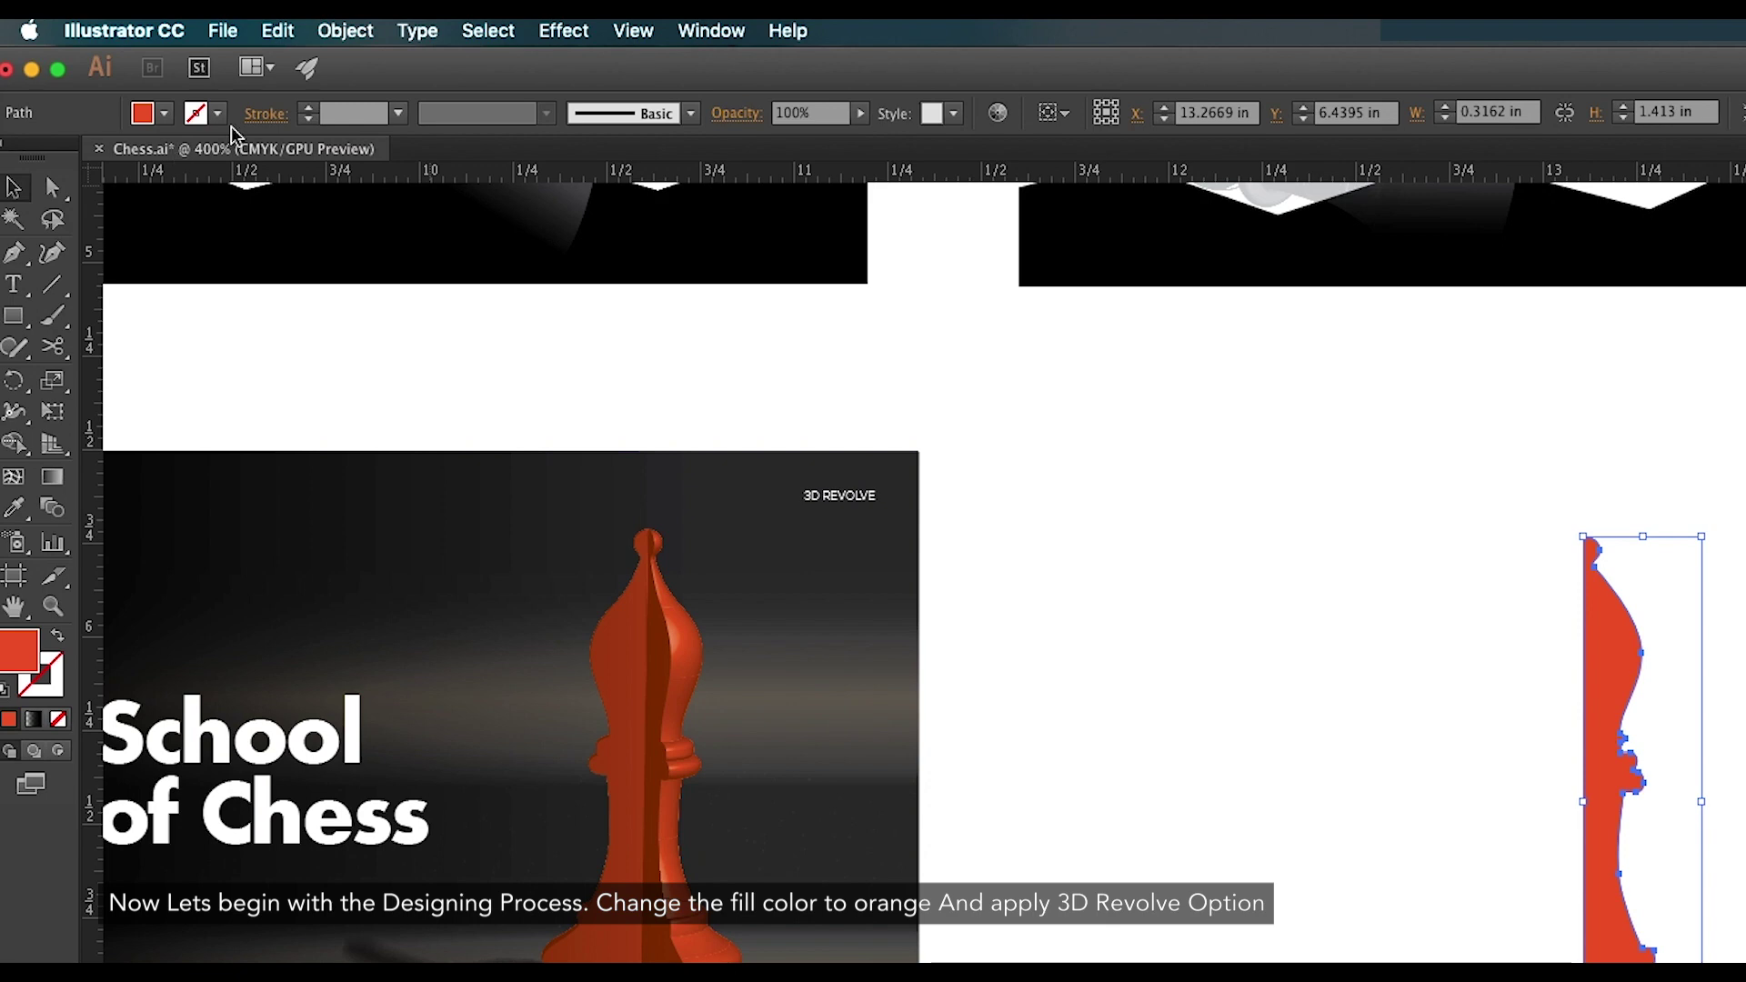
Apply the 3D Revolve effect to the half-bishop profile with the preview turned on.
click(552, 35)
mouse_move(605, 195)
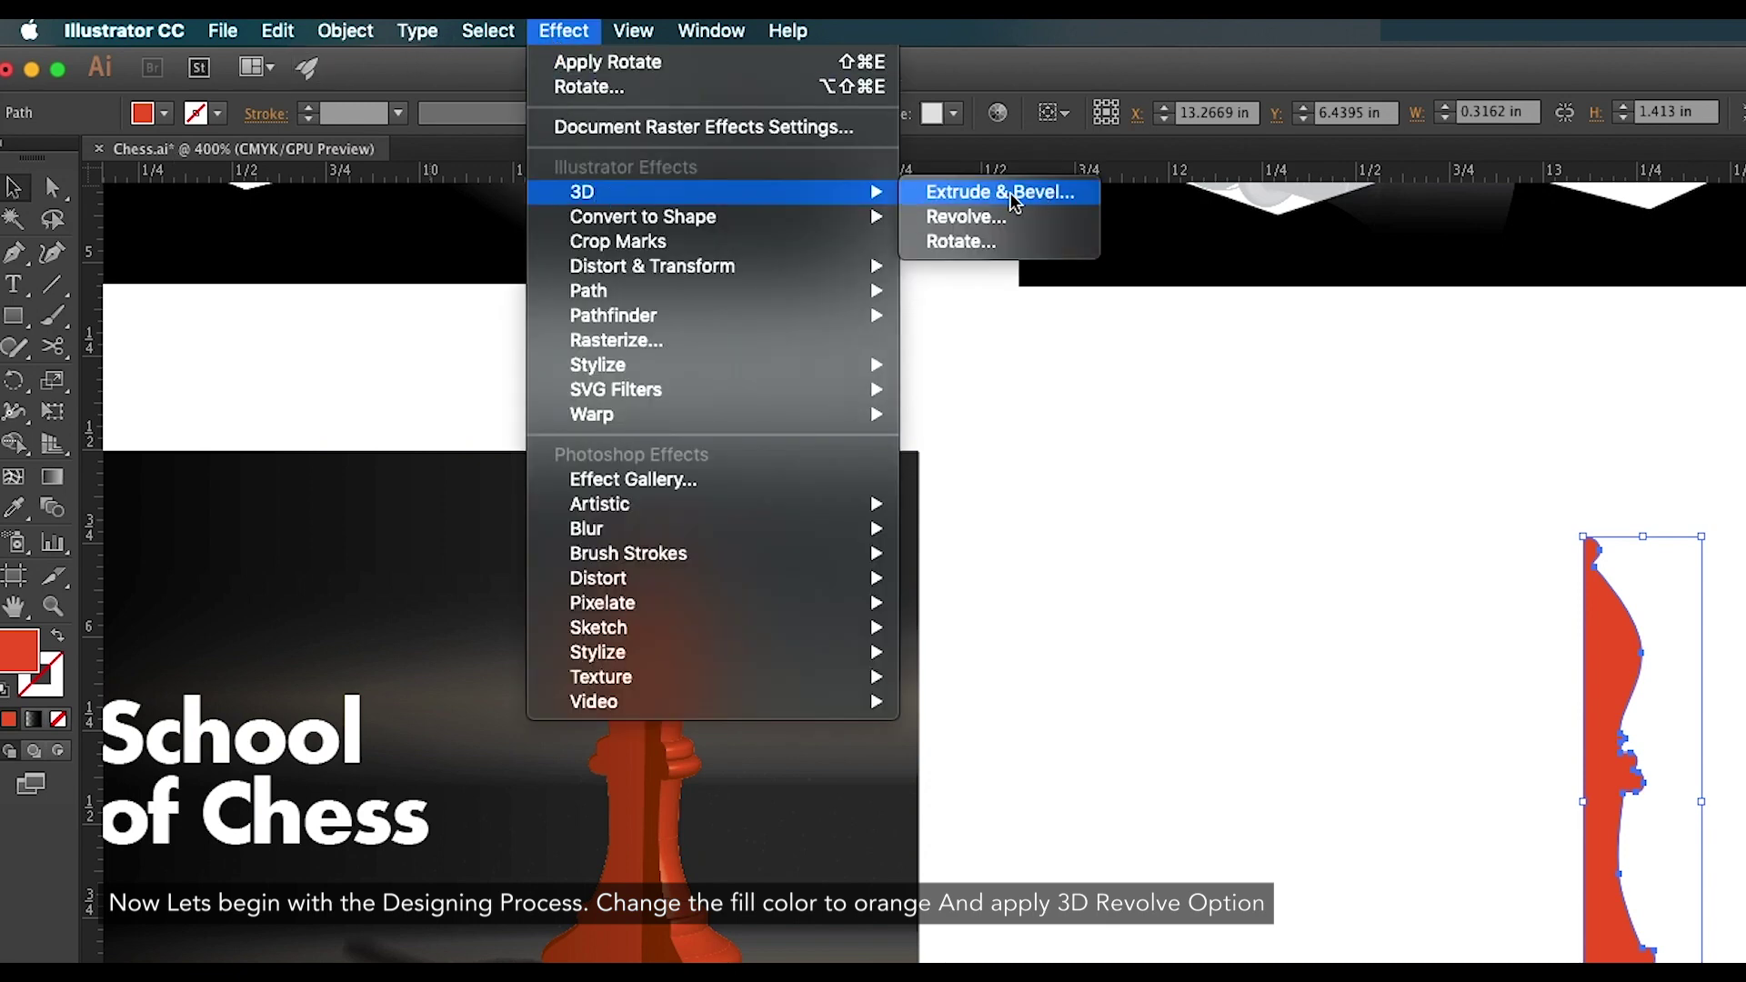
click(999, 217)
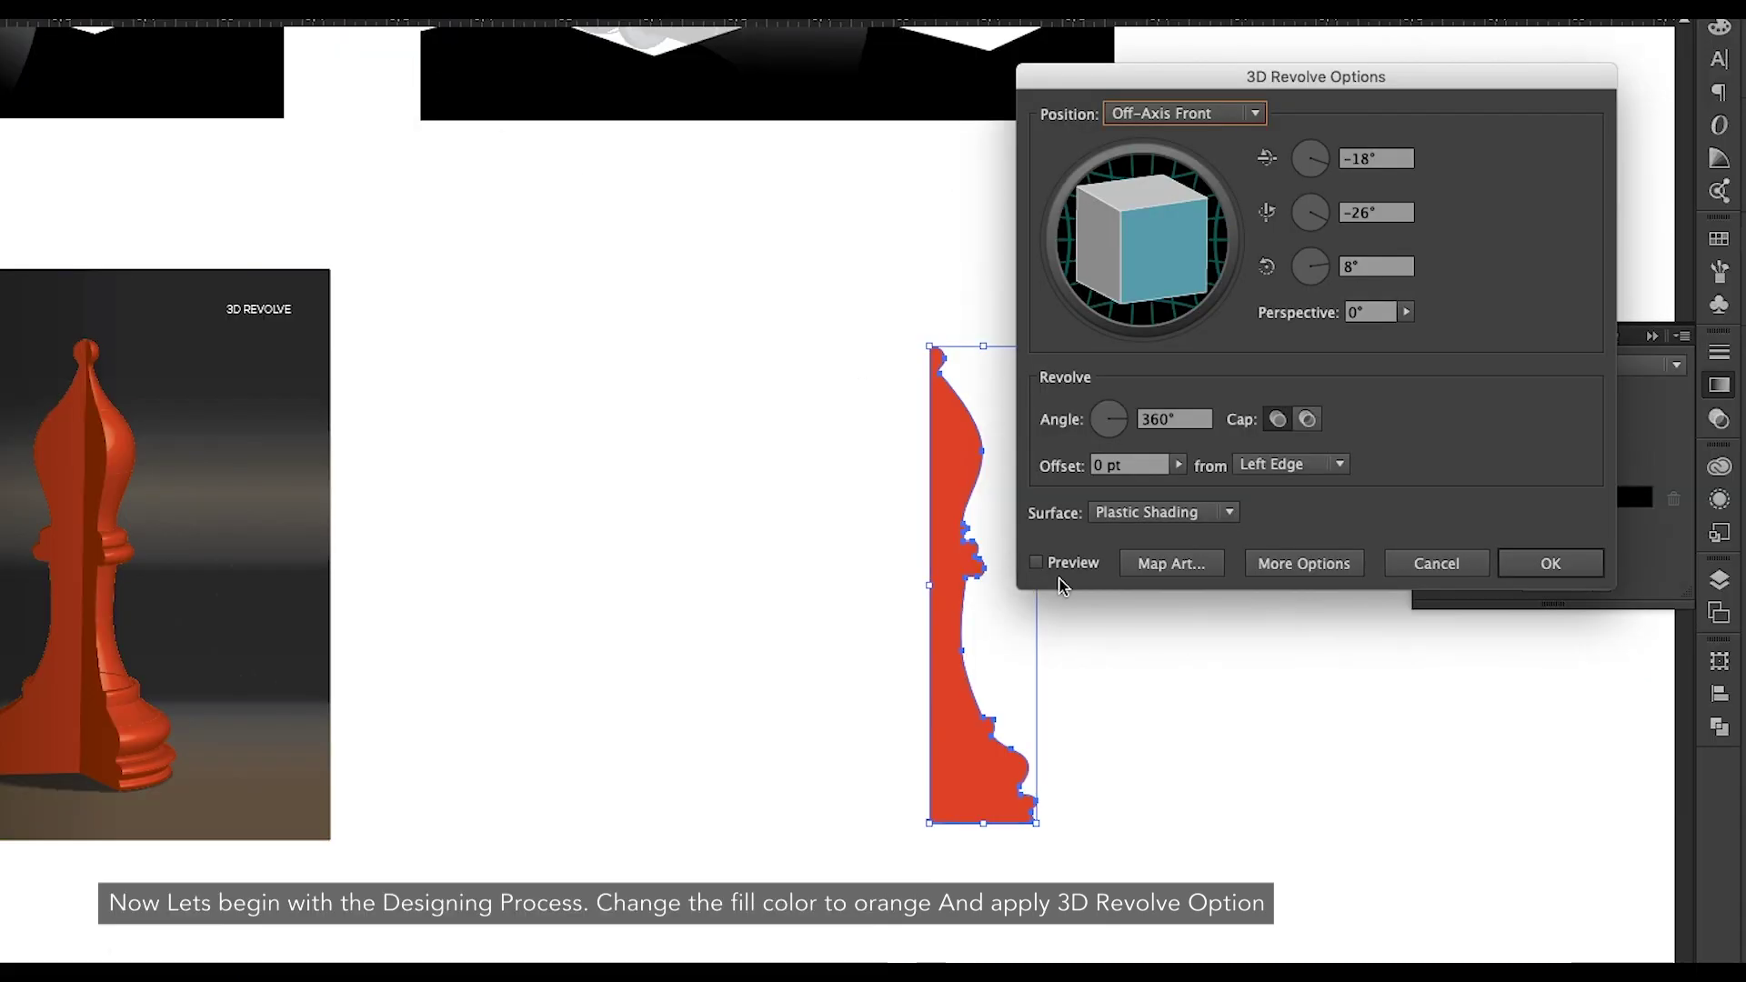
click(1066, 563)
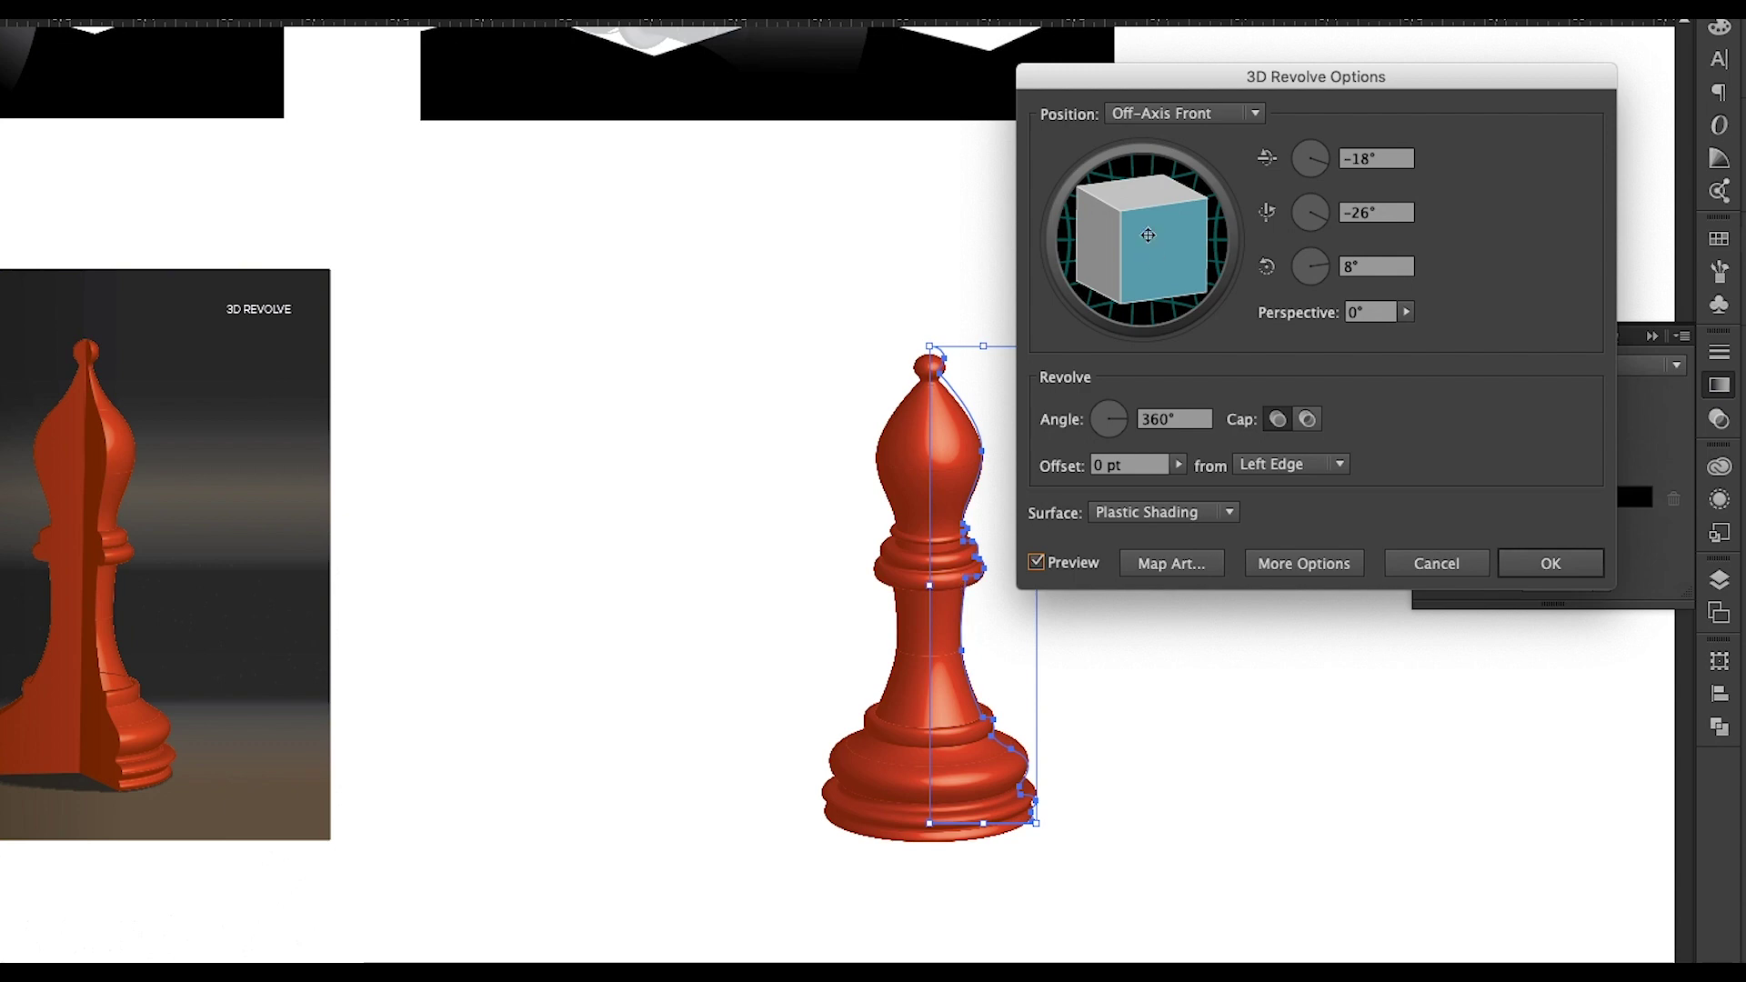
Rotate the revolved bishop to -20°, -44° and 15°, and set its perspective to 37°.
drag(1128, 233, 1142, 200)
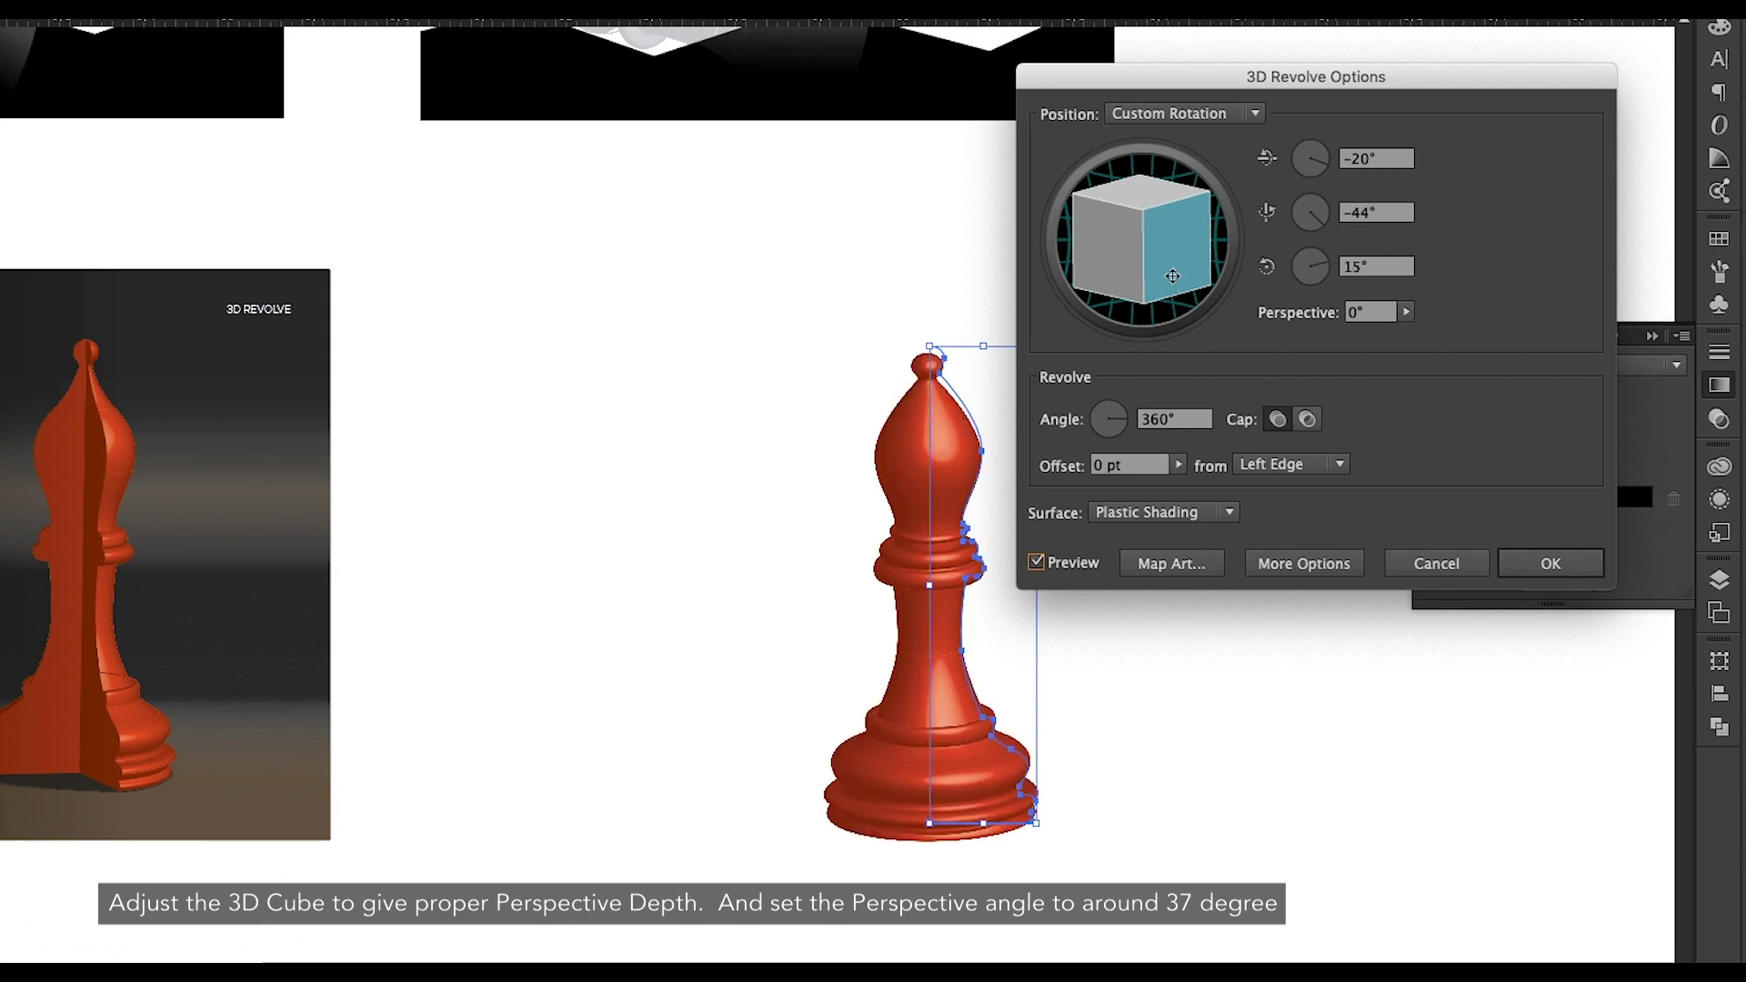
click(1409, 314)
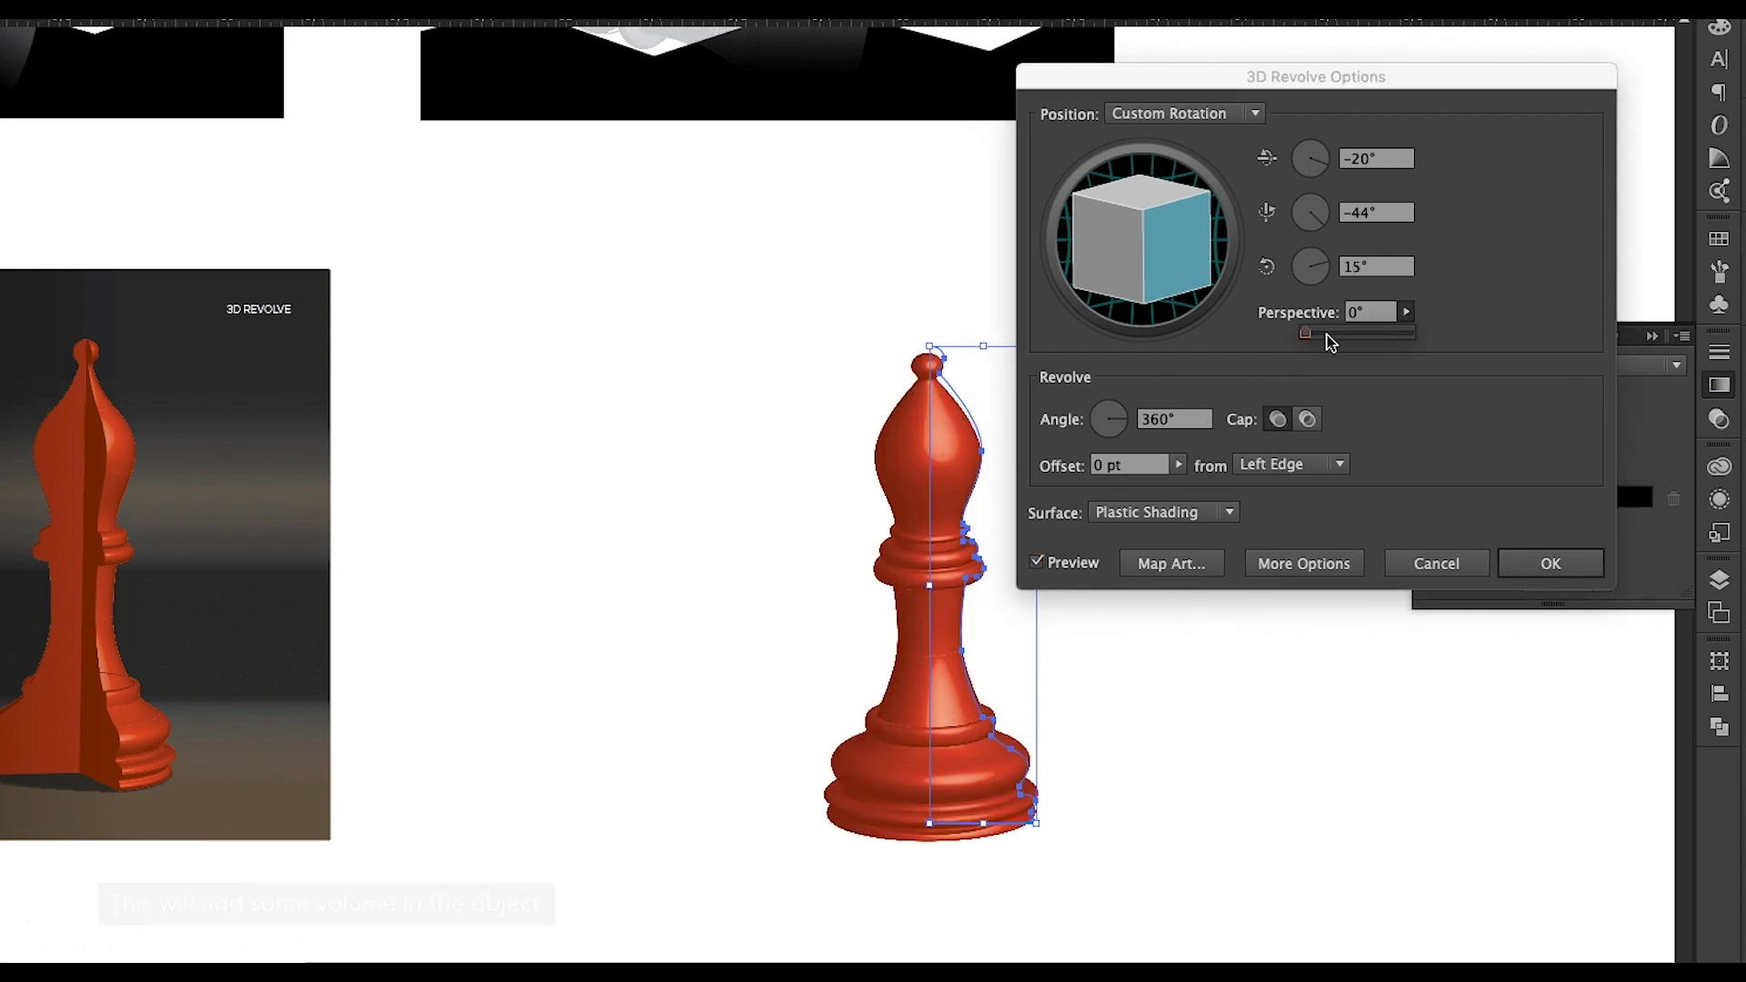
drag(1326, 334, 1336, 333)
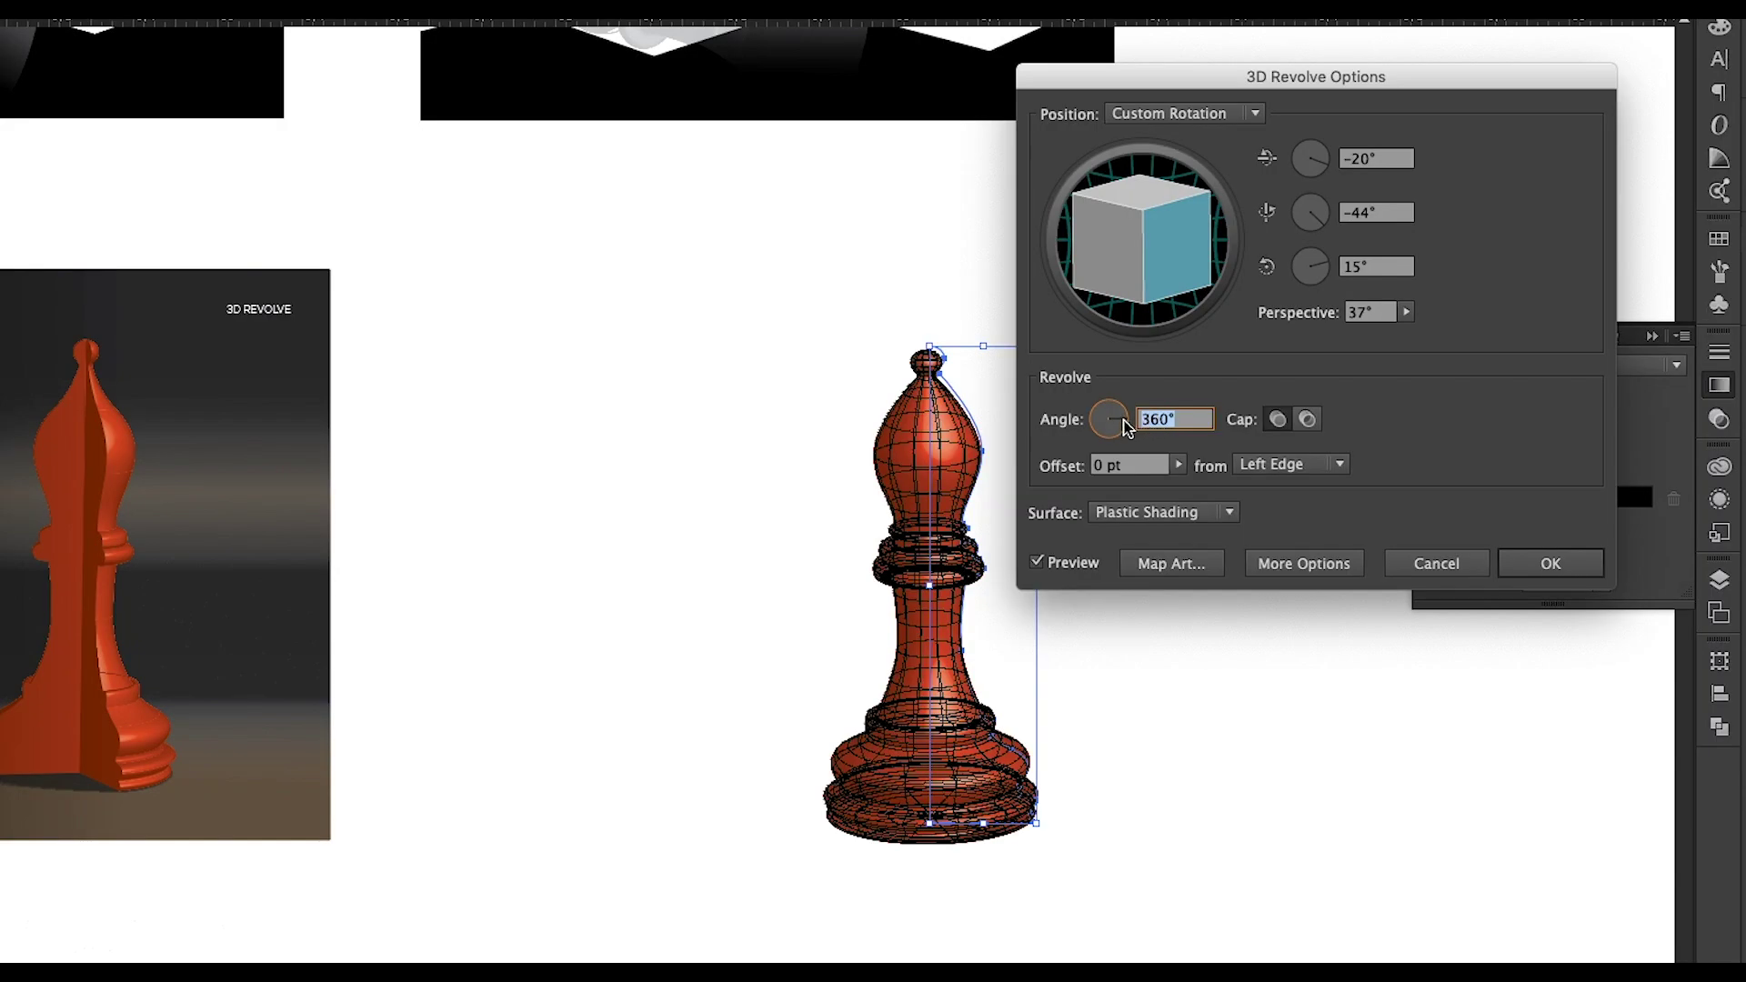
Reduce the revolve angle to 252° to give the bishop a cutout section.
drag(1128, 428, 1126, 437)
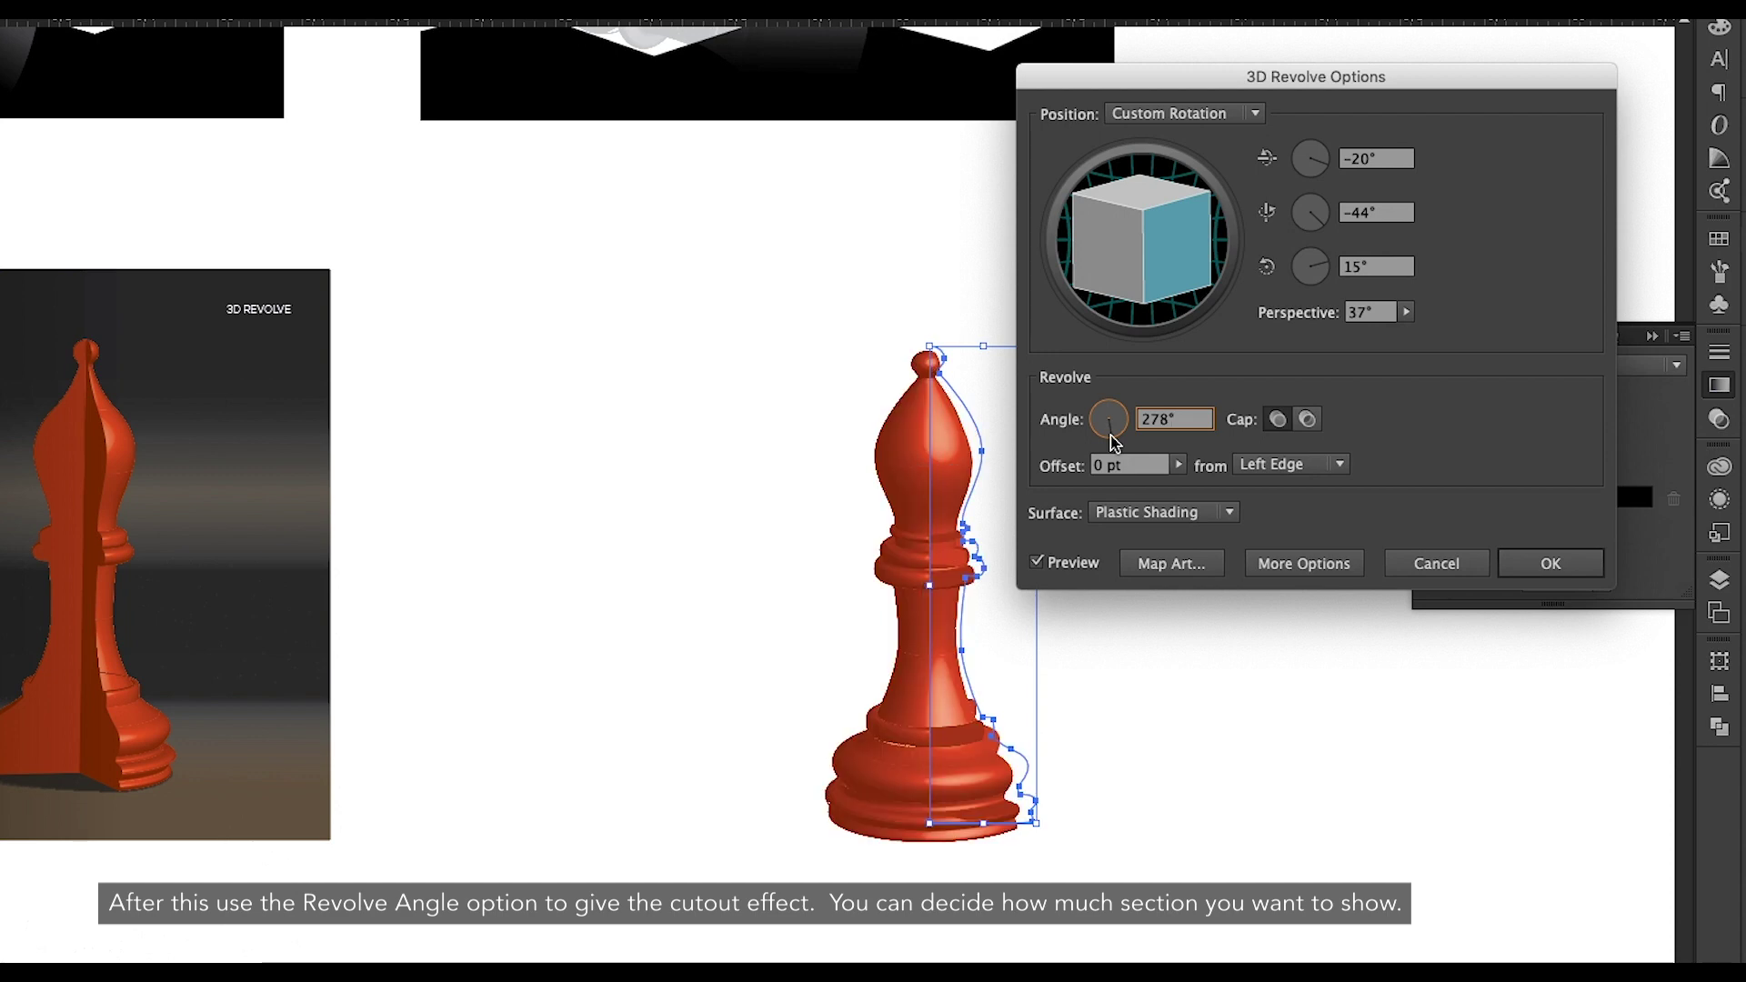
drag(1091, 426, 1097, 452)
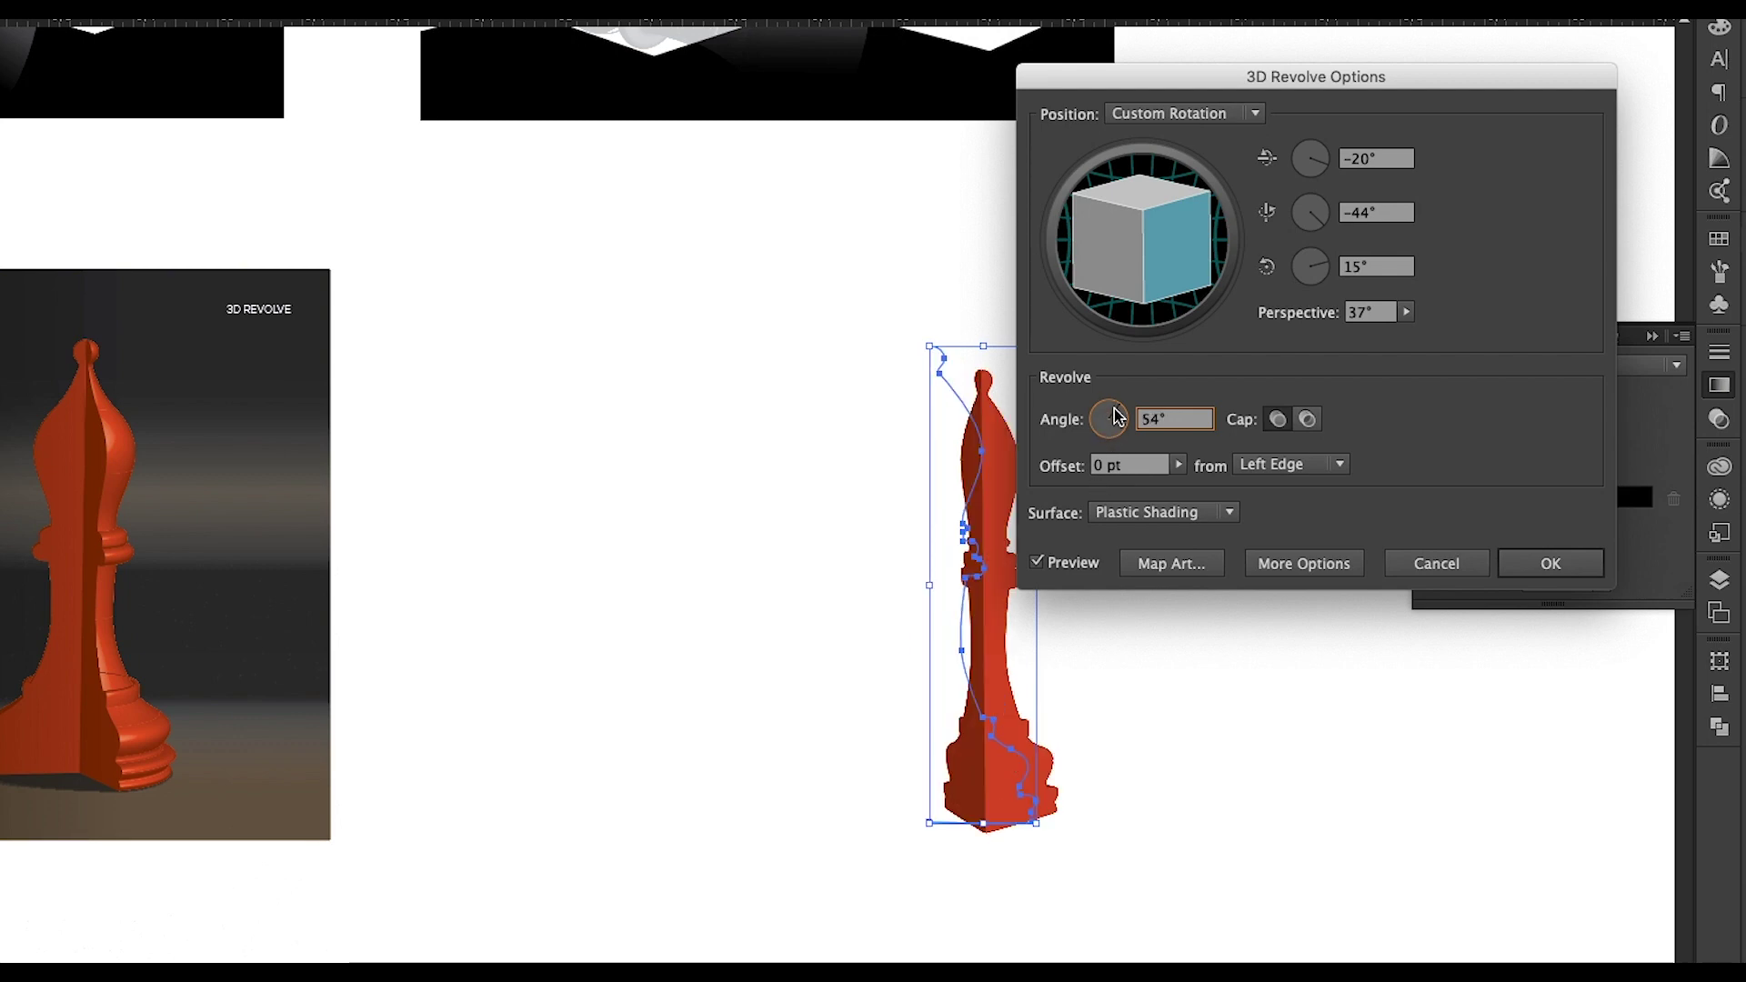
drag(1121, 420, 1101, 424)
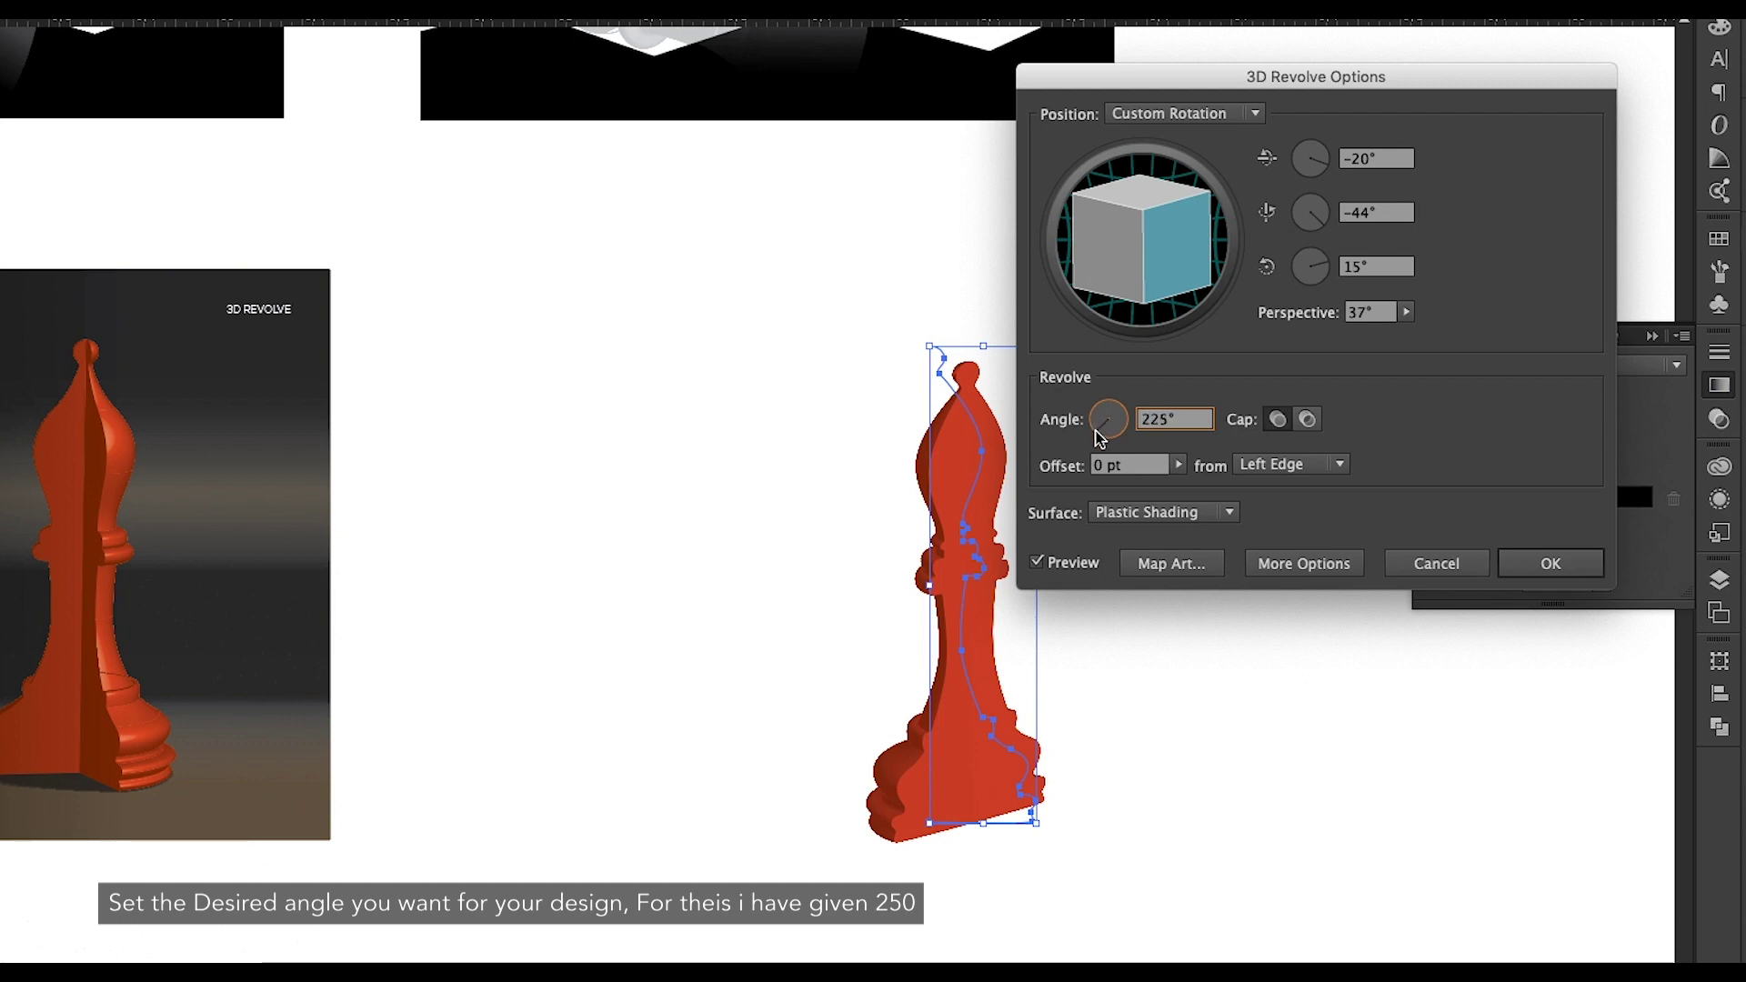
drag(1100, 431, 1104, 434)
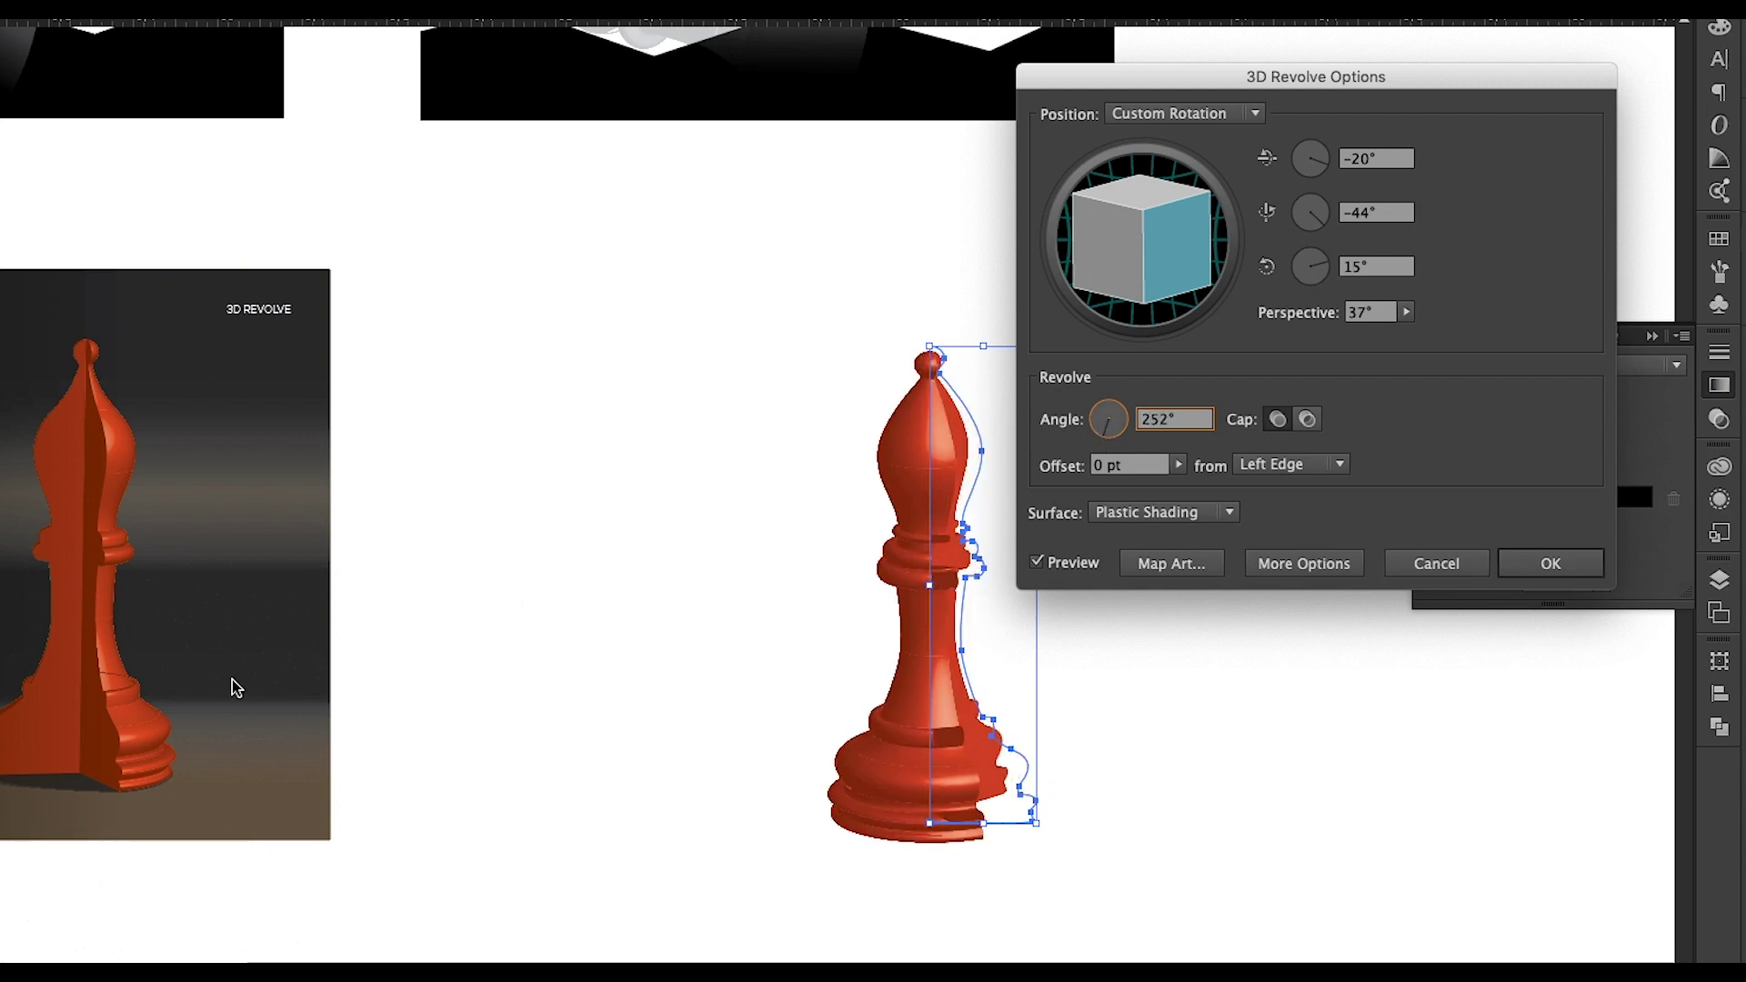
Rotate the cutout bishop to -22°, 60° and -19° so the open section faces forward, and apply the effect.
drag(1151, 266, 1079, 270)
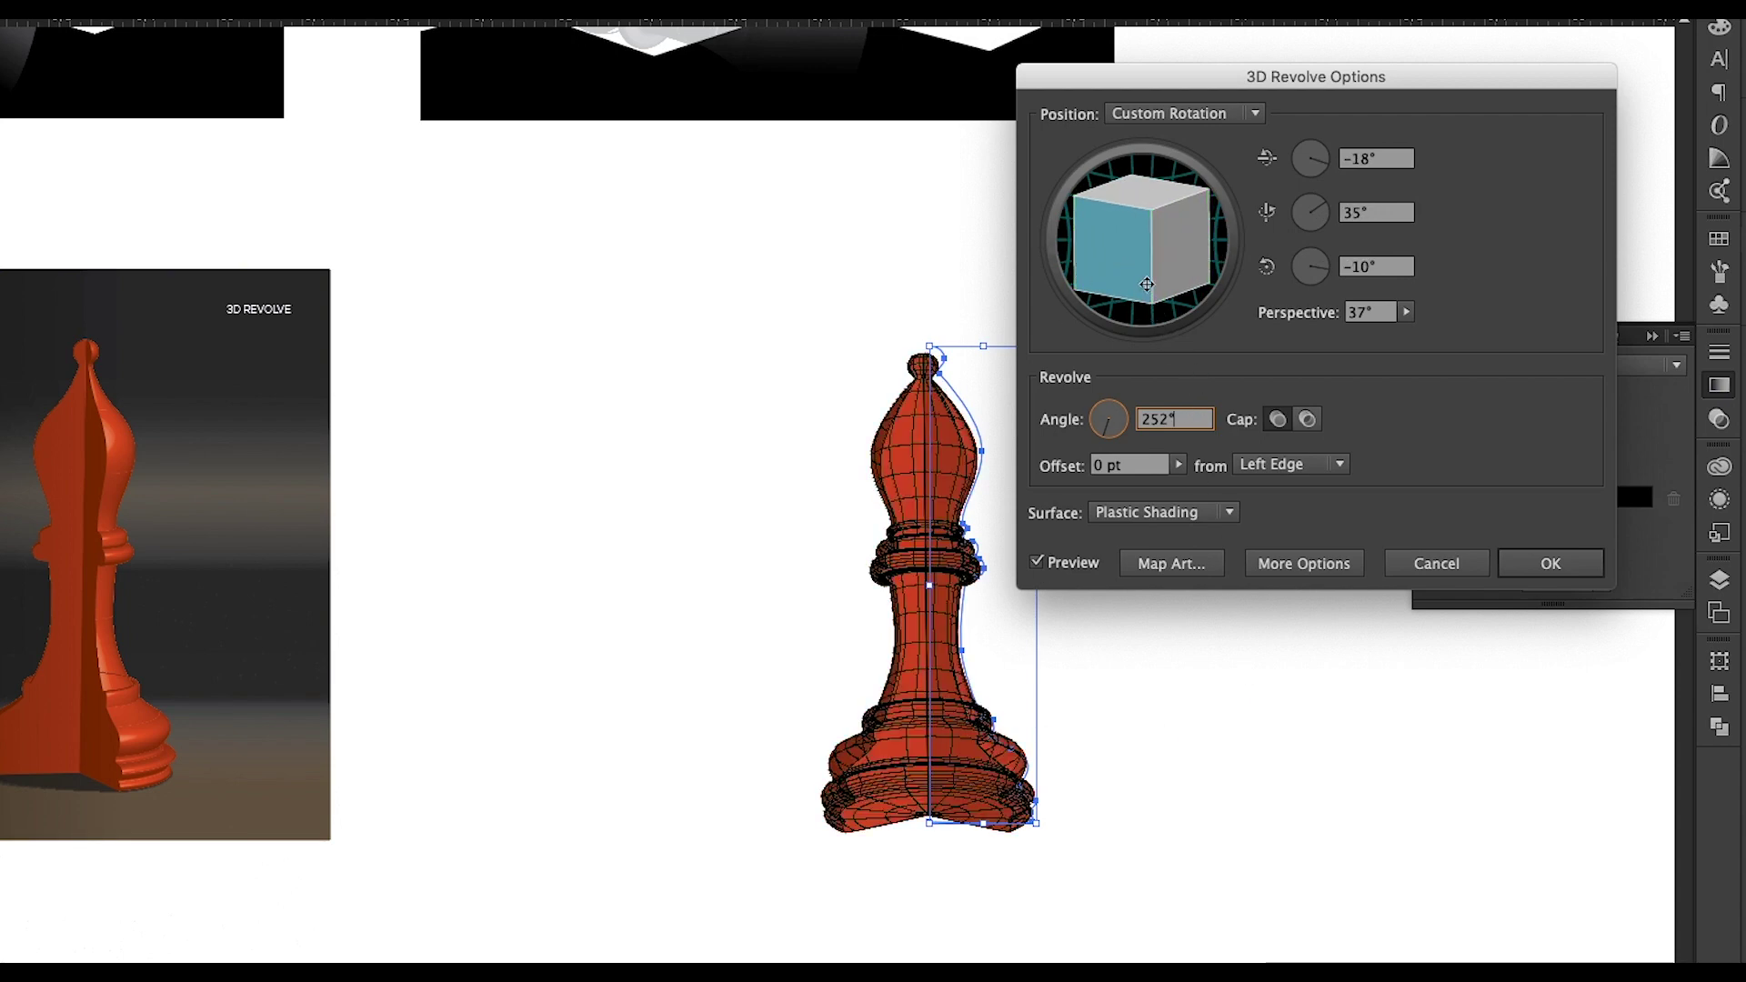
drag(1147, 285, 1107, 291)
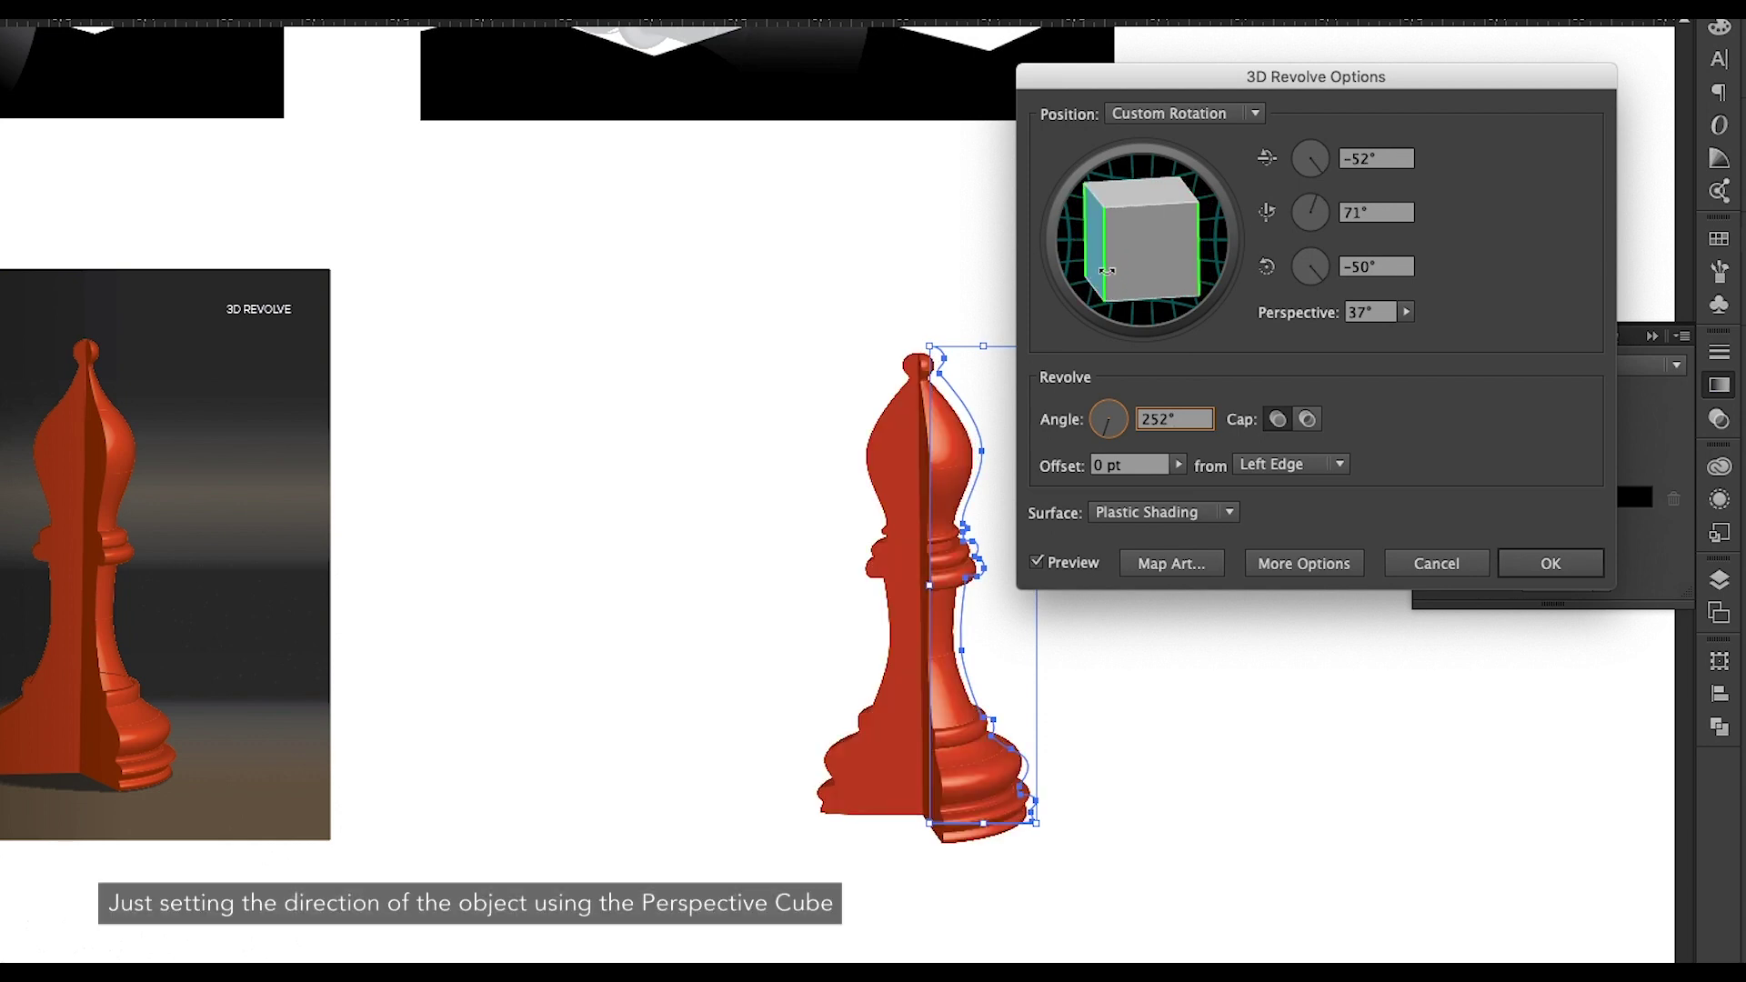
drag(1107, 271, 1117, 282)
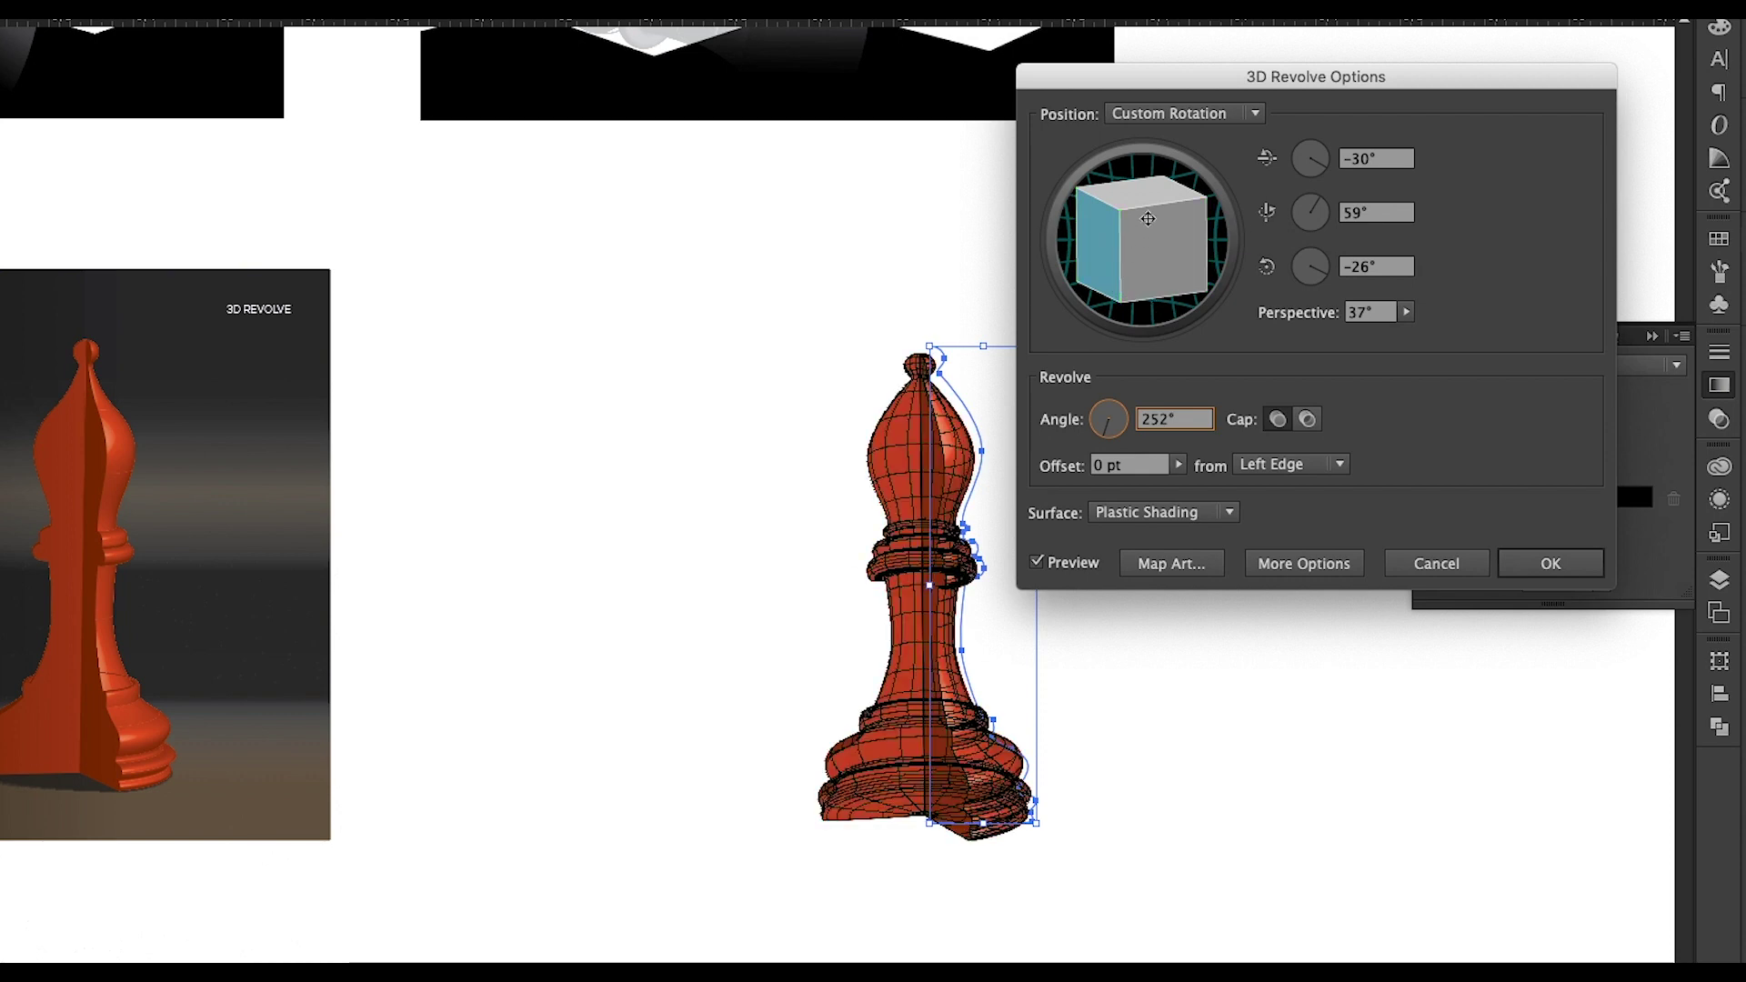
drag(1149, 205, 1149, 196)
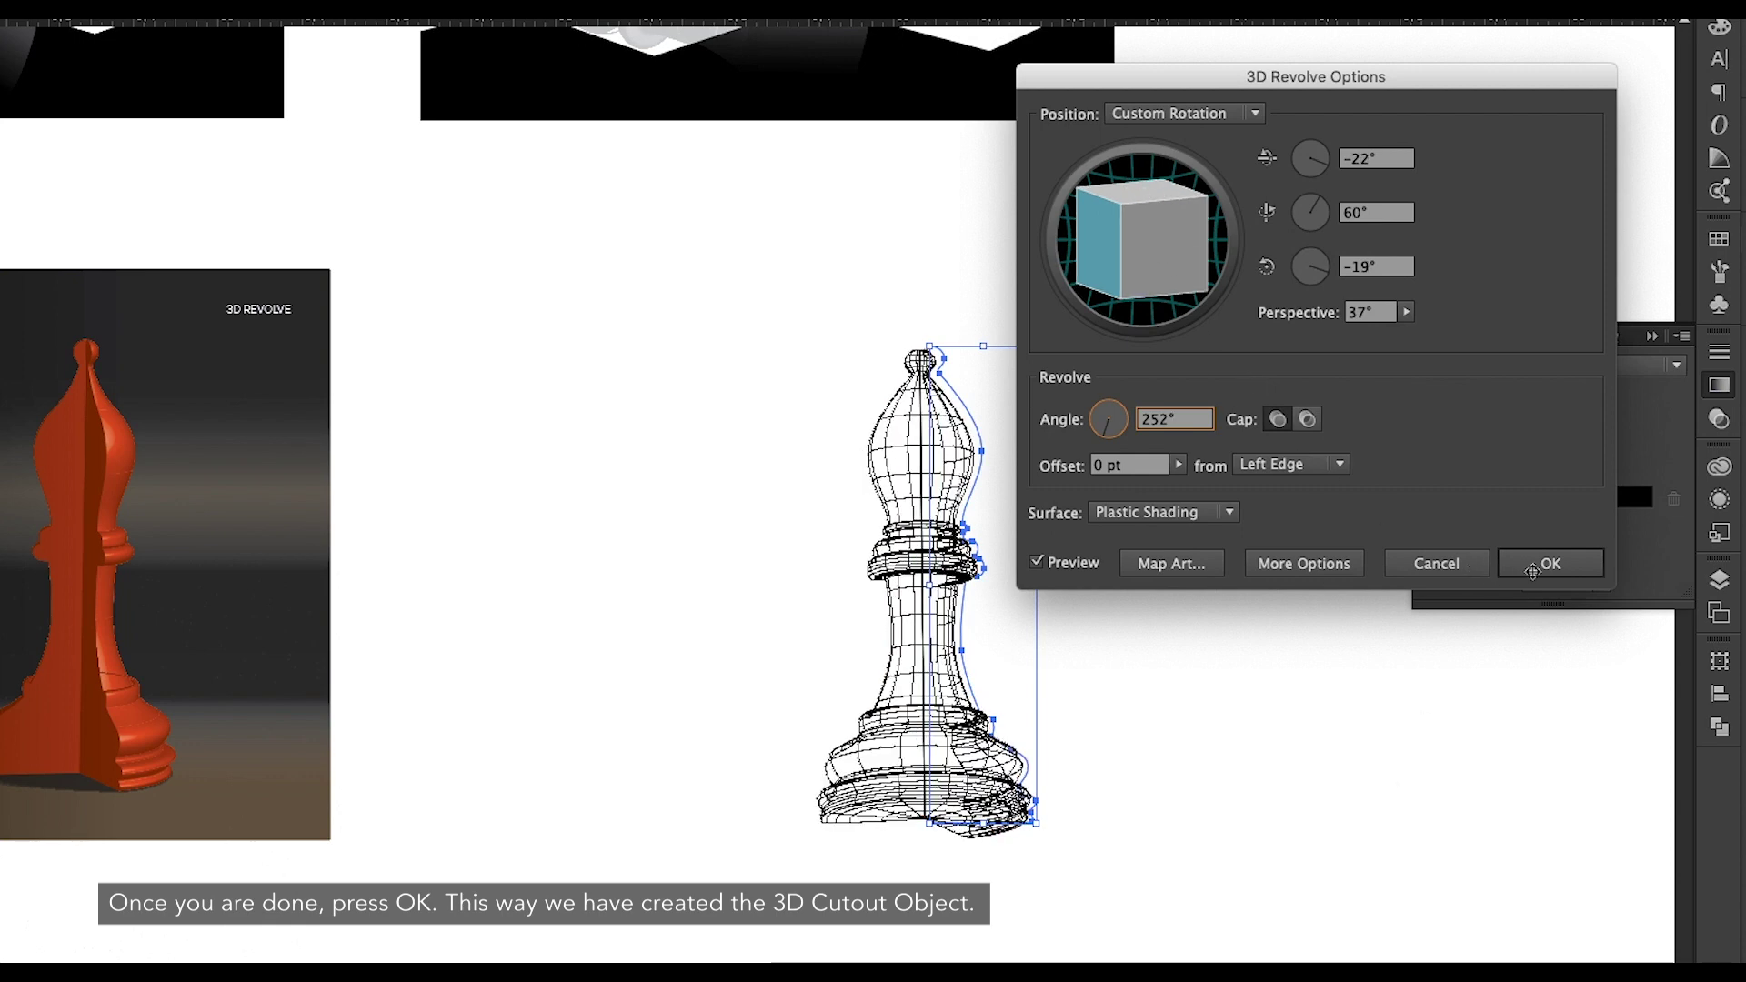
click(1532, 566)
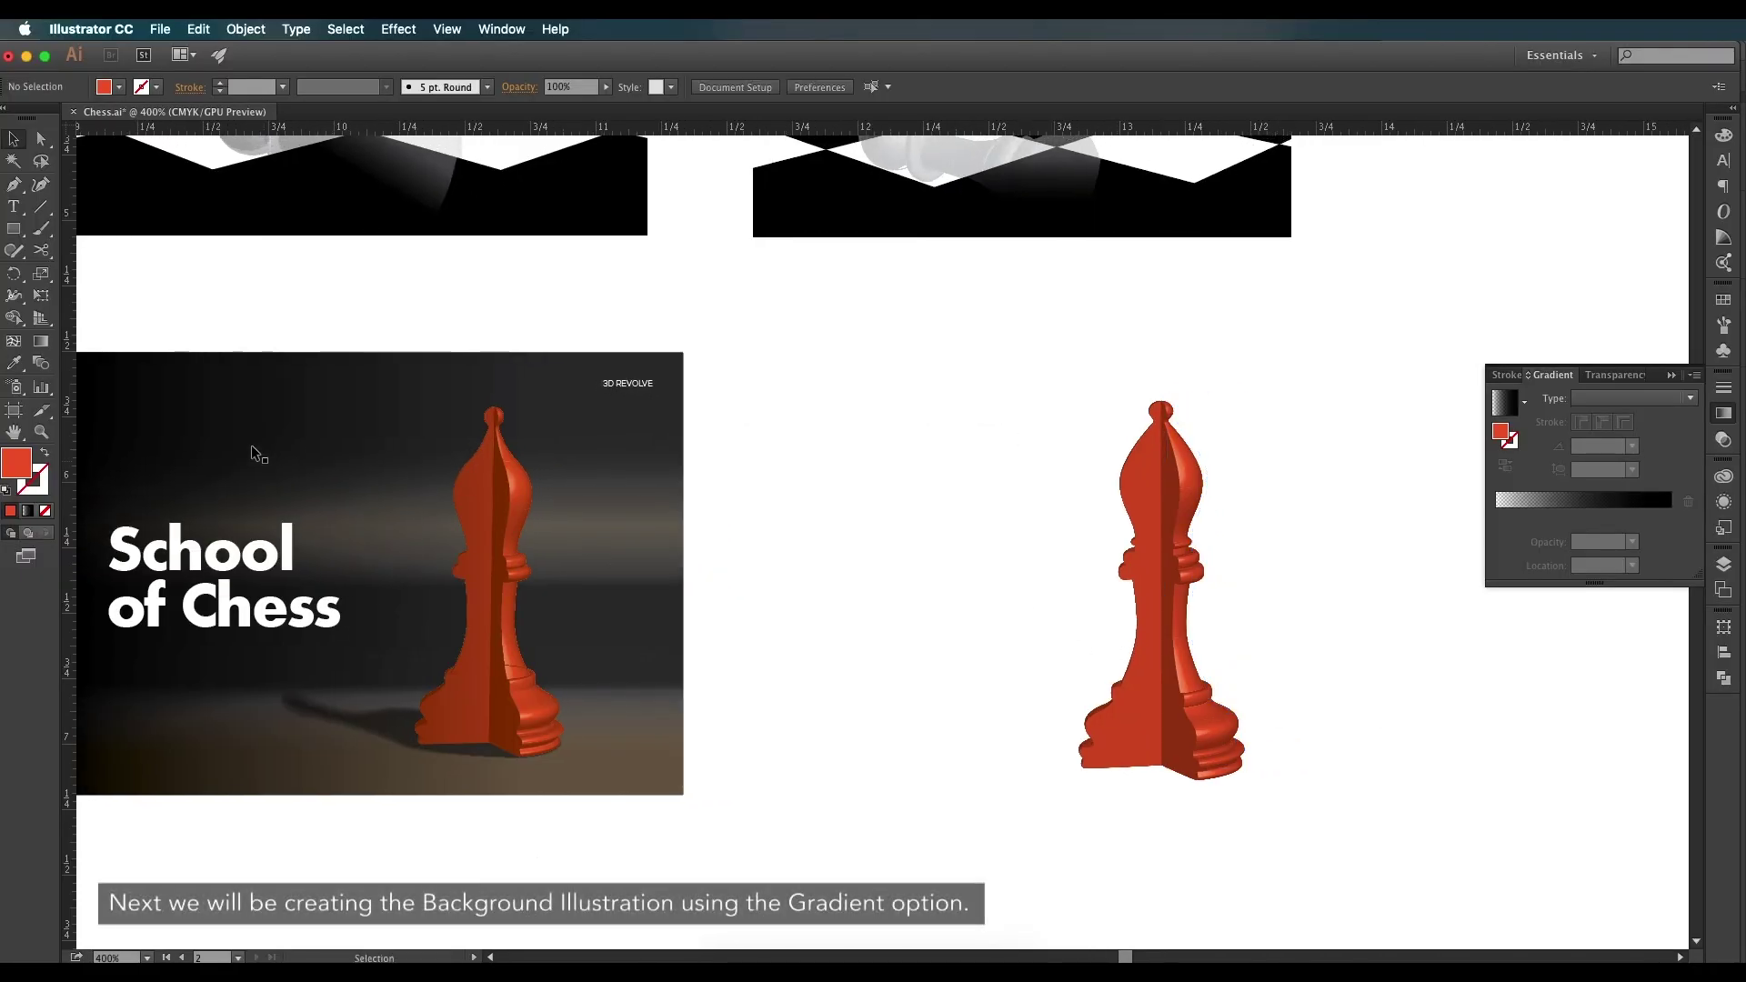
Draw a background rectangle about 2.55 by 1.72 in over the bishop and send it to the back.
click(15, 233)
drag(758, 355, 1428, 805)
scroll(1310, 768, left, 1)
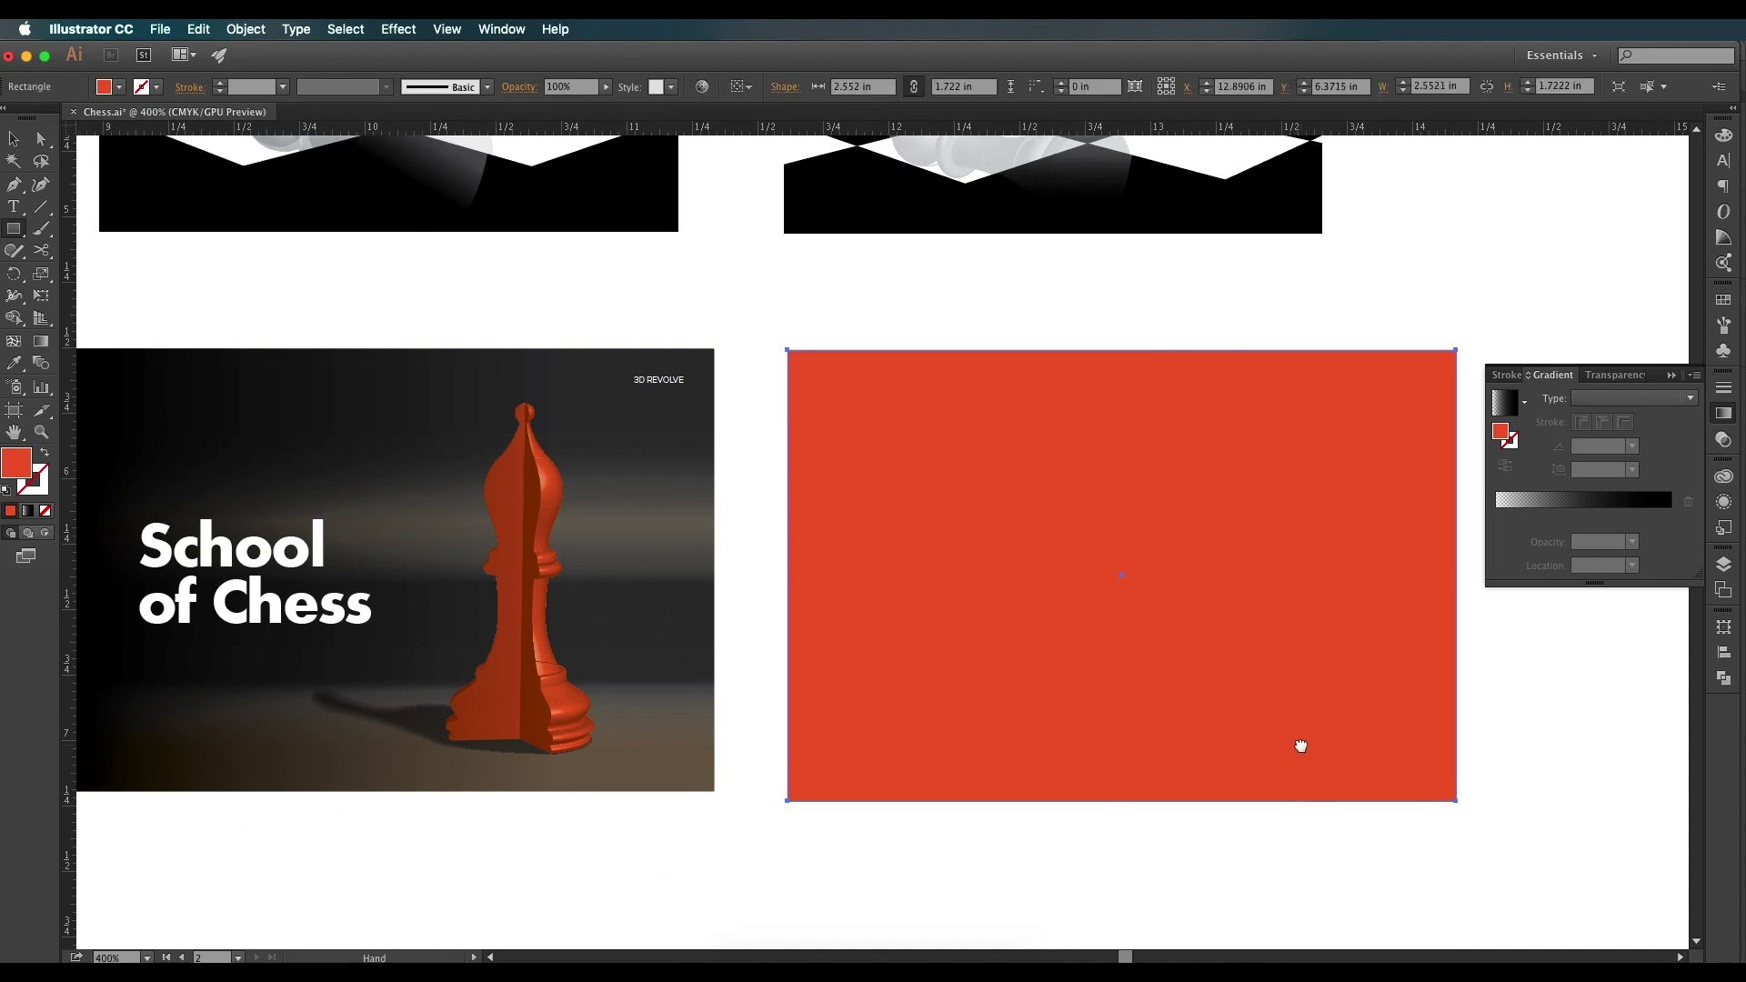
click(14, 138)
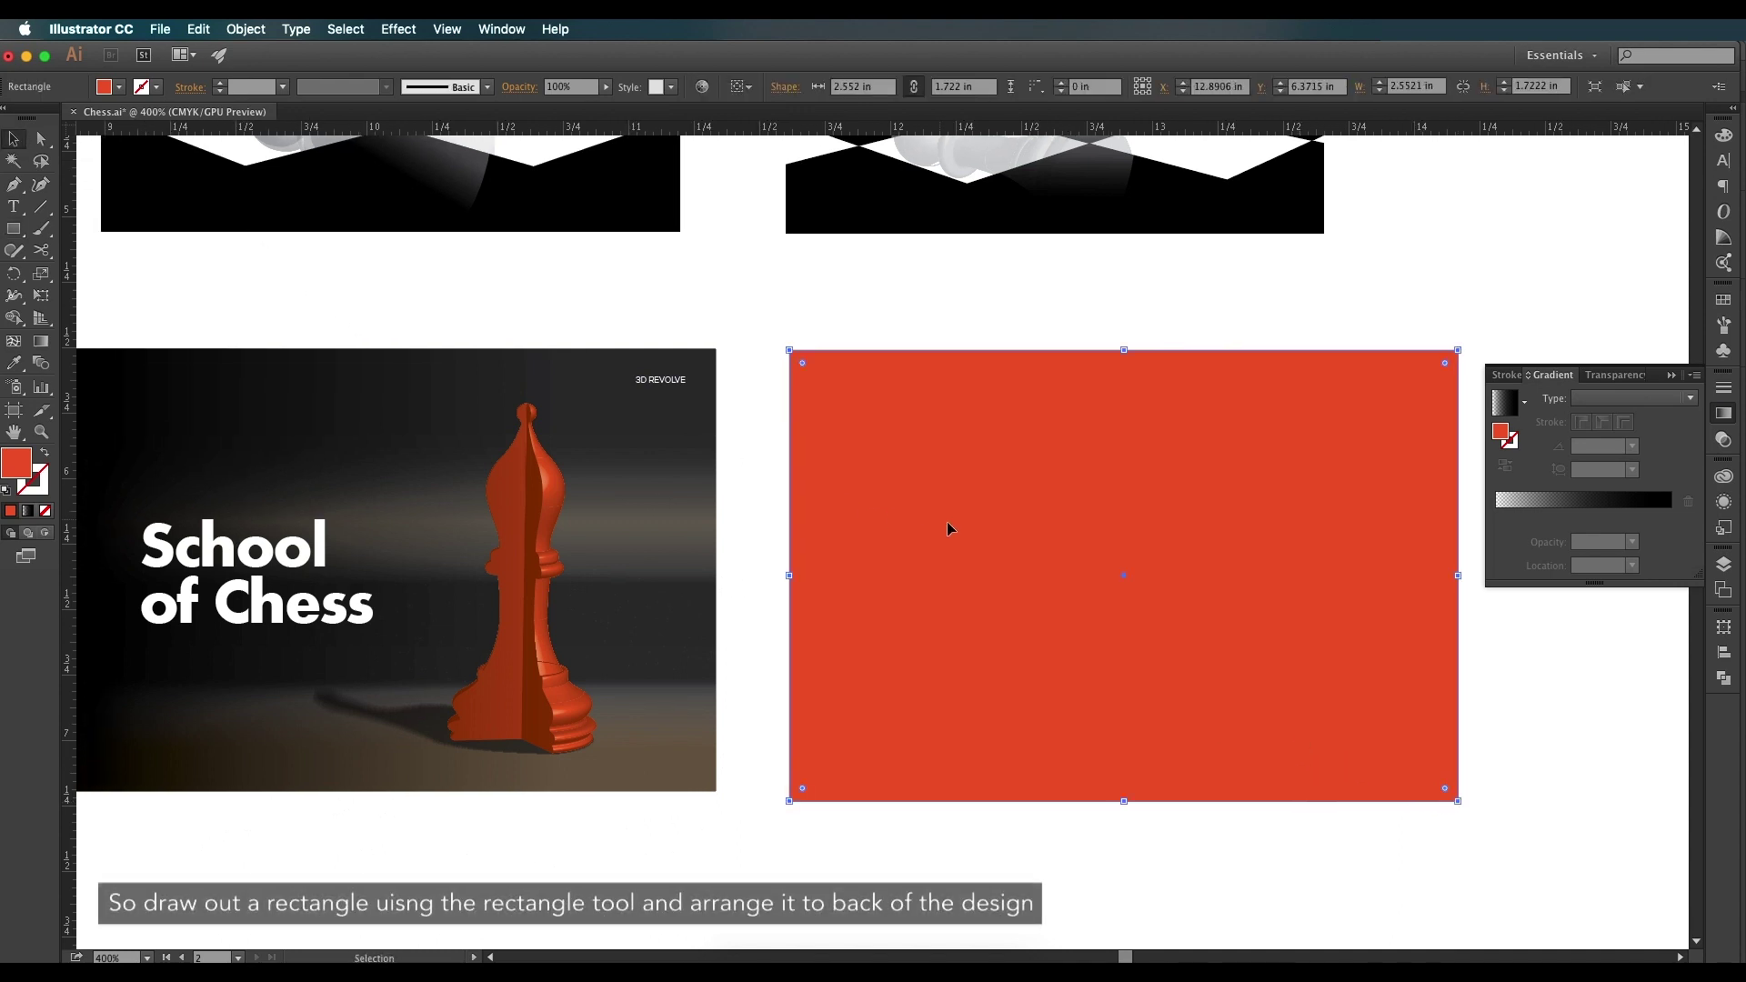
right_click(1136, 573)
mouse_move(1217, 820)
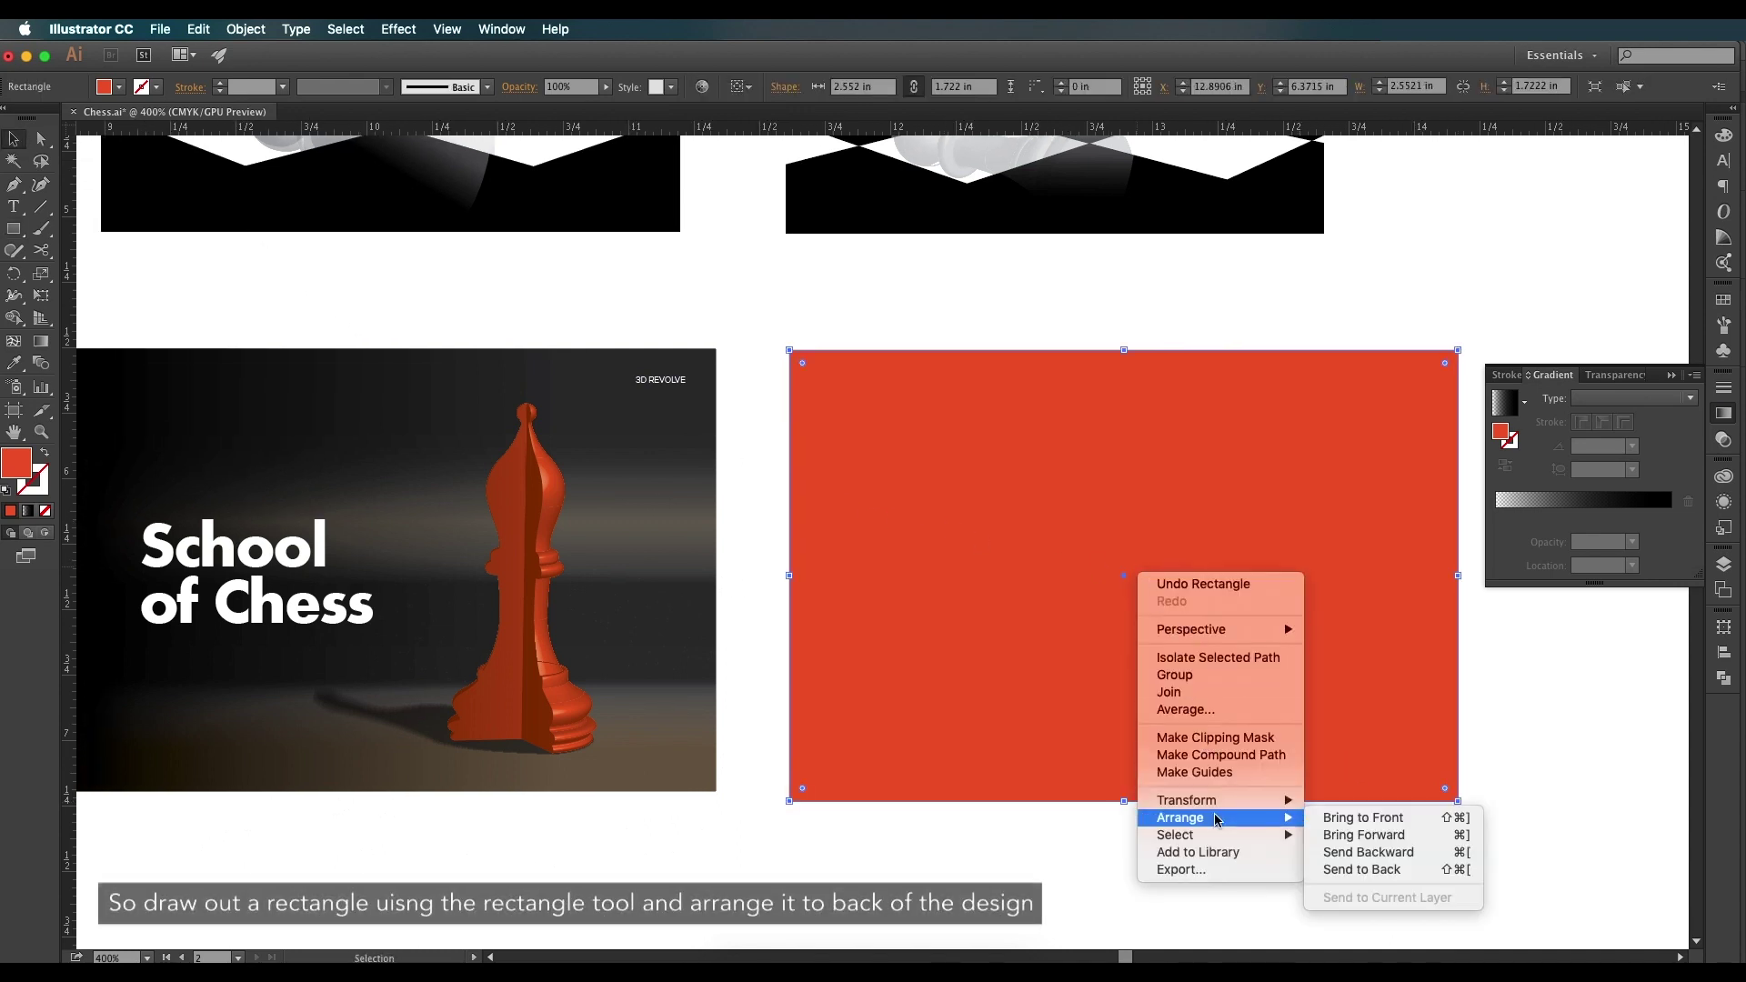
click(1328, 869)
Move the bishop to the right part of the background rectangle and scale it down slightly.
drag(1248, 736, 1344, 728)
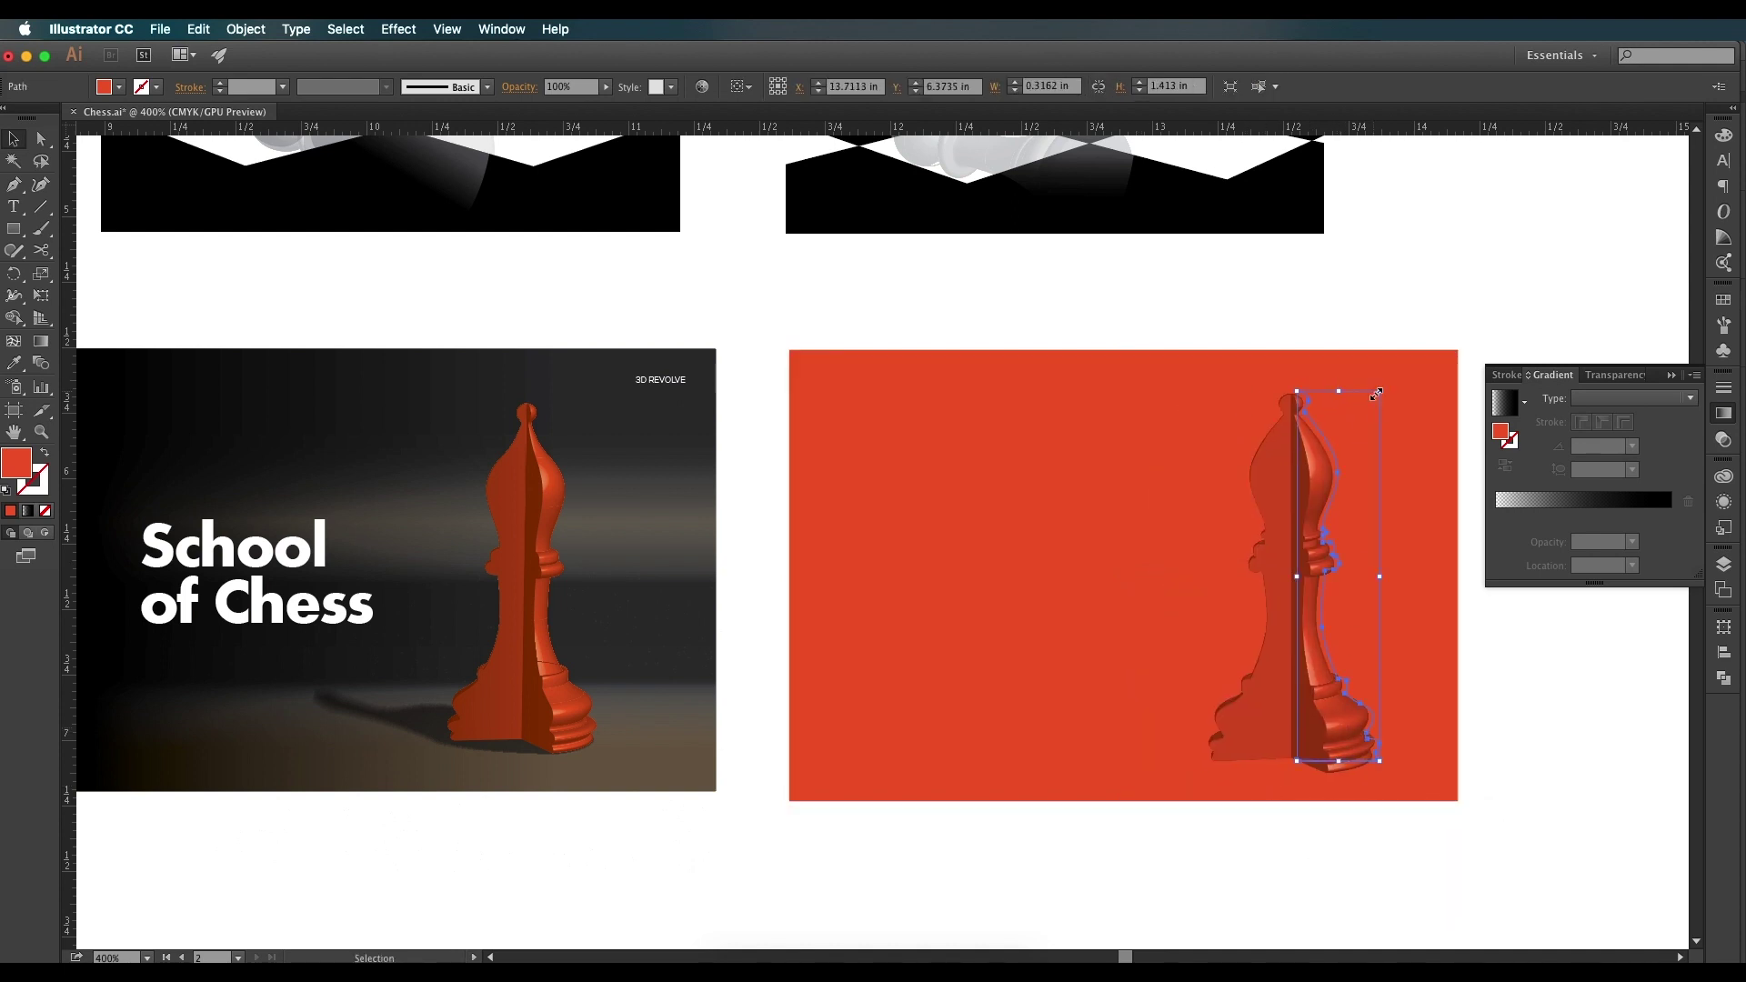
drag(1380, 397, 1375, 423)
scroll(1259, 725, left, 1)
scroll(1259, 726, down, 1)
Fill the background rectangle with the linear black fade gradient running vertically from its upper to its lower edge.
click(1013, 564)
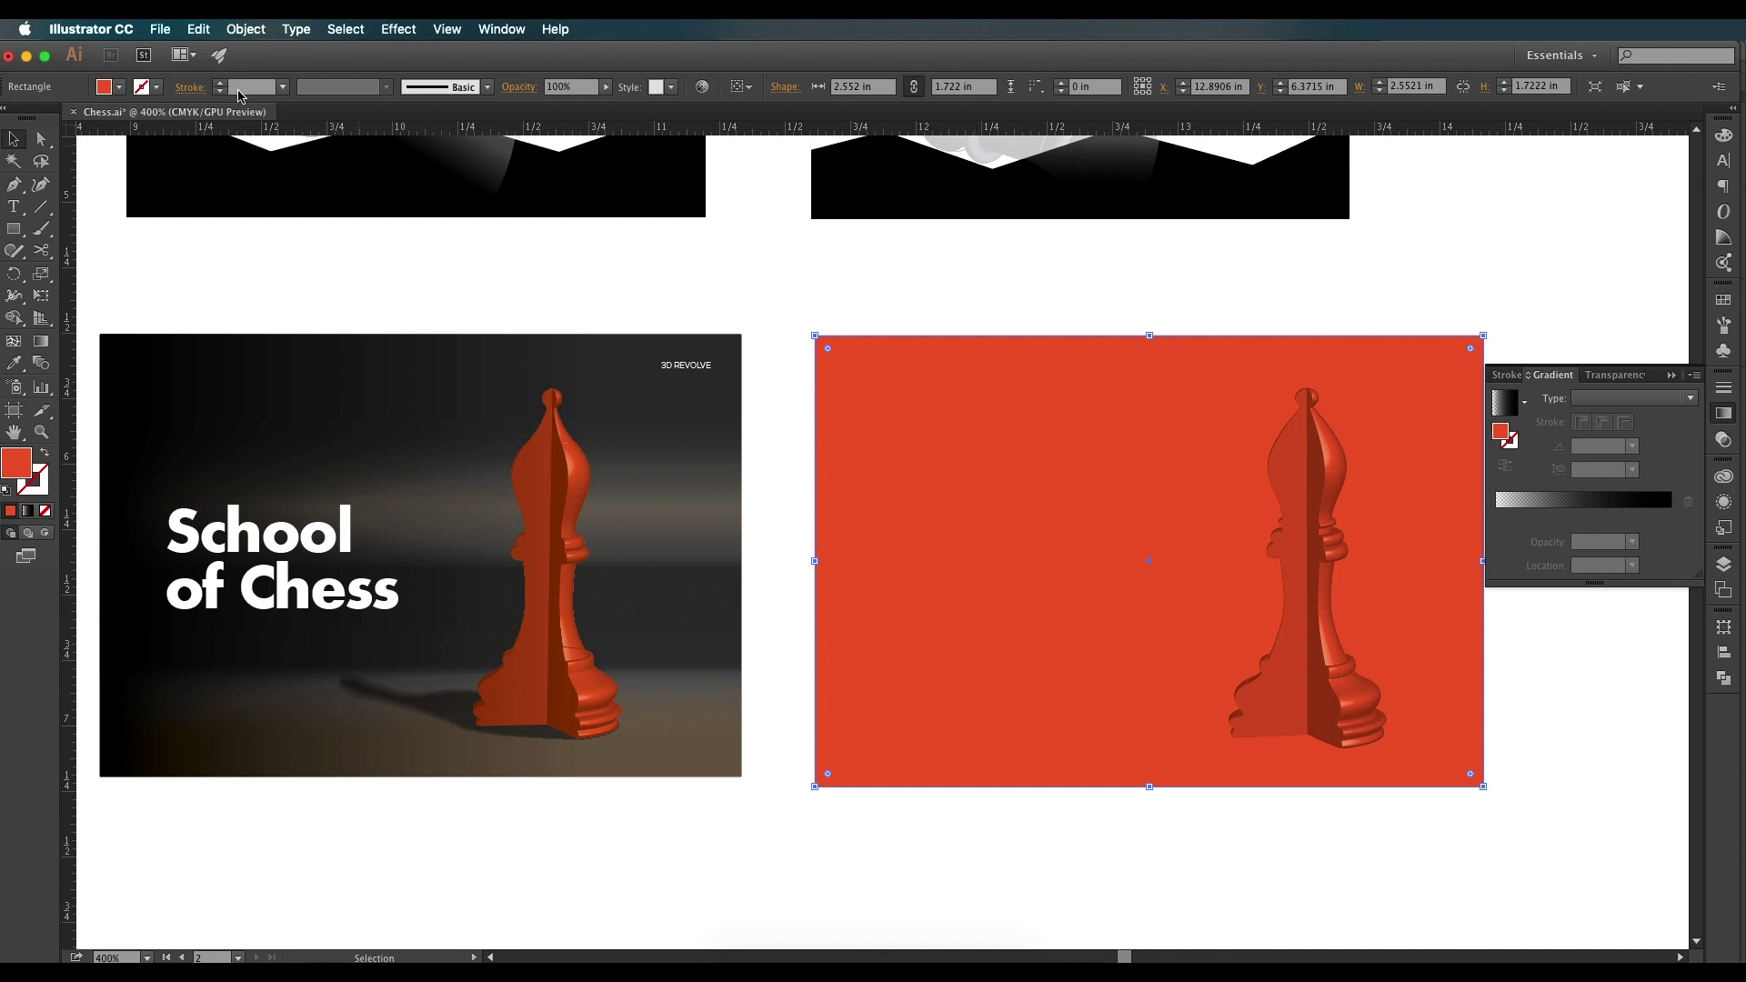
click(41, 341)
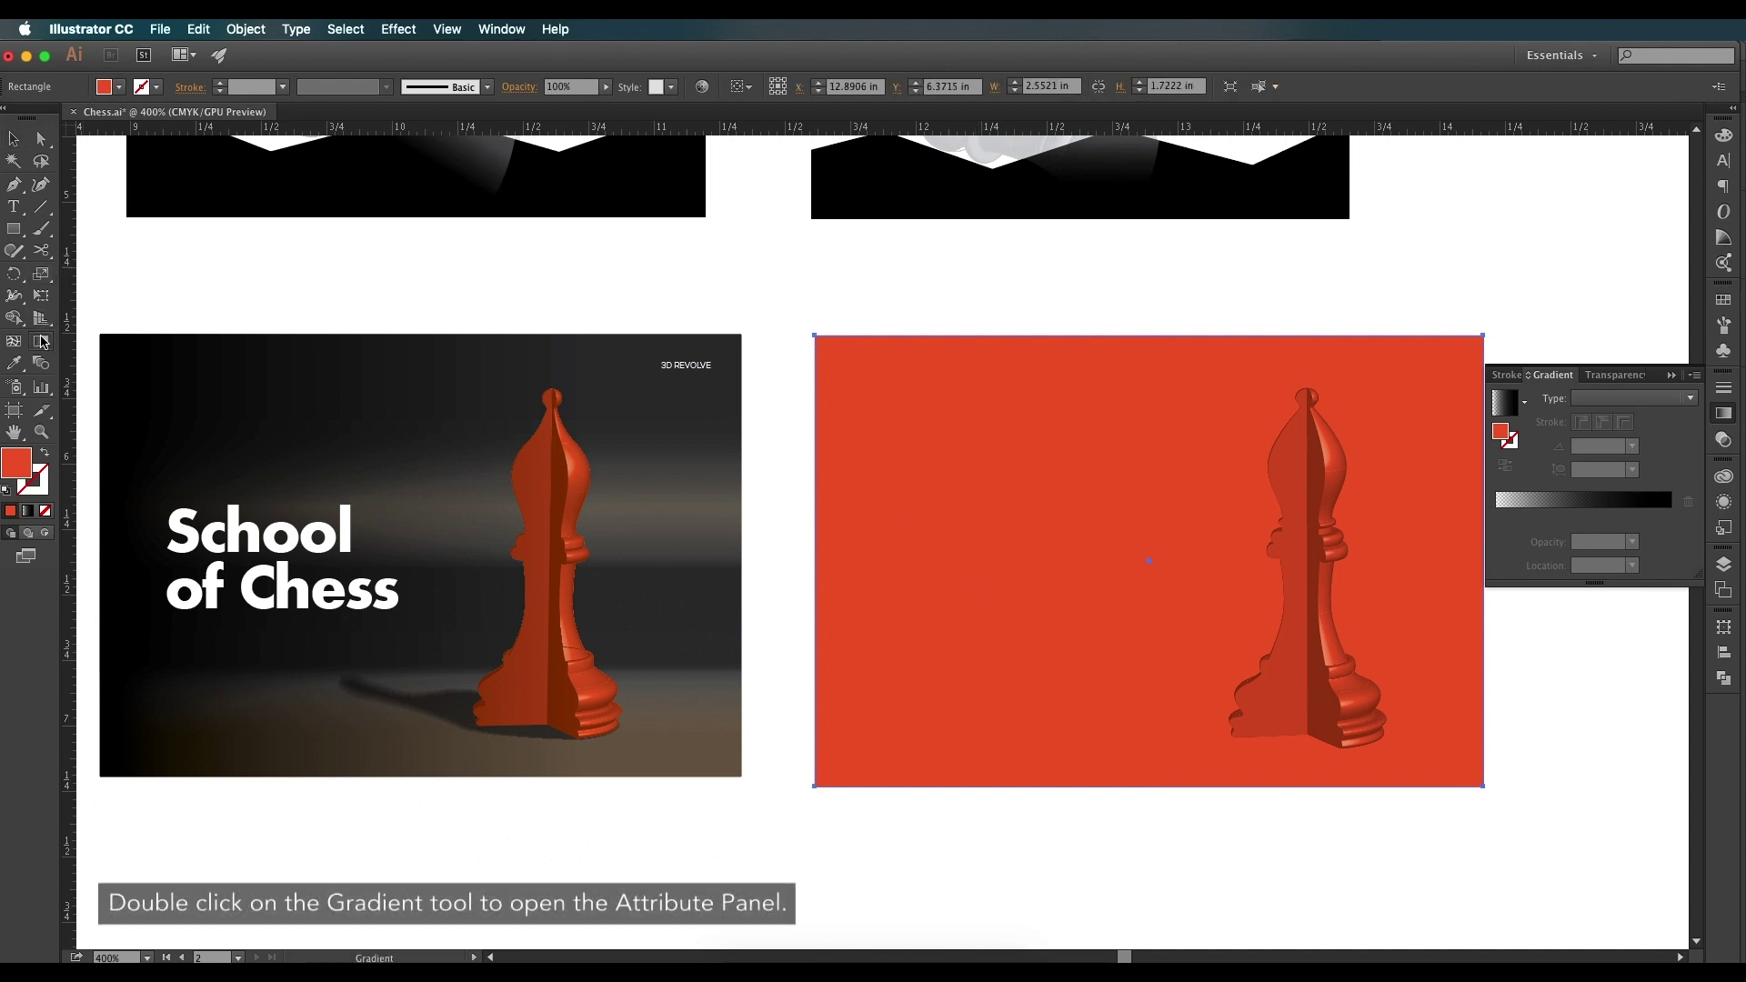
click(1614, 526)
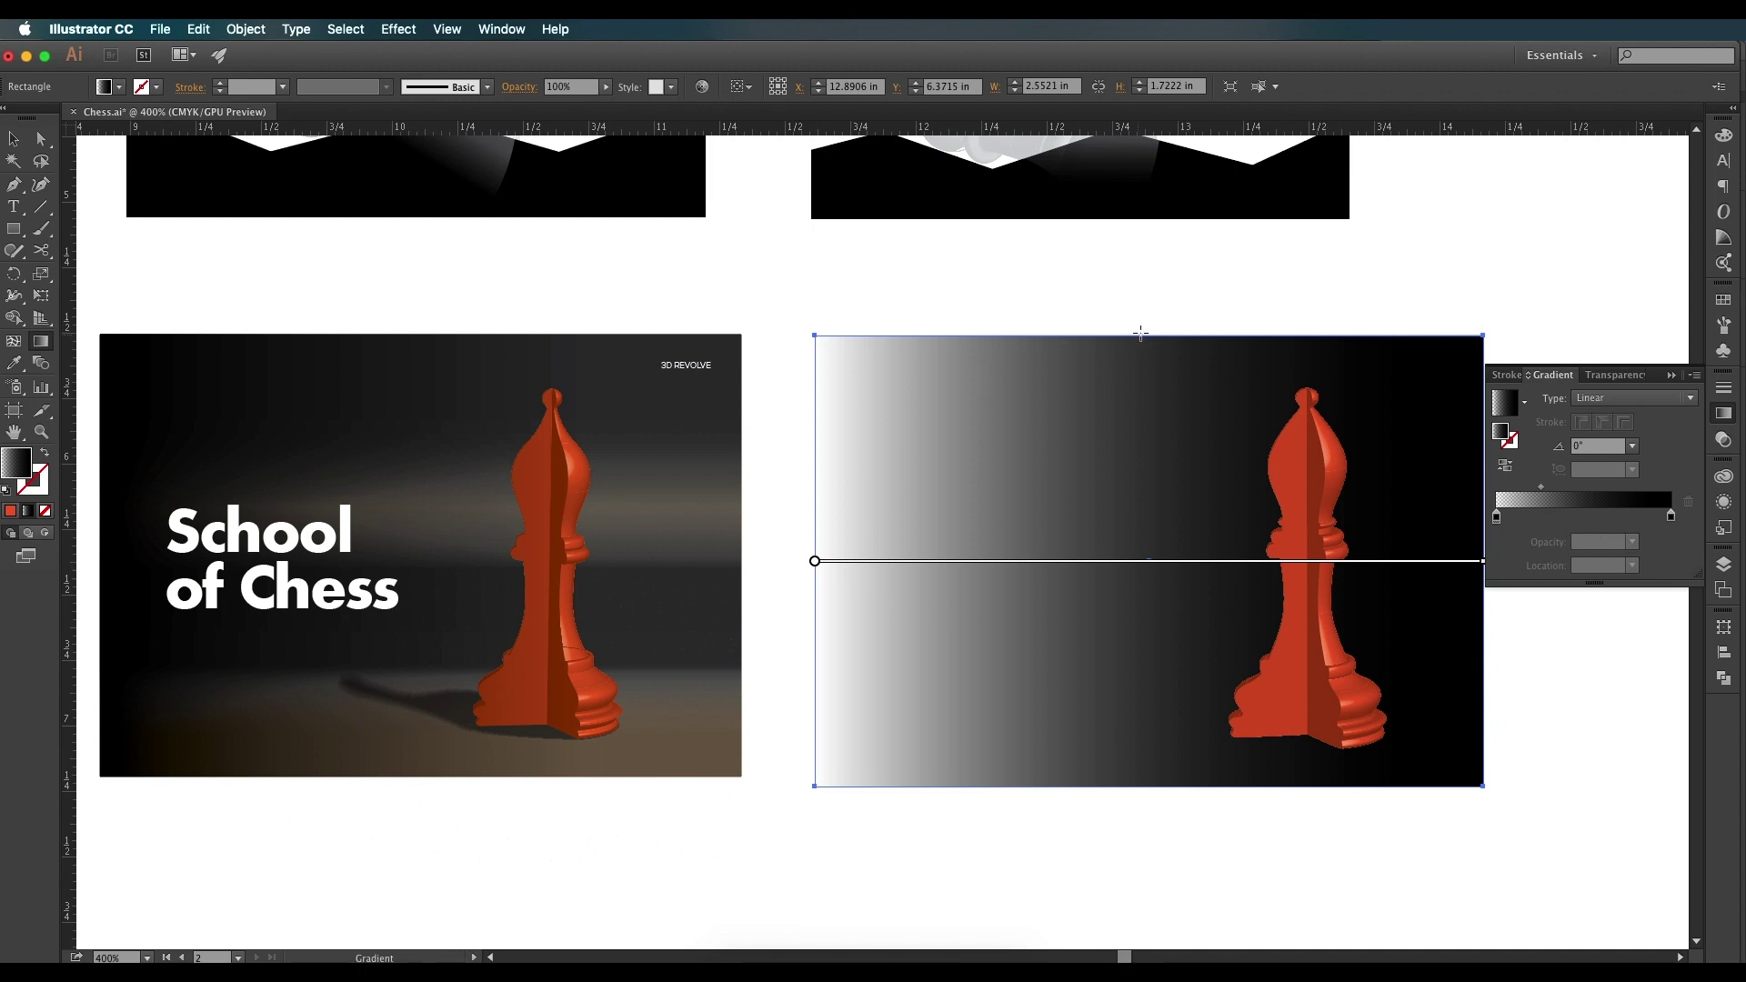
drag(1140, 334, 1150, 792)
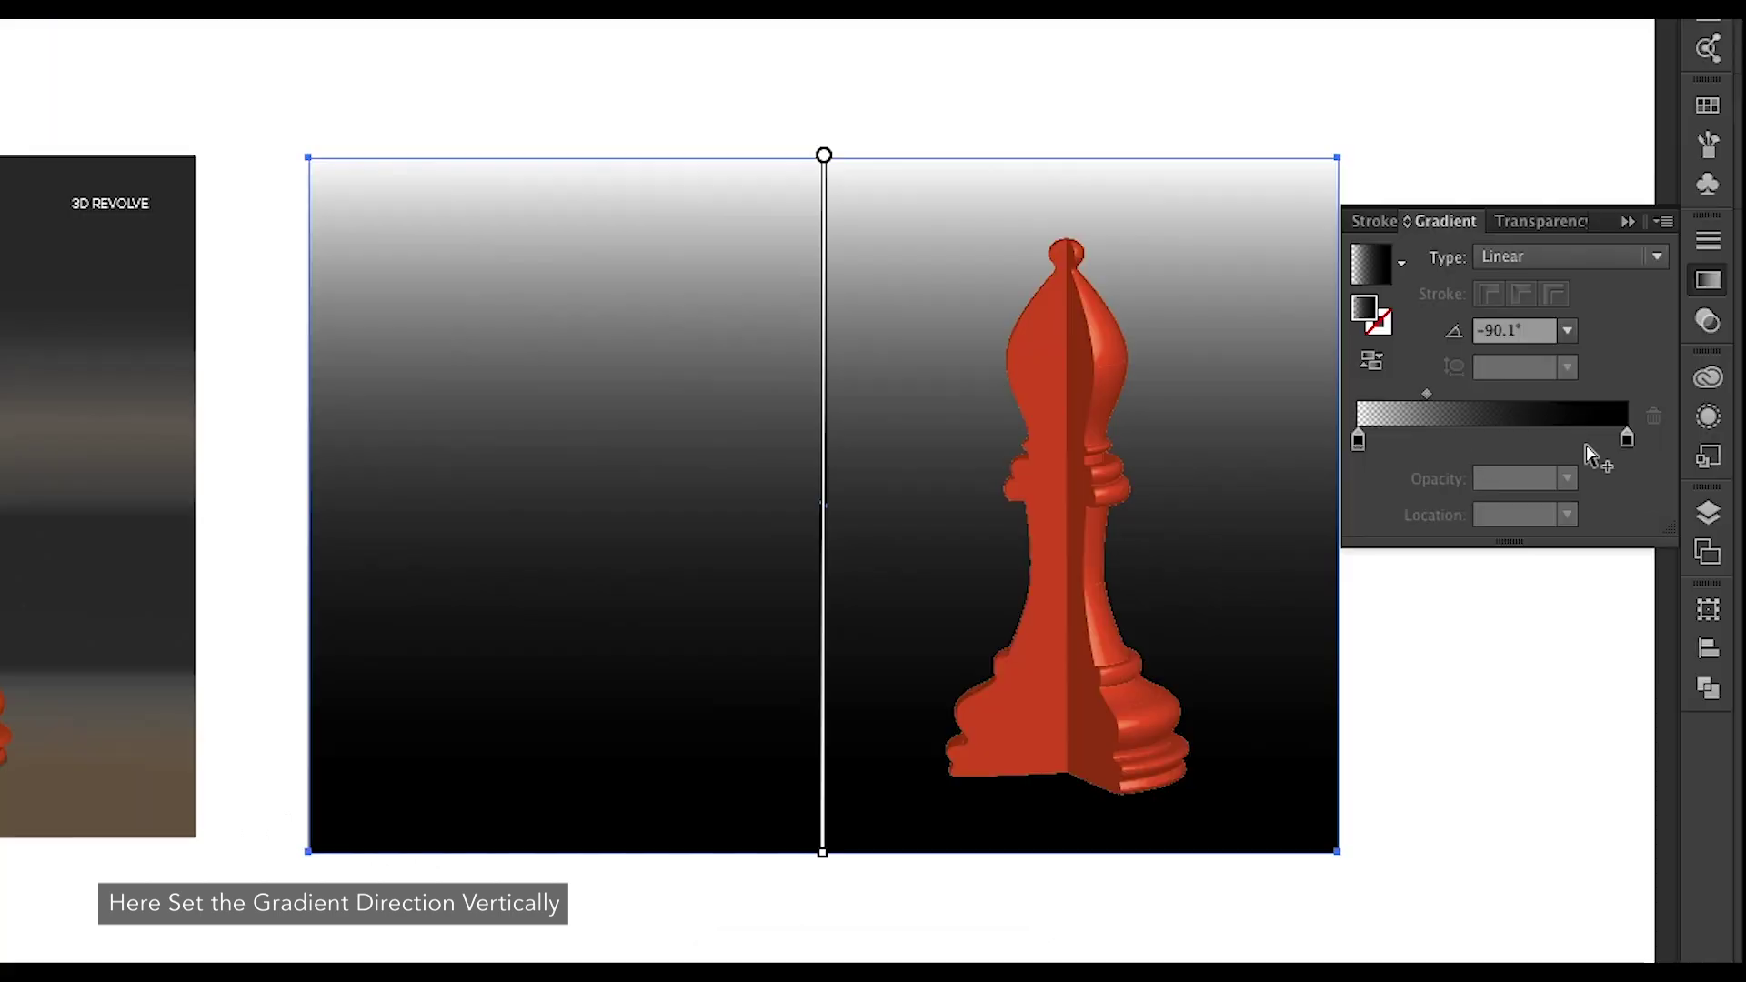
Colour the background gradient's end stop orange-red (0% cyan, 80% magenta, 95% yellow) and darken it to 49% black.
double_click(1628, 439)
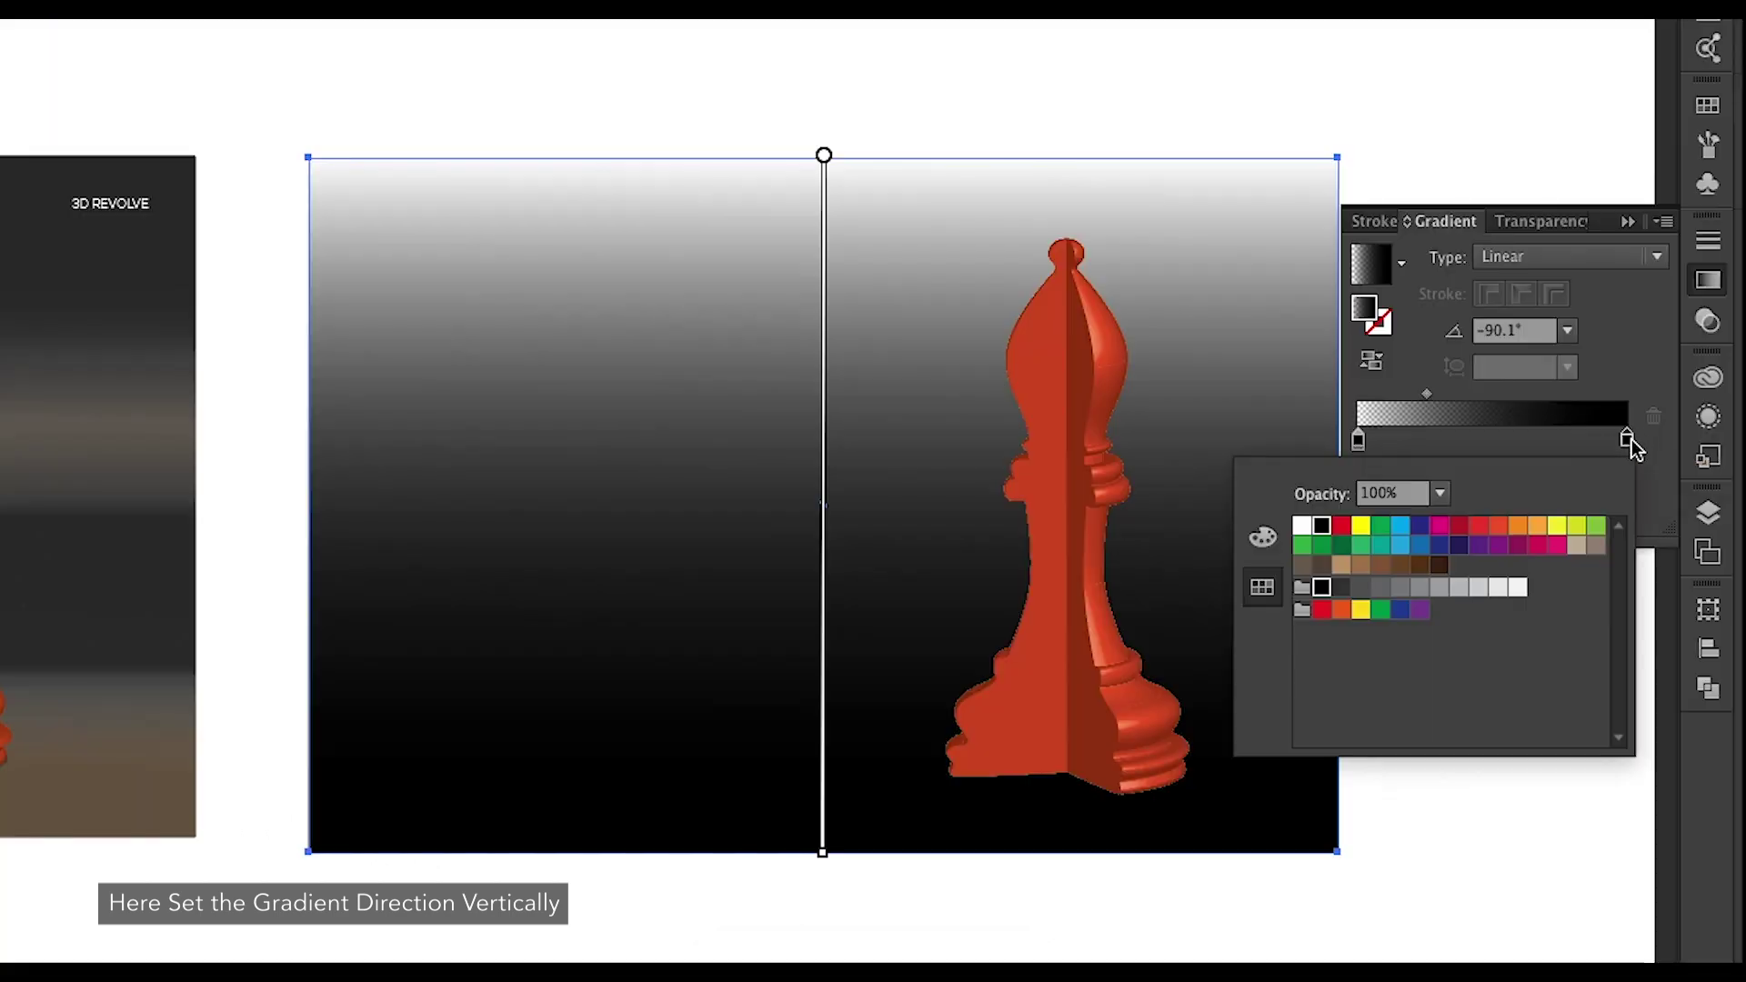
click(1498, 528)
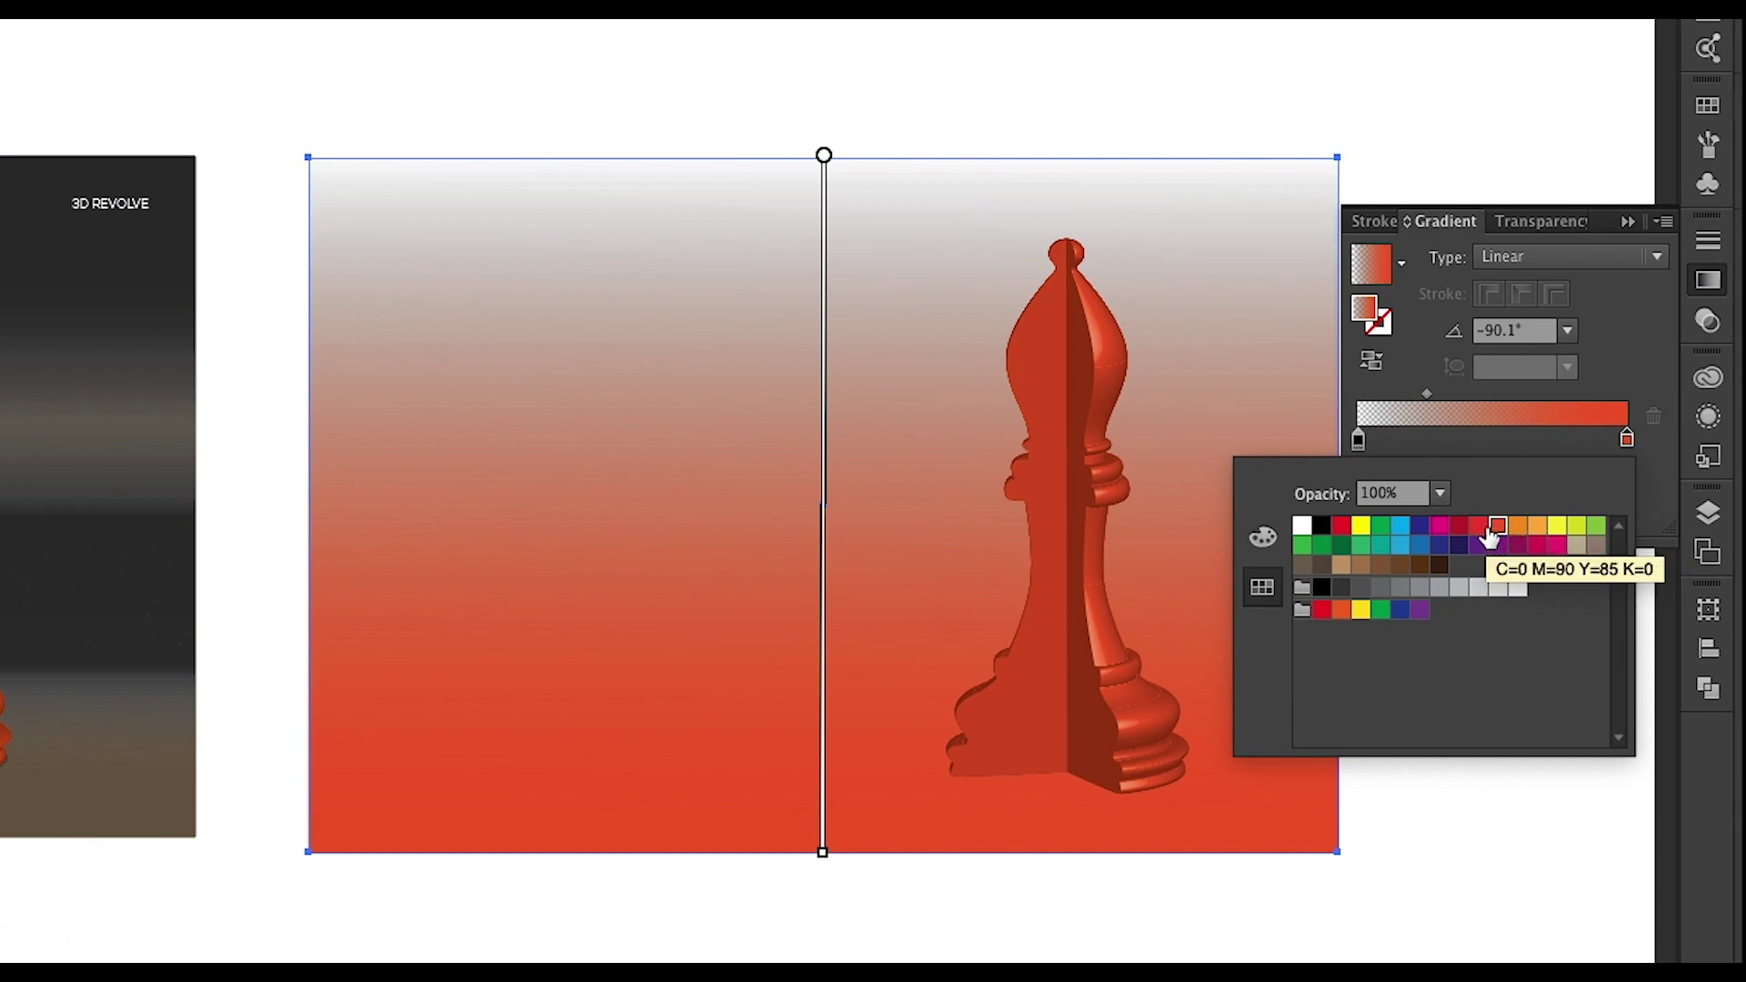
click(1486, 529)
click(1500, 530)
click(1263, 538)
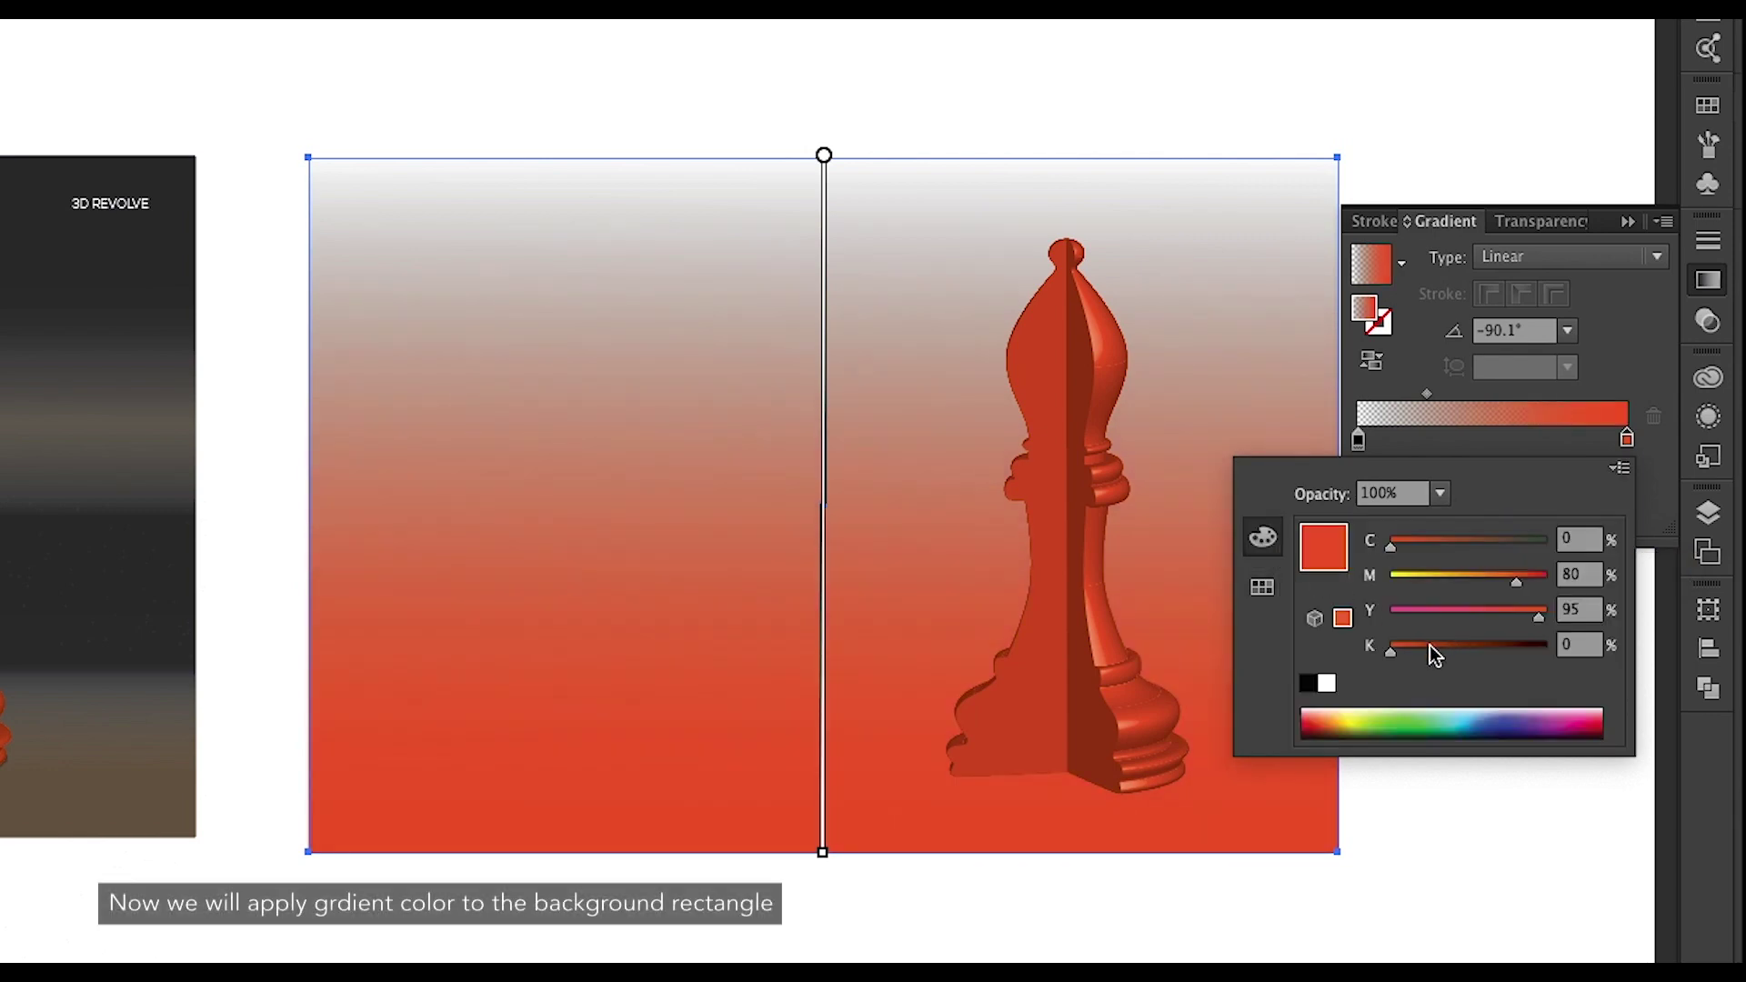
drag(1429, 646, 1466, 647)
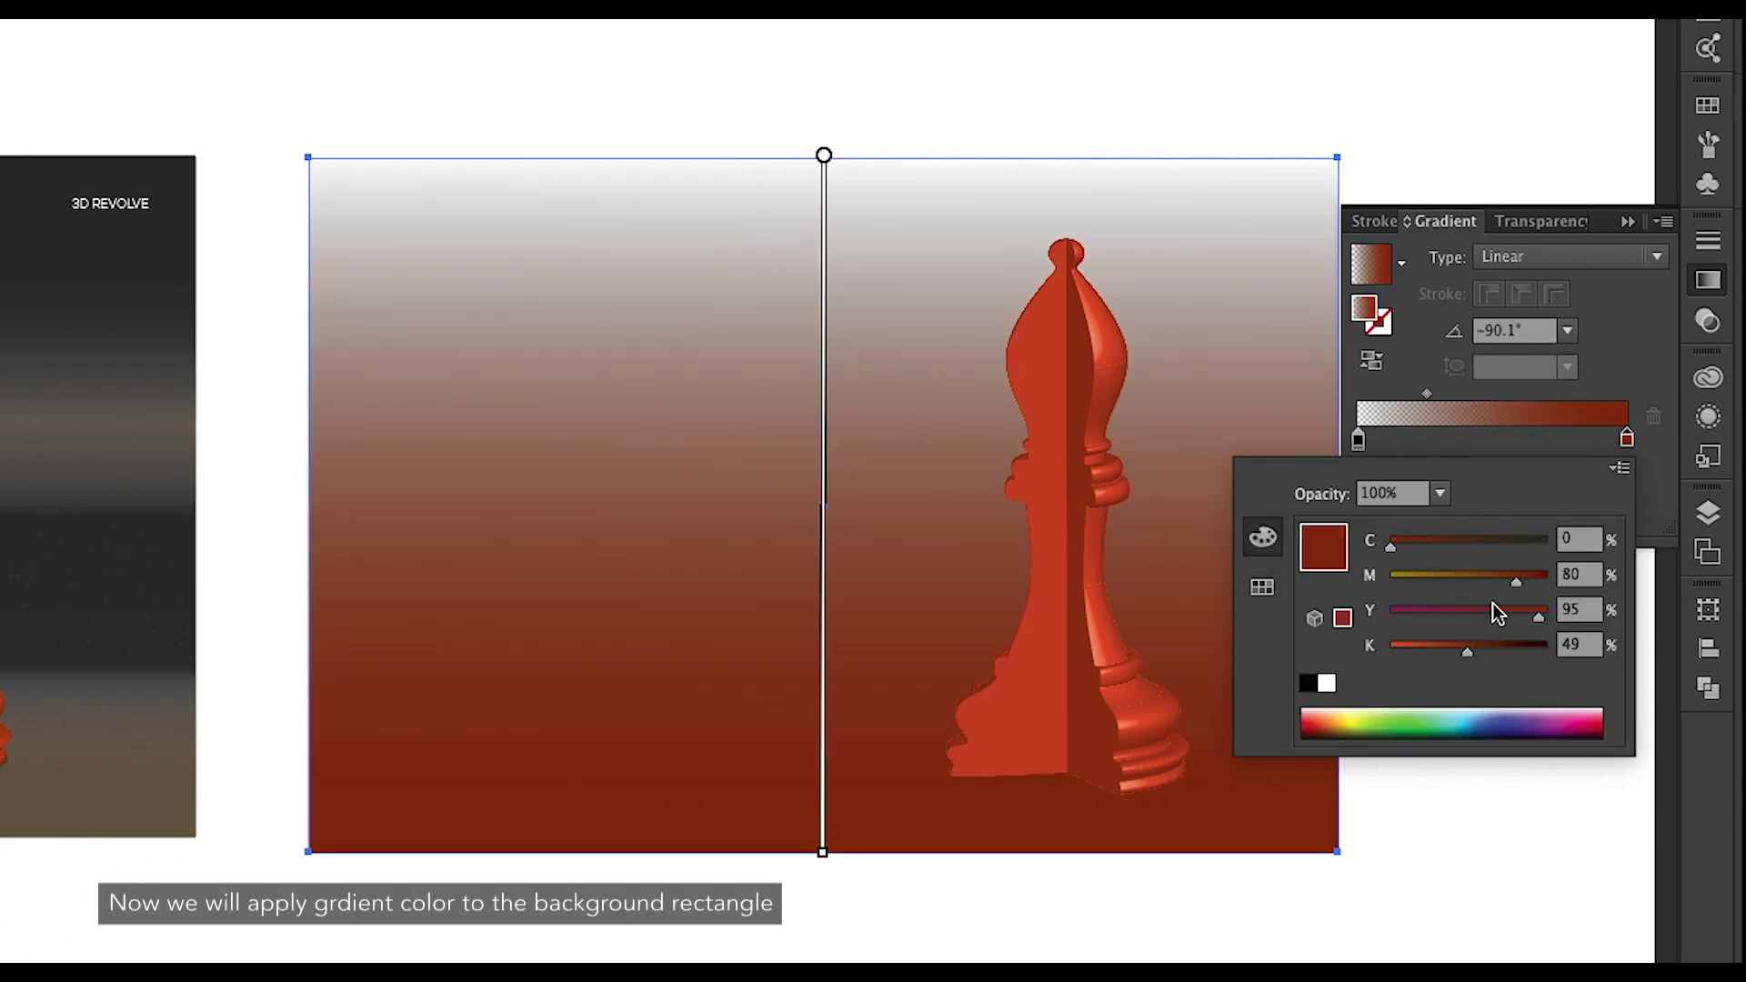
Mute the end stop to a greyish brown in HSB mode, with 25% saturation and 38% brightness.
click(1495, 580)
click(1620, 467)
click(1536, 540)
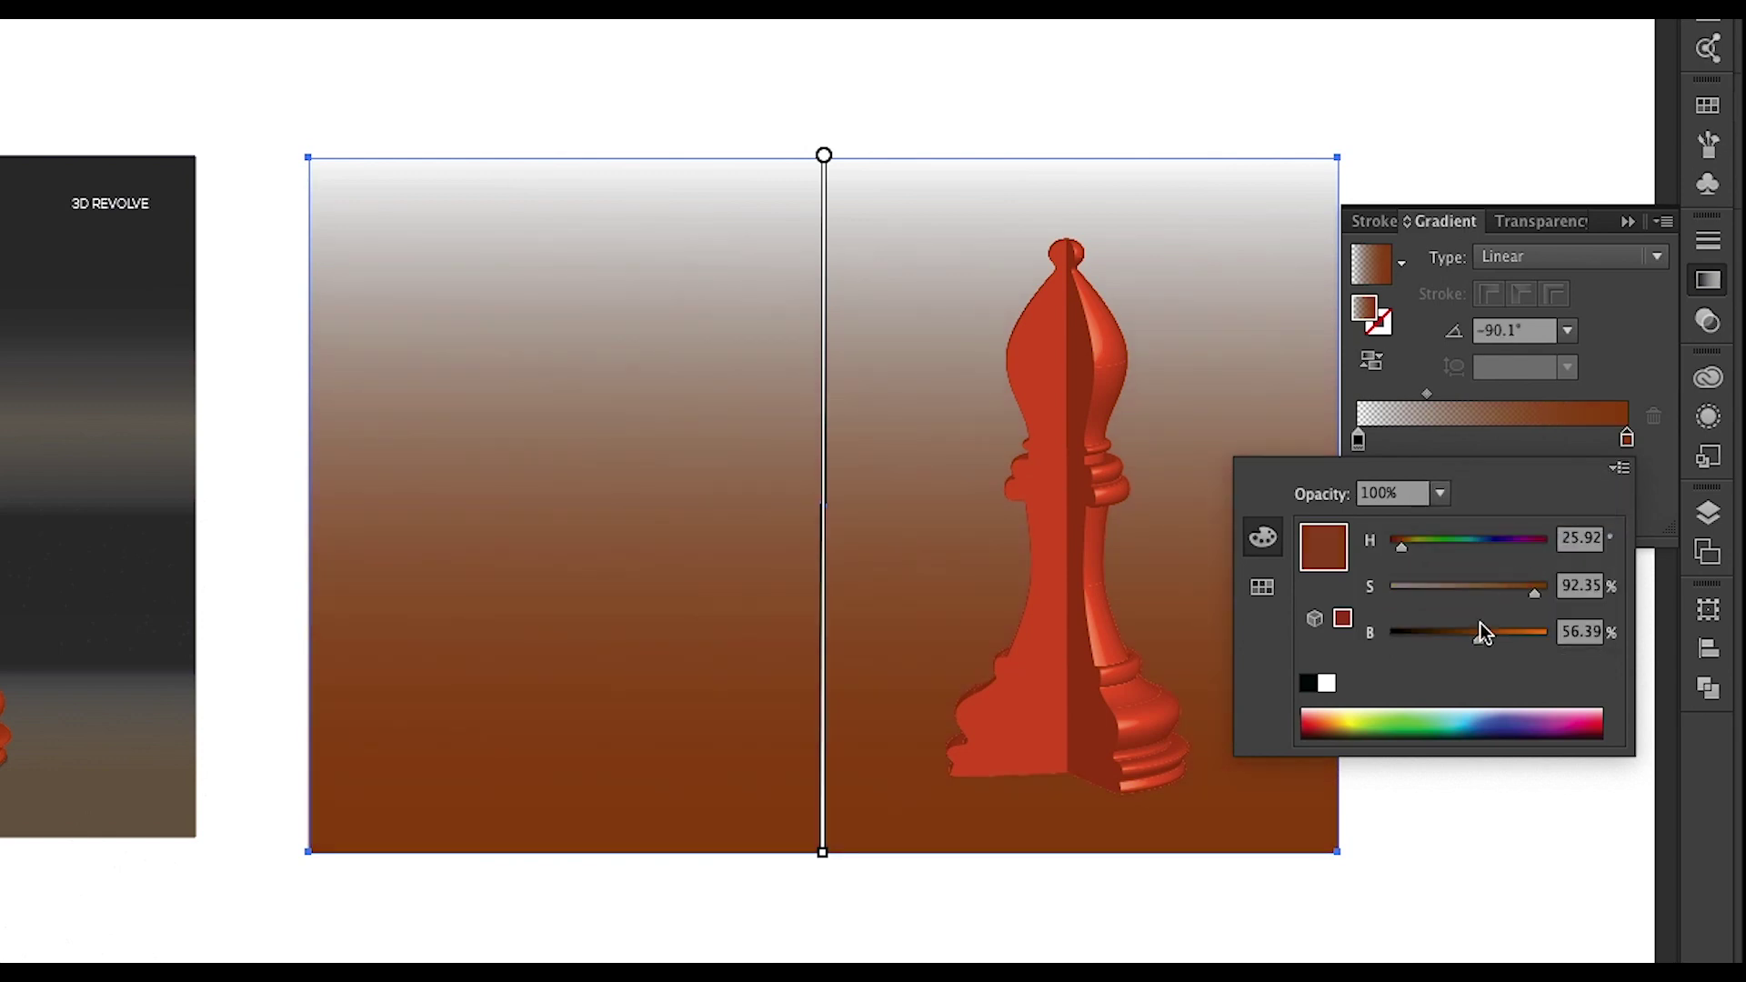
drag(1535, 592, 1422, 589)
drag(1481, 640, 1450, 637)
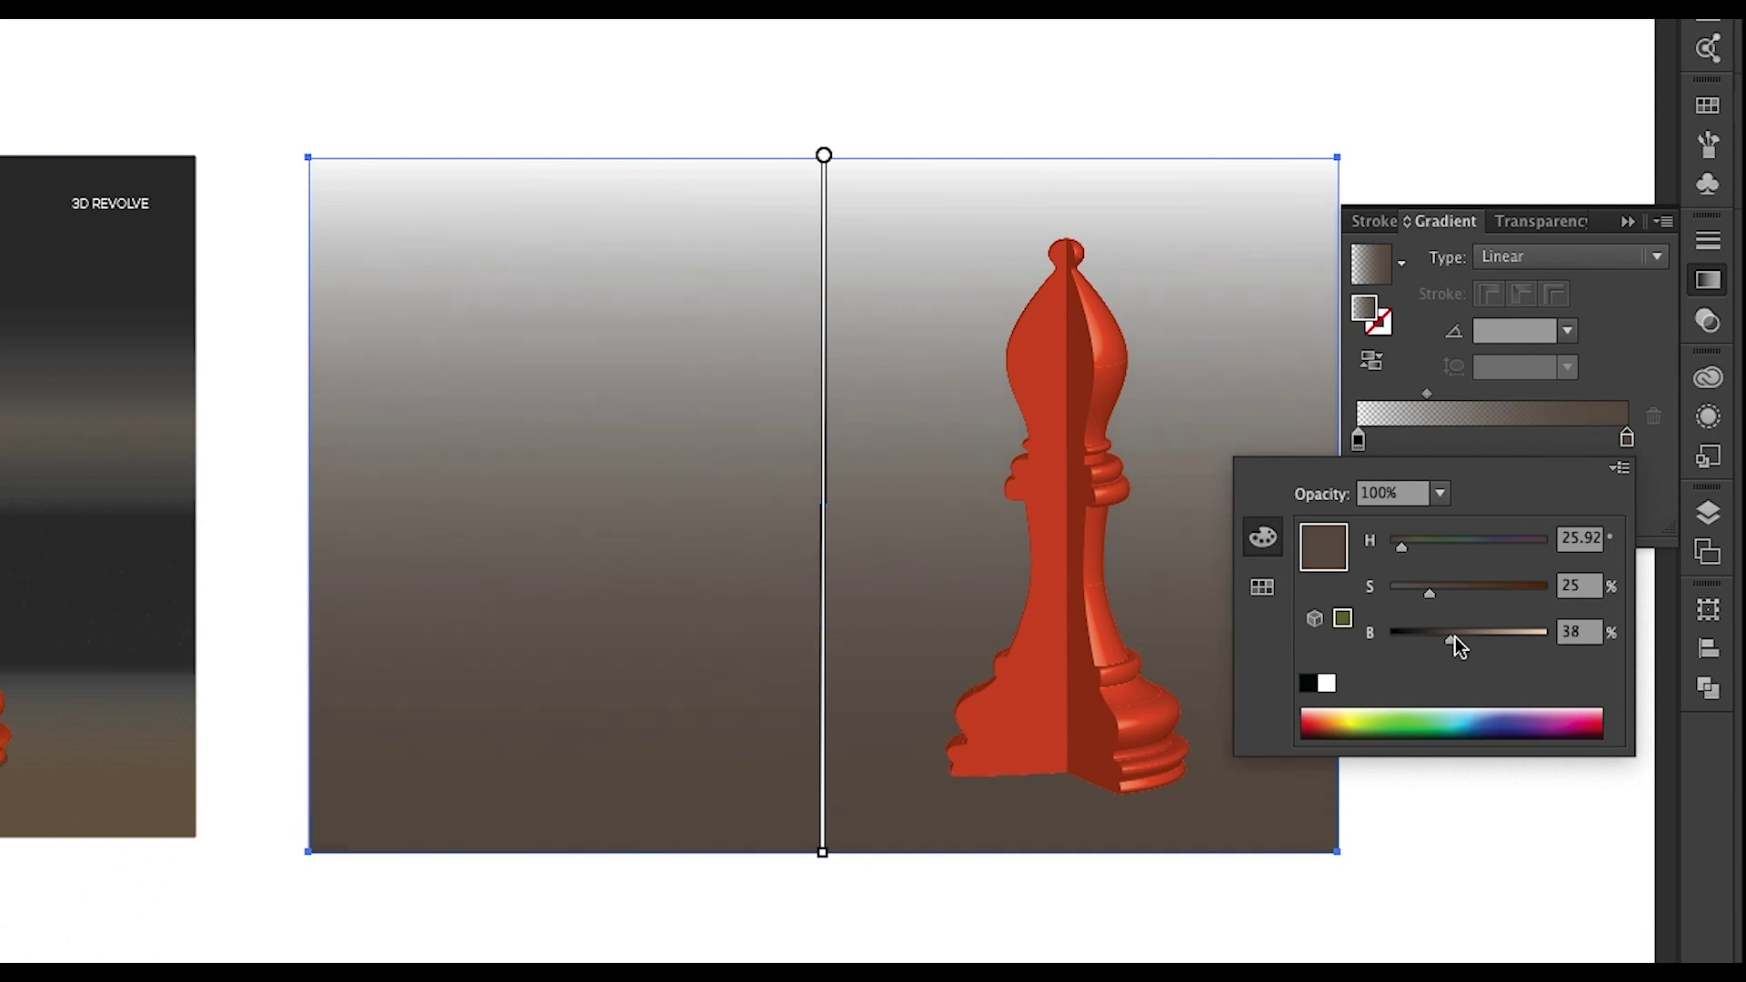
click(1536, 444)
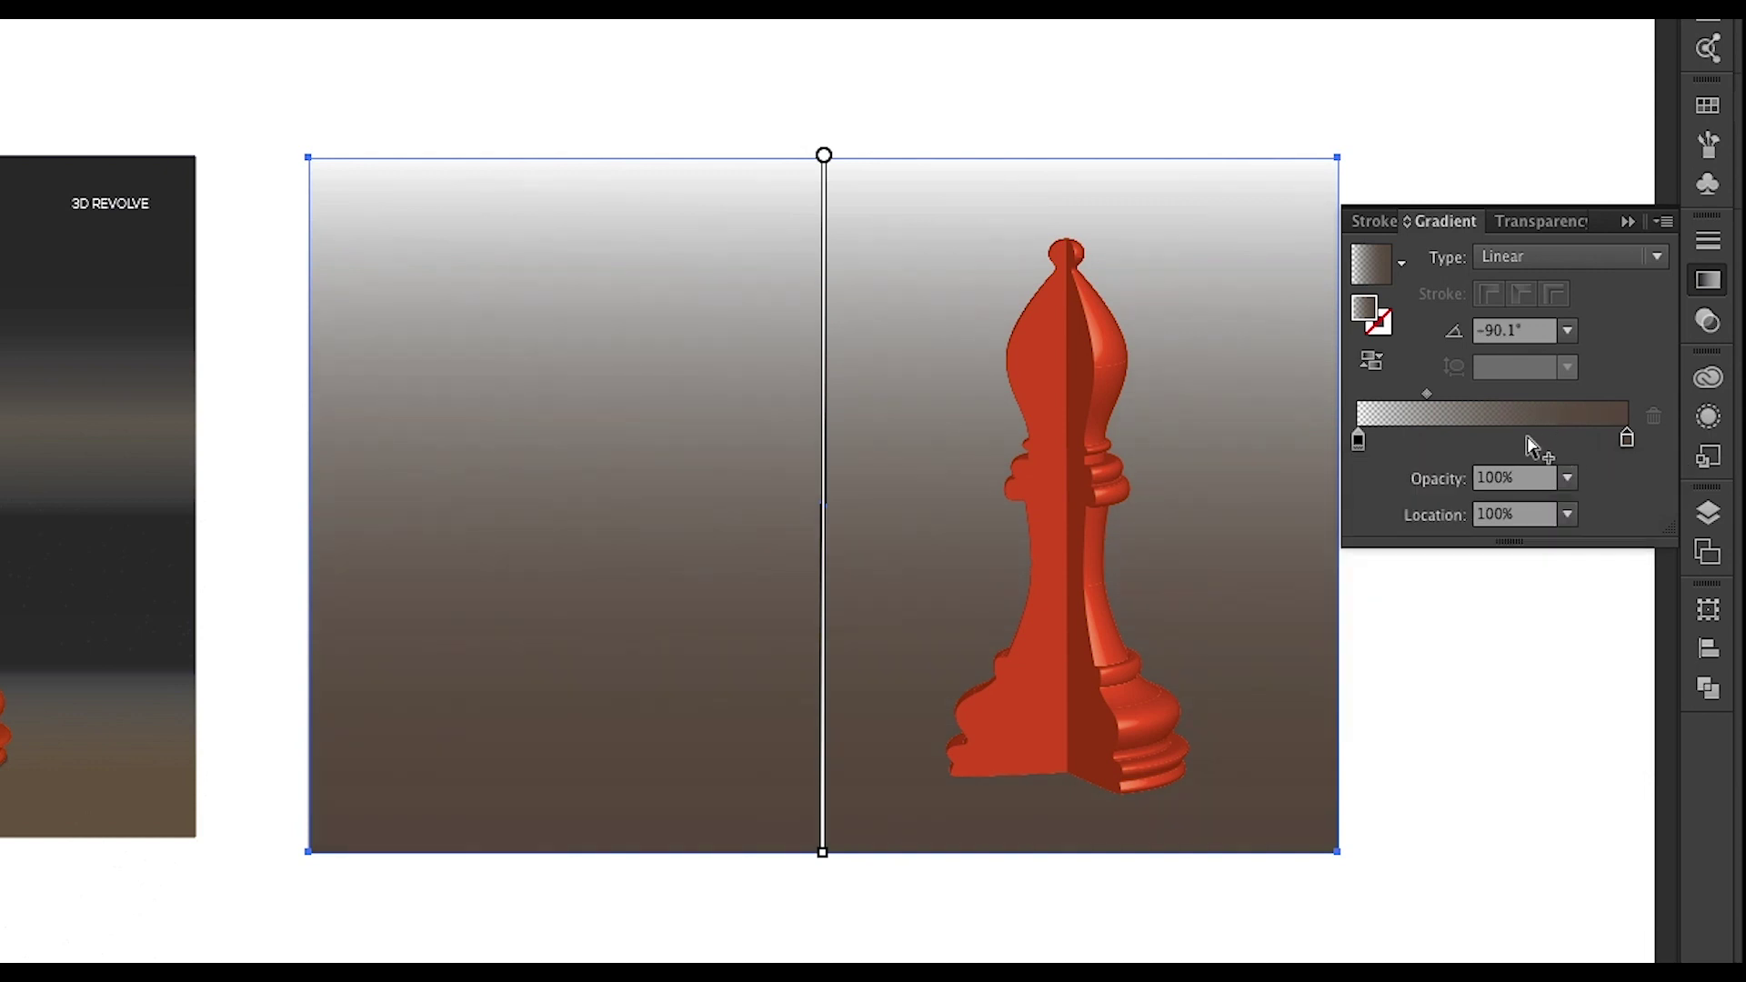
Add a gradient stop at about 71% and raise the starting black stop's opacity to 100%.
click(1549, 442)
double_click(1358, 441)
click(1440, 493)
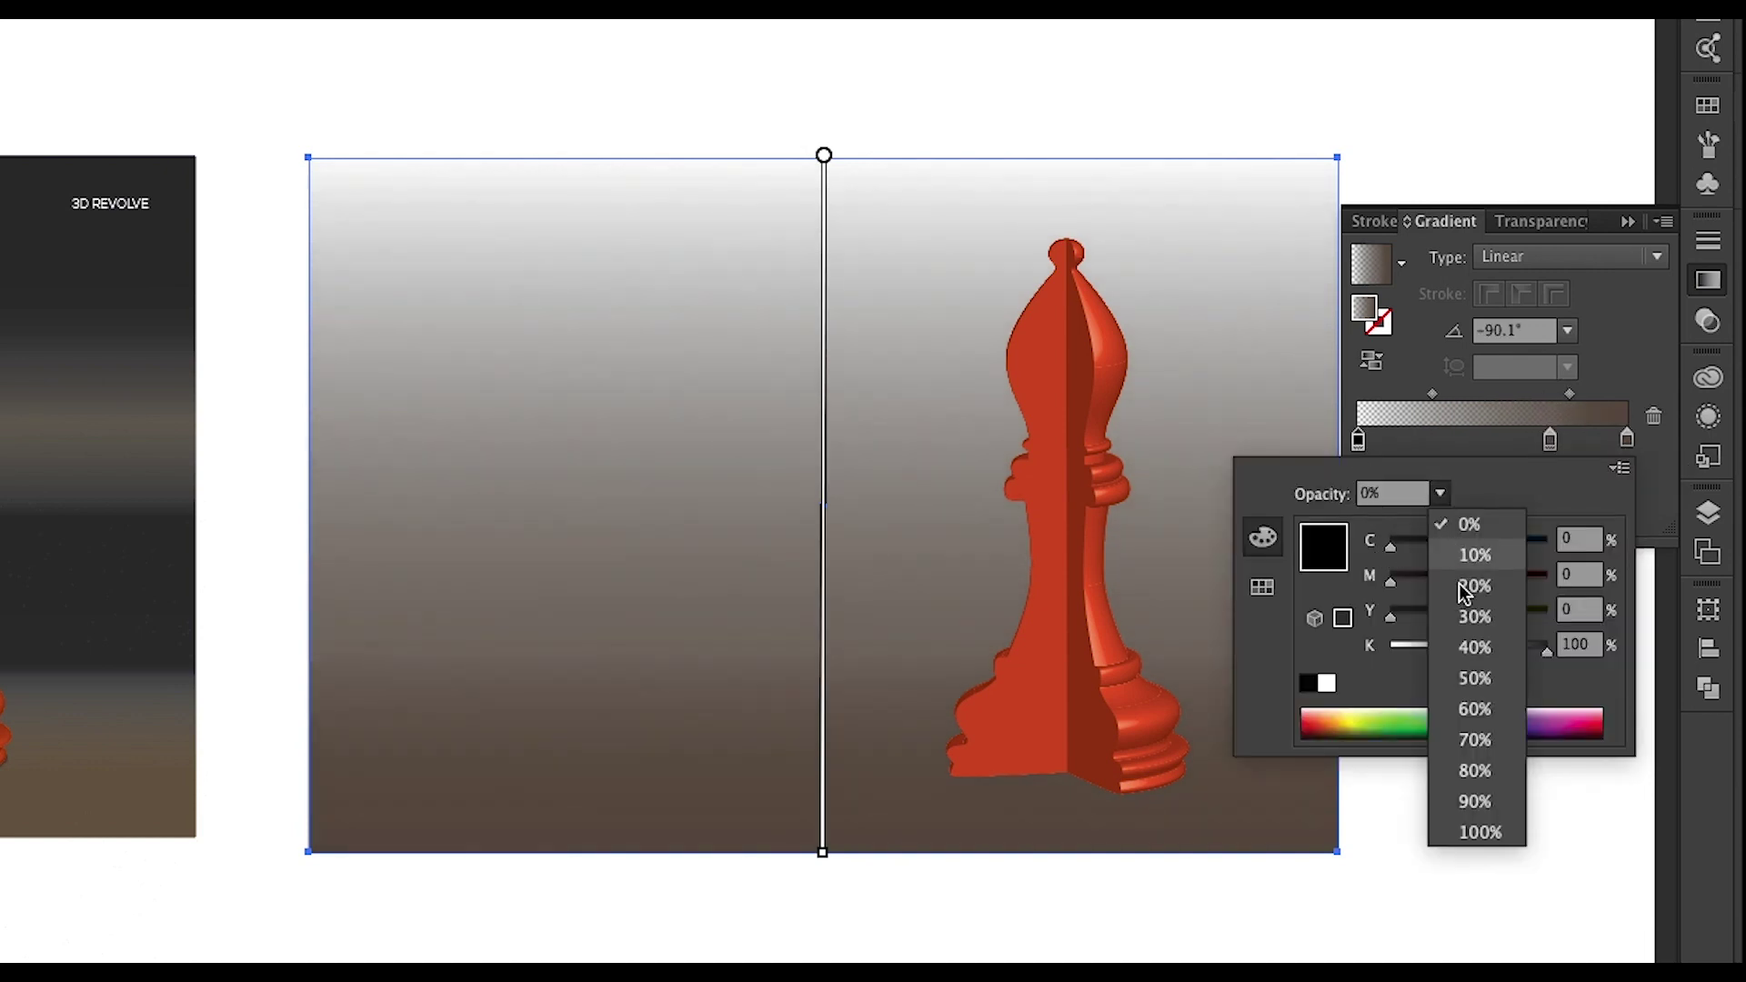
click(1481, 831)
Place two adjacent brown stops at 100% opacity around the 70% point, with the earlier one at 72.12%.
click(1551, 441)
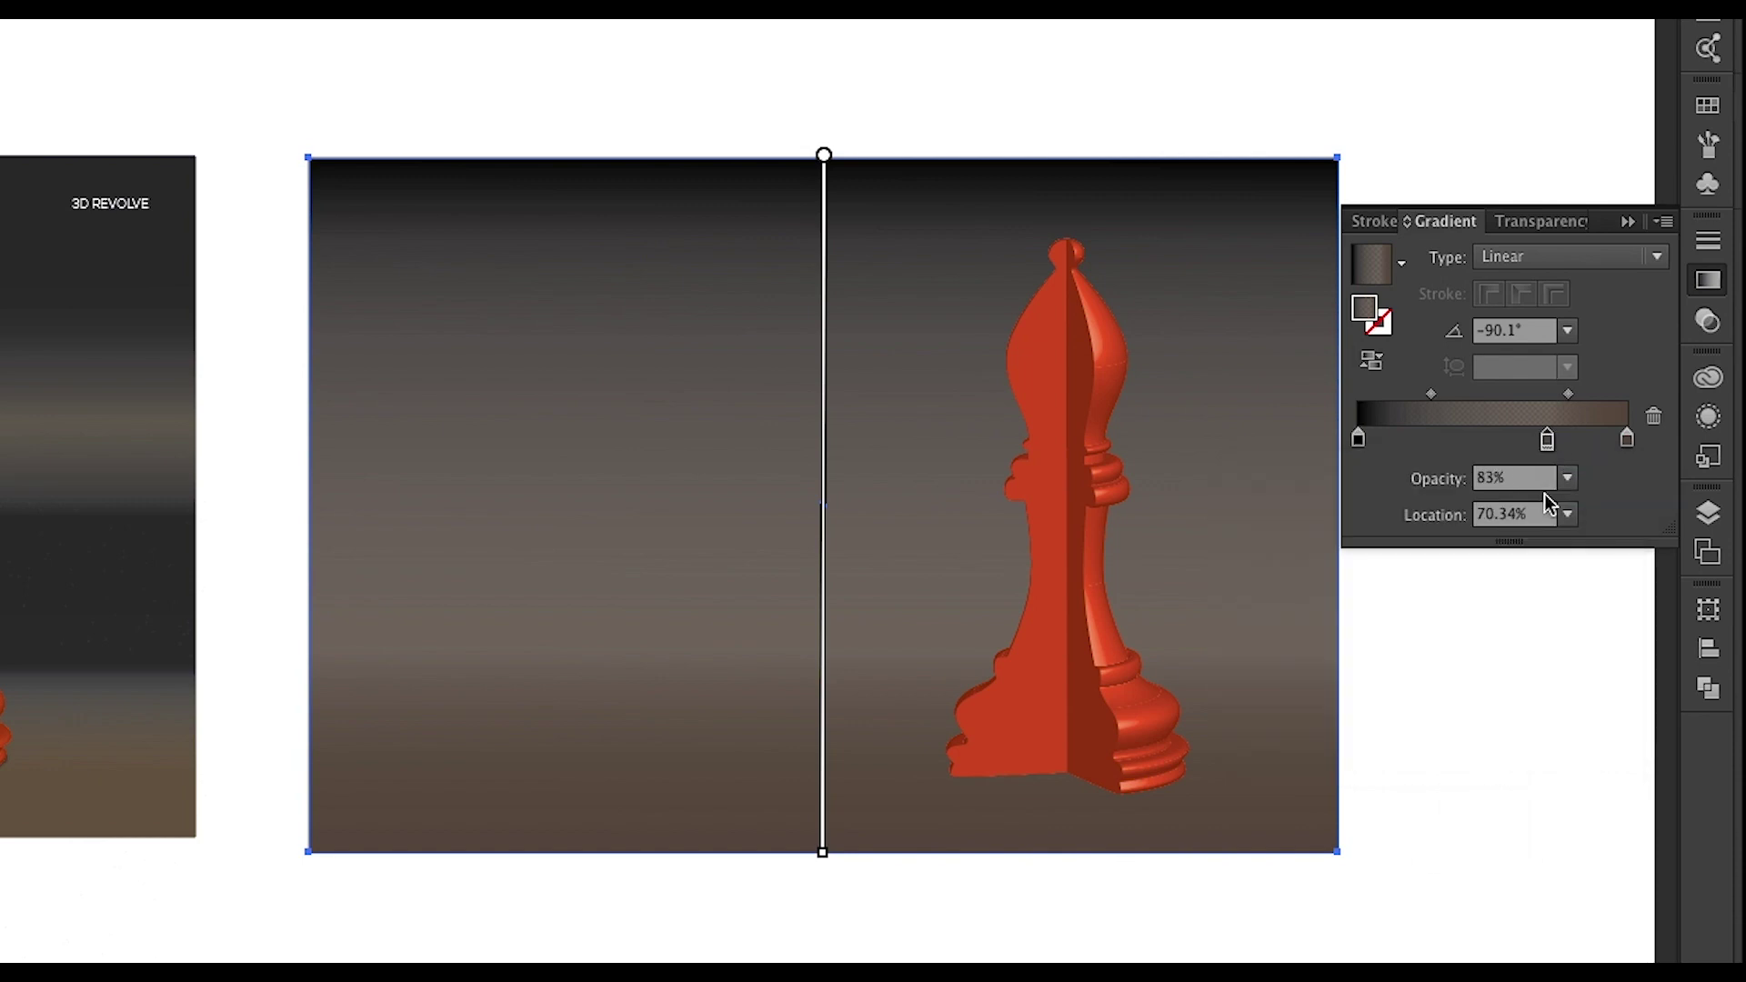
drag(1545, 493, 1546, 510)
drag(1555, 438, 1552, 440)
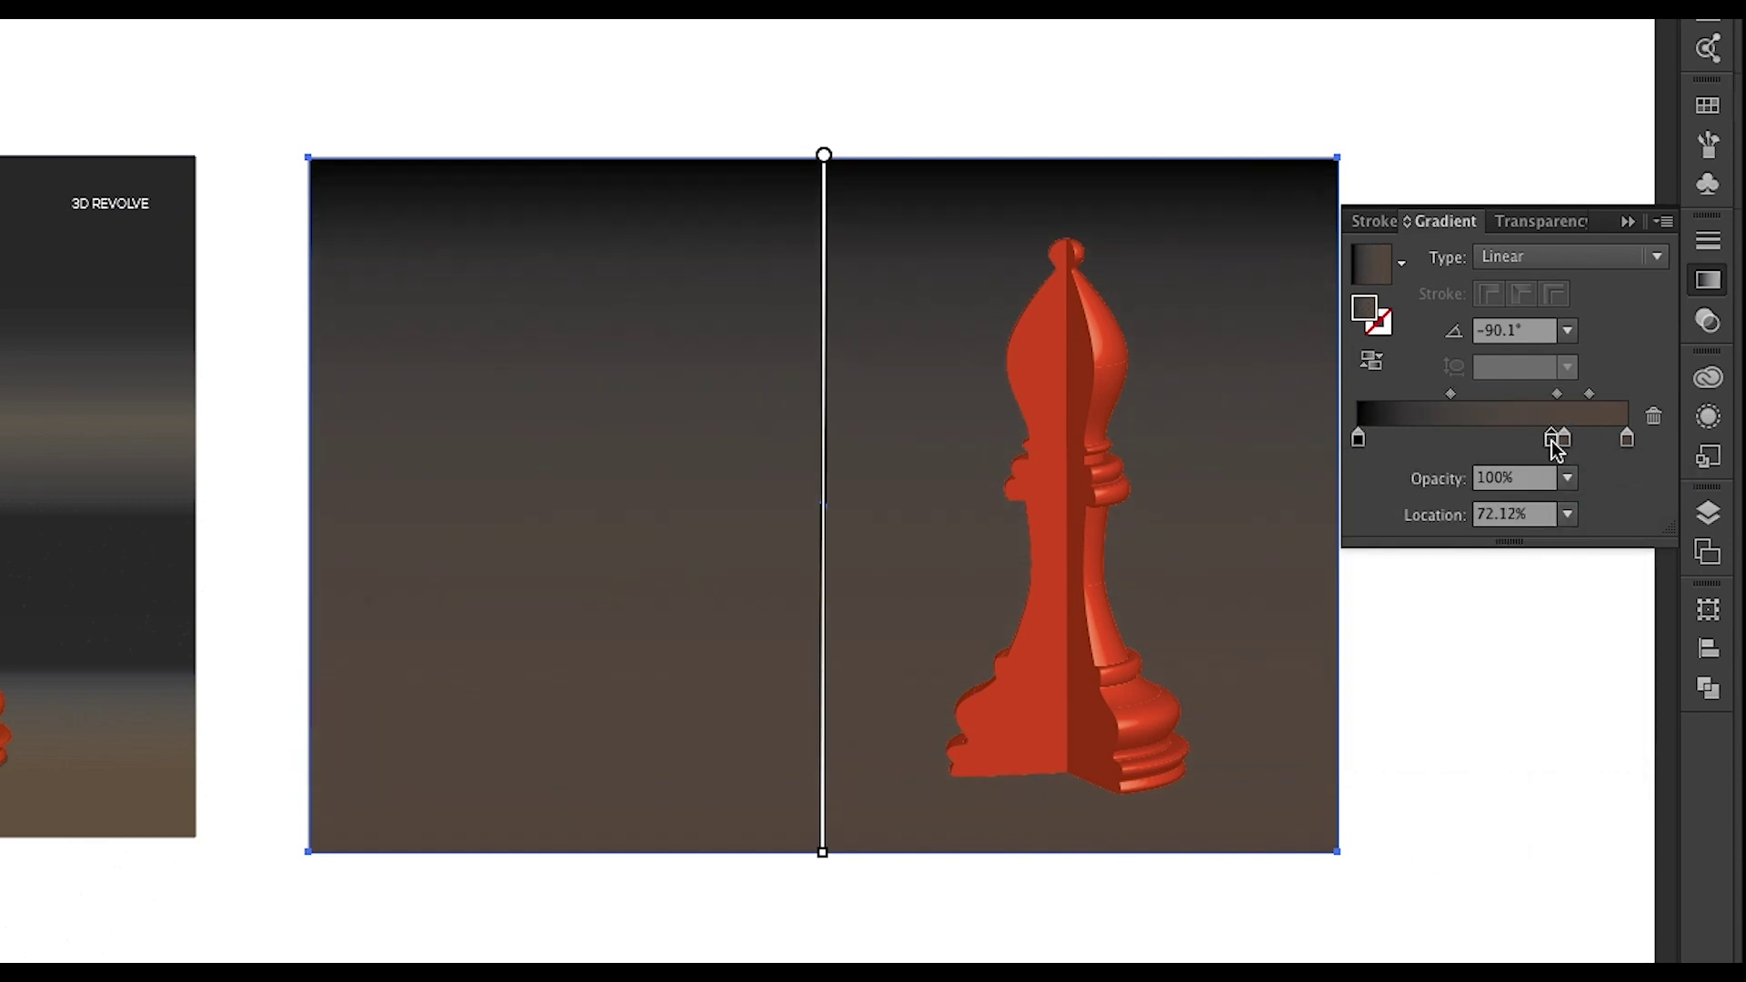
Recolour the later stop of the adjacent pair neutral grey in HSB mode, with 0% saturation and 40% brightness.
double_click(1564, 439)
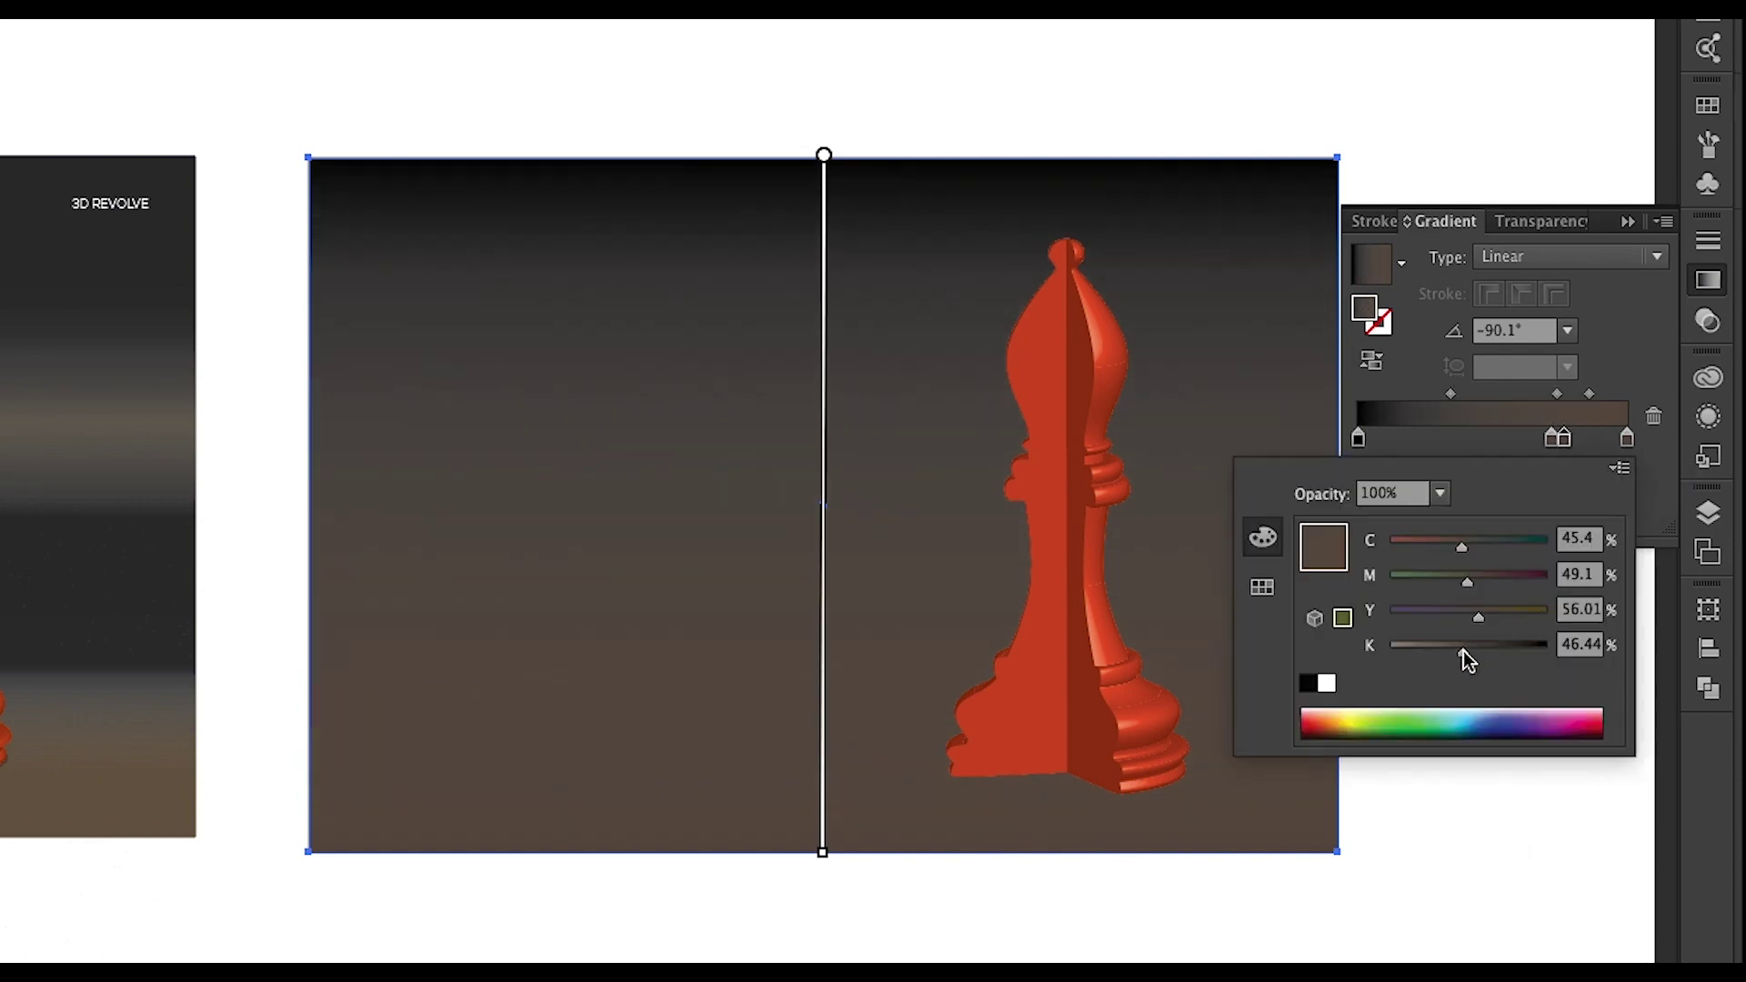
drag(1467, 660, 1475, 616)
click(1620, 467)
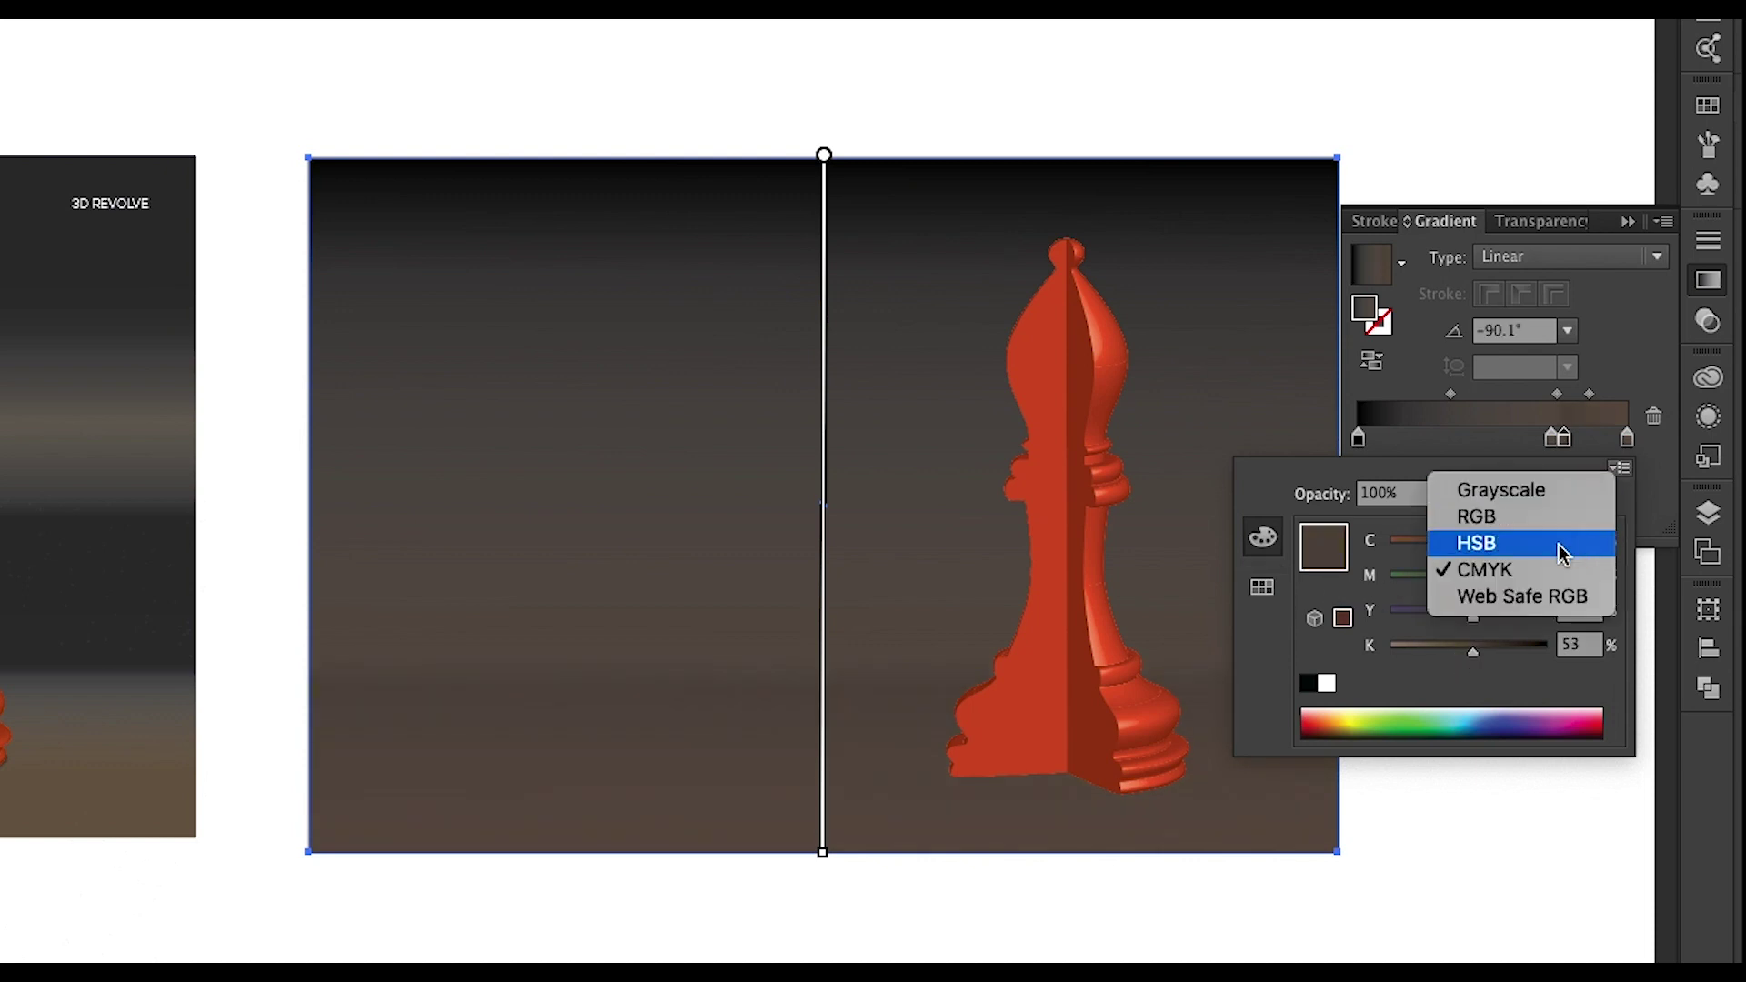
click(1557, 543)
drag(1425, 592, 1456, 649)
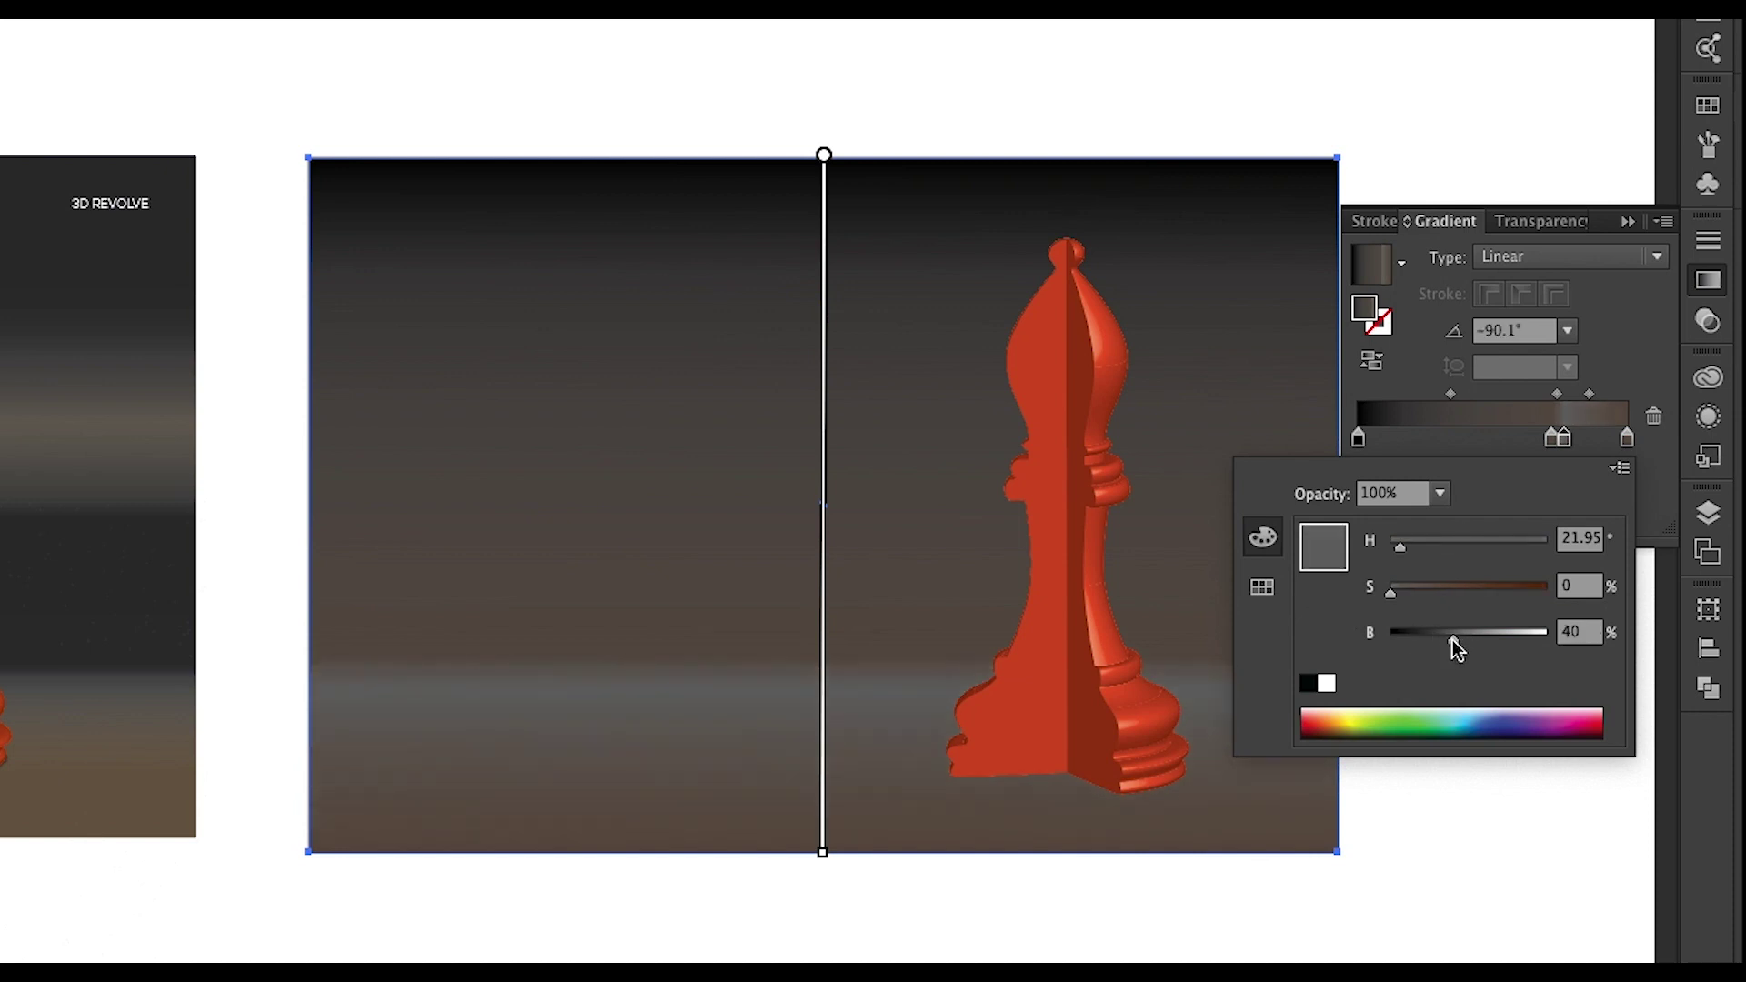
Darken the earlier stop of the adjacent pair to 84% black.
click(1551, 440)
double_click(1553, 440)
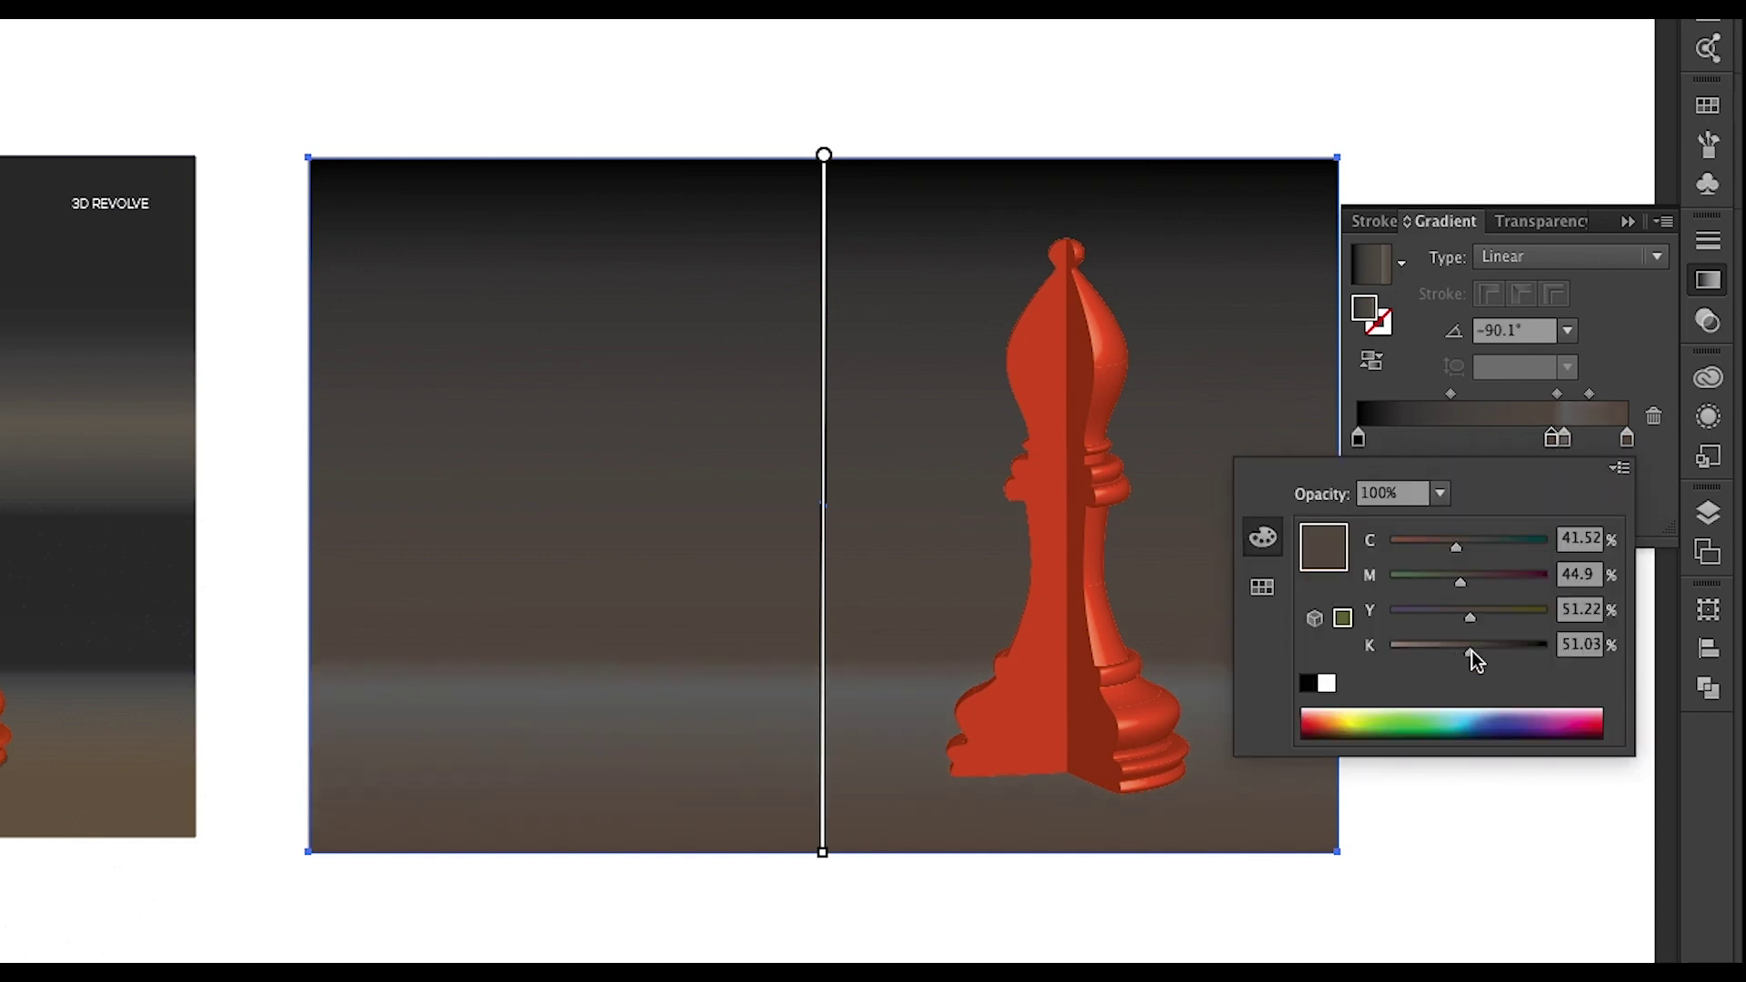
drag(1472, 651, 1525, 652)
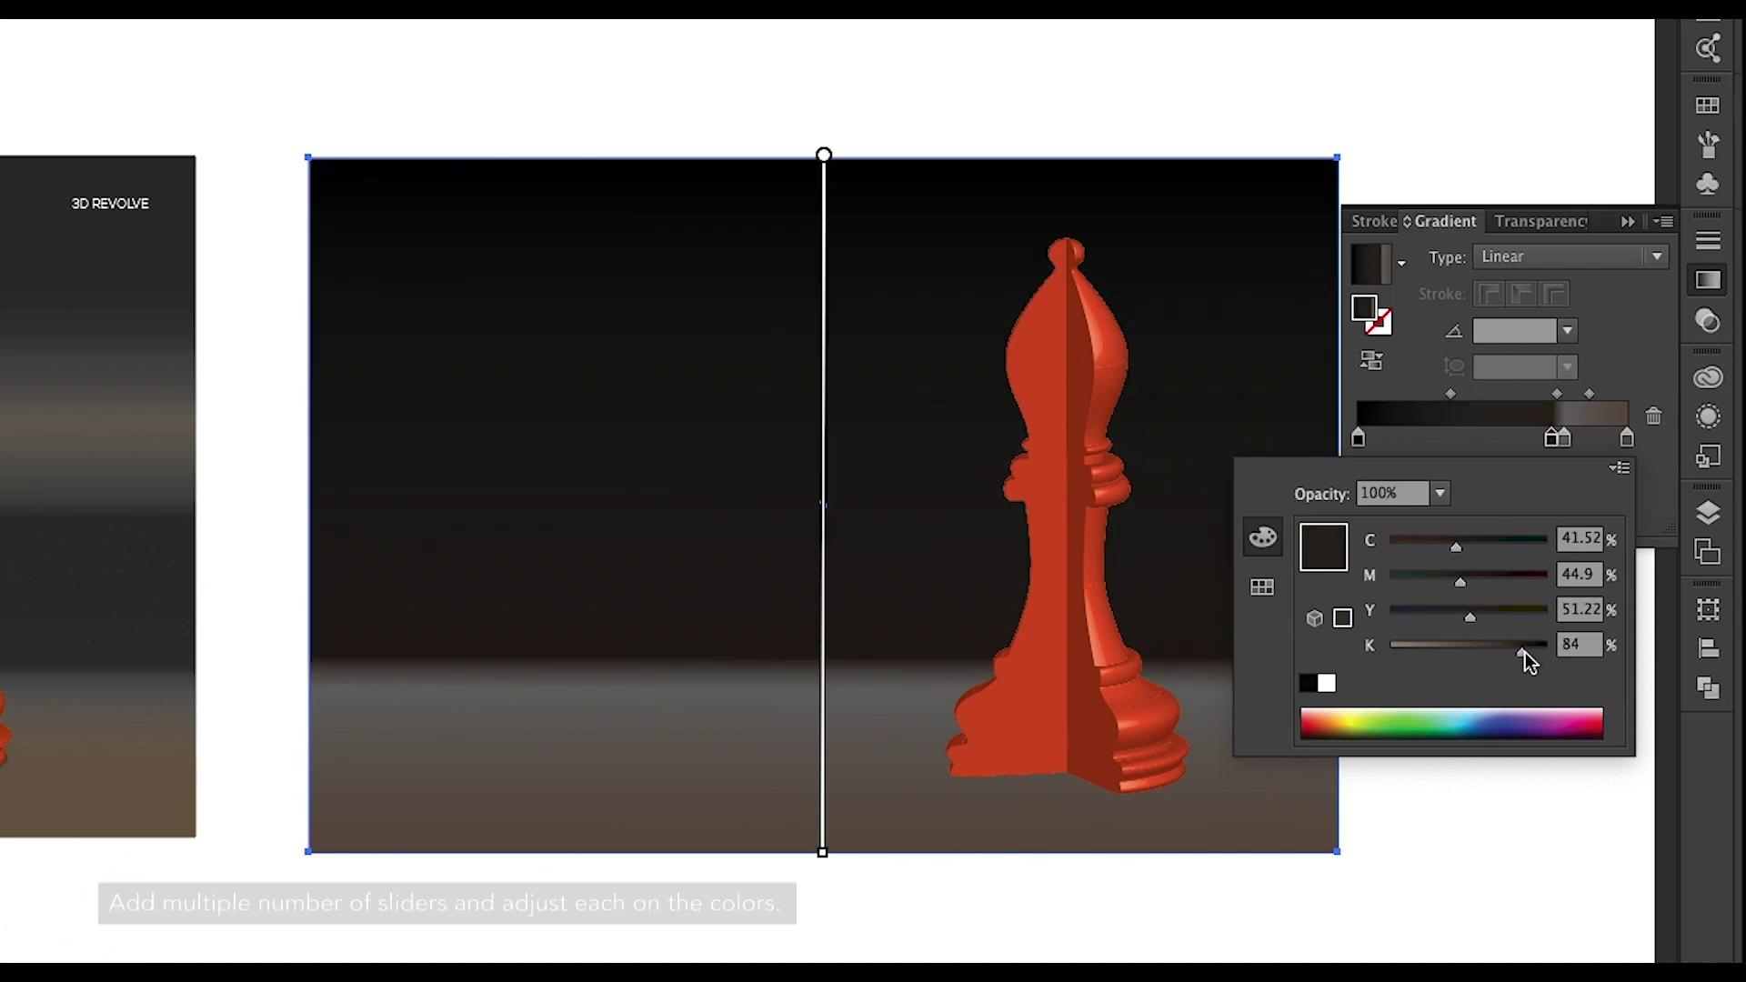
Add gradient stops at about 60% and 51%, and colour the earlier one olive grey with 36% yellow and 57% black.
click(1519, 440)
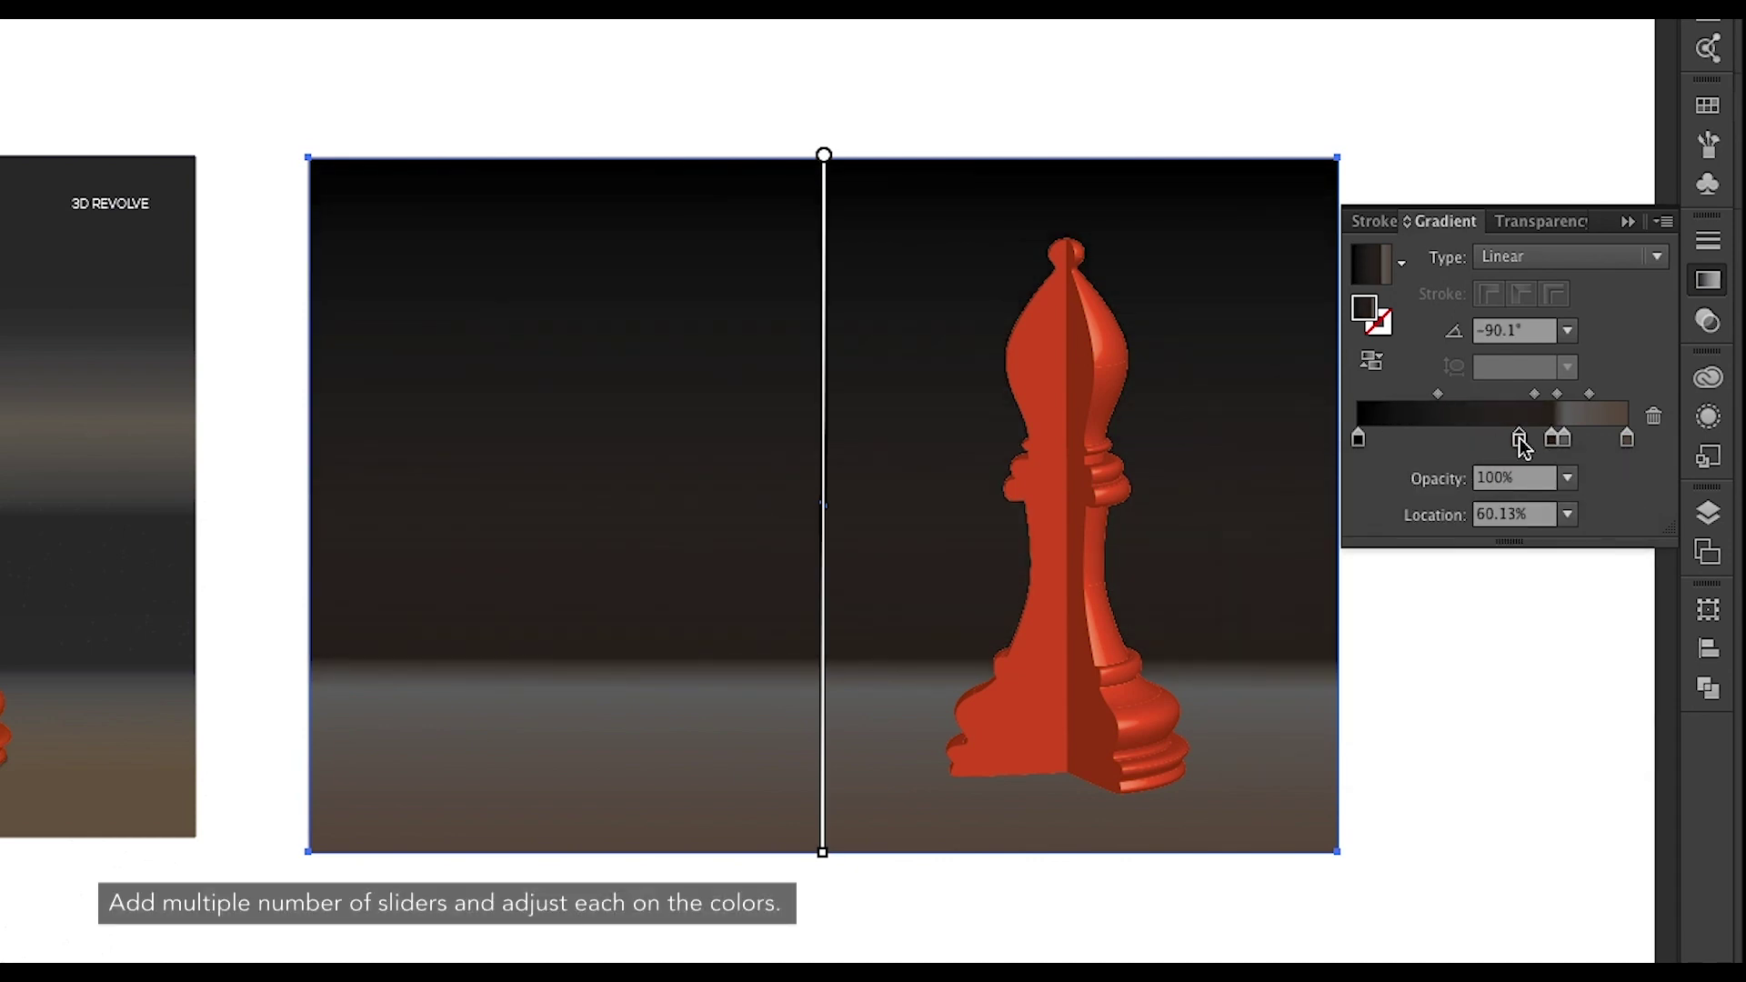
click(1493, 440)
double_click(1493, 440)
drag(1476, 652, 1443, 624)
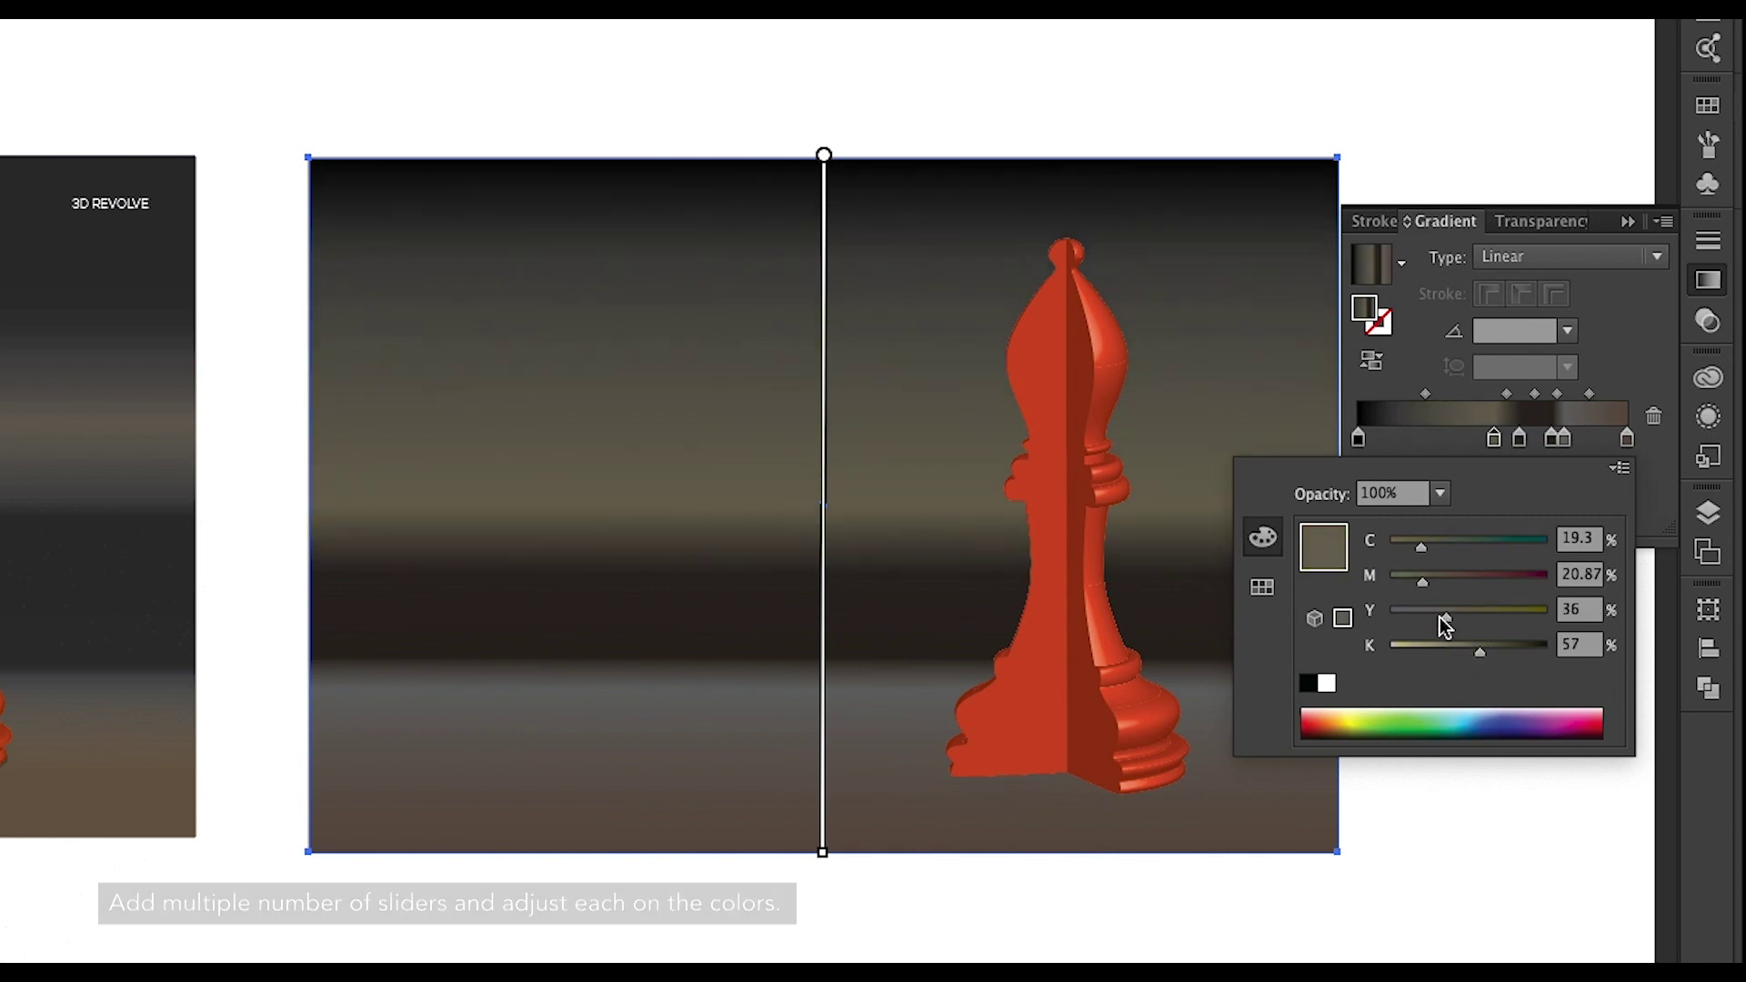
Add a gradient stop at about 35% and shift the starting stop inward, setting its black to 91%.
drag(1419, 440, 1444, 403)
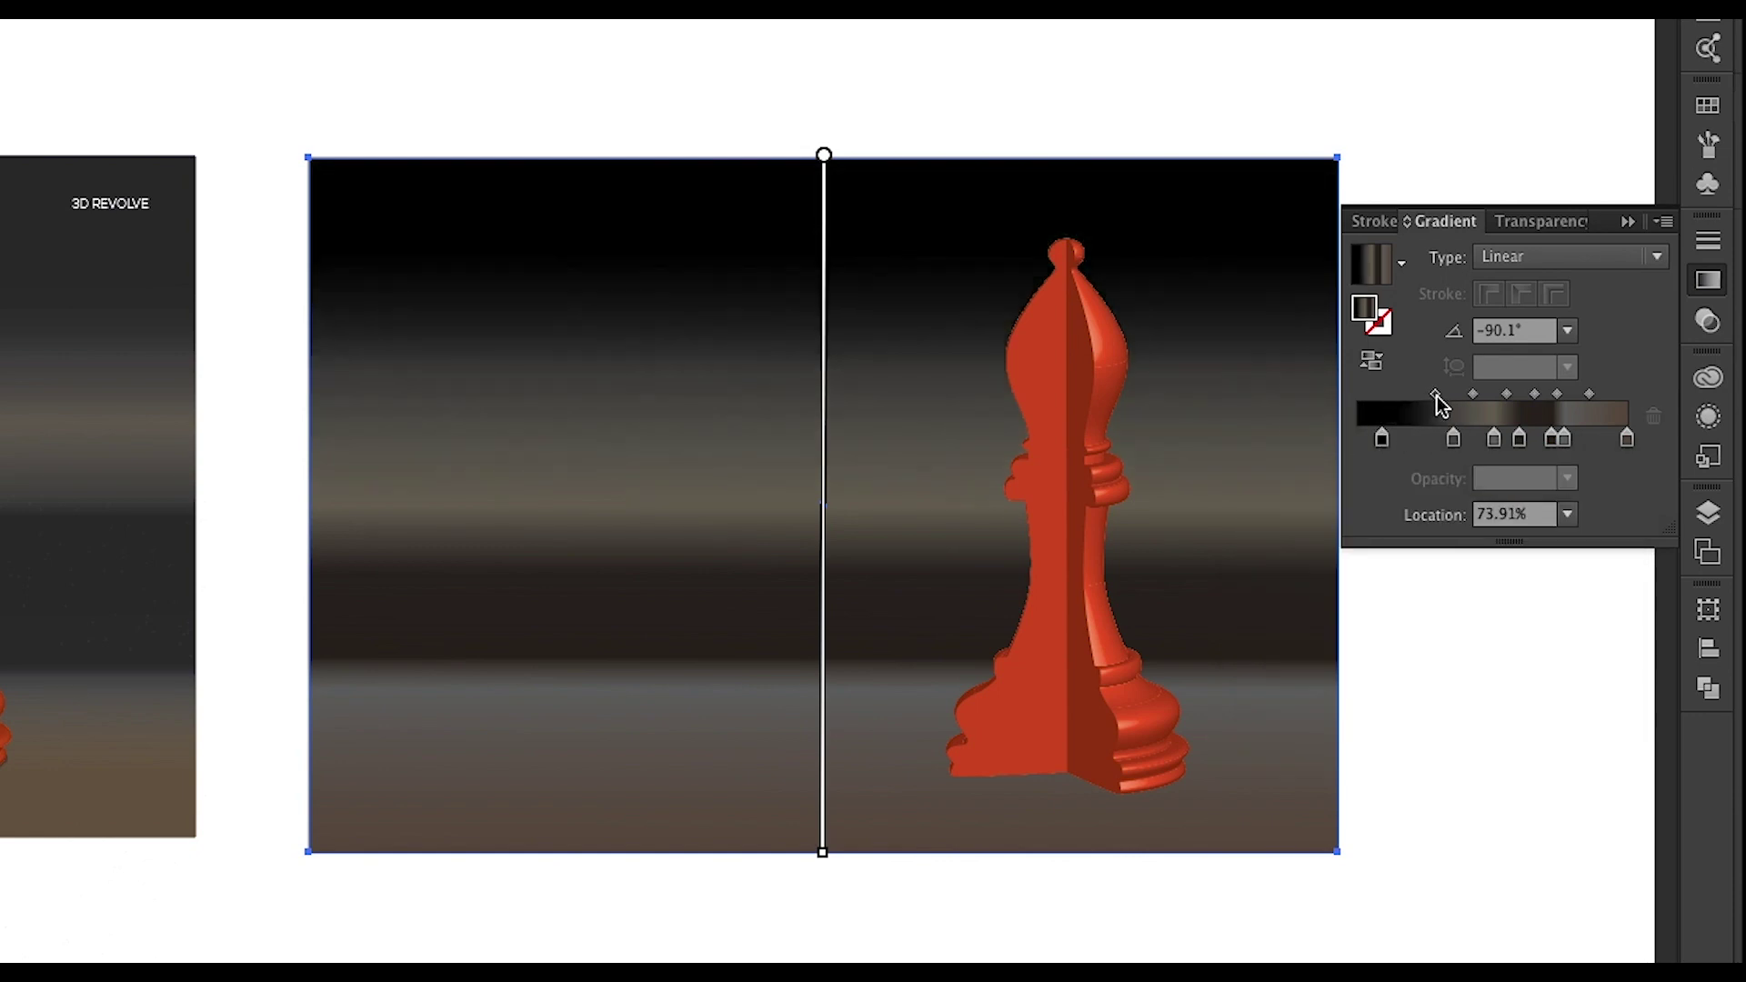
double_click(1382, 439)
drag(1545, 647, 1538, 662)
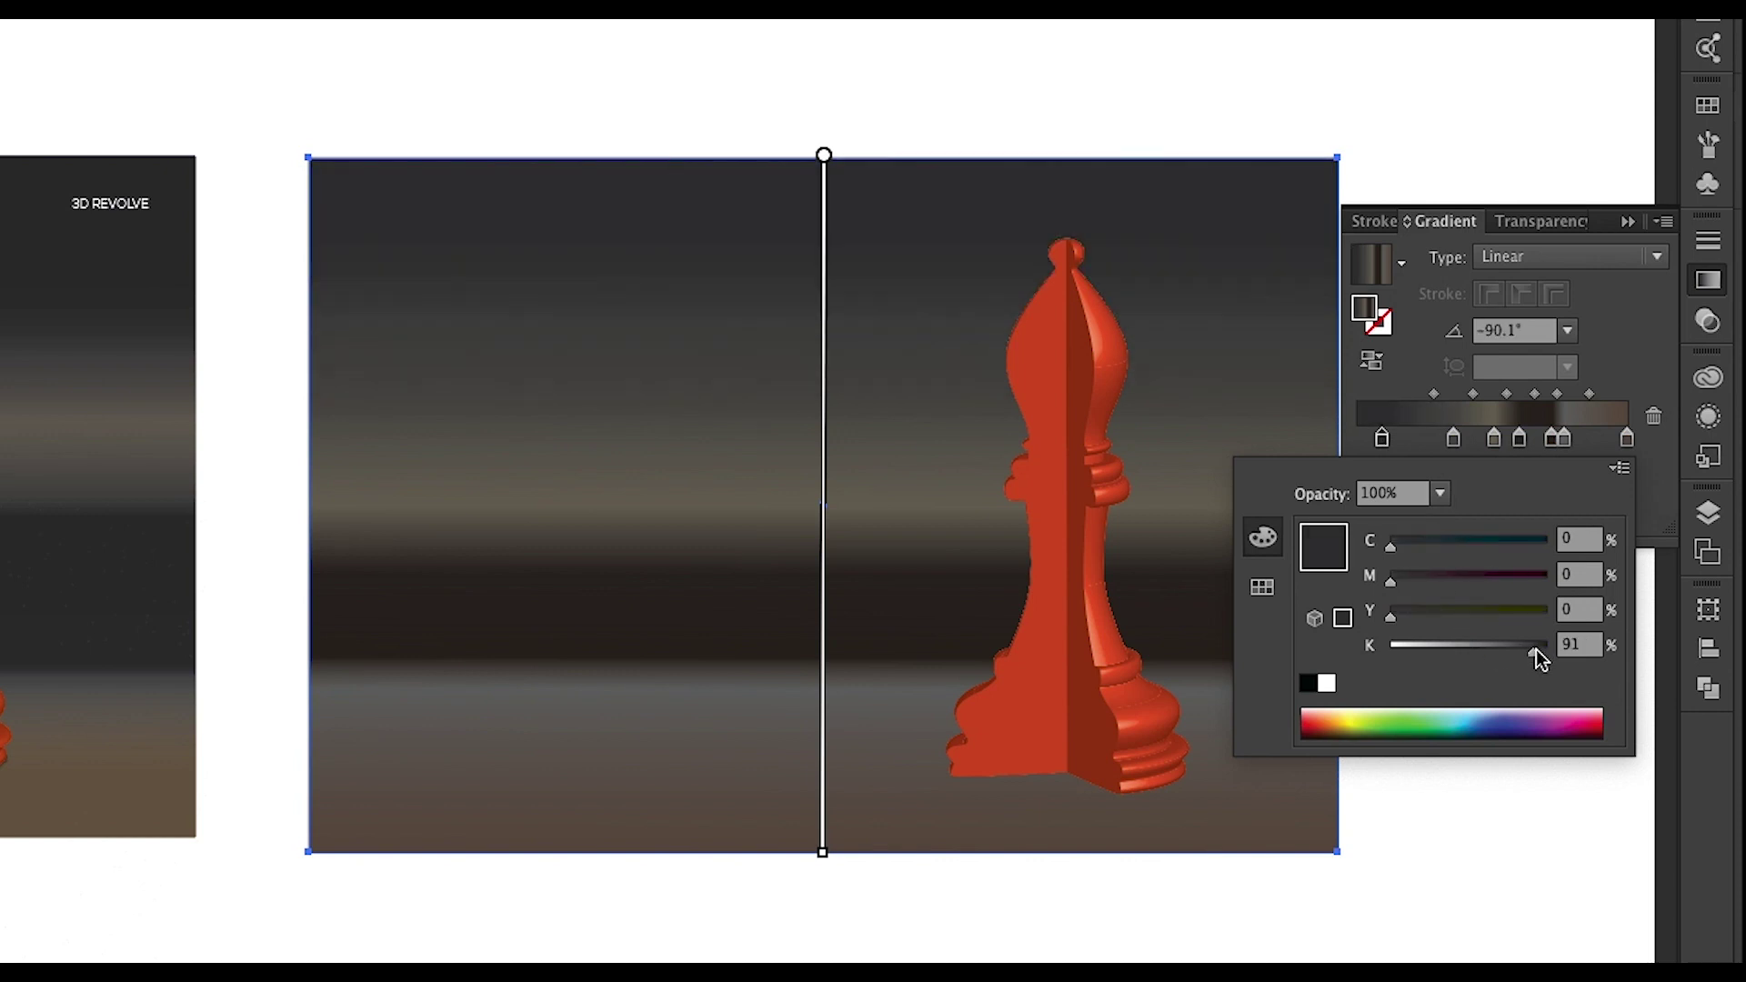
Narrow the gradient's light band by adding a stop near 26% and moving the dark stop below the band to 51.33%.
click(1453, 440)
drag(1435, 394, 1497, 440)
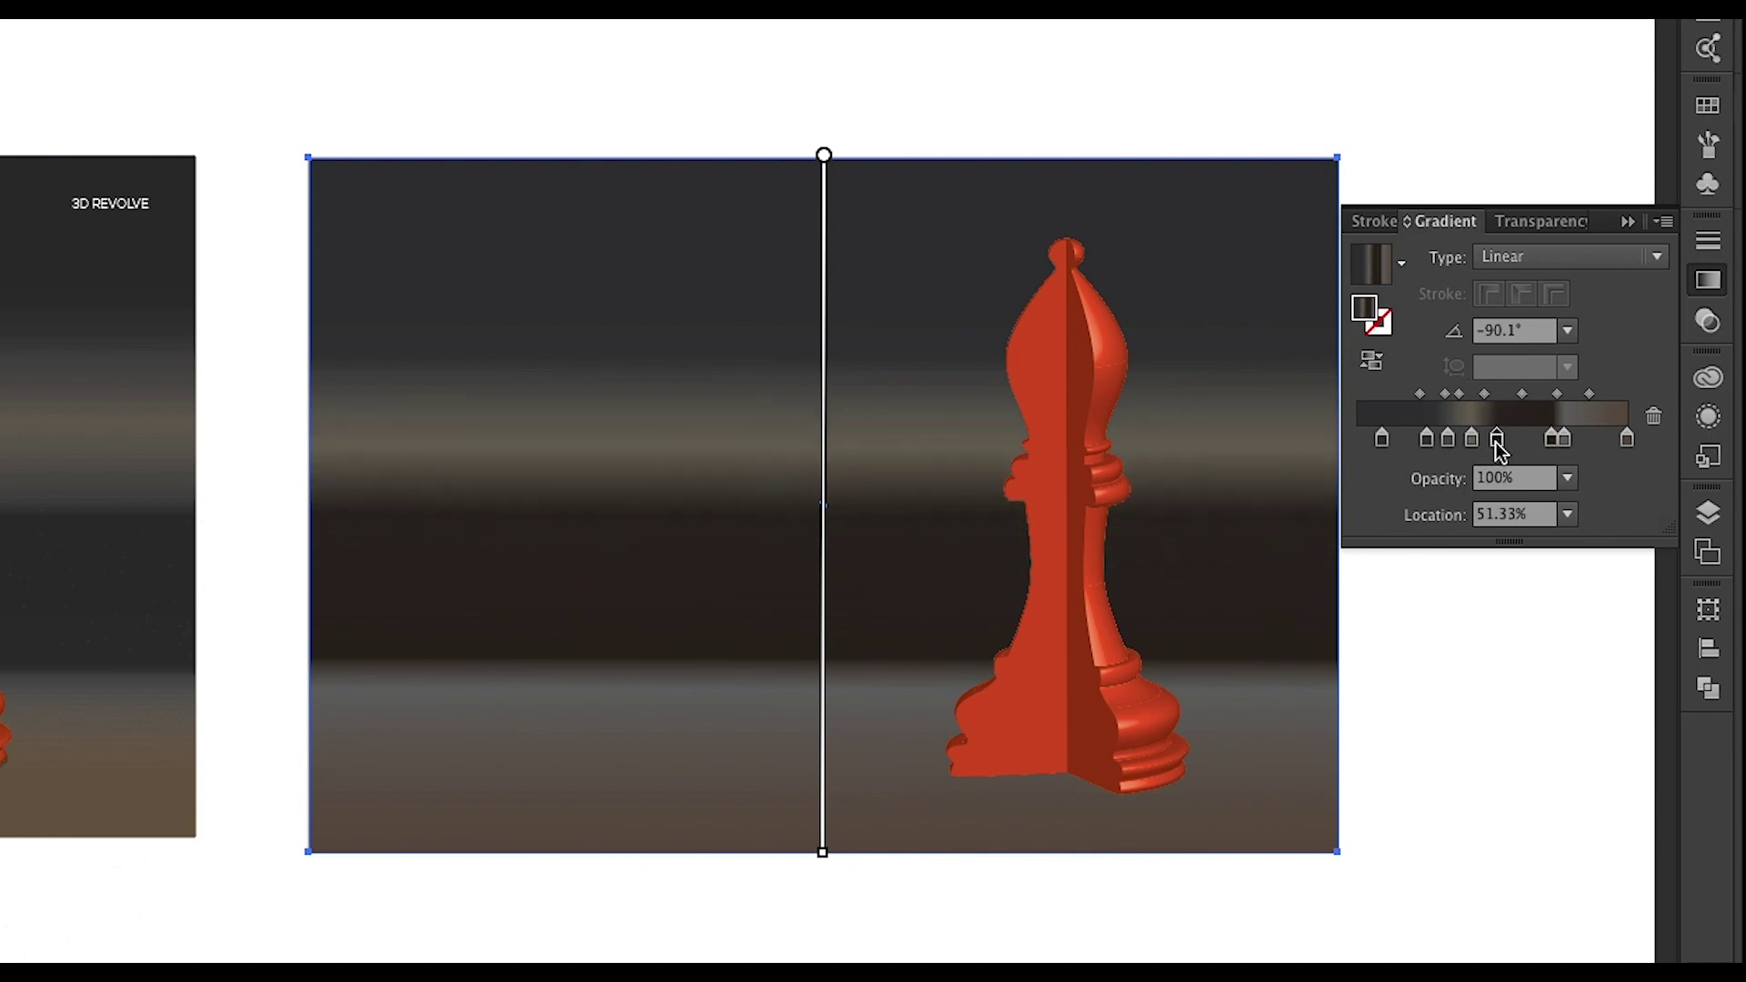
Recolour the dark stop just before the grey one to blue-grey: 66% cyan, 56% magenta, 44% yellow and 77% black.
double_click(1551, 443)
mouse_move(1462, 587)
mouse_down()
mouse_move(1455, 617)
mouse_move(1432, 618)
mouse_move(1459, 617)
mouse_up()
drag(1457, 546, 1494, 540)
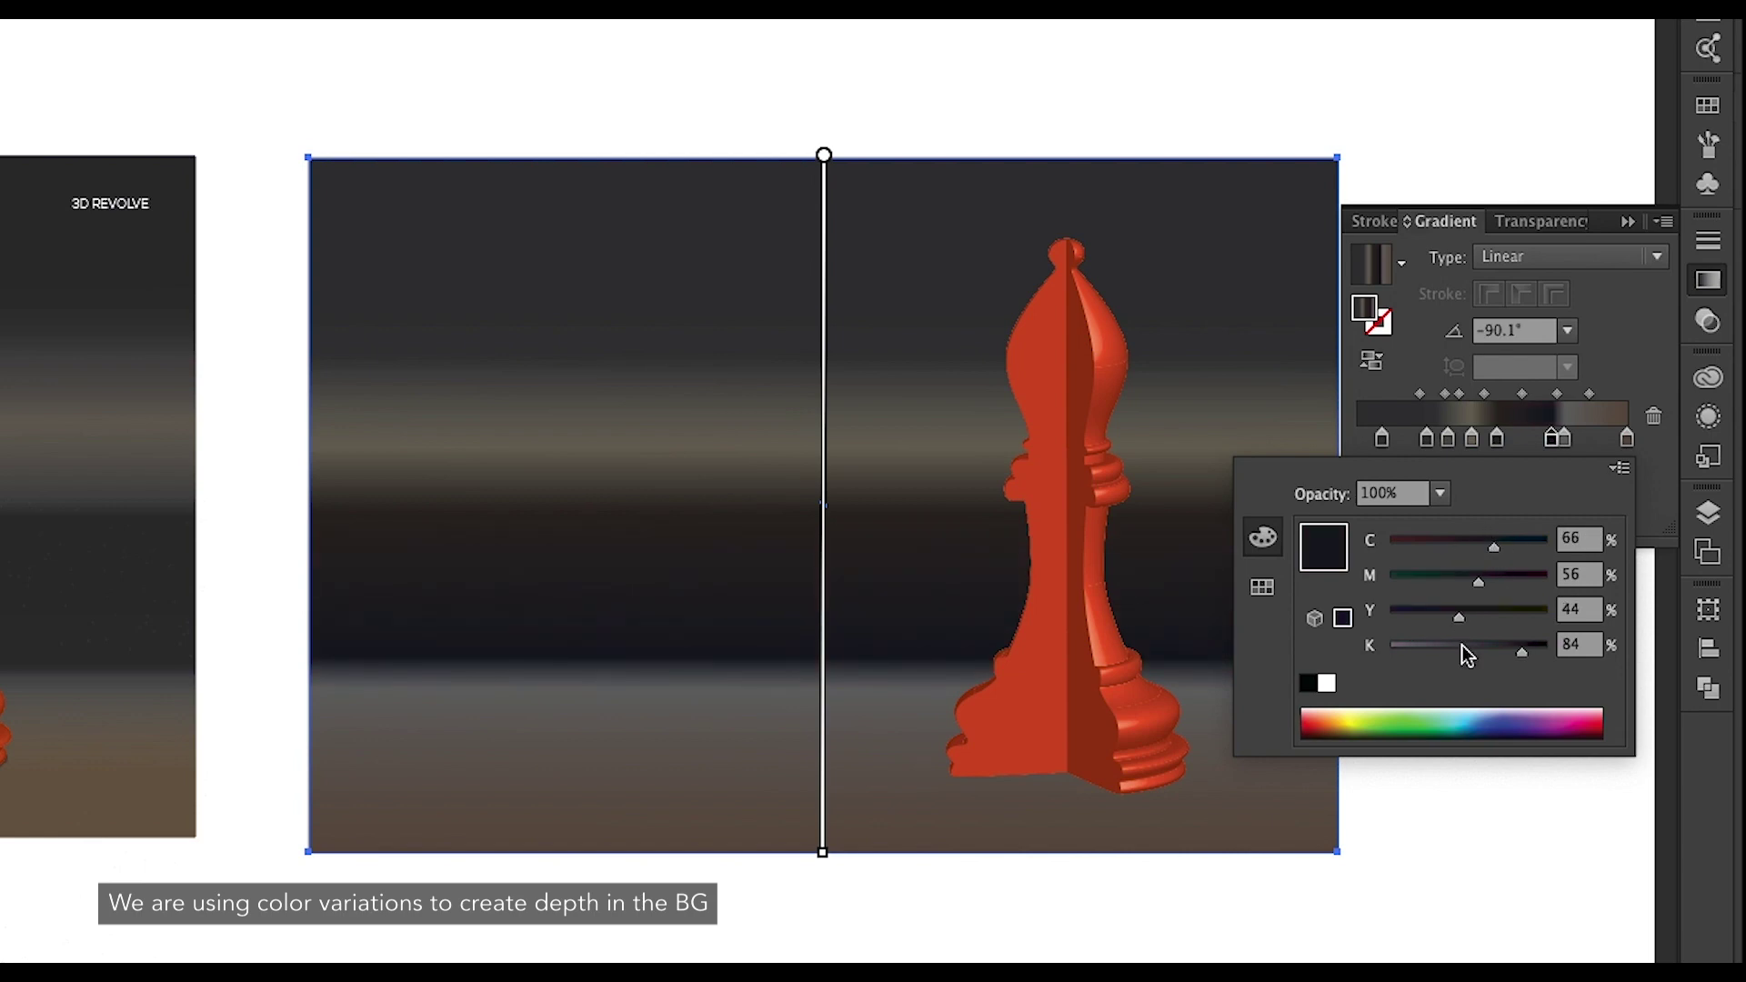
drag(1463, 645, 1508, 650)
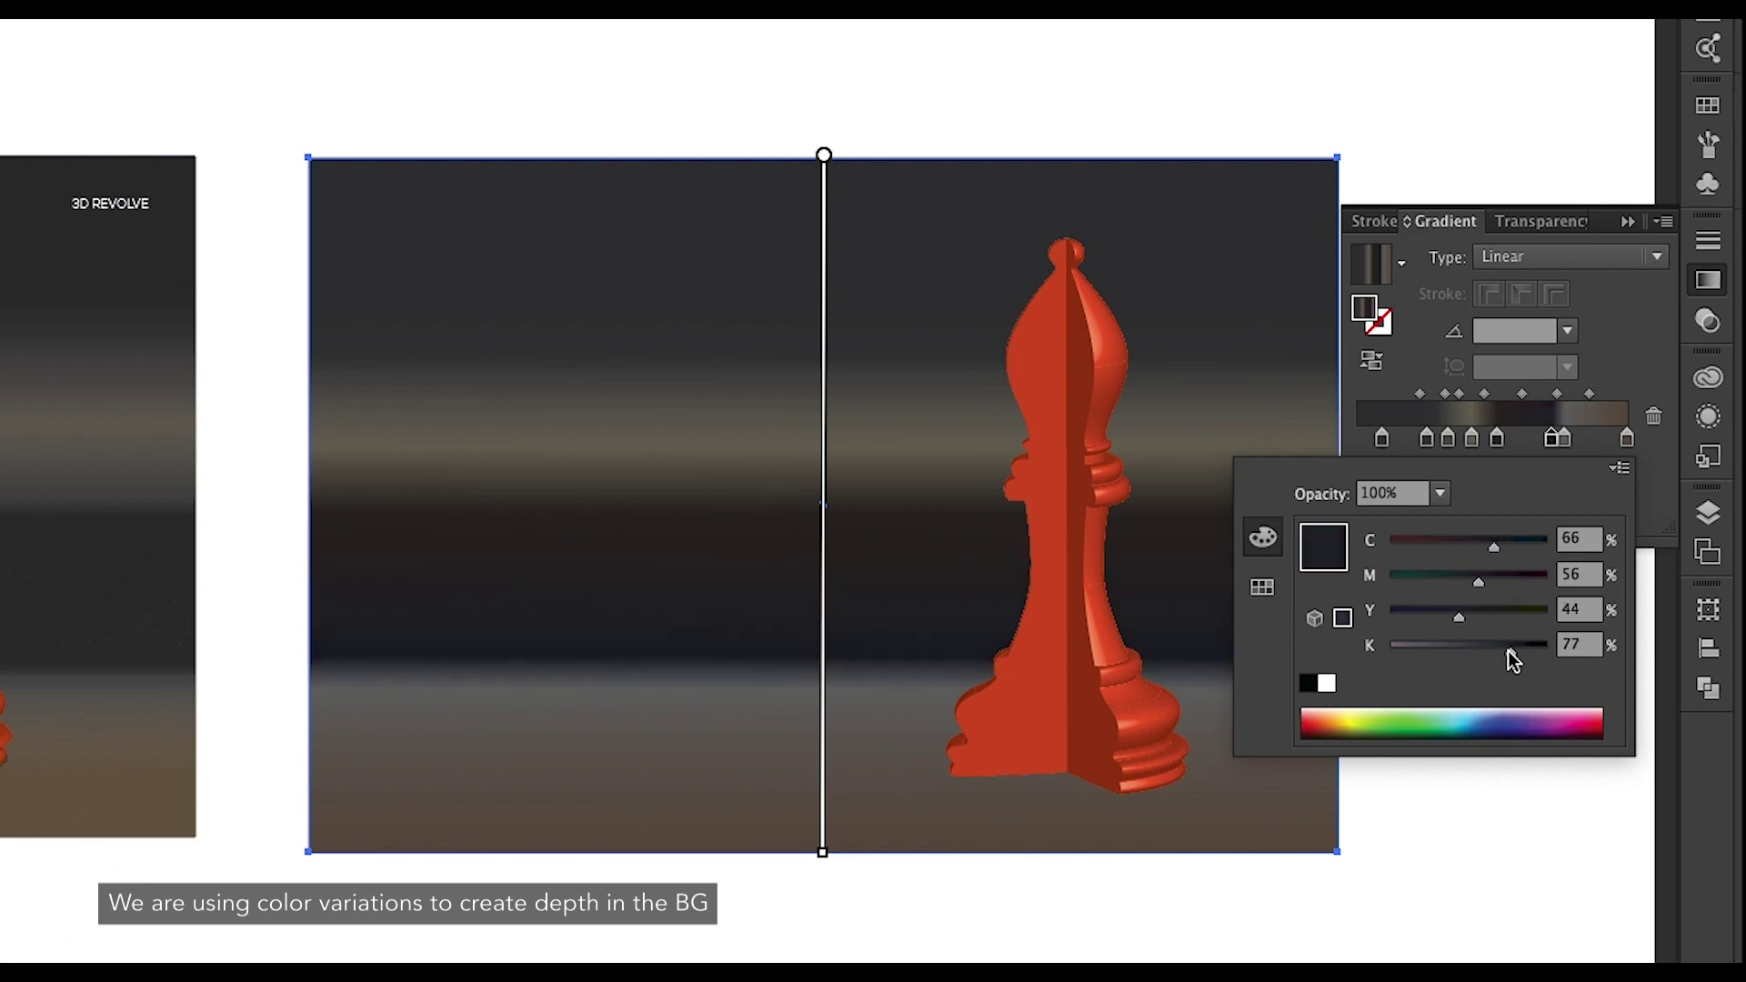
Replace the dark brown stop after the light band with a copy of the blue-grey stop at 50.95%.
click(1497, 438)
drag(1497, 439, 1511, 487)
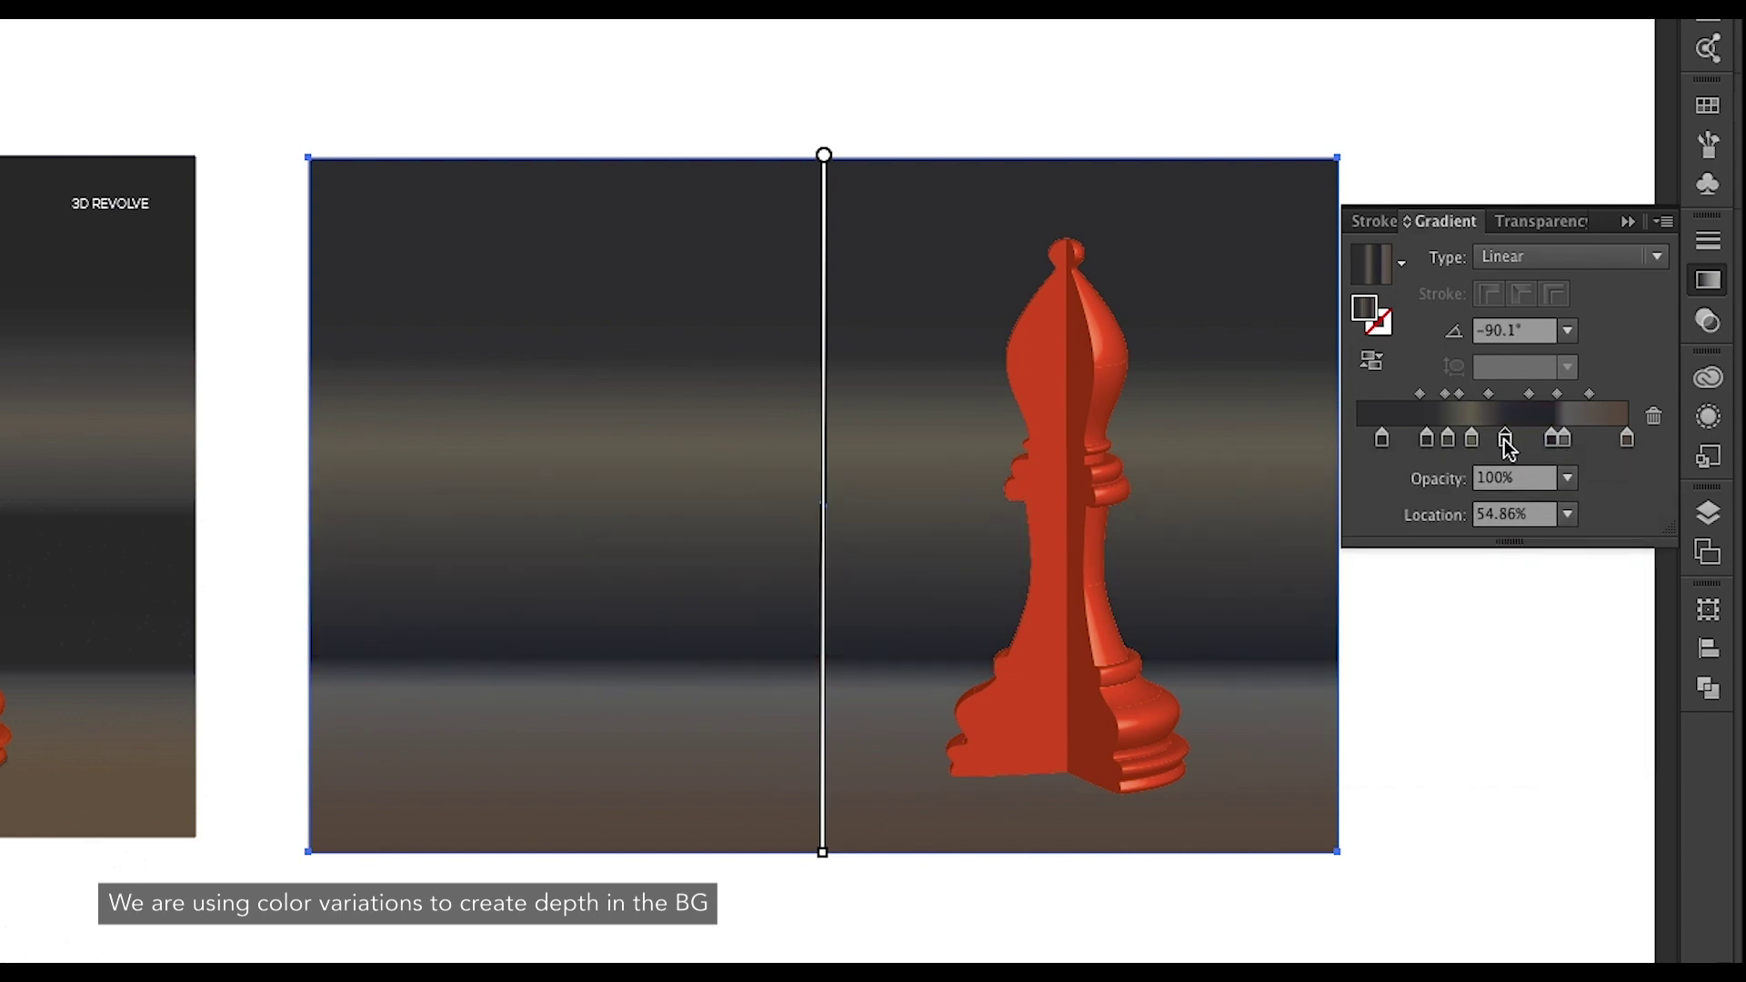
click(1502, 440)
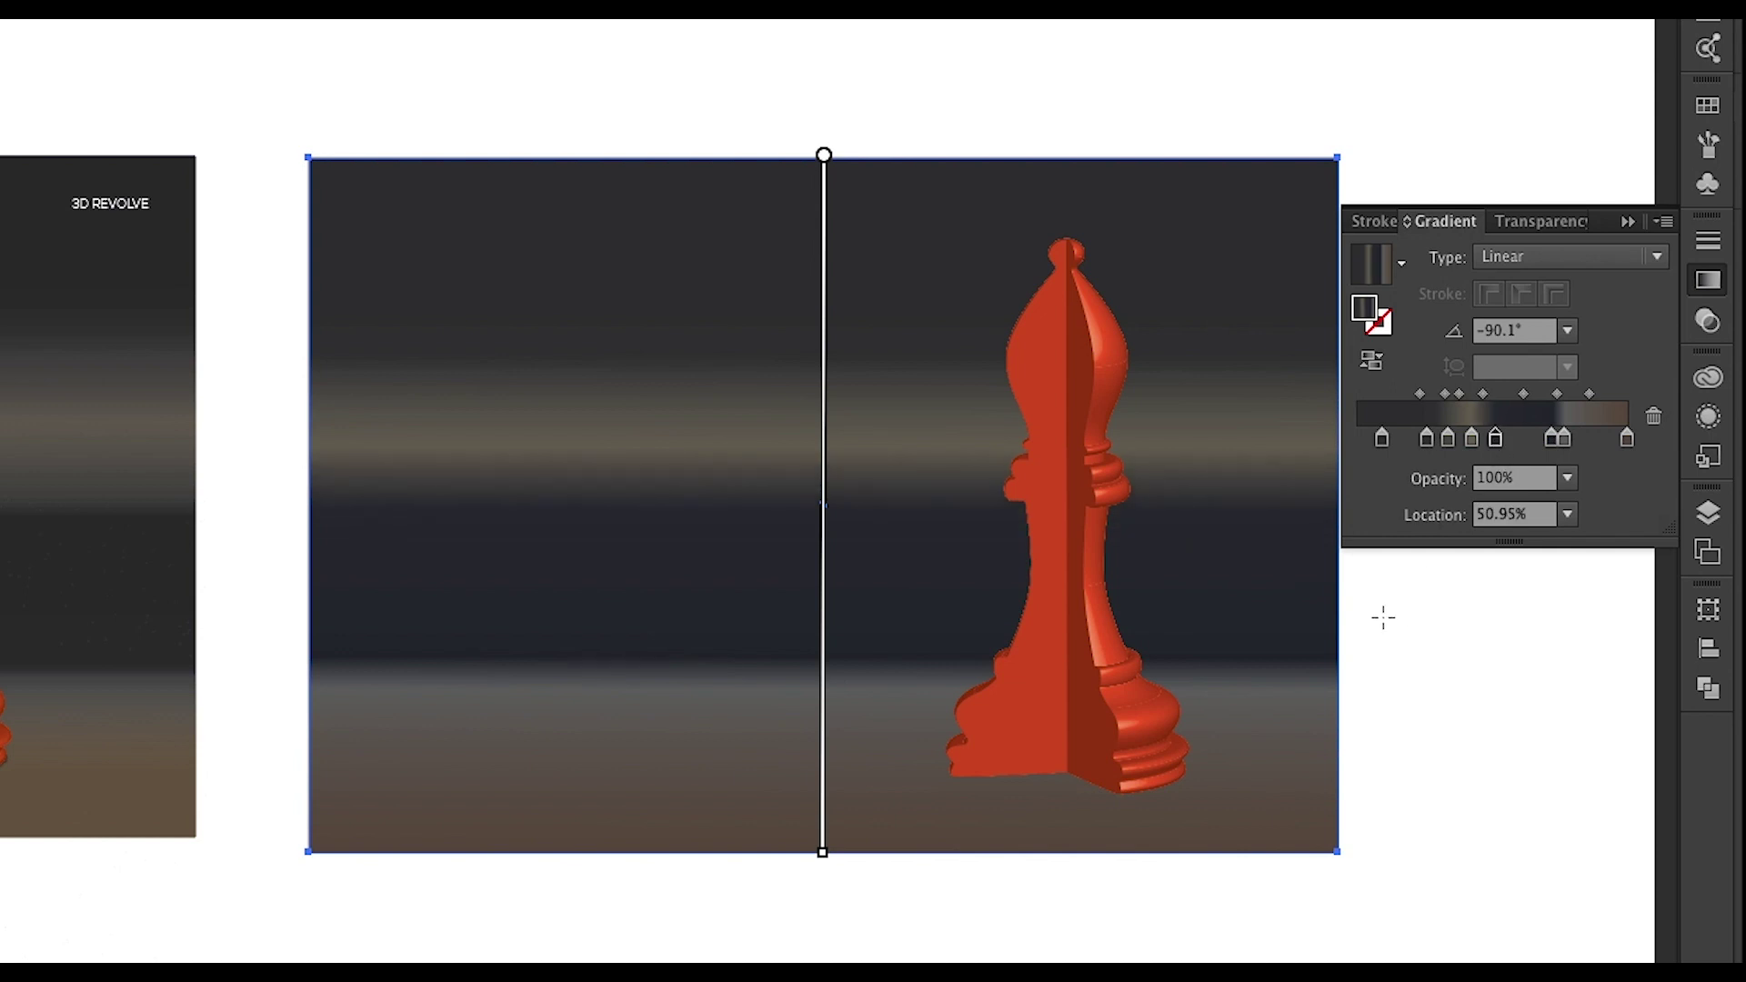
Set the gradient's second stop to 92% black and move it to 19.45%.
double_click(1427, 440)
drag(1482, 643, 1535, 654)
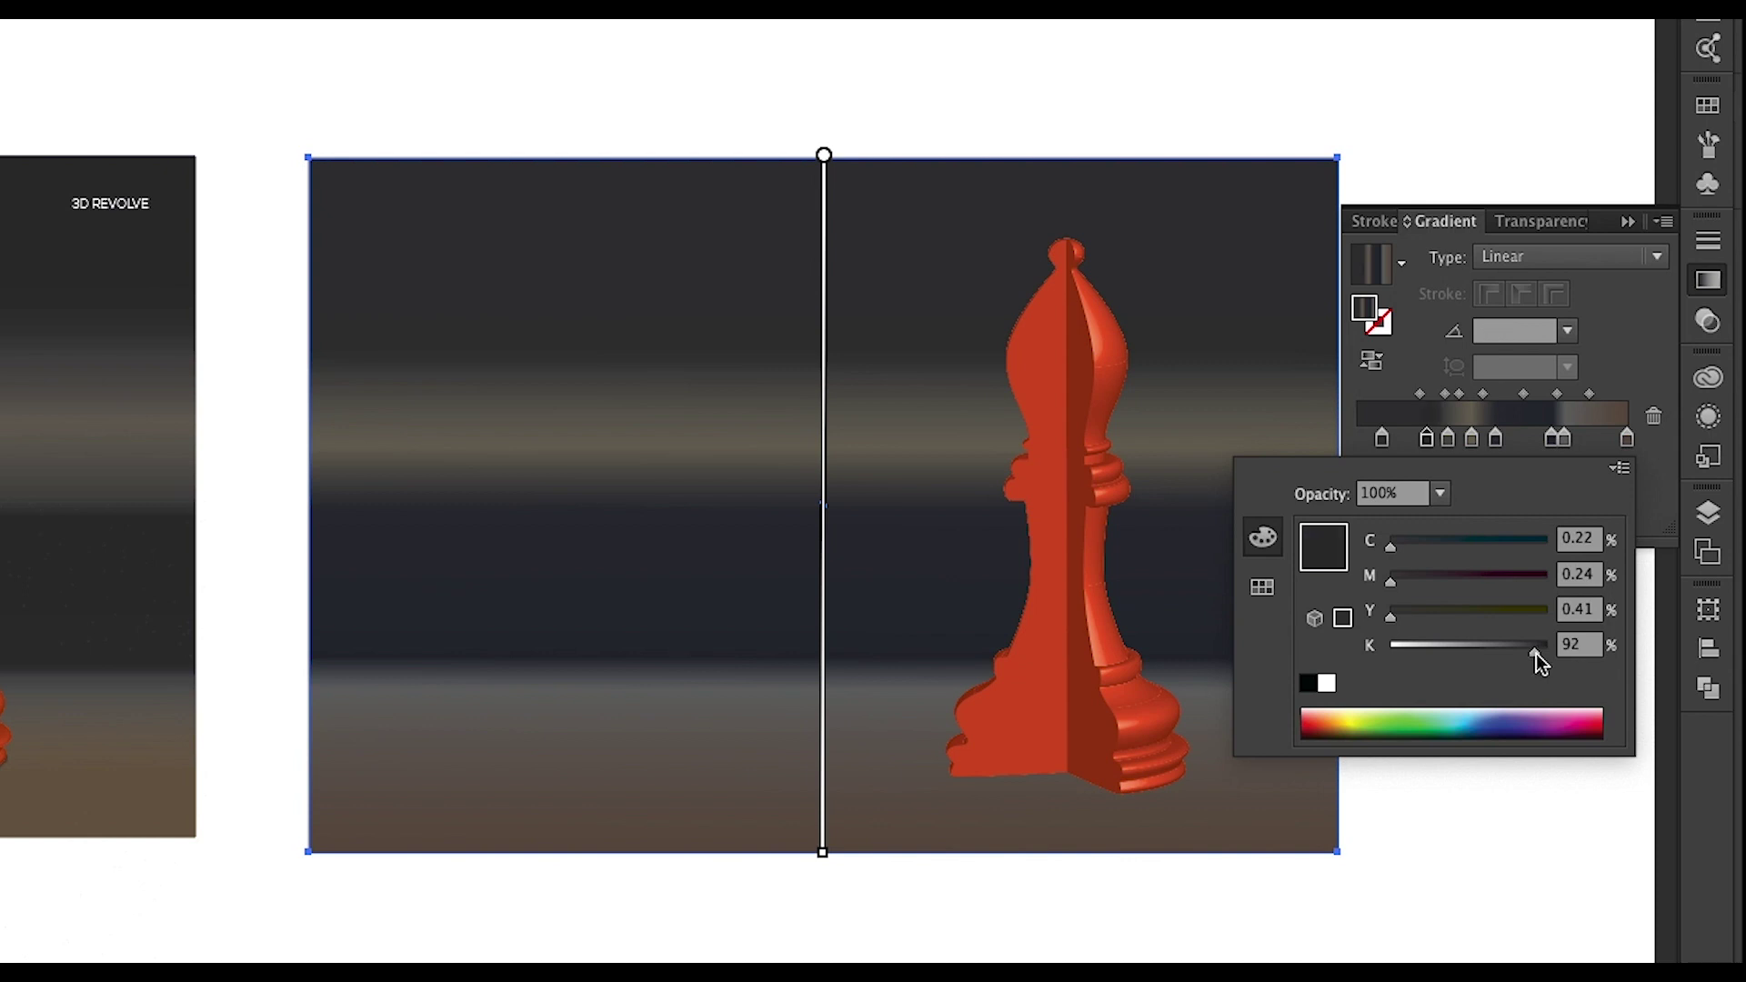
click(1427, 438)
drag(1420, 394, 1415, 443)
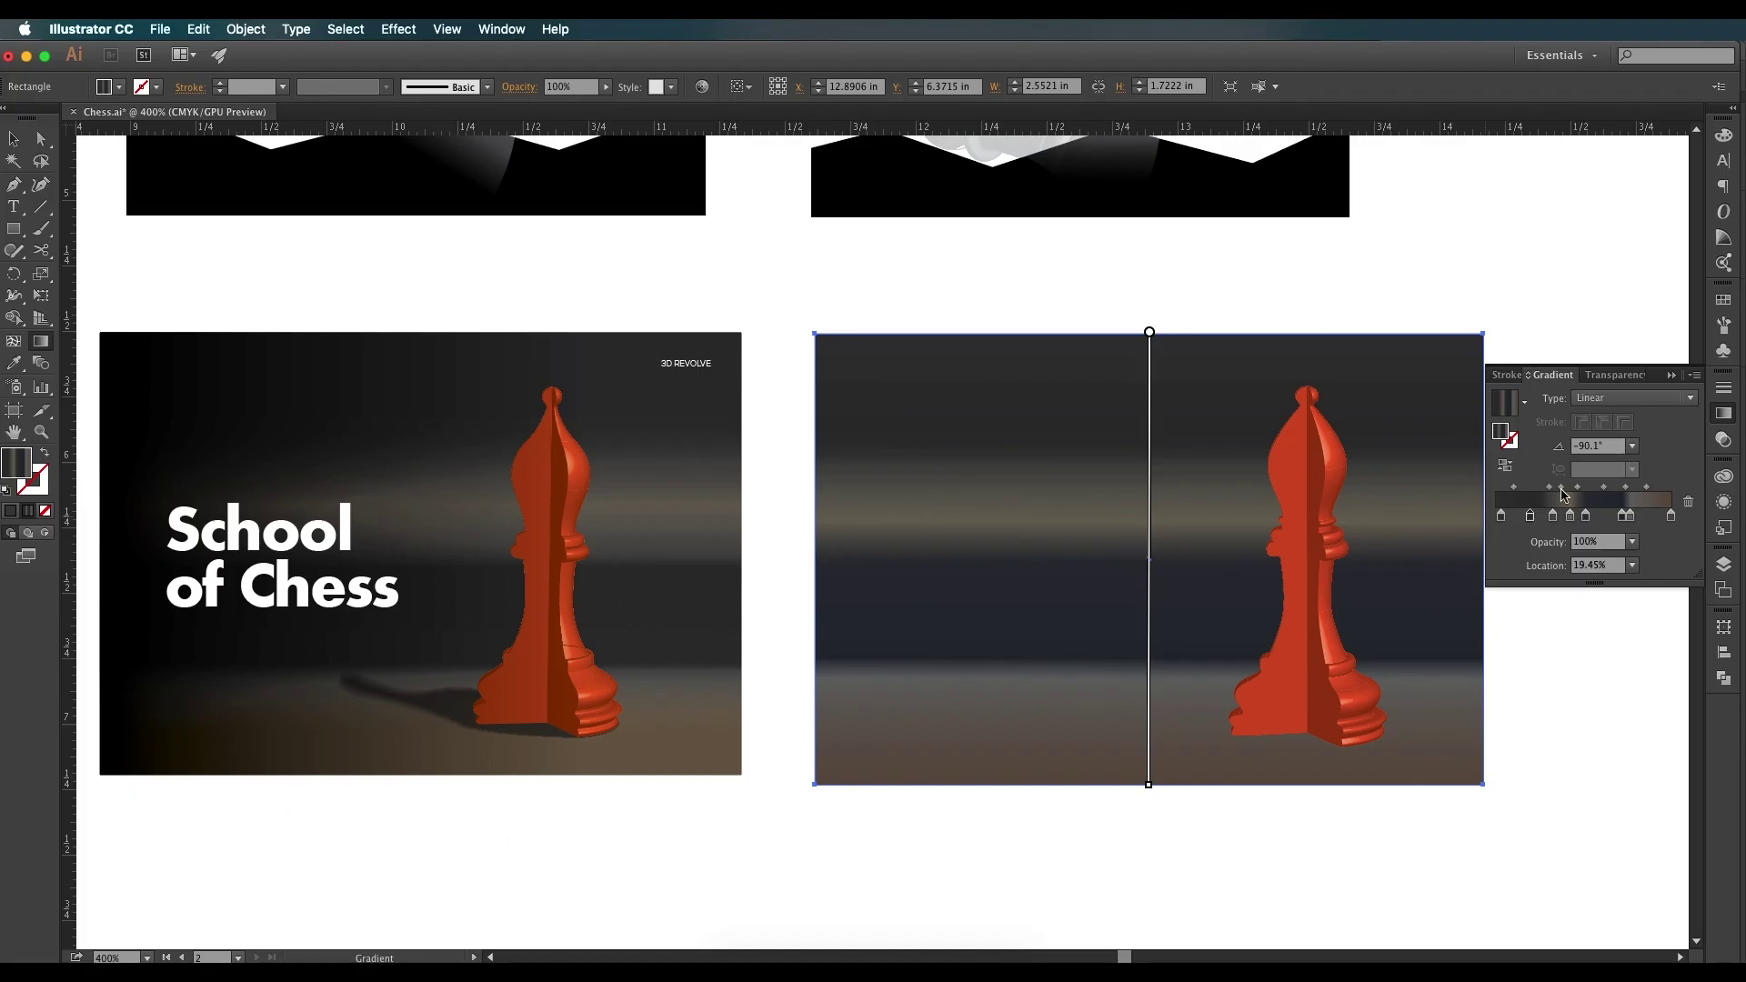
Move the bishop slightly left on the background and scale it down a little.
click(16, 139)
click(1021, 295)
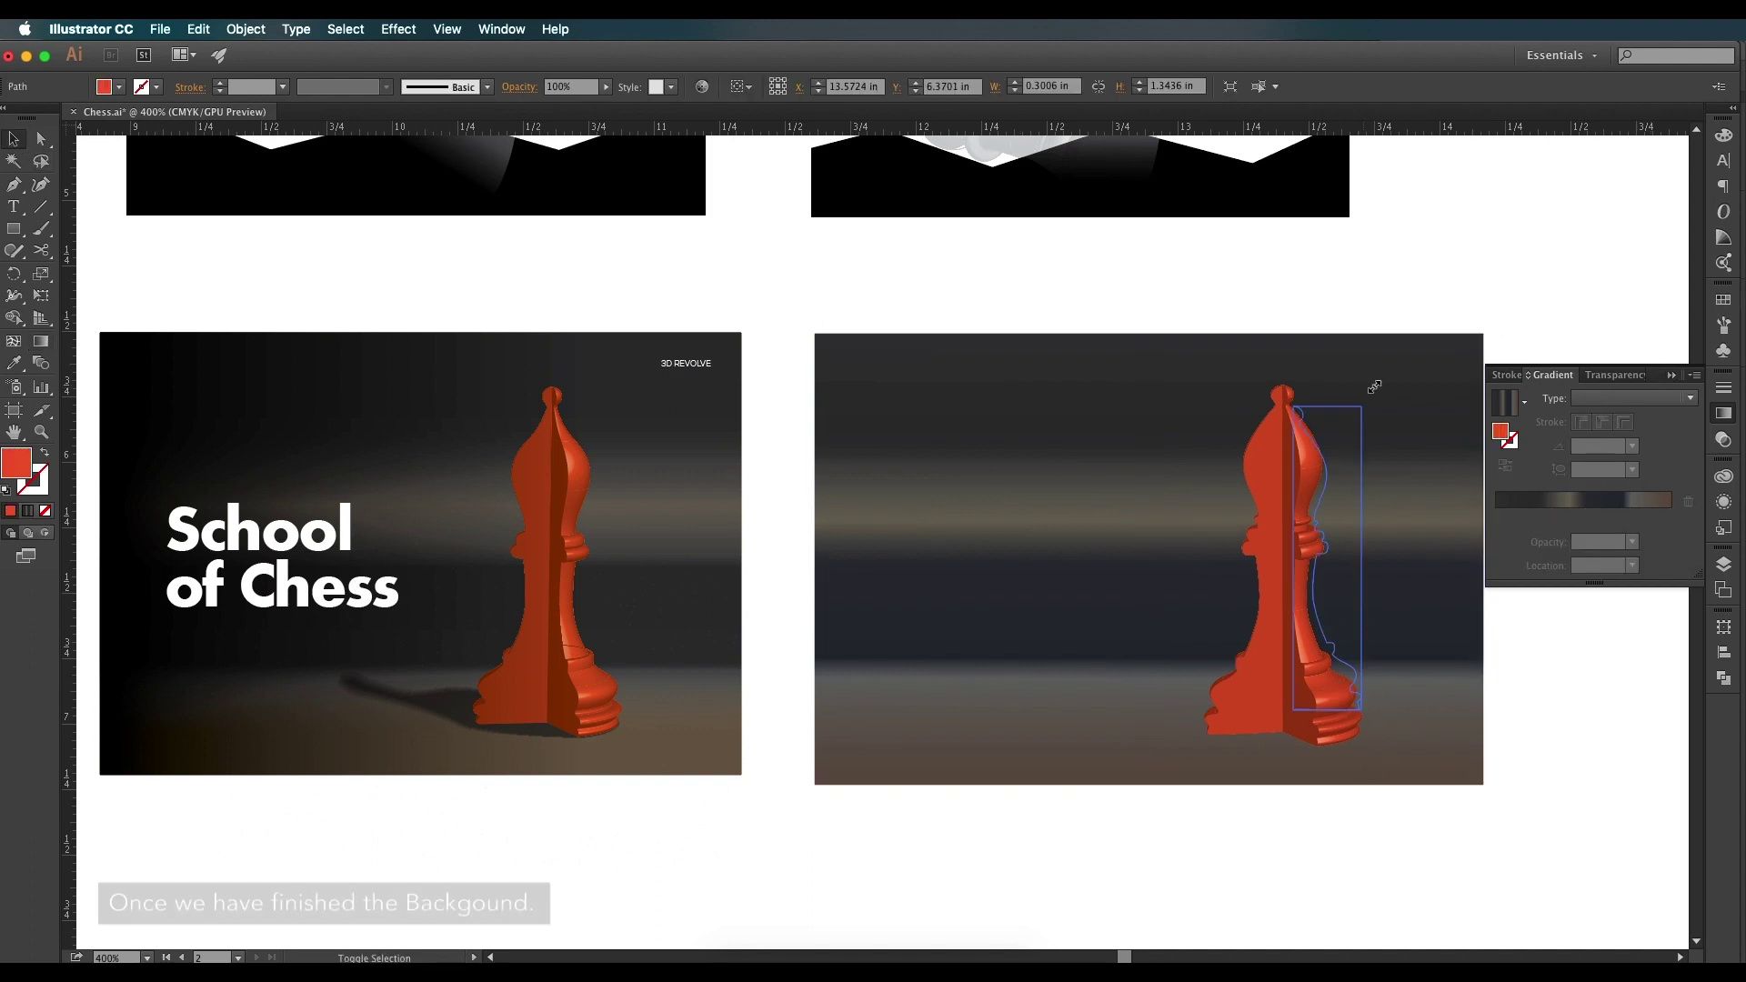
drag(1374, 388, 1377, 386)
drag(1362, 386, 1380, 385)
Draw a closed shadow shape about 1.15 by 0.28 in with the Pen tool, from the bishop's base tapering out to the left.
click(1309, 564)
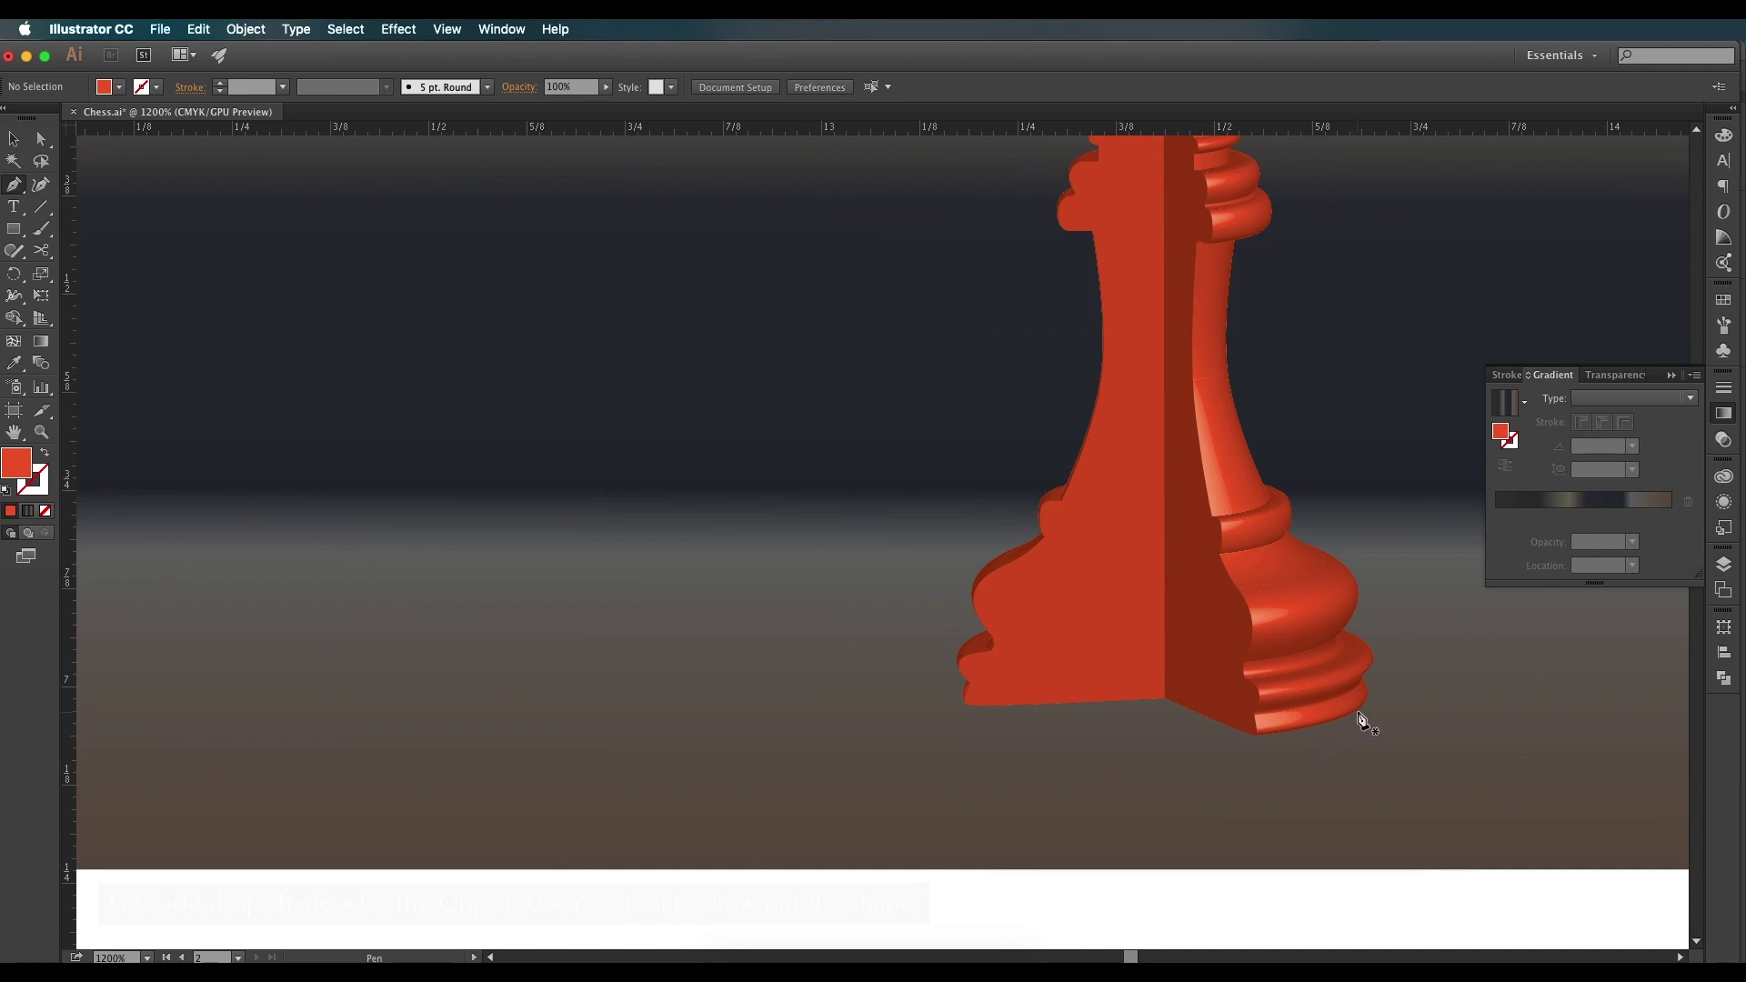
click(1359, 709)
drag(1217, 751, 1206, 746)
drag(926, 700, 924, 700)
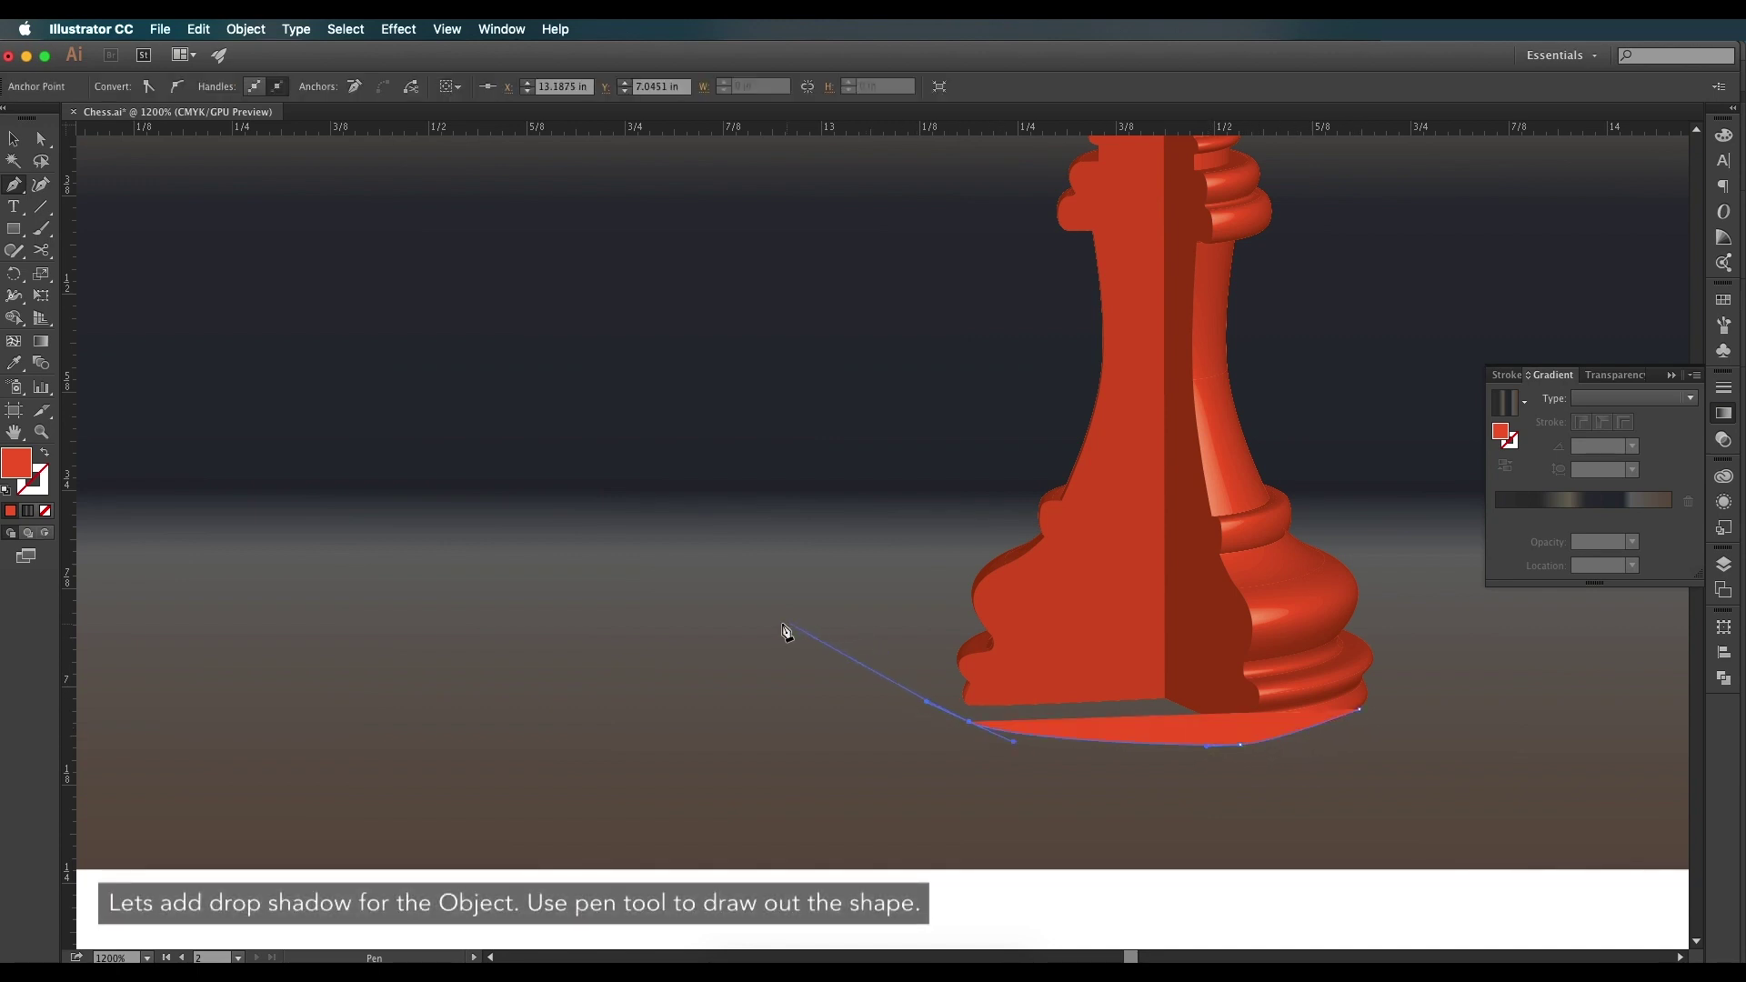
drag(740, 627, 693, 608)
drag(671, 602, 648, 592)
drag(609, 584, 528, 569)
drag(509, 562, 485, 549)
mouse_move(477, 539)
mouse_down()
mouse_move(457, 534)
mouse_move(540, 534)
mouse_up()
click(521, 536)
key(super+z)
drag(547, 537, 611, 534)
drag(653, 543, 728, 544)
drag(776, 553, 837, 579)
drag(898, 572, 1035, 563)
drag(1127, 573, 1295, 615)
click(1295, 614)
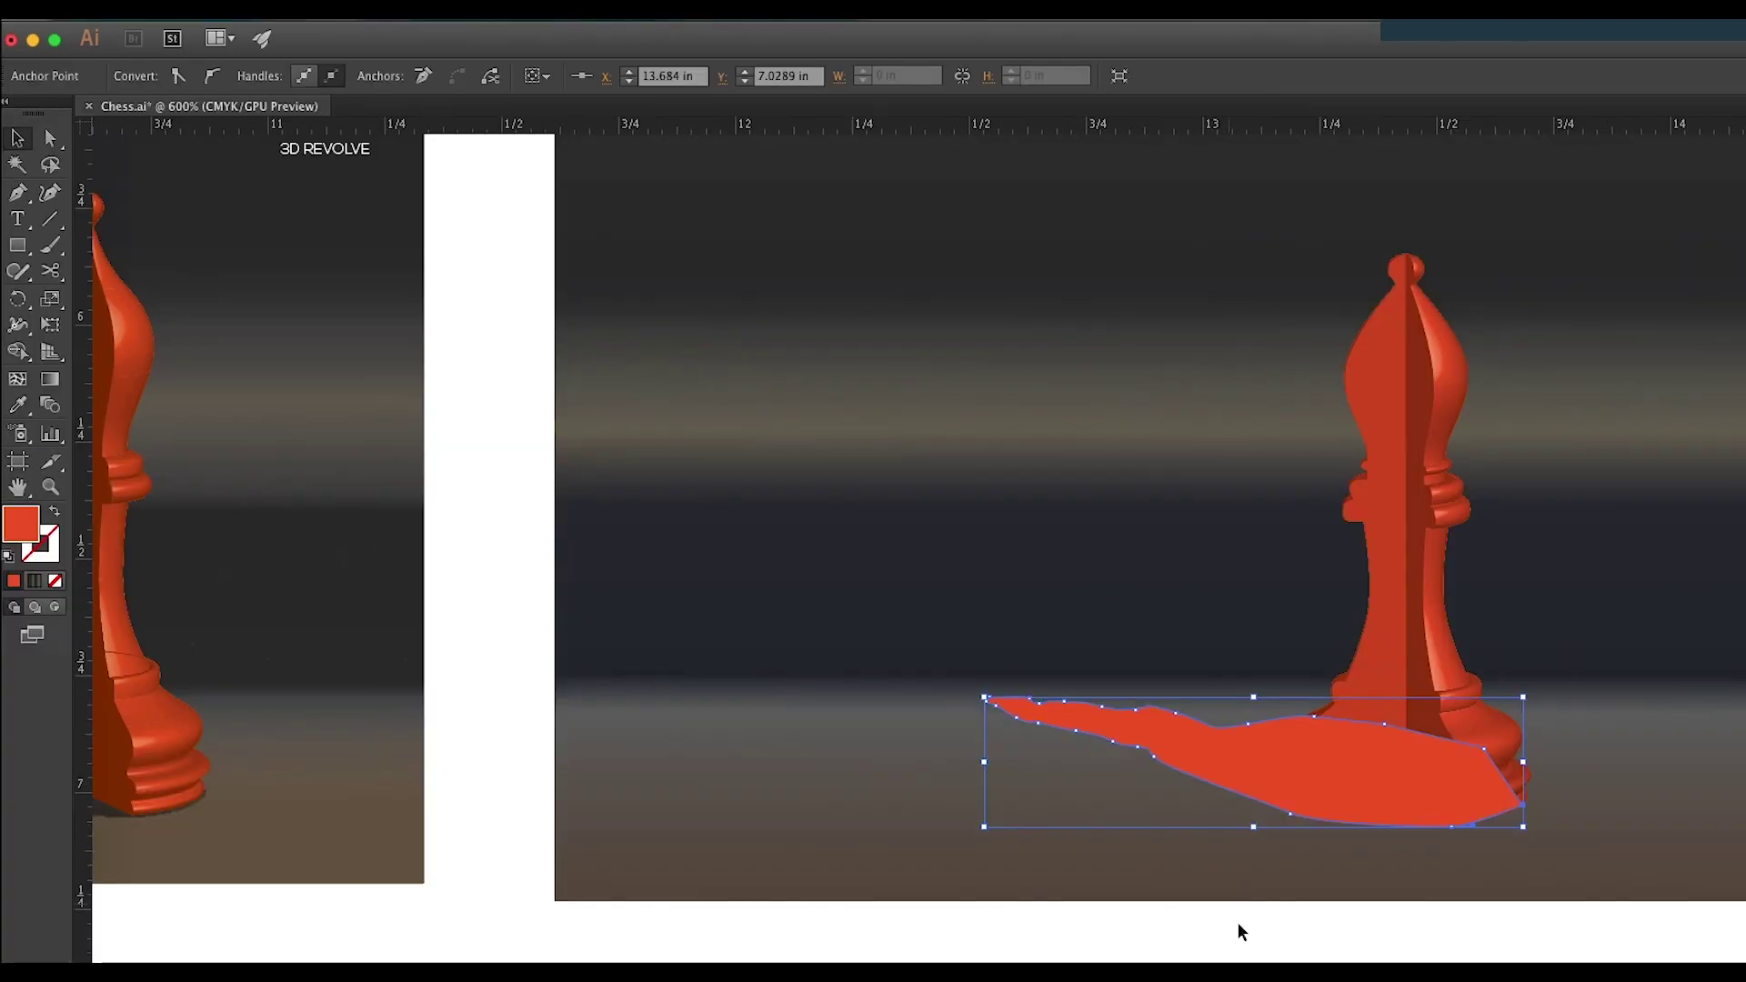
key(super+shift+a)
Fill the shadow shape with solid black.
click(1289, 790)
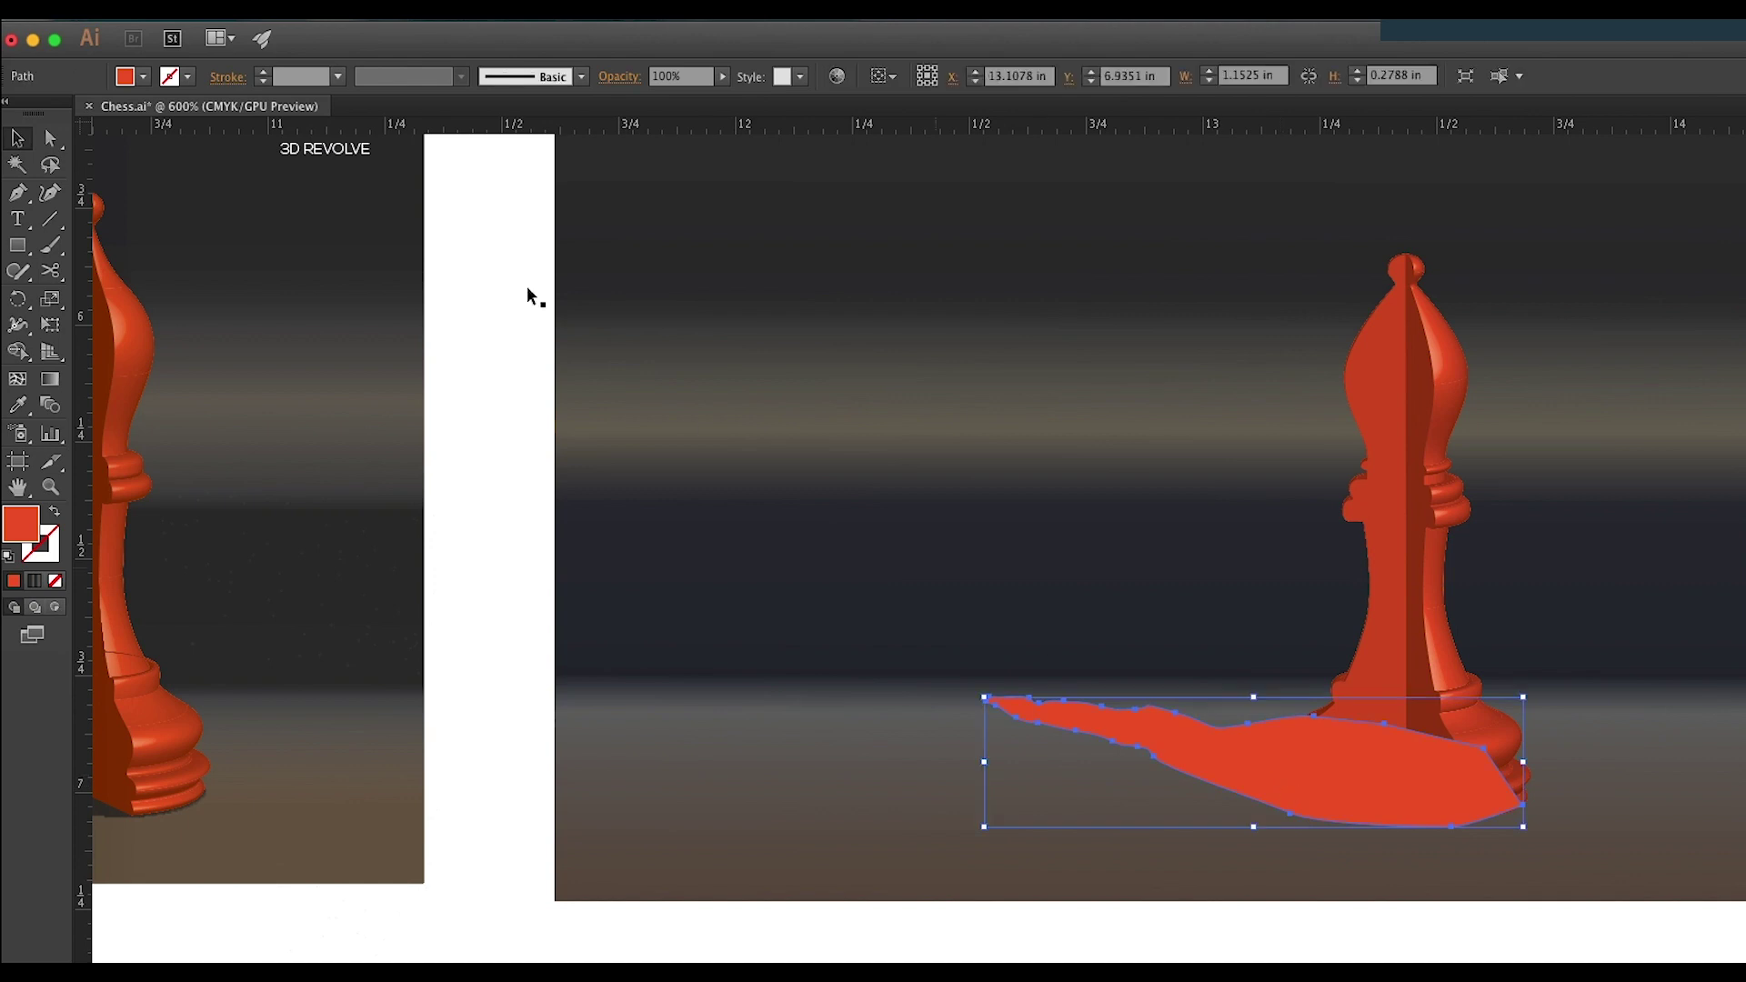
click(145, 79)
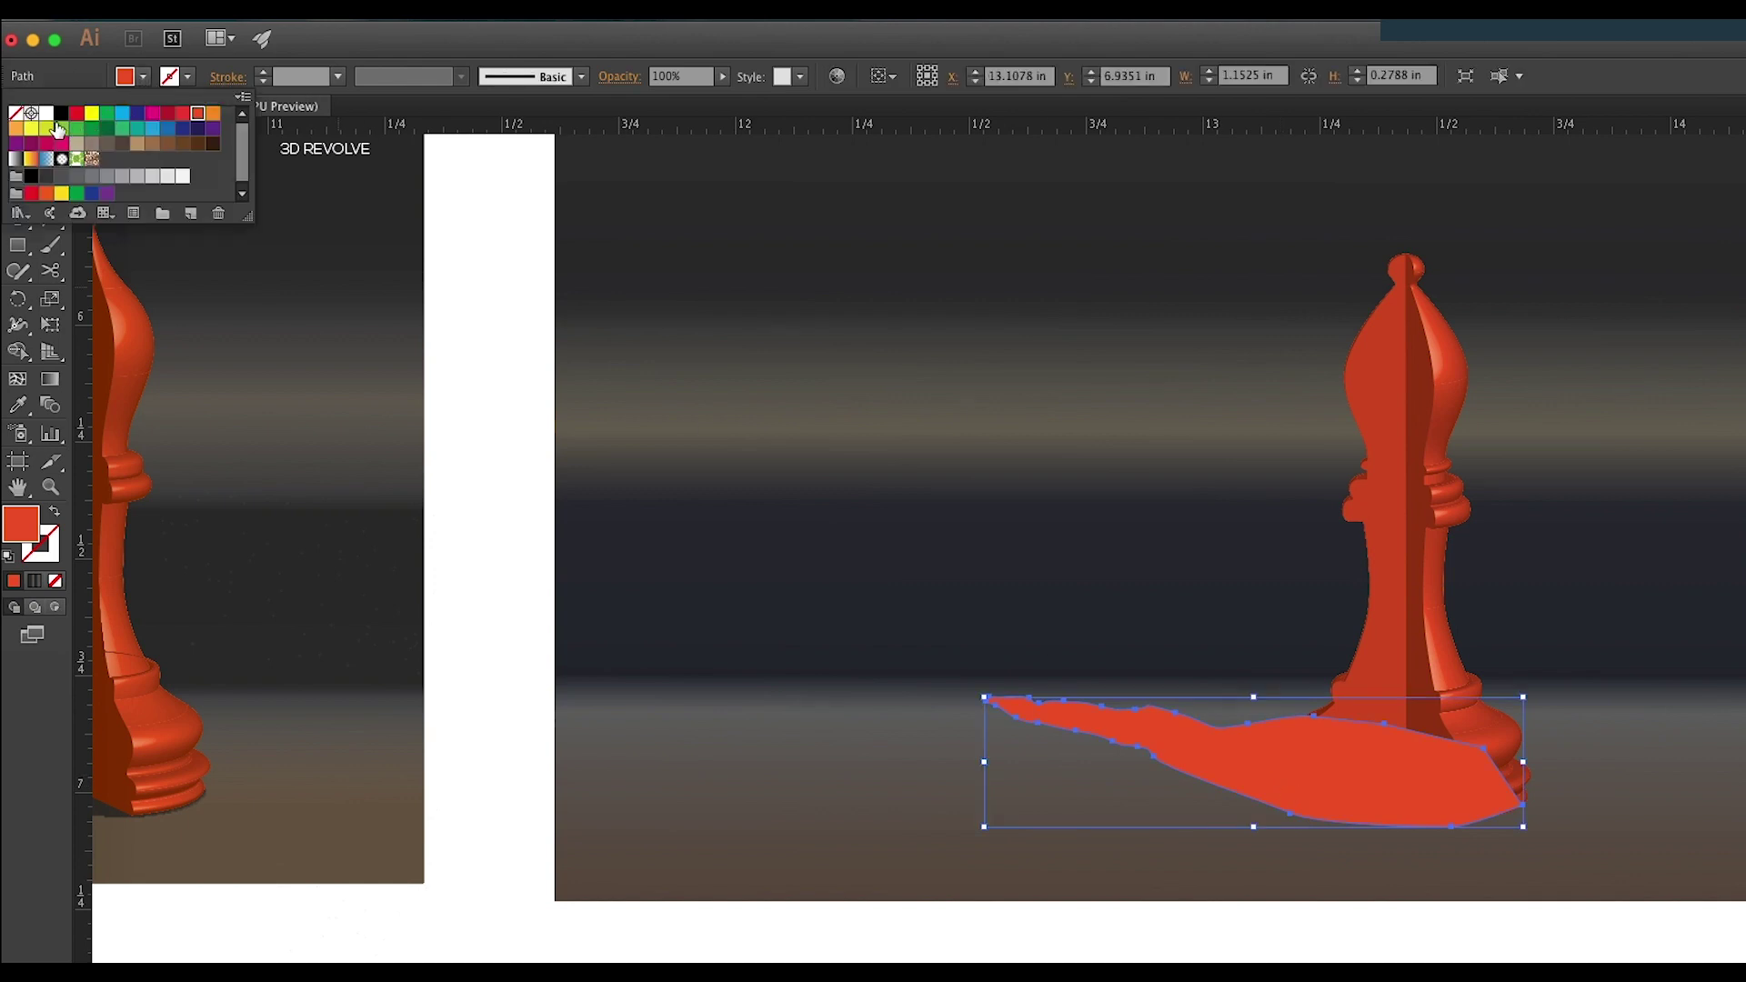
click(61, 113)
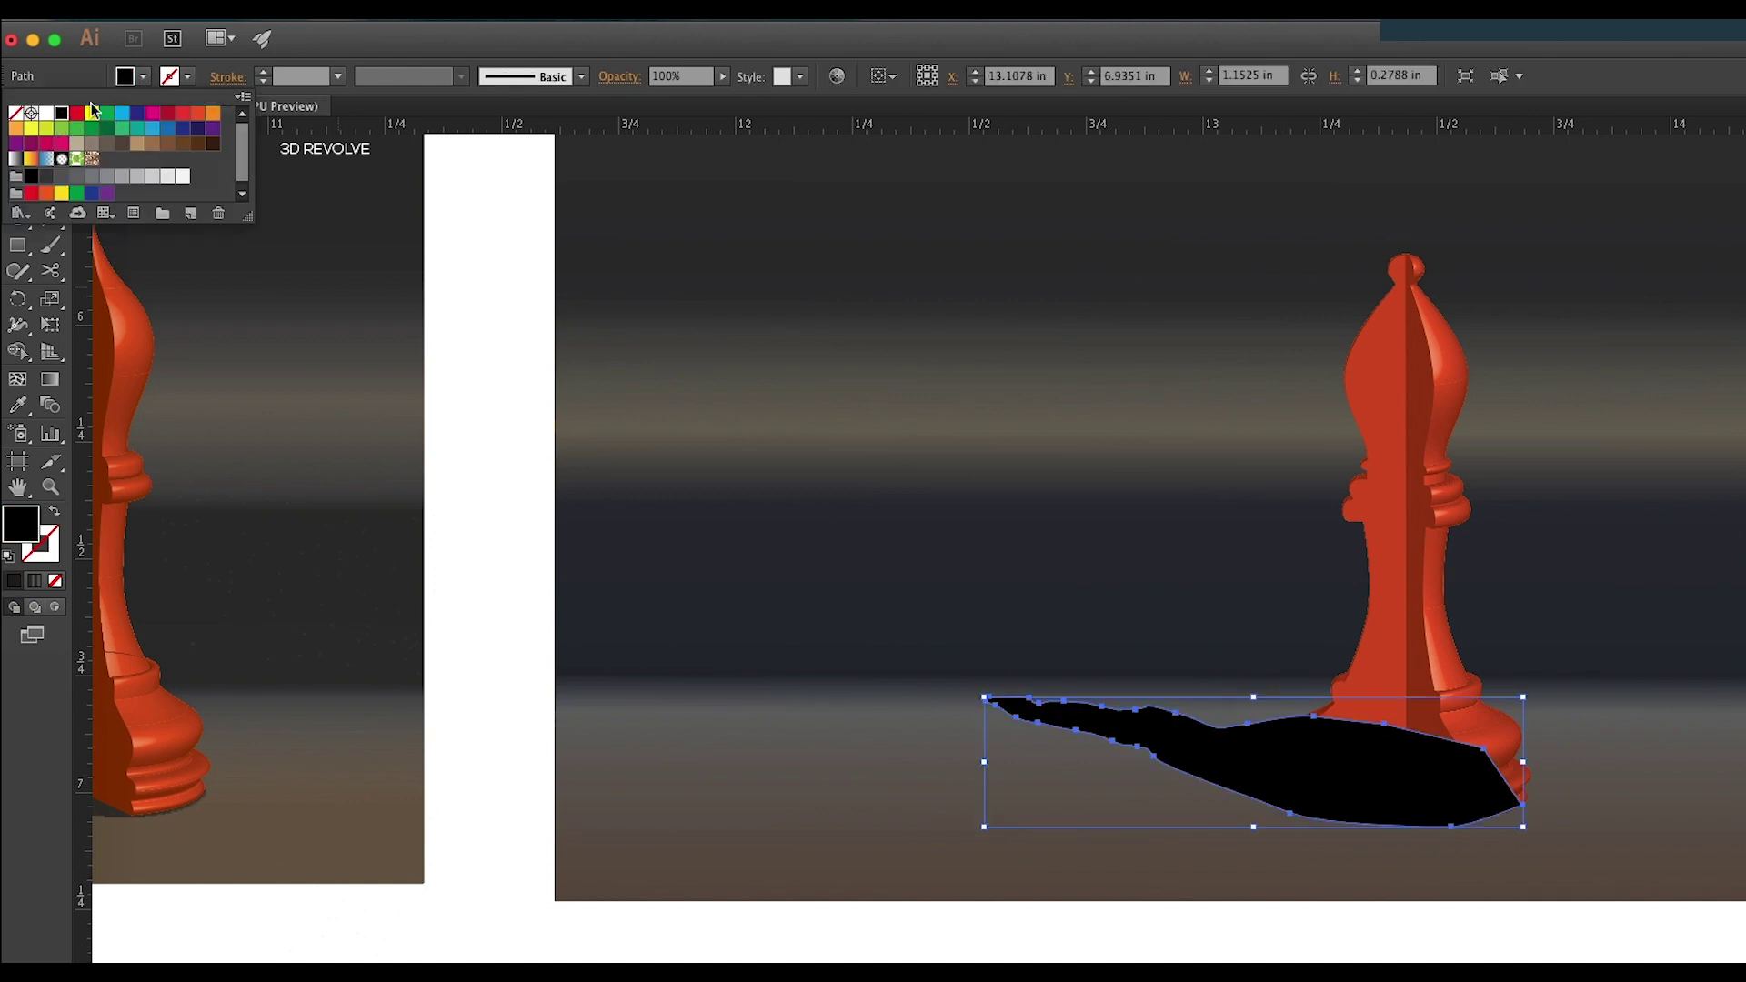
click(147, 82)
click(1168, 915)
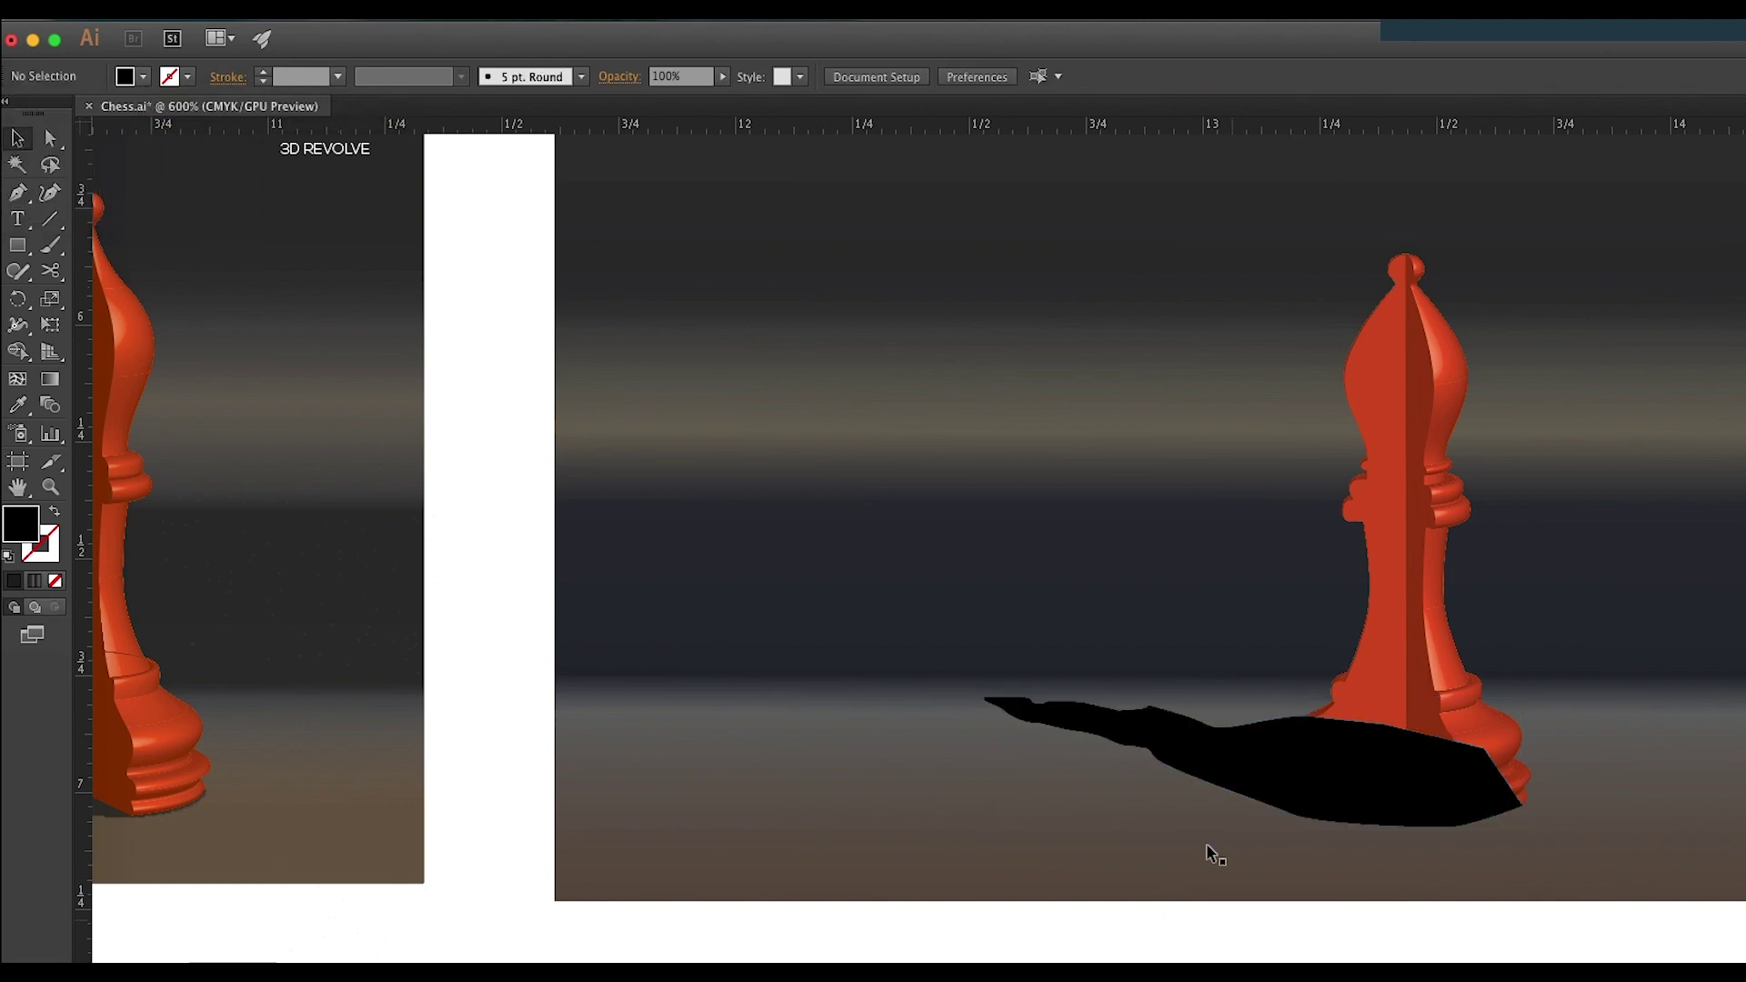
Set the shadow shape's blend mode to Multiply and reduce its opacity to 61%.
drag(1199, 846, 1405, 829)
scroll(1406, 829, down, 1)
click(1408, 784)
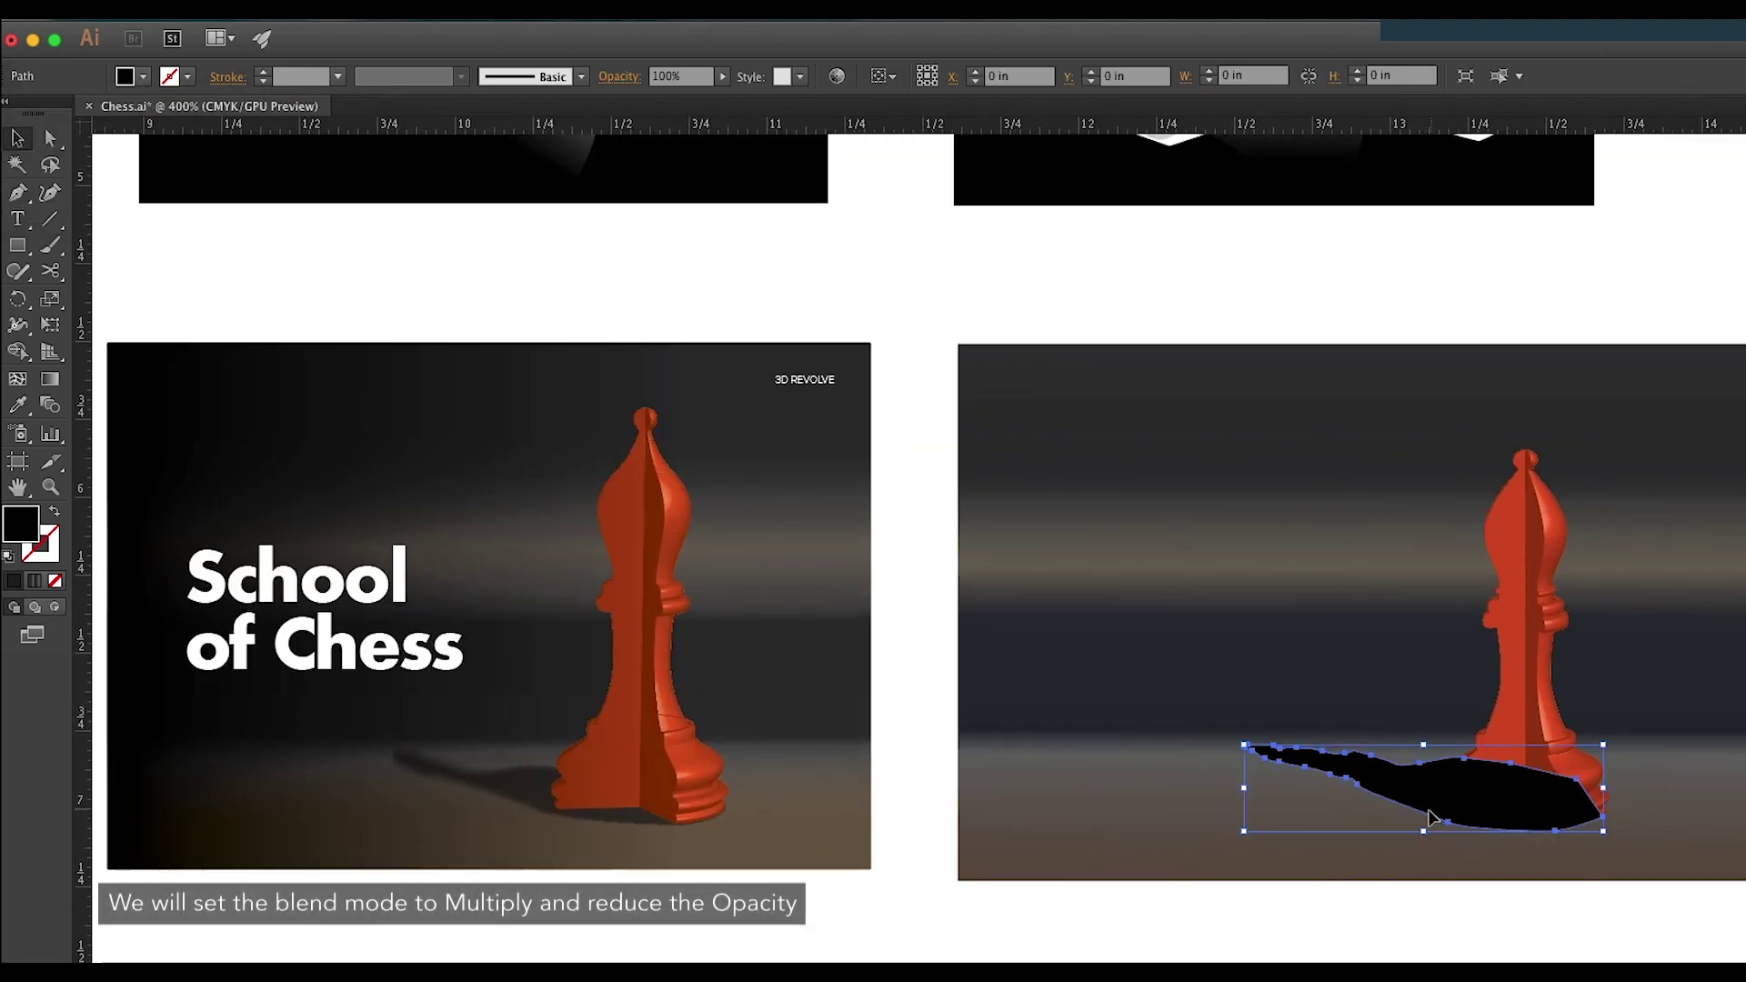
click(723, 80)
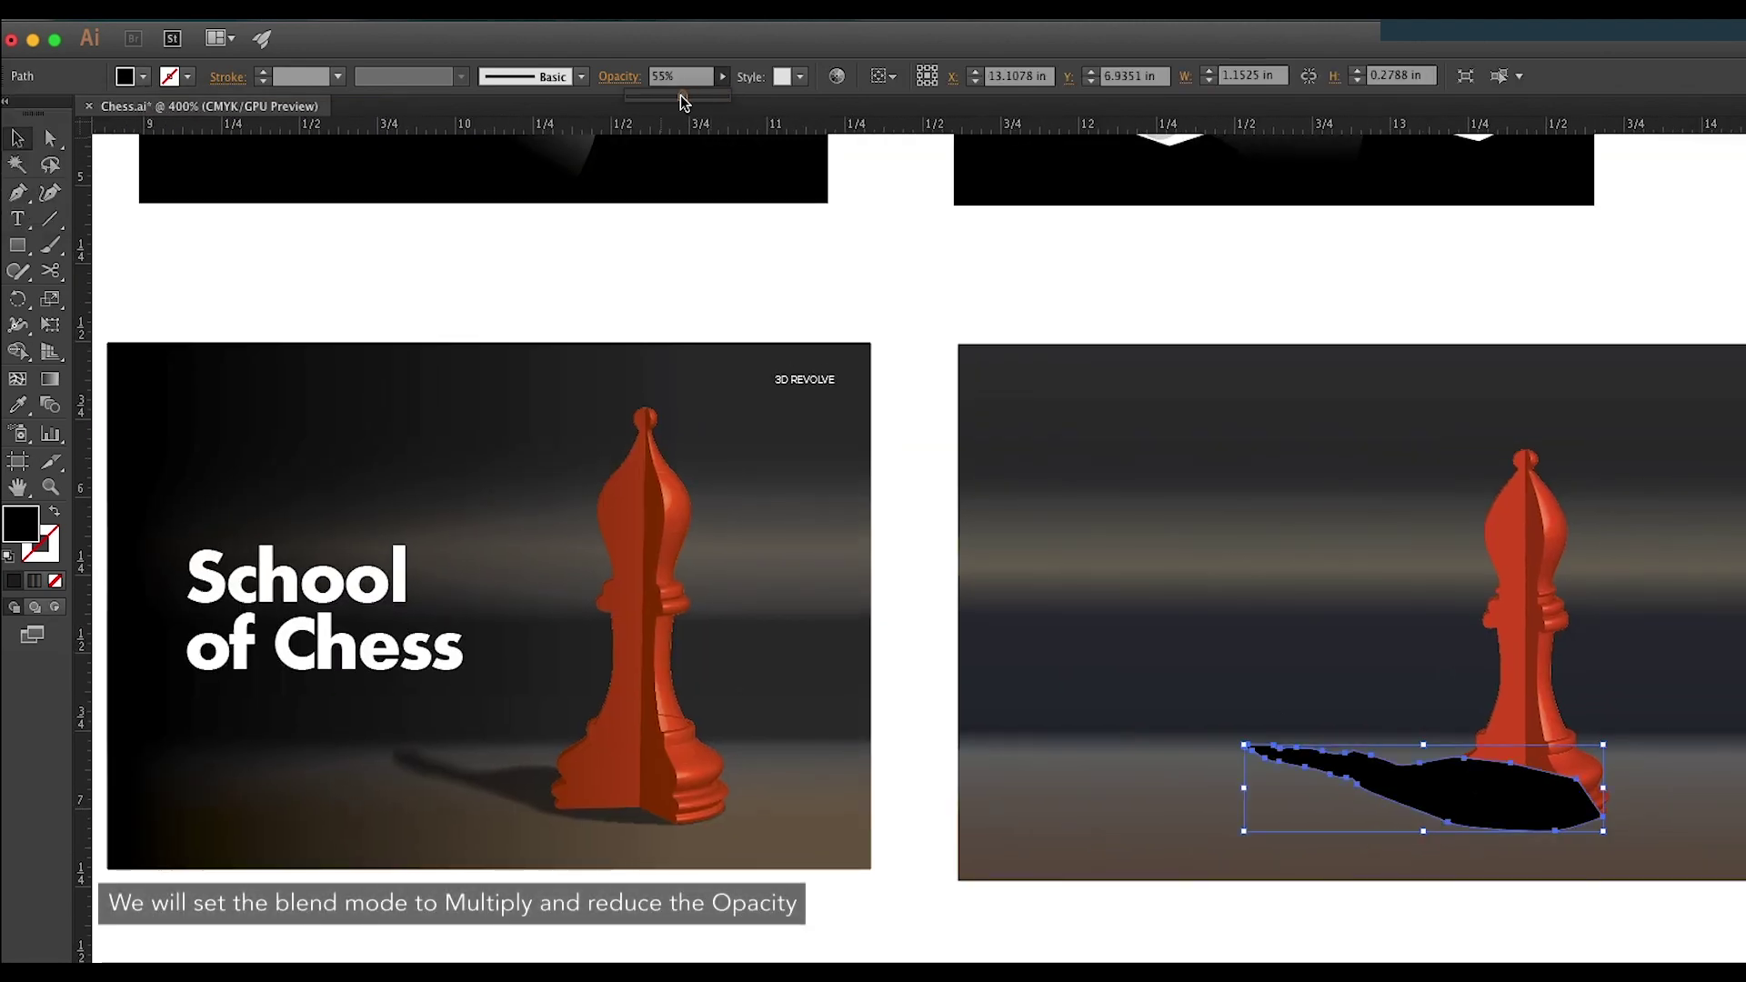
drag(685, 101, 719, 103)
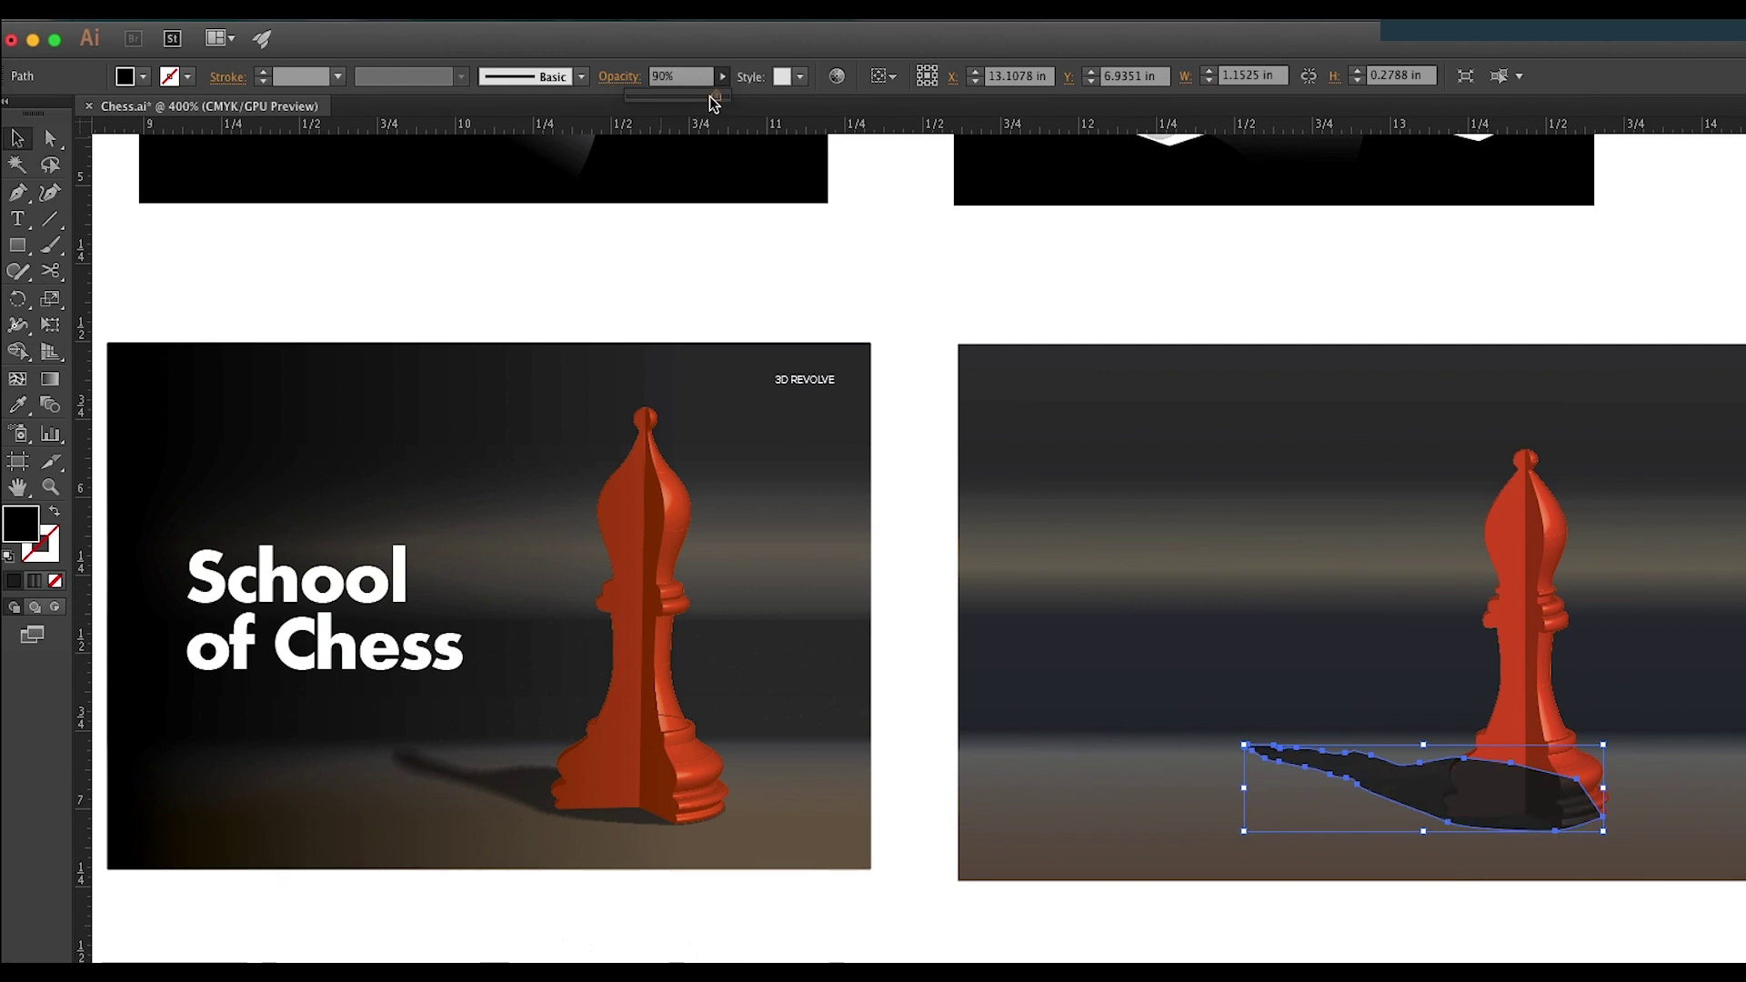
click(618, 80)
click(459, 112)
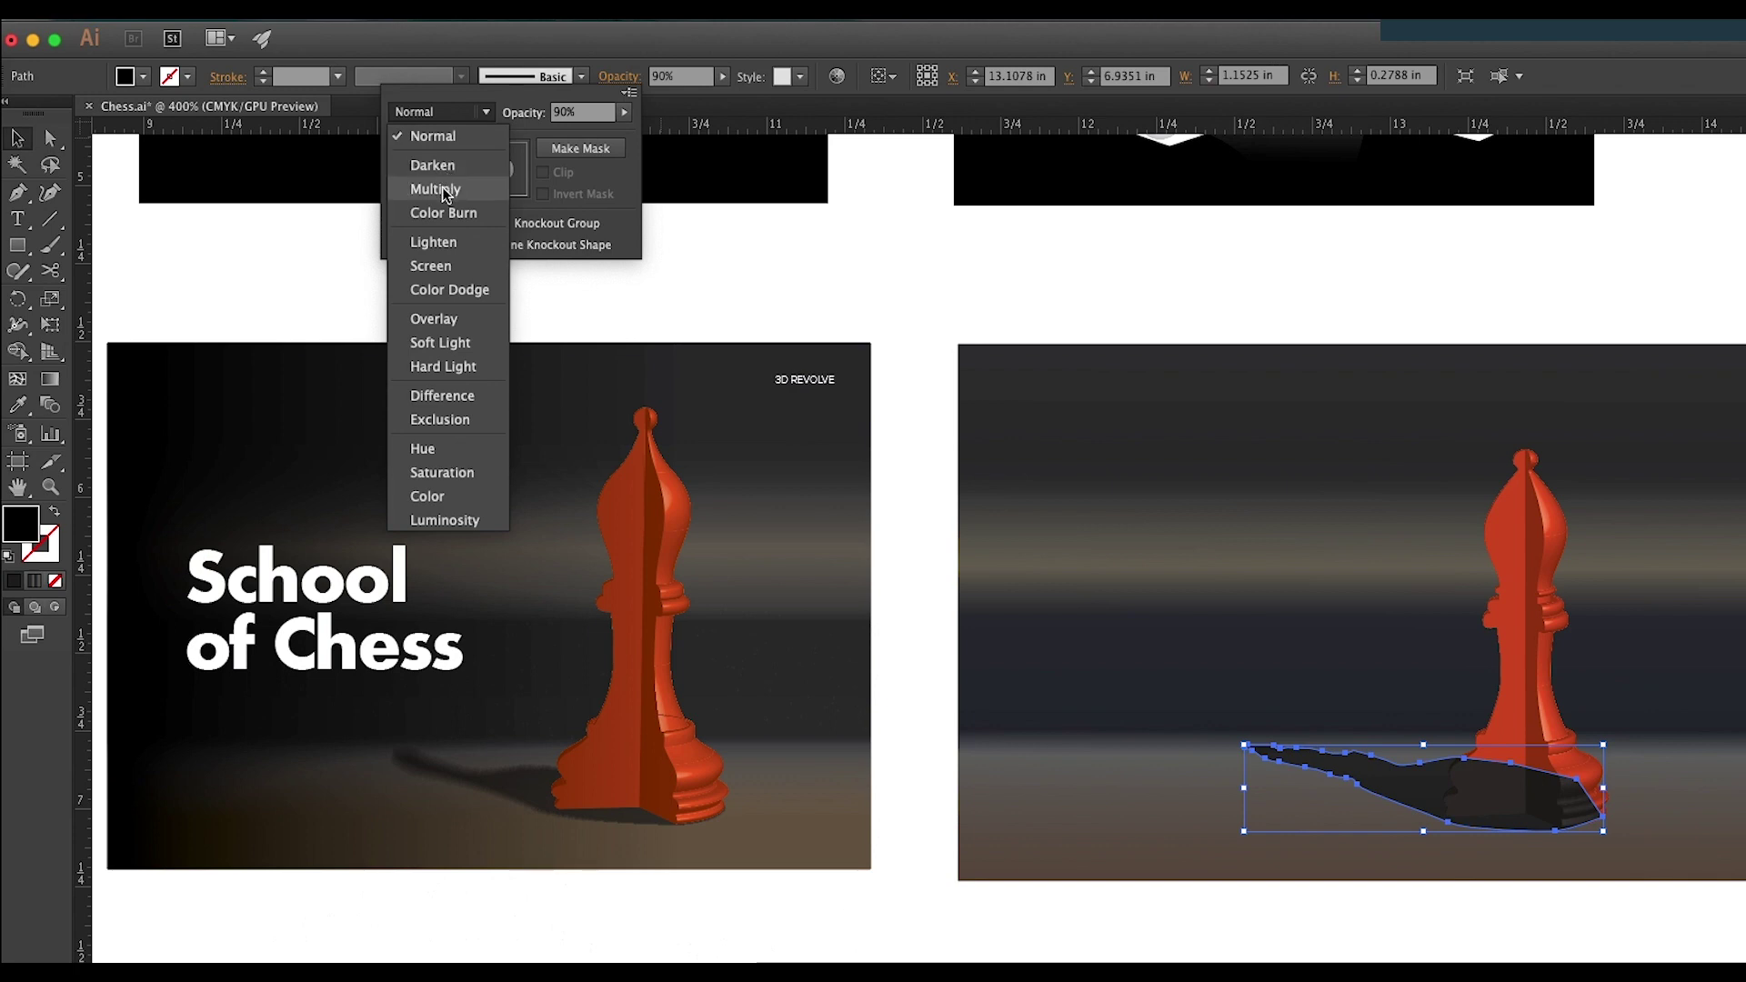
click(441, 184)
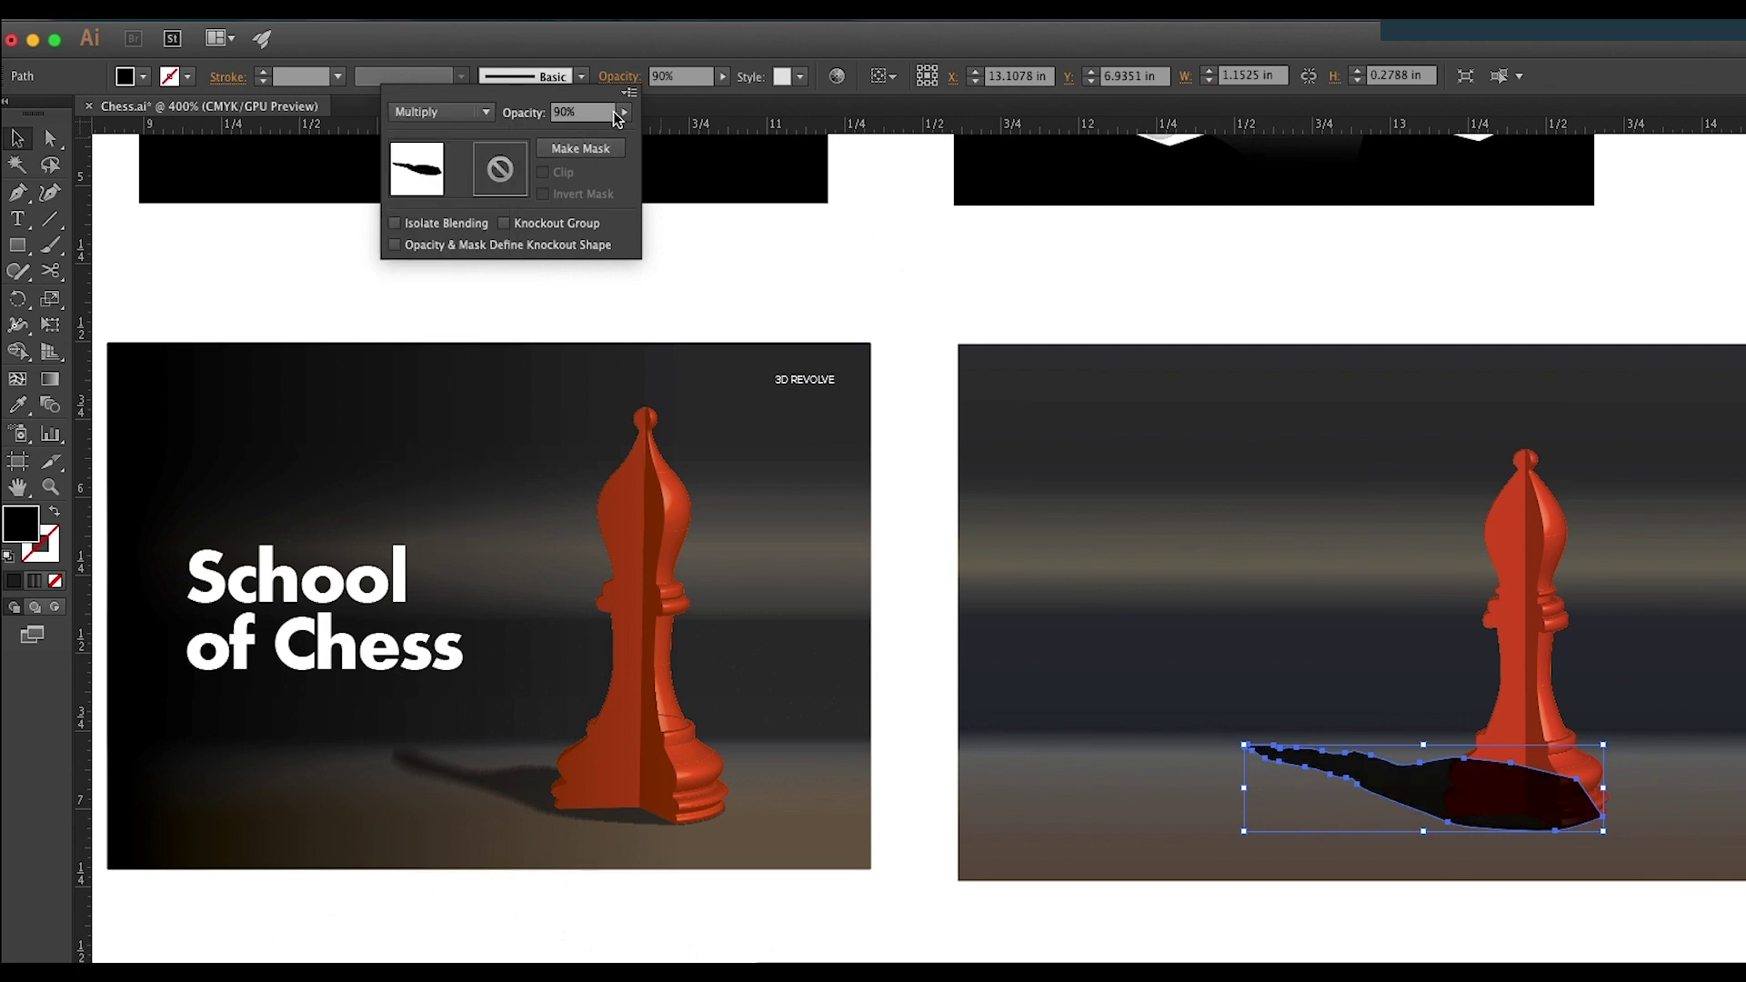
drag(616, 116, 592, 134)
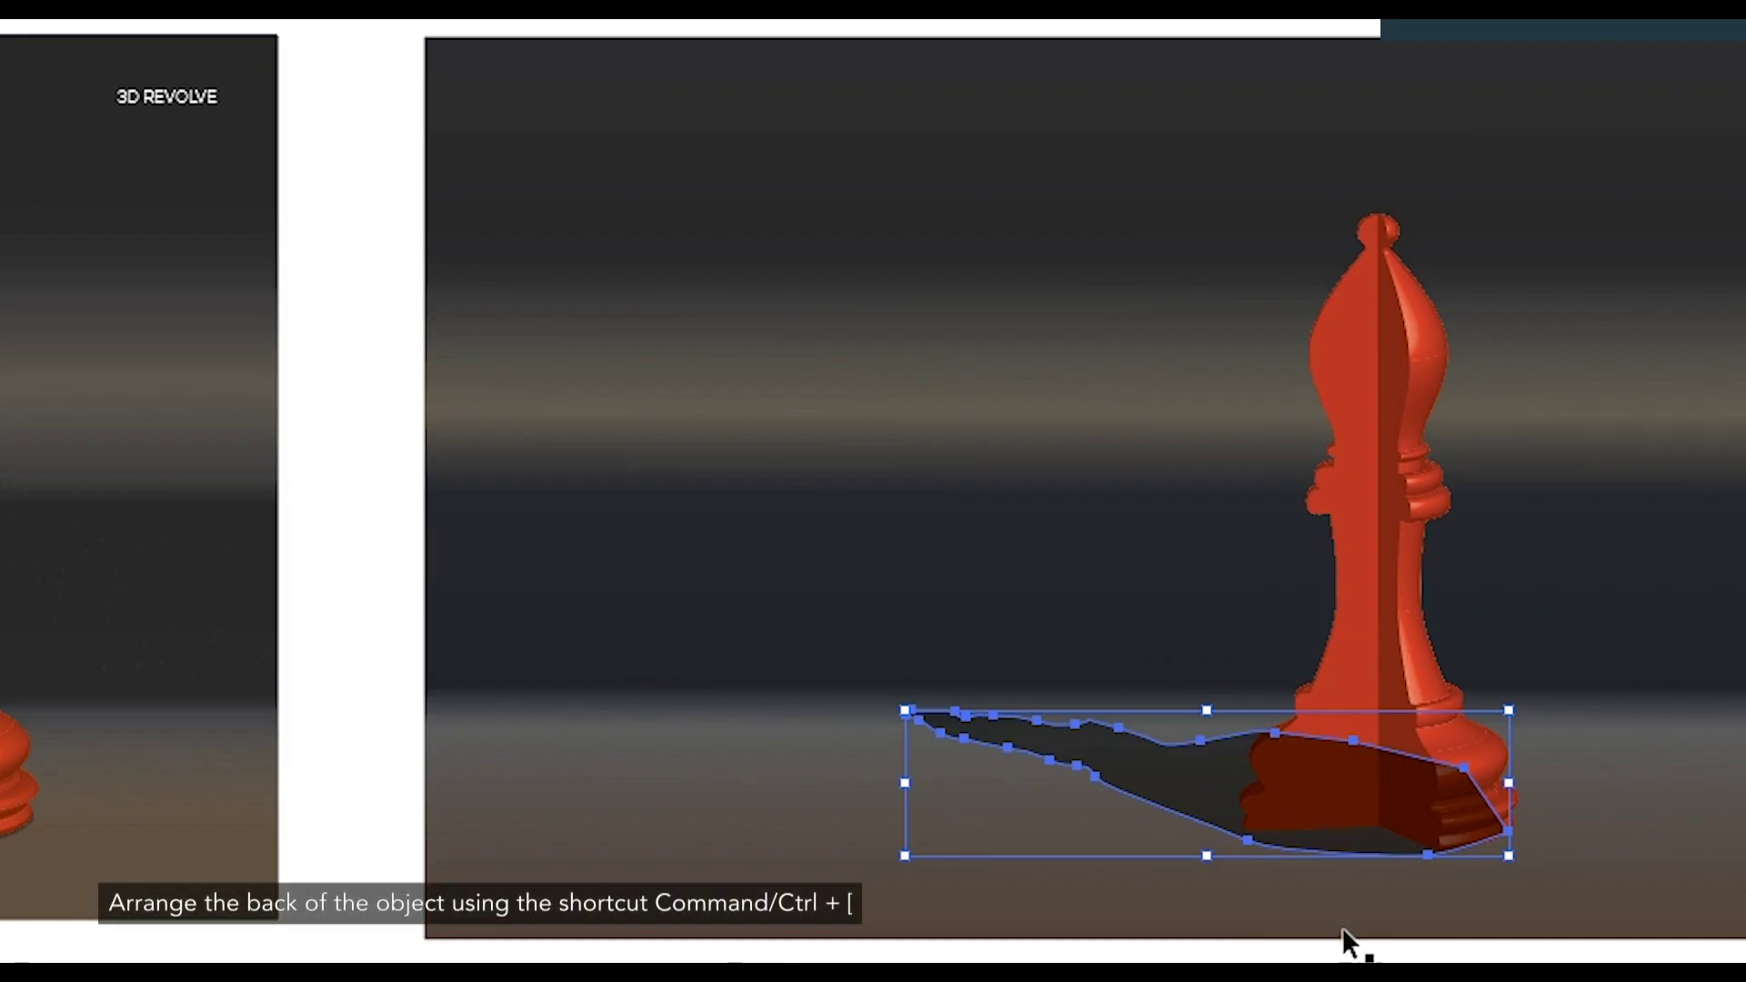
Send the shadow shape backward so that it lies behind the bishop, and deselect it.
click(1505, 896)
click(1198, 788)
key(a)
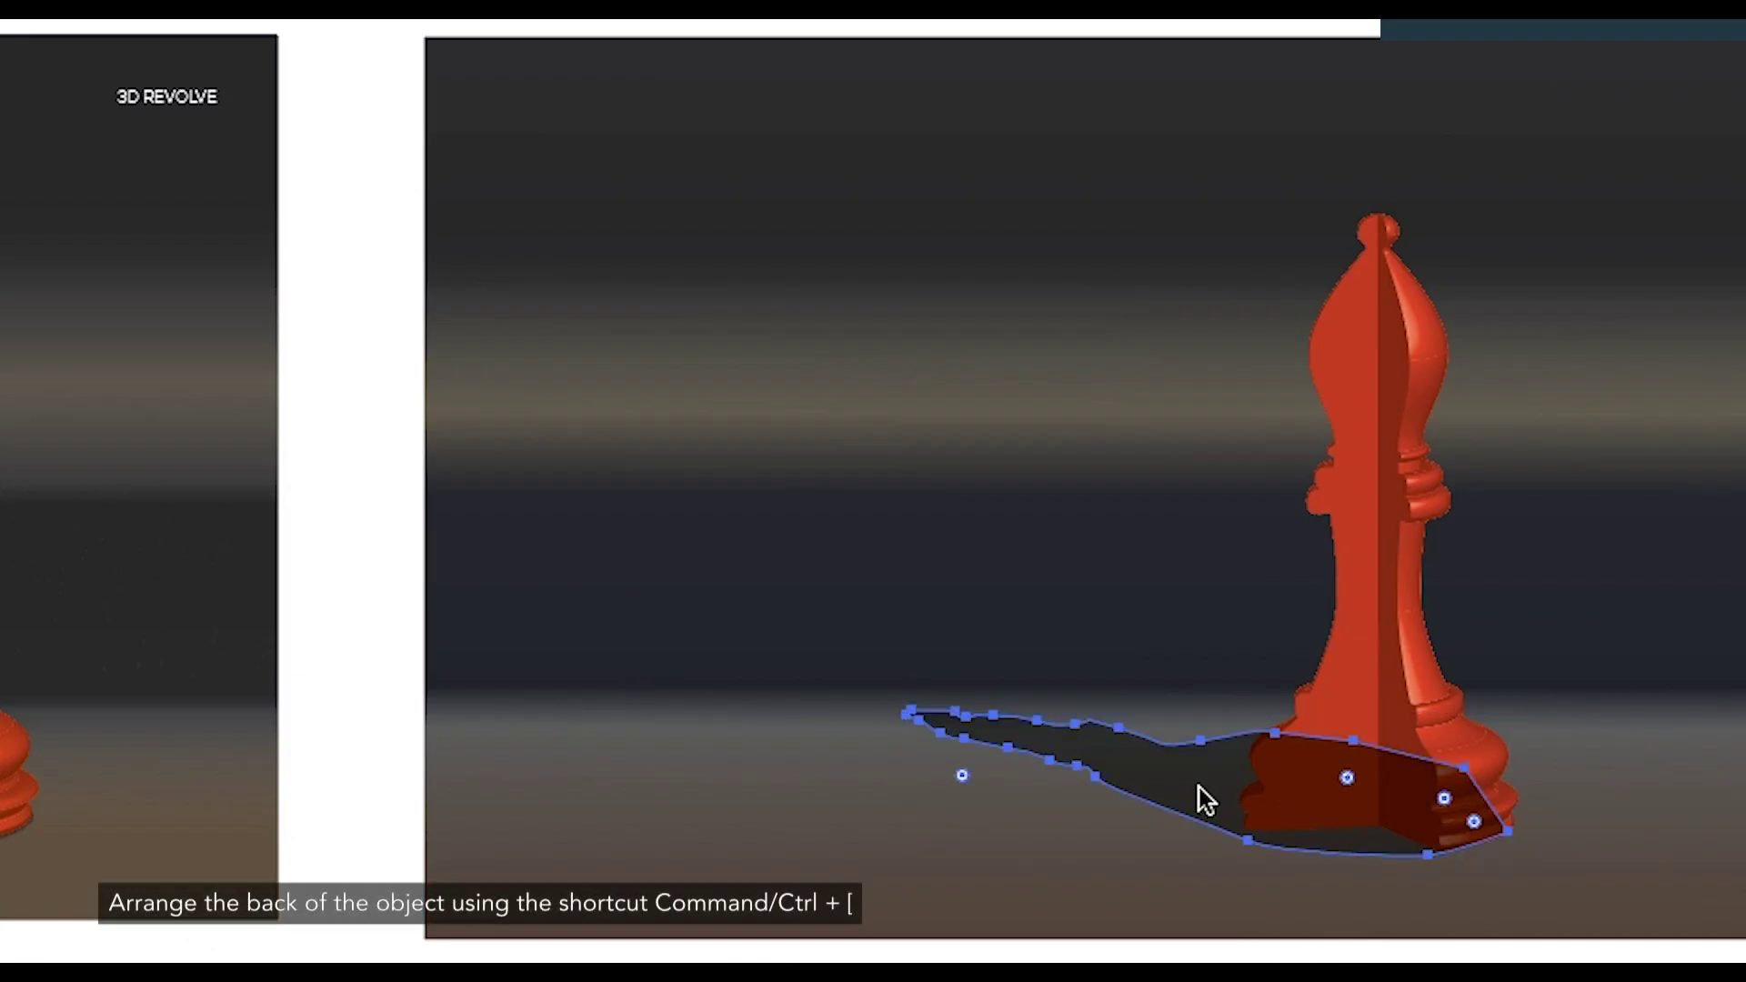
key(ctrl+bracketleft)
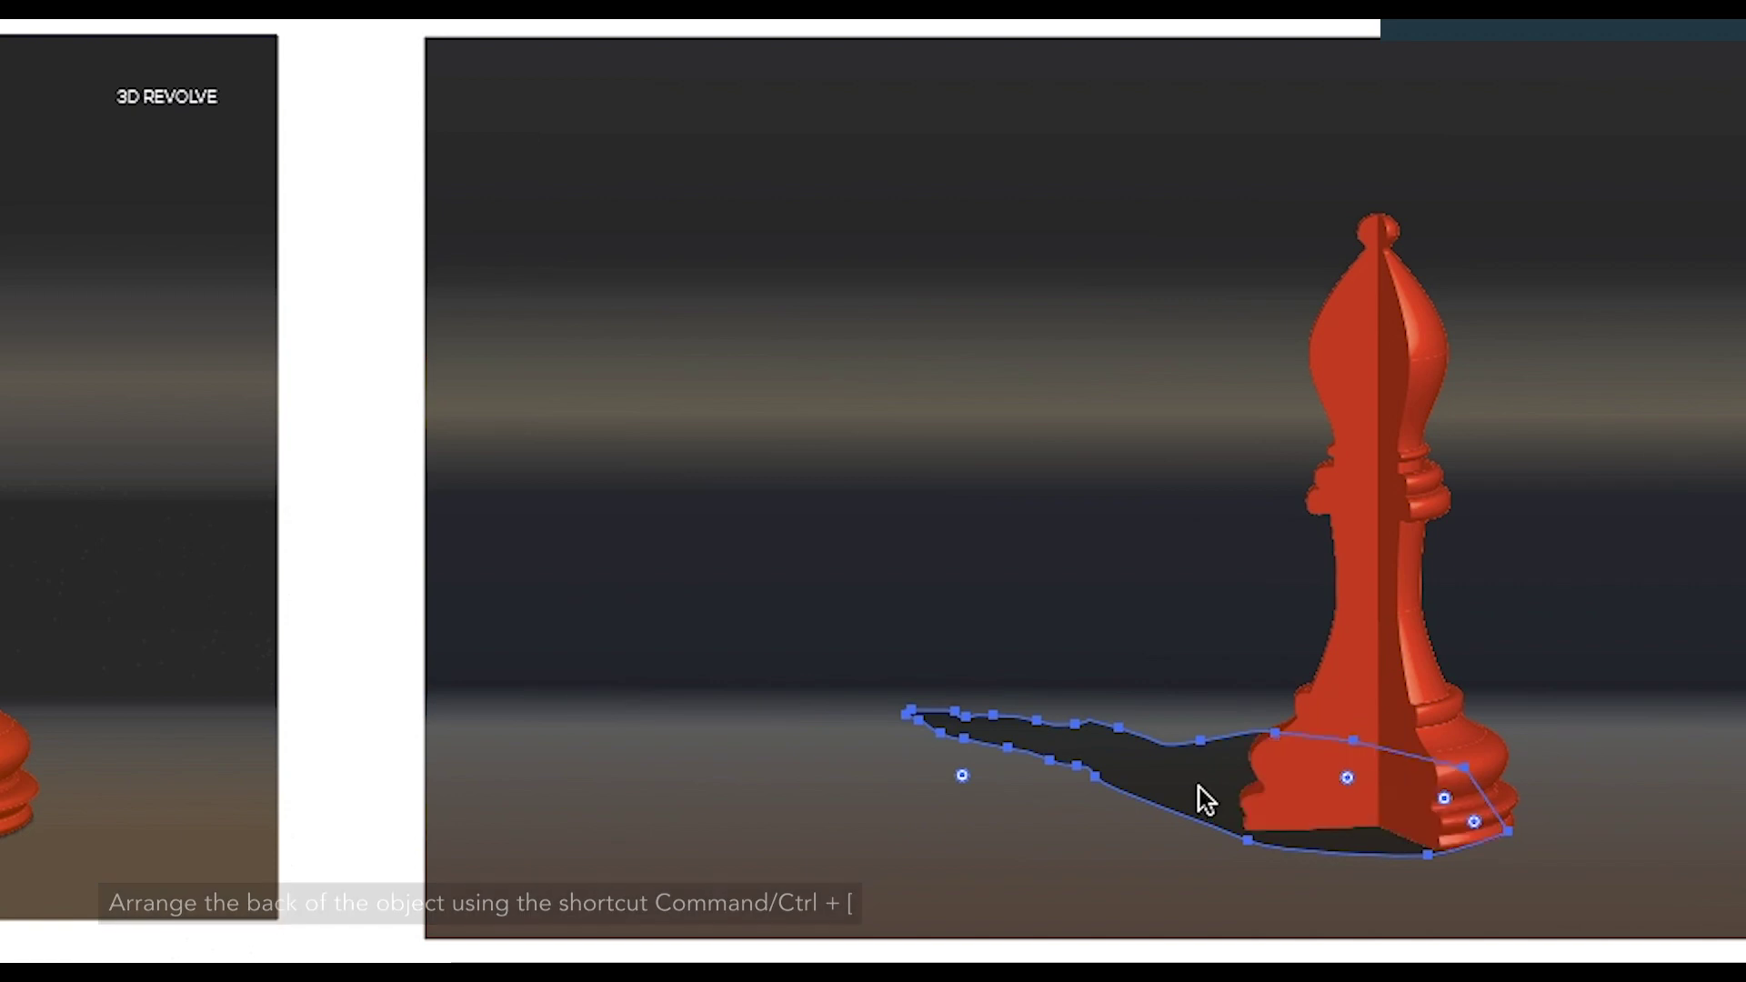
key(v)
click(1263, 950)
scroll(1174, 937, right, 5)
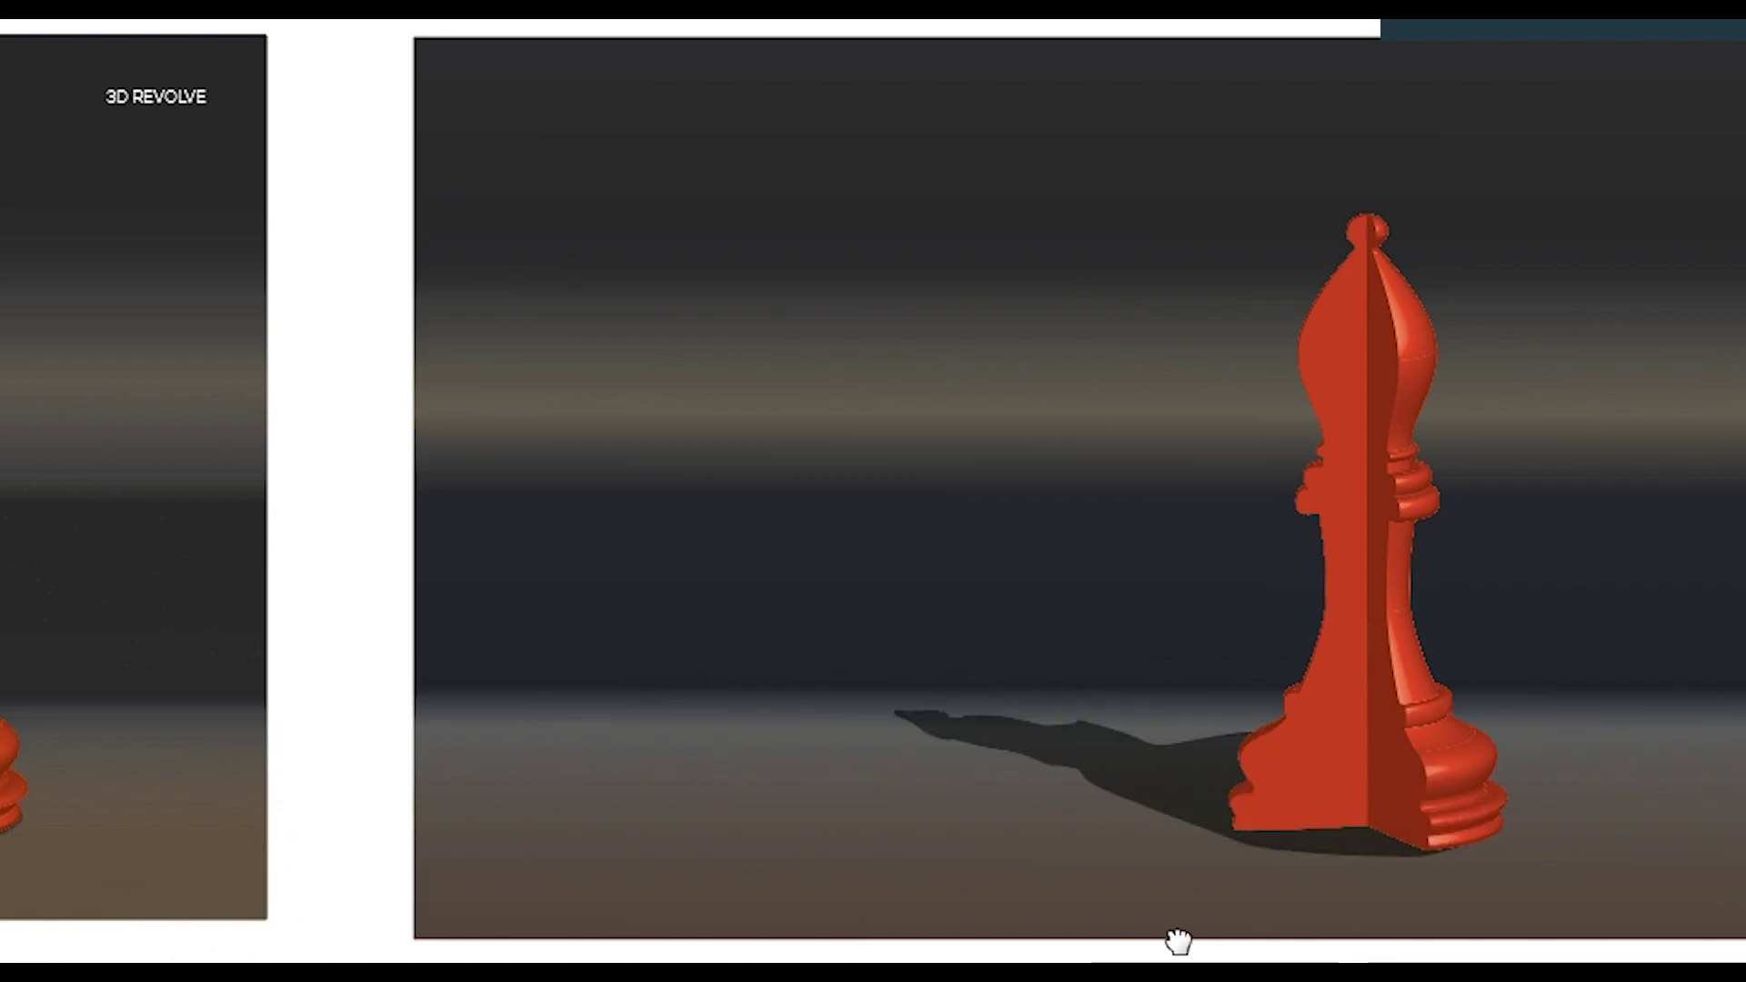
scroll(1142, 846, right, 3)
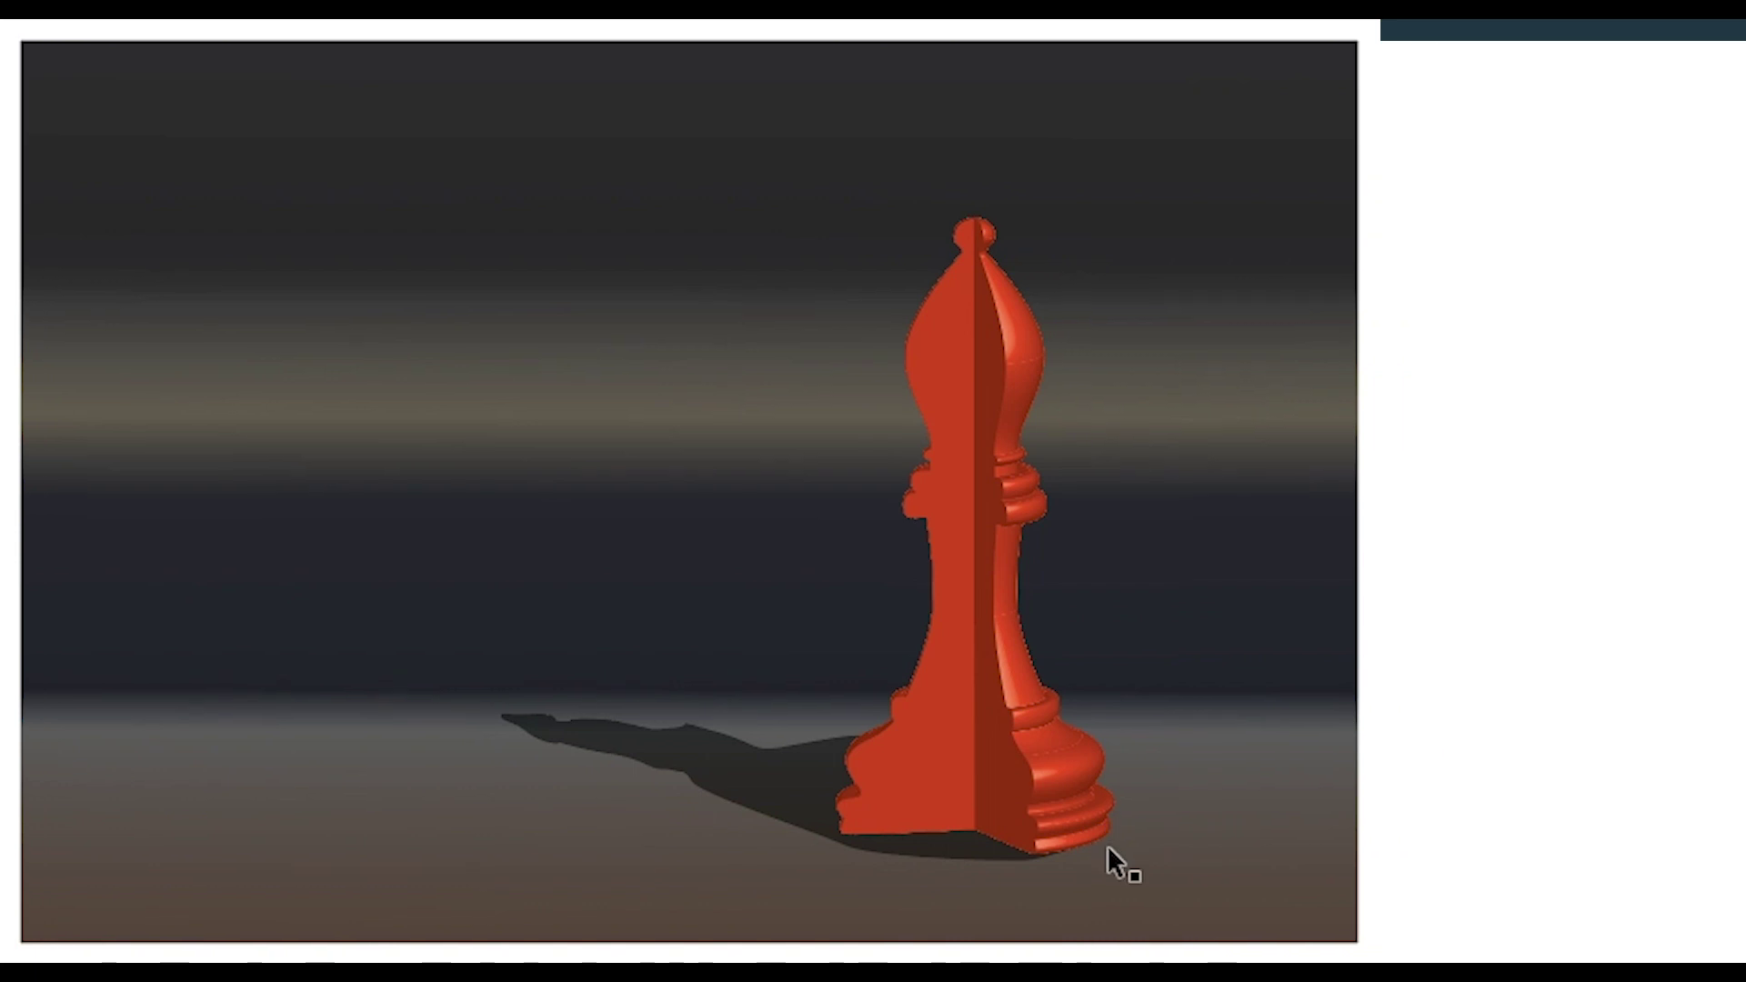
Move the shadow's right end point to the edge of the bishop's base and lengthen the adjoining curve handle so the shadow follows the rounded rim.
scroll(1106, 844, up, 5)
drag(969, 838, 976, 836)
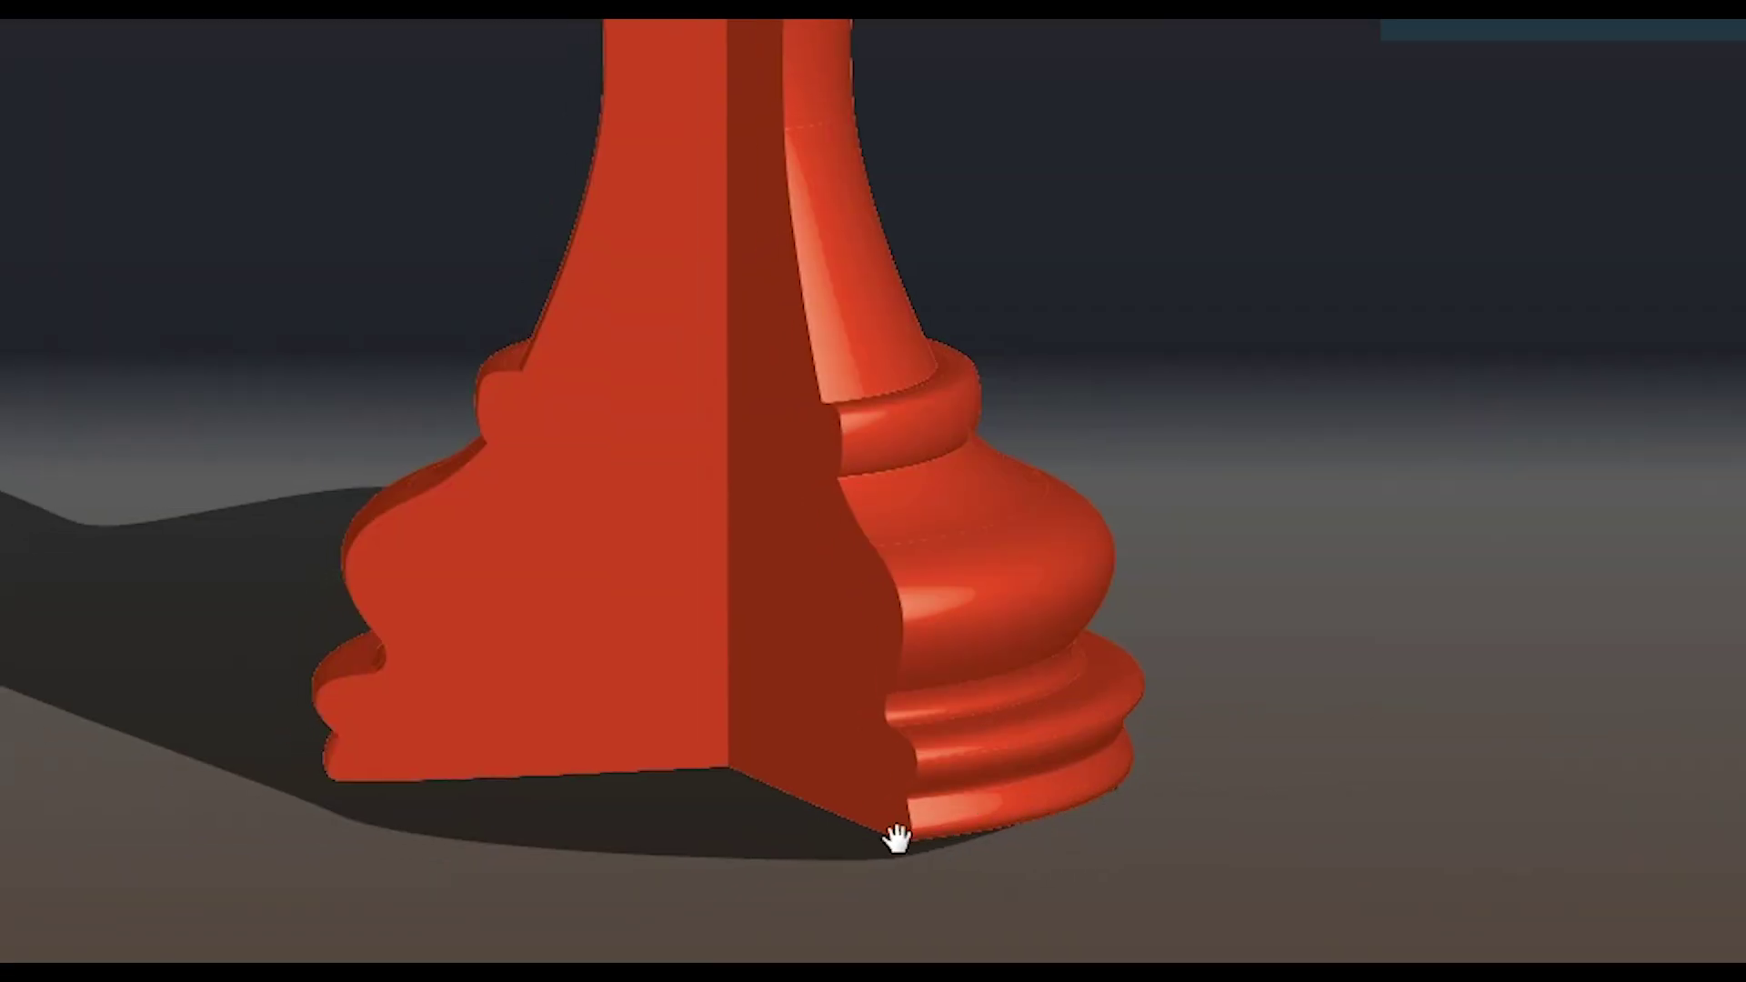
drag(219, 633, 222, 624)
click(210, 648)
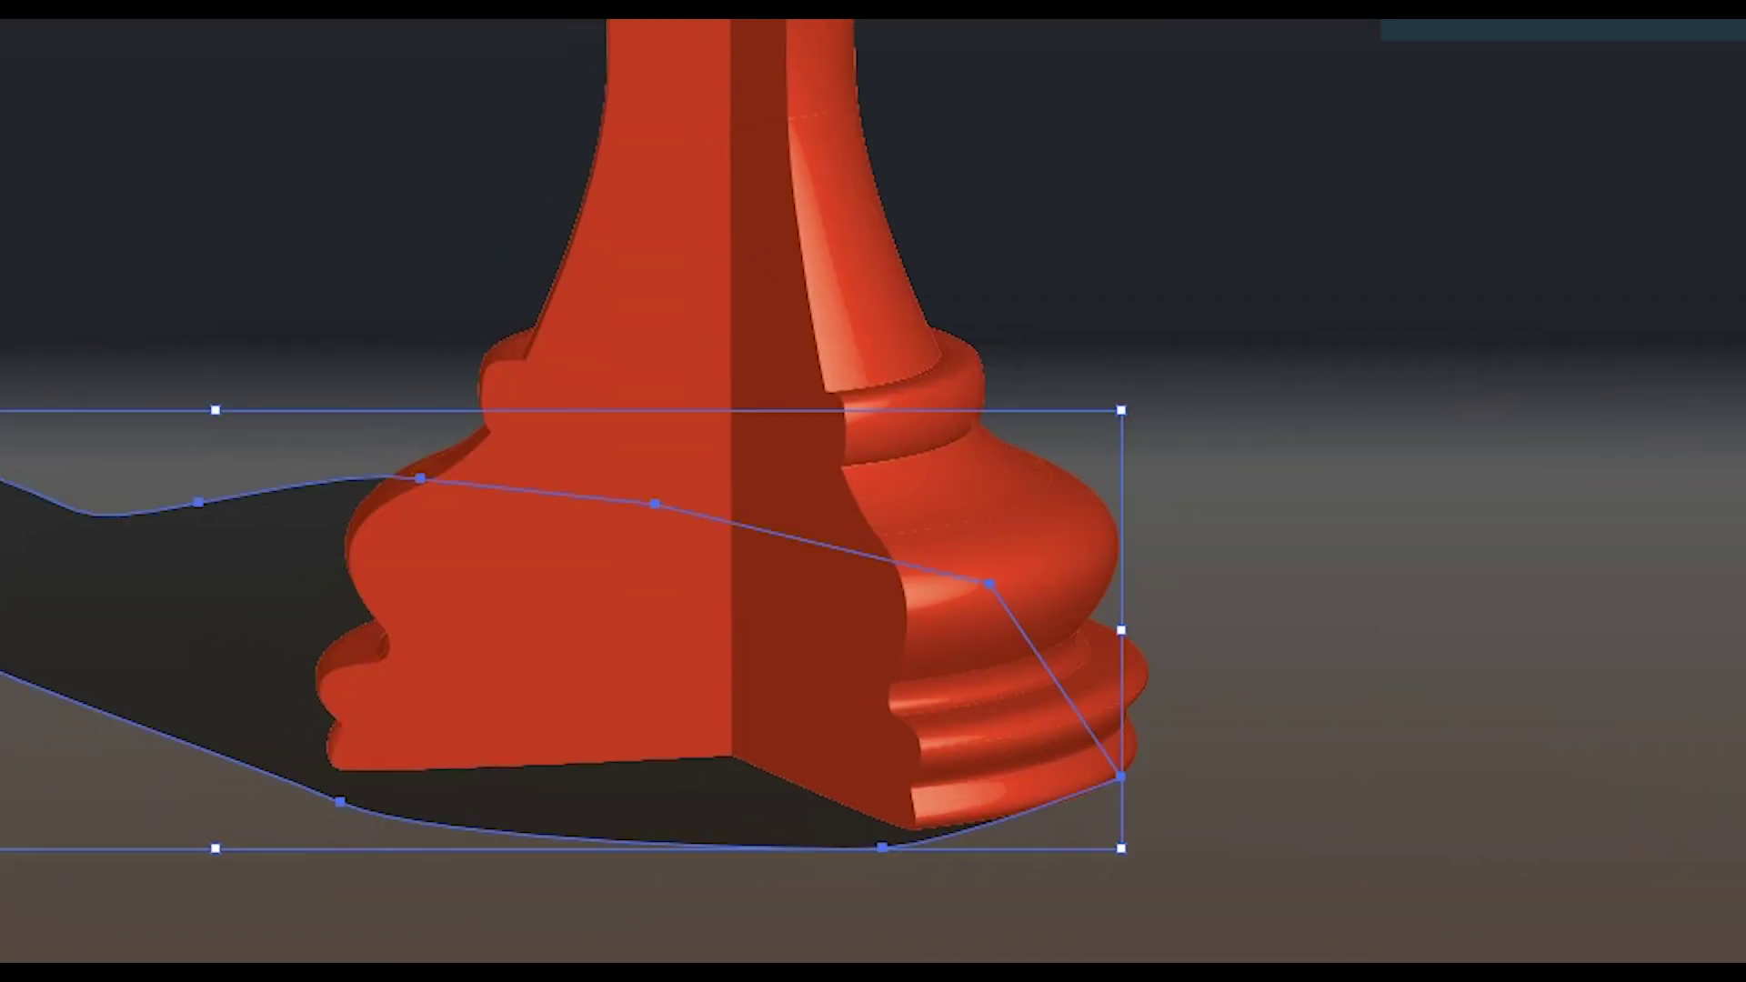
key(a)
scroll(1159, 815, up, 5)
mouse_move(1260, 661)
mouse_down()
mouse_move(1274, 636)
mouse_move(1255, 665)
mouse_up()
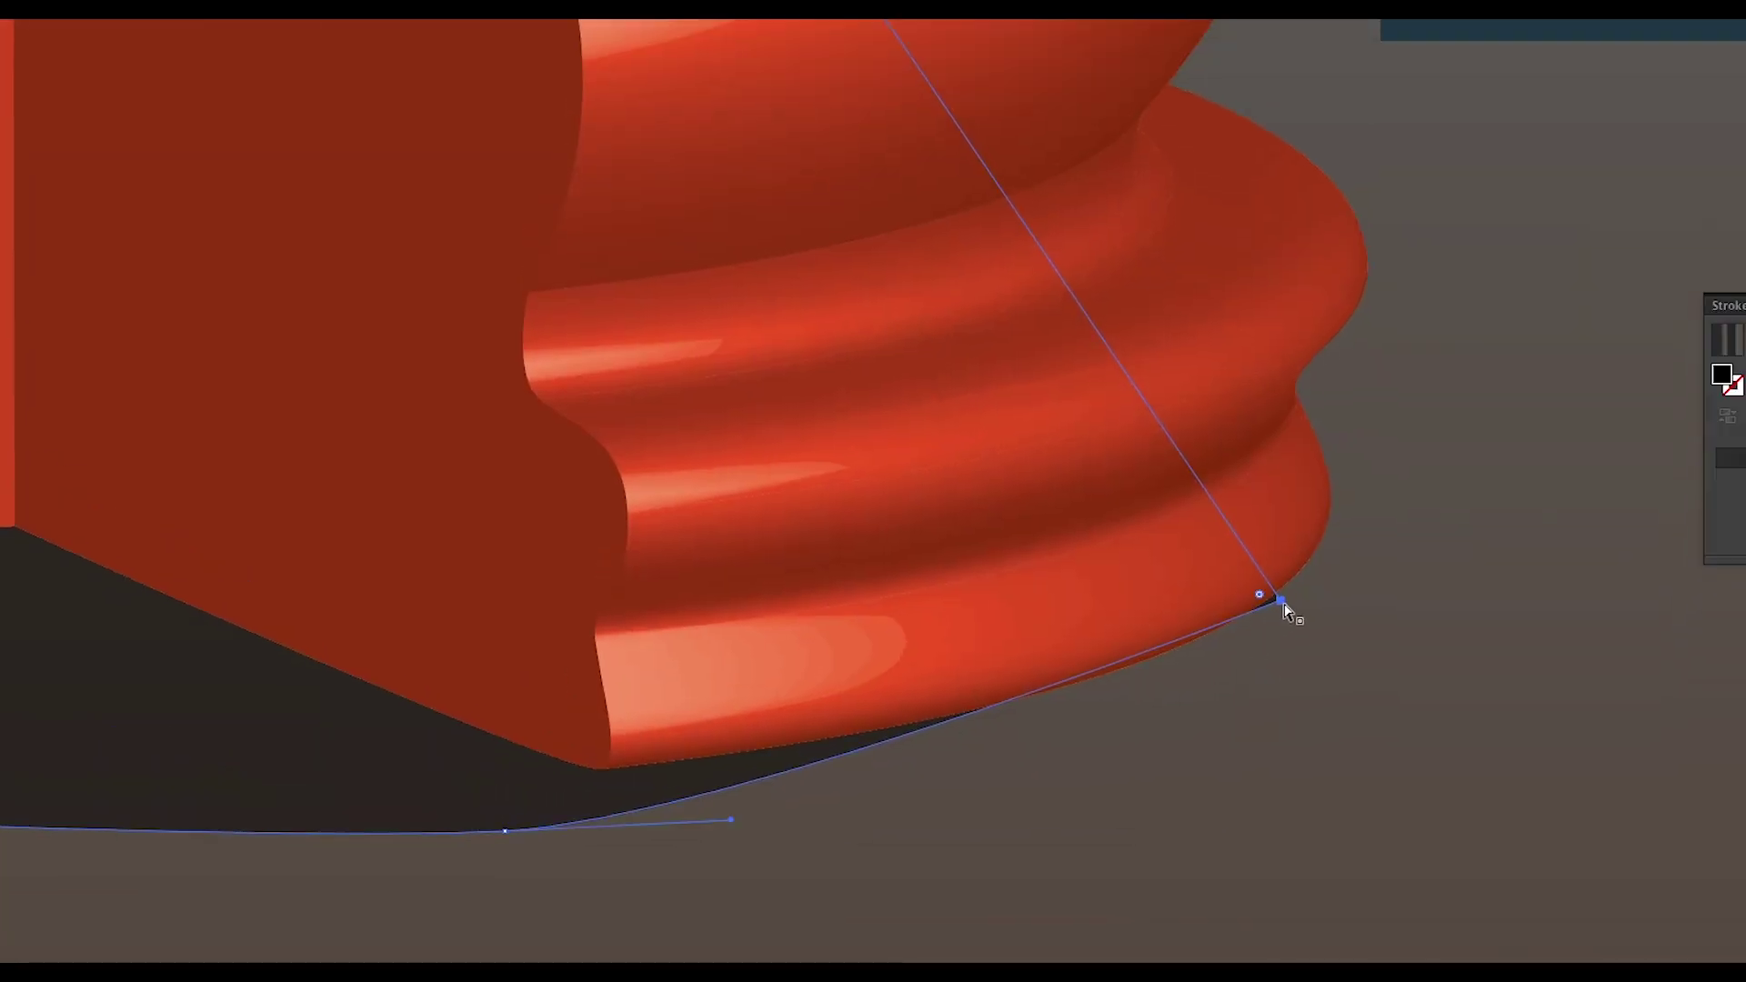
drag(1283, 601, 1329, 520)
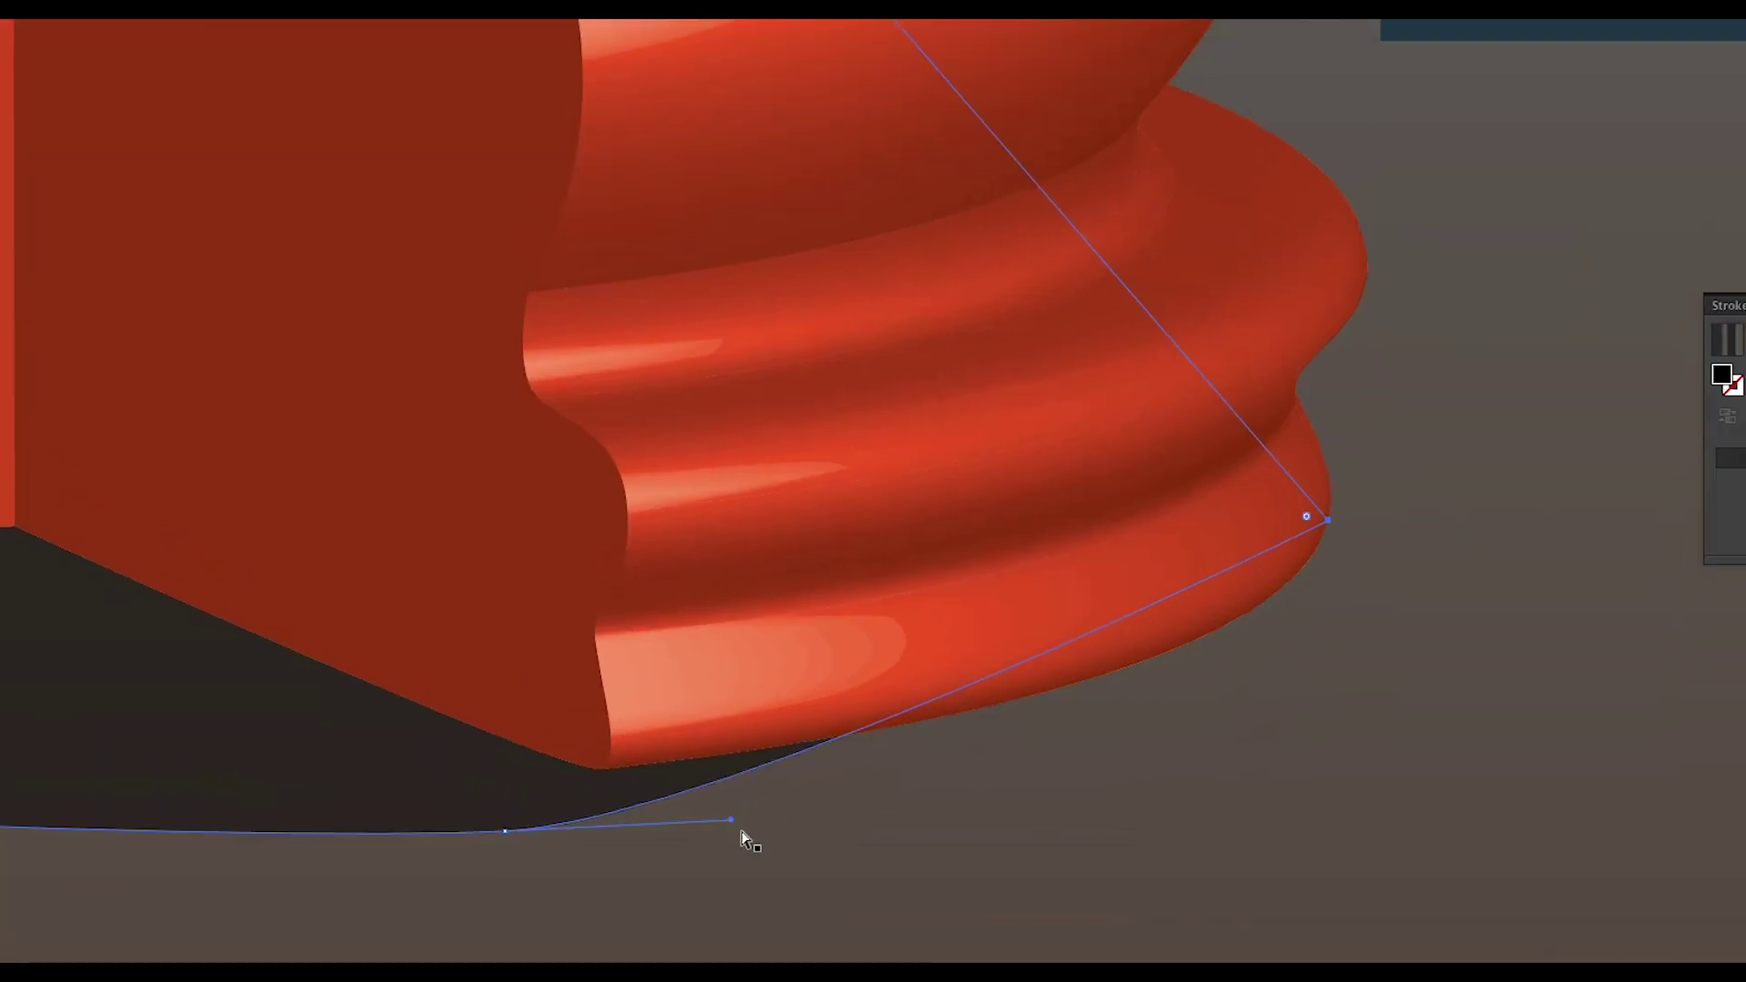
drag(735, 826, 1399, 695)
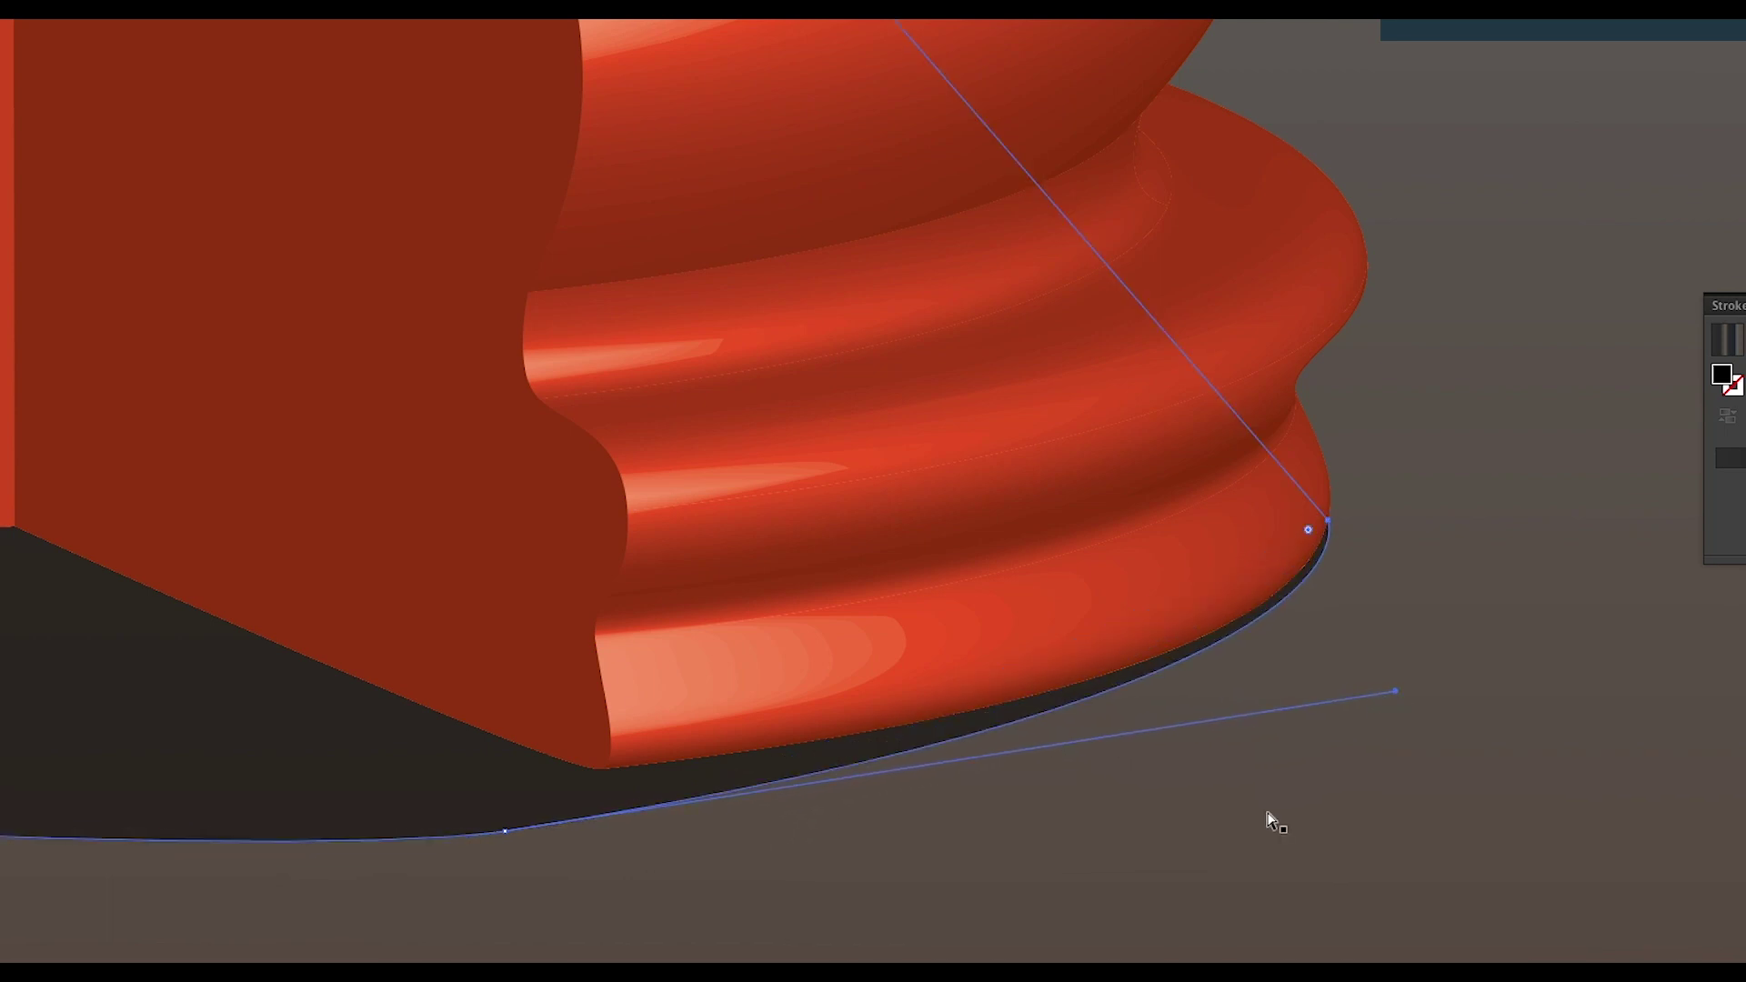
click(1216, 837)
scroll(1216, 838, down, 5)
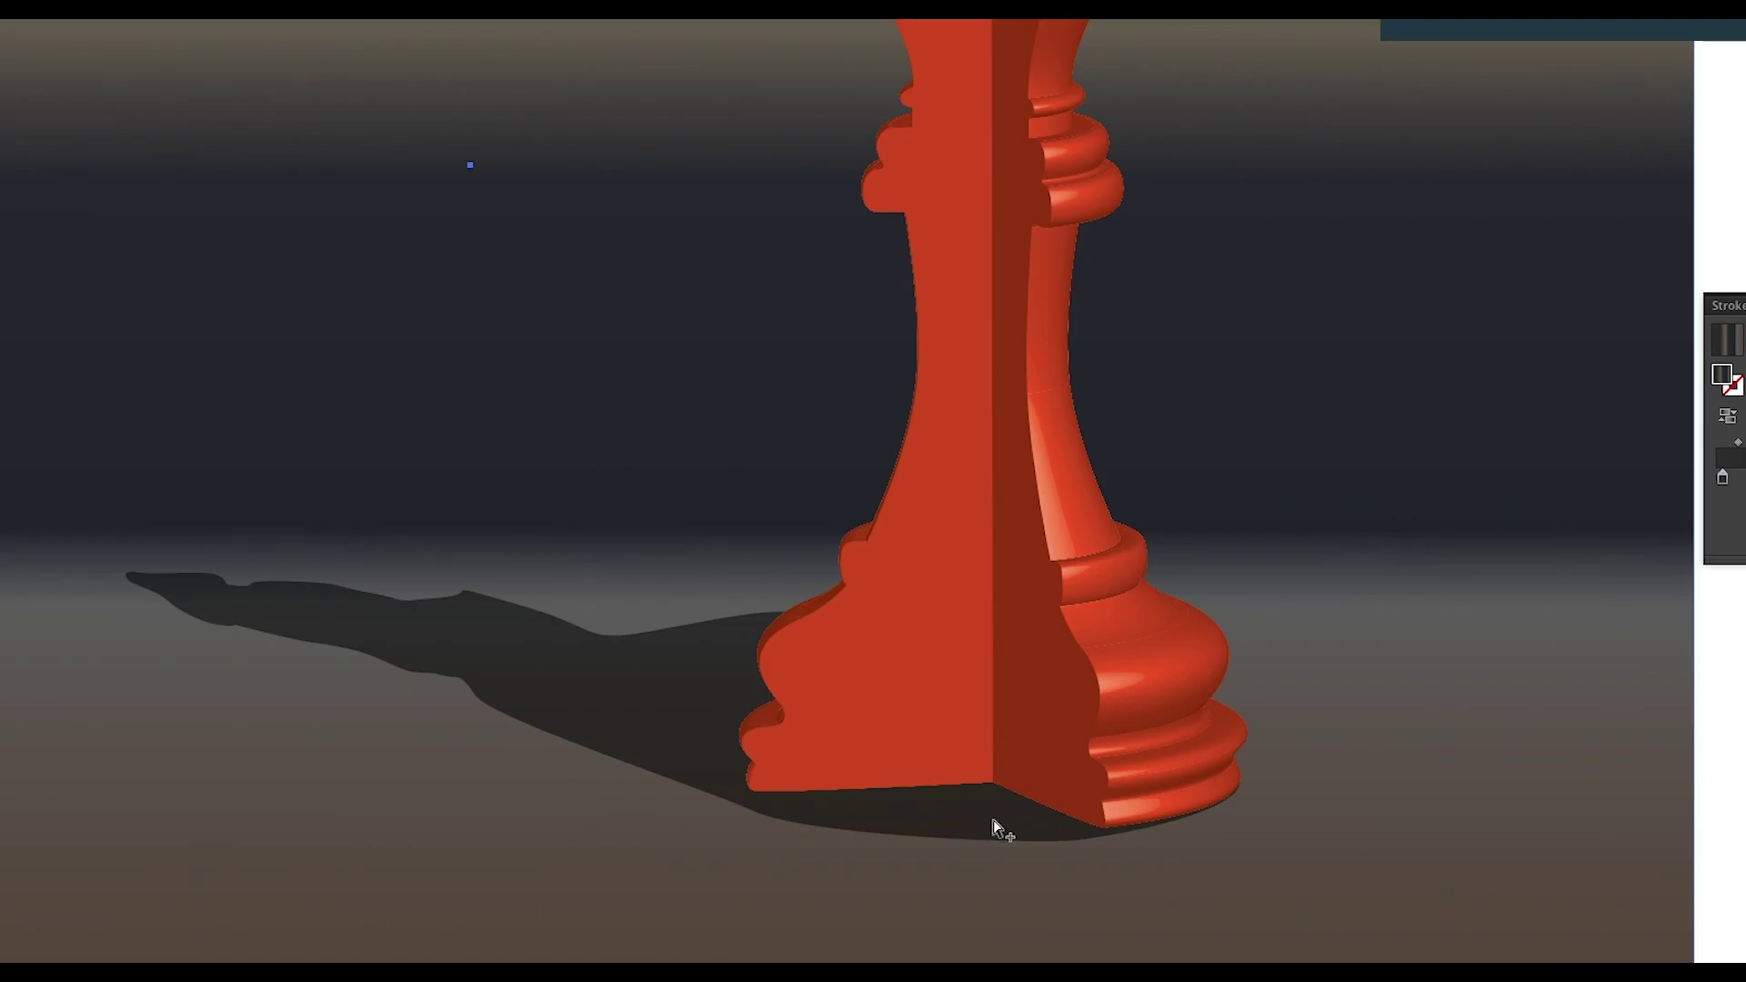
Apply a Radial Blur effect to the shadow with amount 3, Spin method and Good quality.
scroll(993, 828, down, 2)
key(space)
drag(1453, 801, 1461, 815)
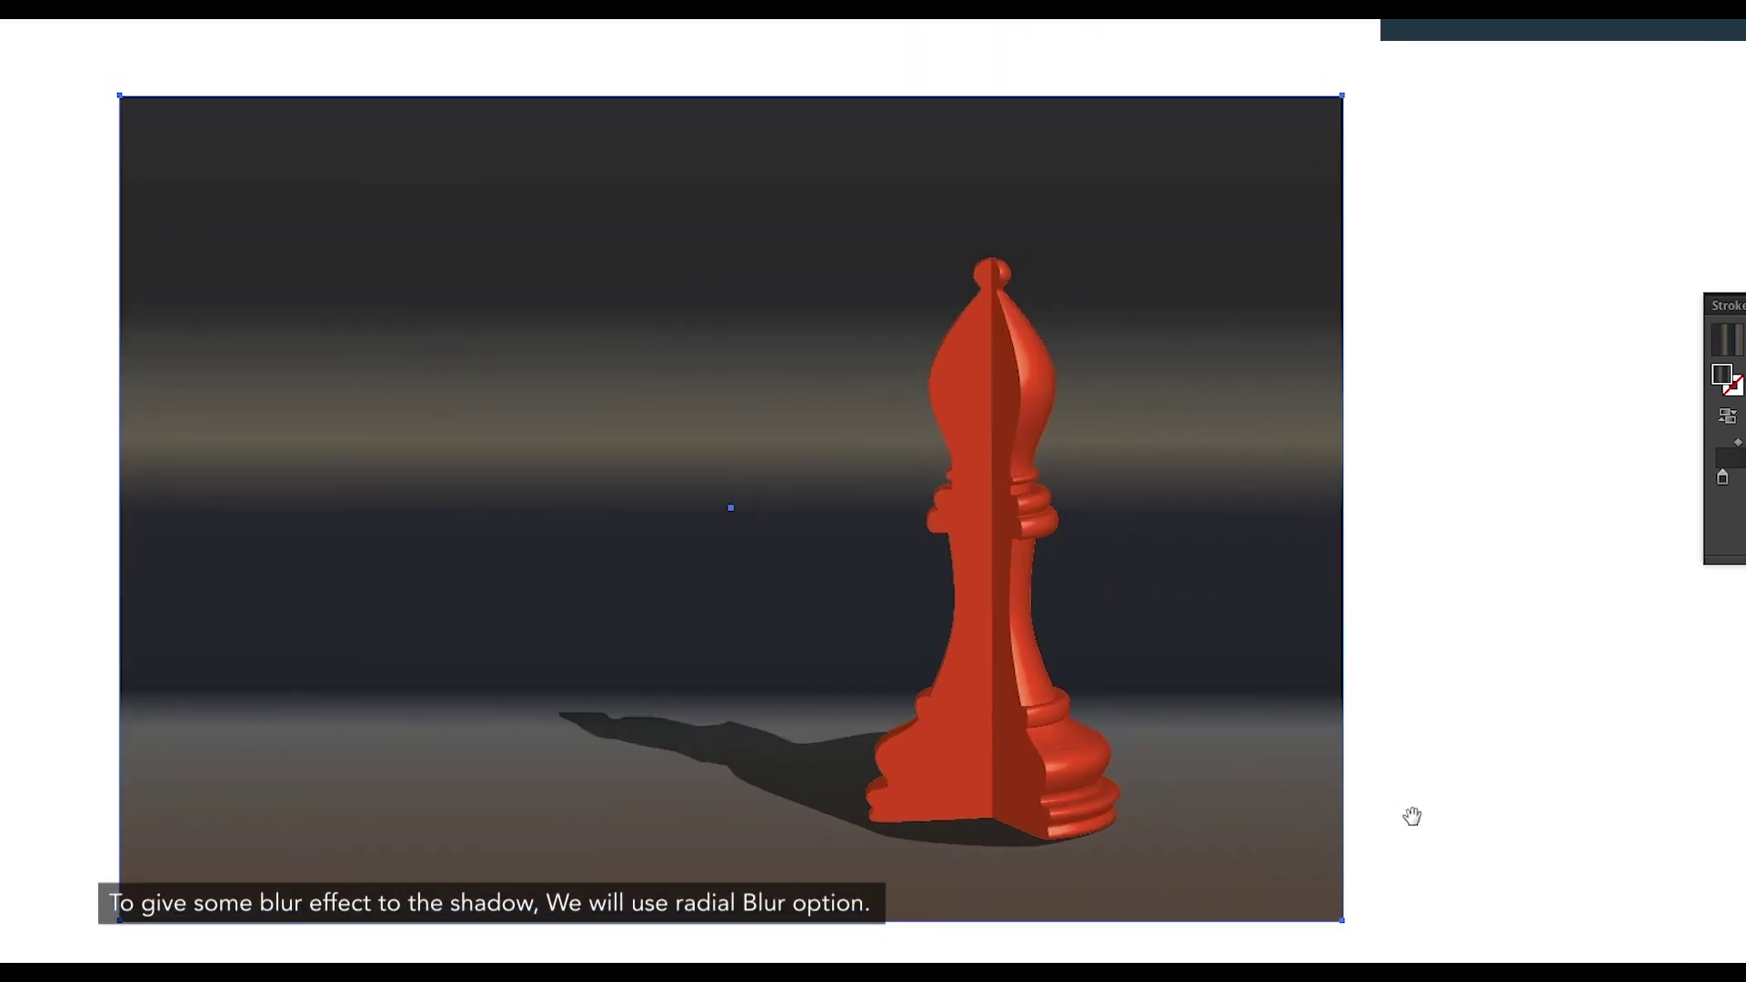
click(826, 823)
click(399, 29)
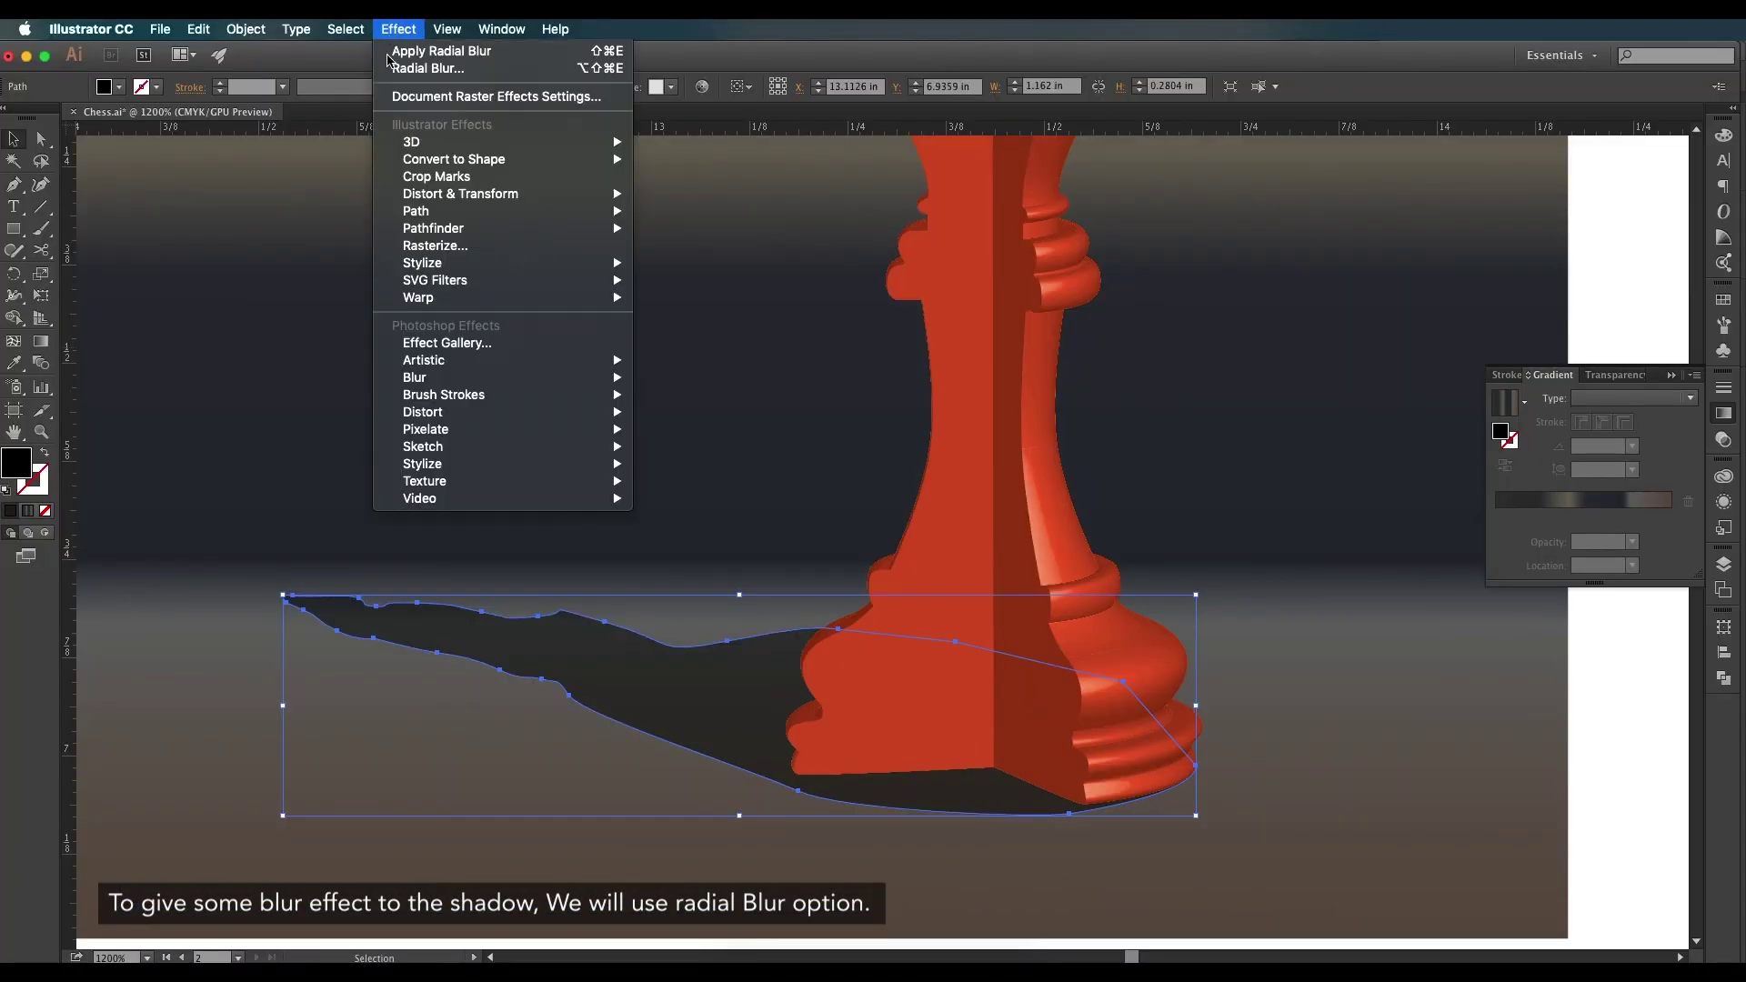
mouse_move(573, 380)
click(669, 395)
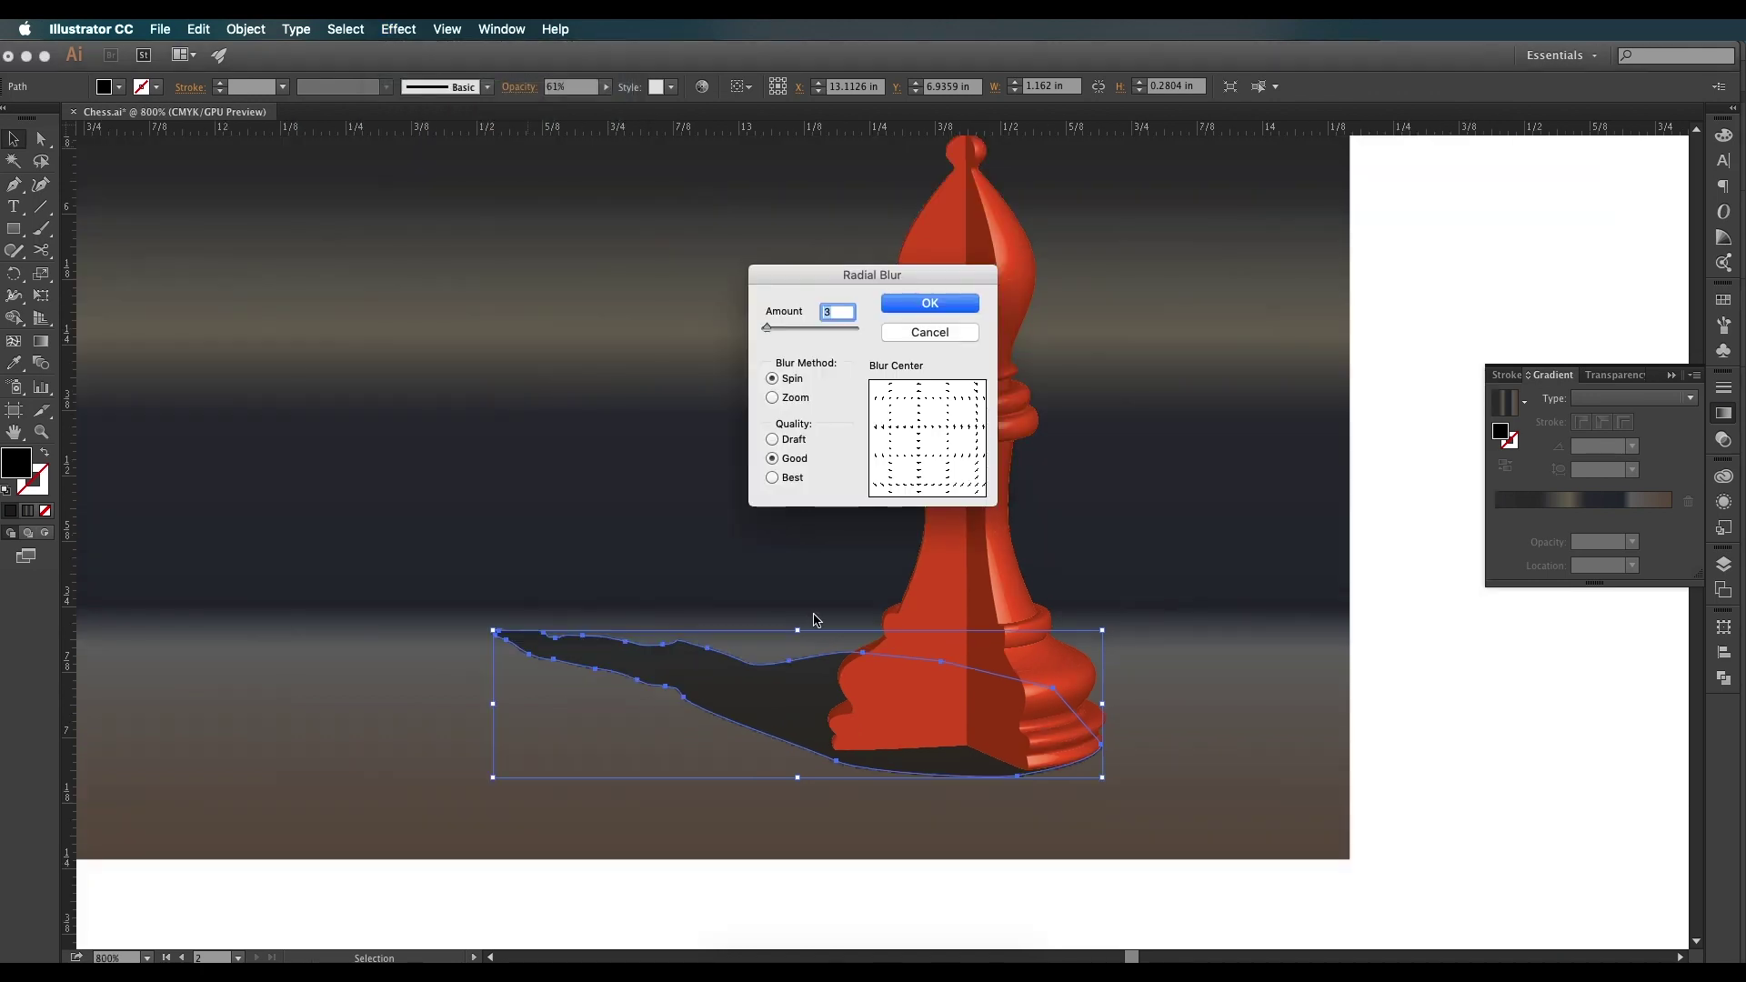
drag(910, 439, 922, 406)
click(929, 305)
click(1459, 752)
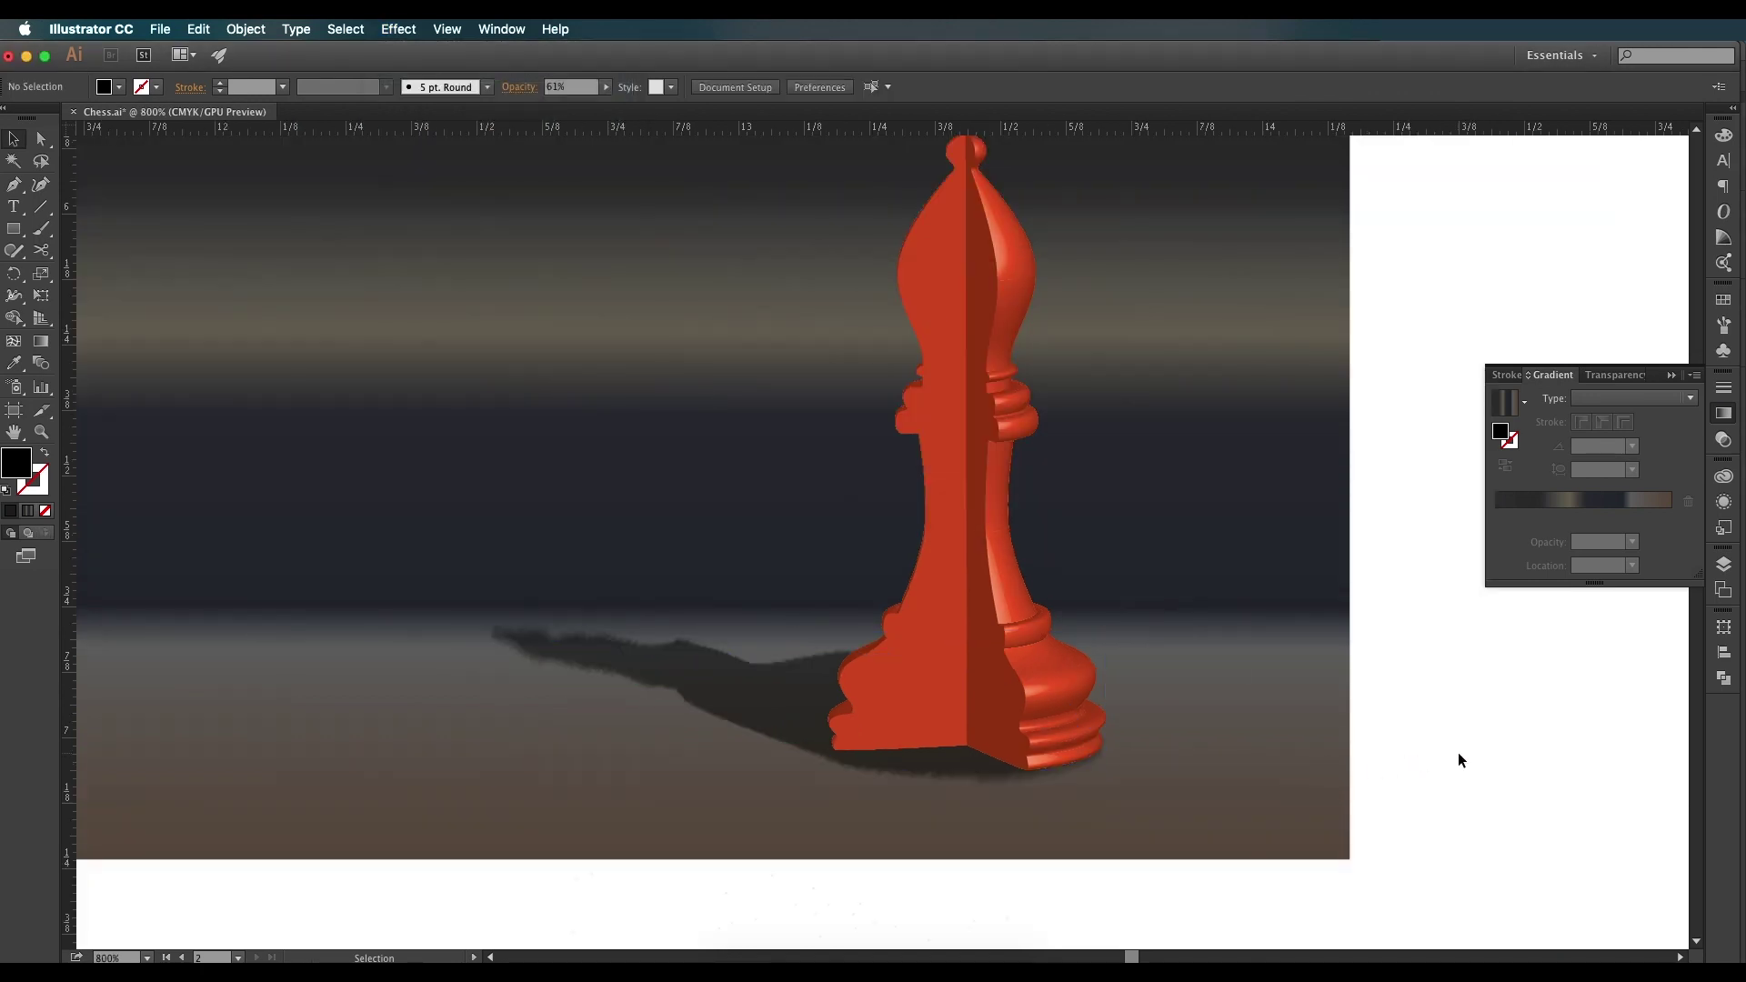
Lower the top edge of the gradient background rectangle so that it is about 1.64 in high.
scroll(1183, 751, down, 2)
scroll(1109, 728, down, 1)
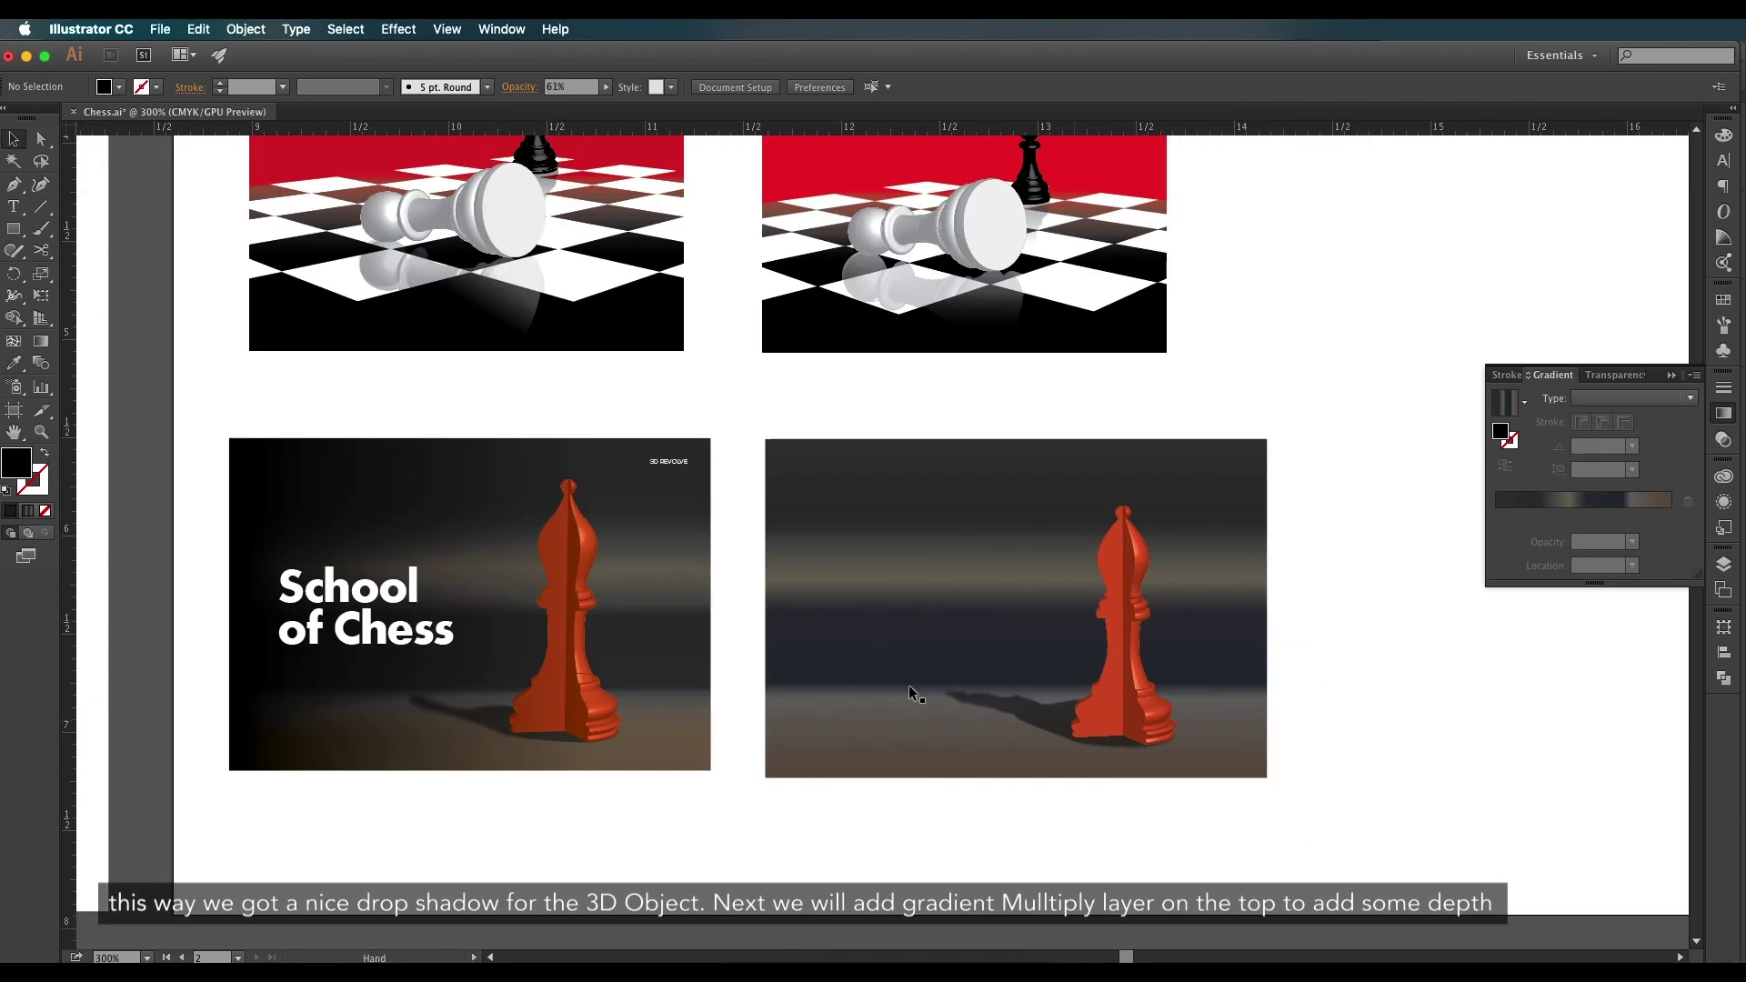
click(964, 619)
drag(1022, 445, 1021, 457)
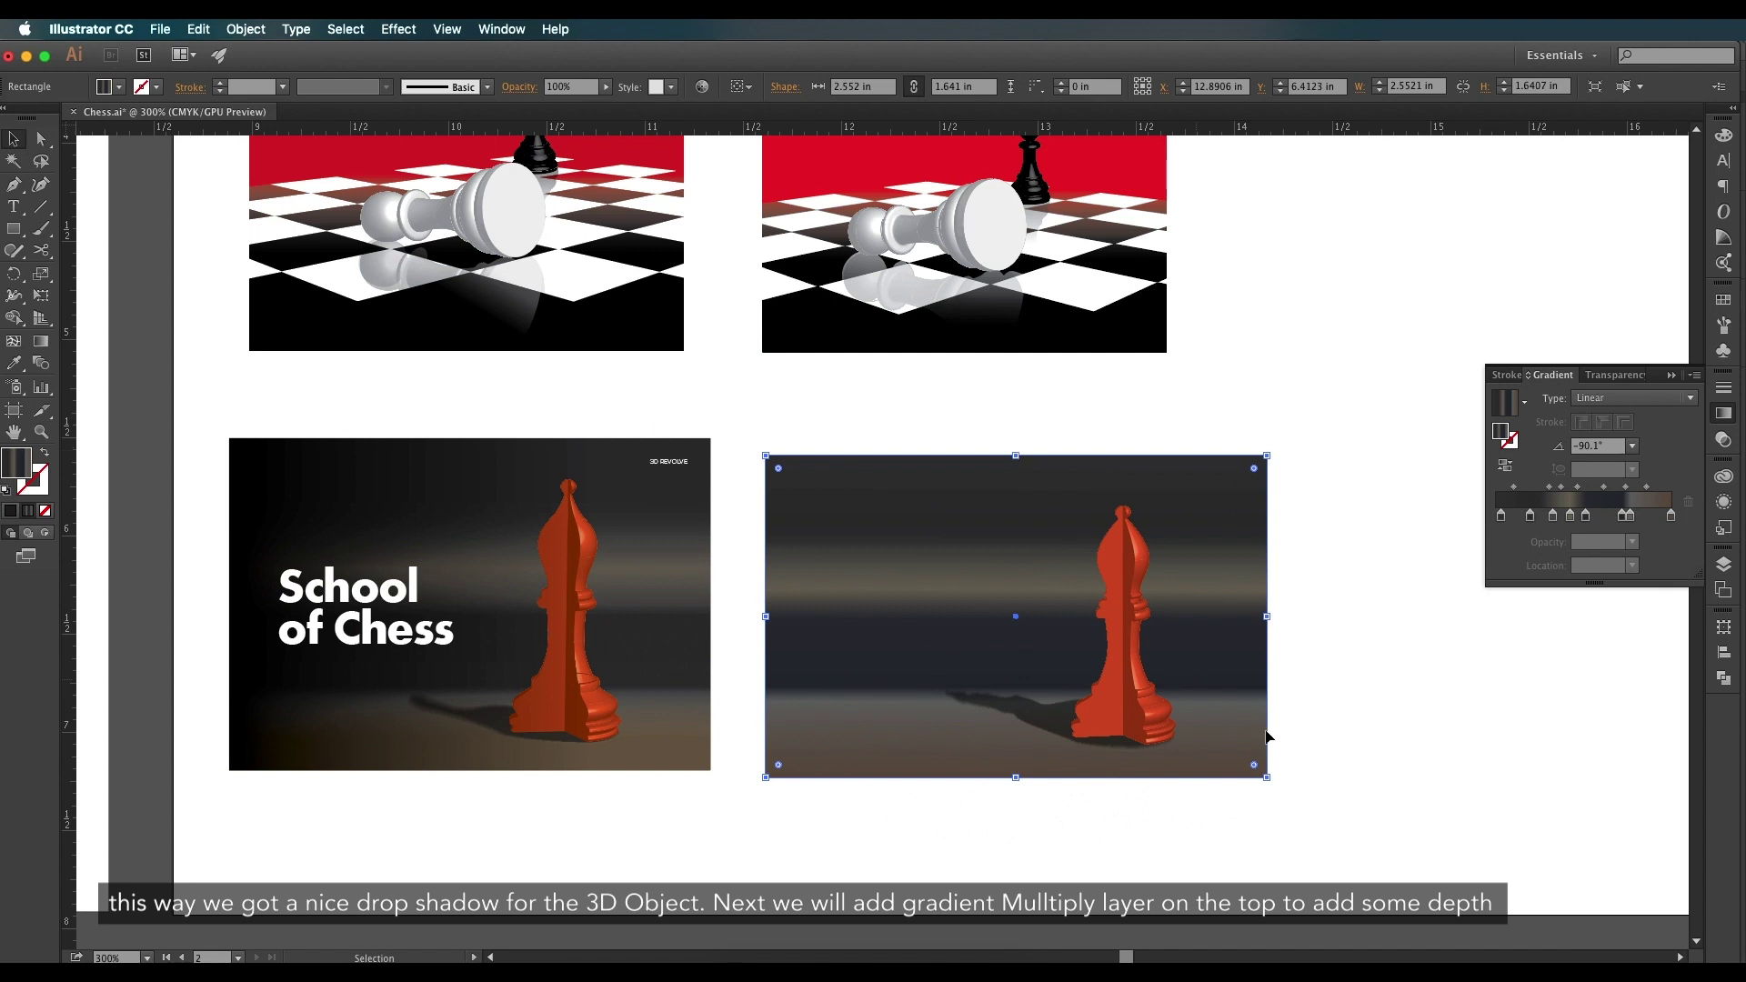
Move the background, bishop and shadow together slightly up, roughly level with the finished artwork beside them.
drag(1389, 803, 1110, 601)
mouse_move(1103, 678)
mouse_down()
mouse_move(1100, 658)
mouse_move(1100, 673)
mouse_up()
drag(1208, 680, 1210, 680)
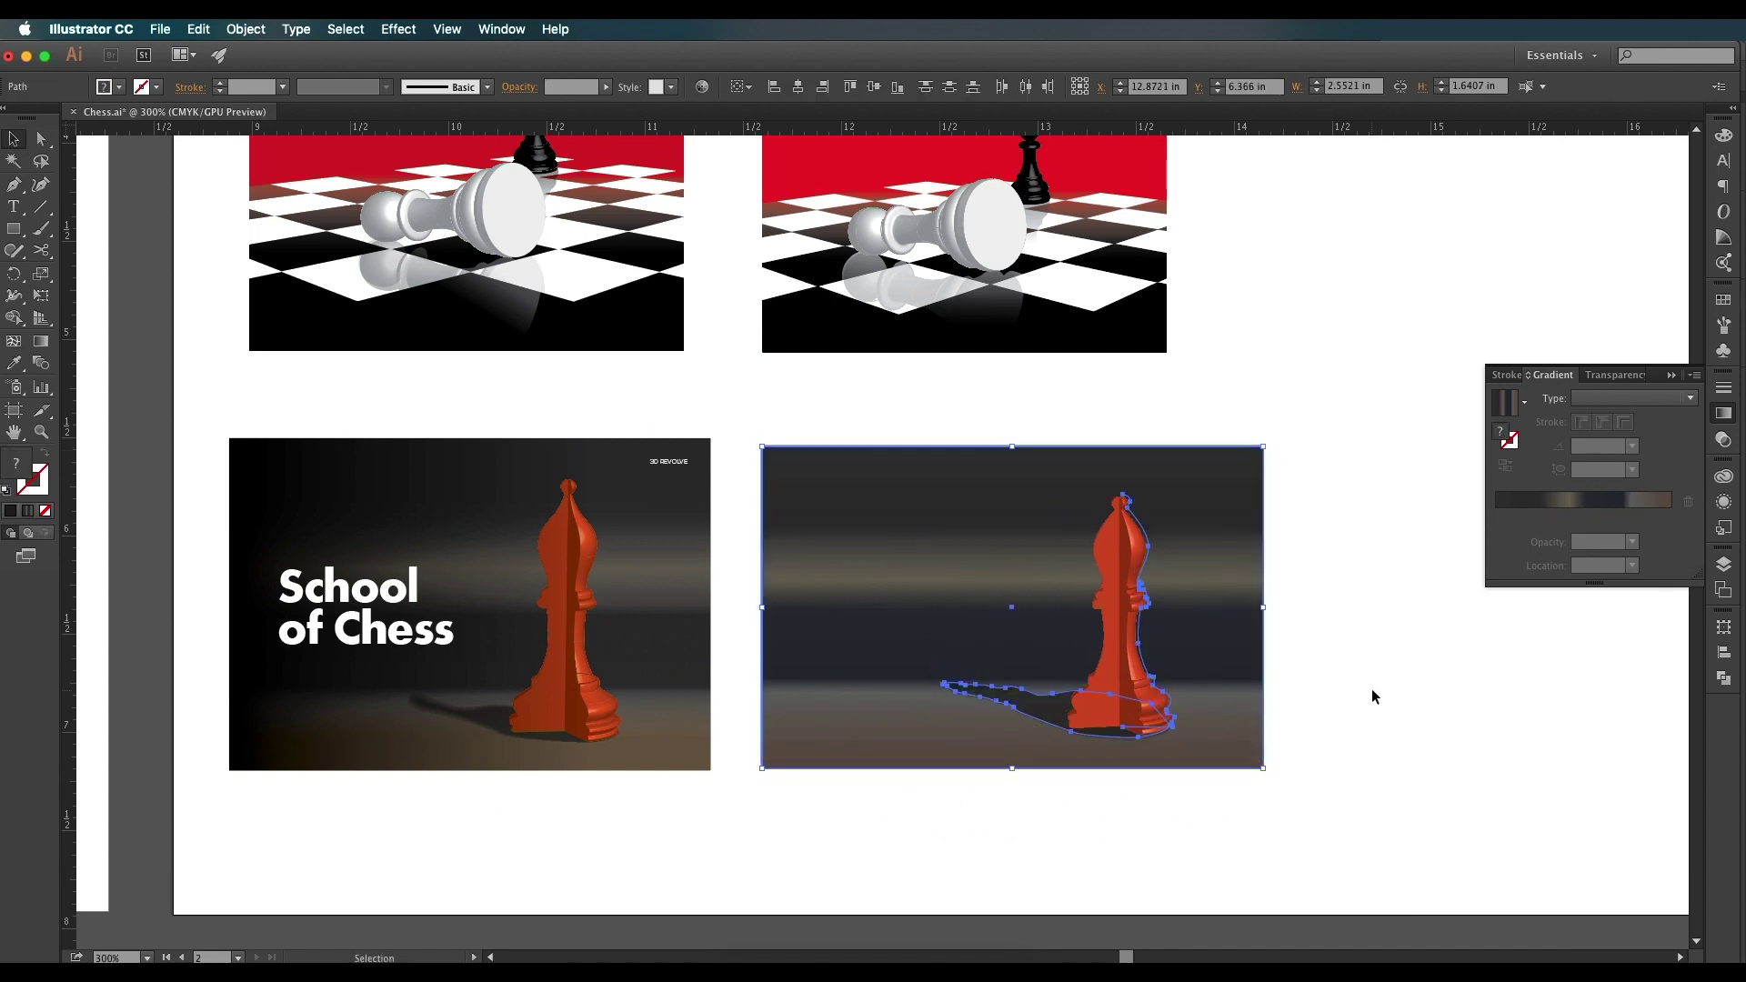
click(1302, 715)
Scale the bishop and its shadow up slightly together on the background.
click(1119, 668)
key(super+equal)
key(super+equal)
key(super+equal)
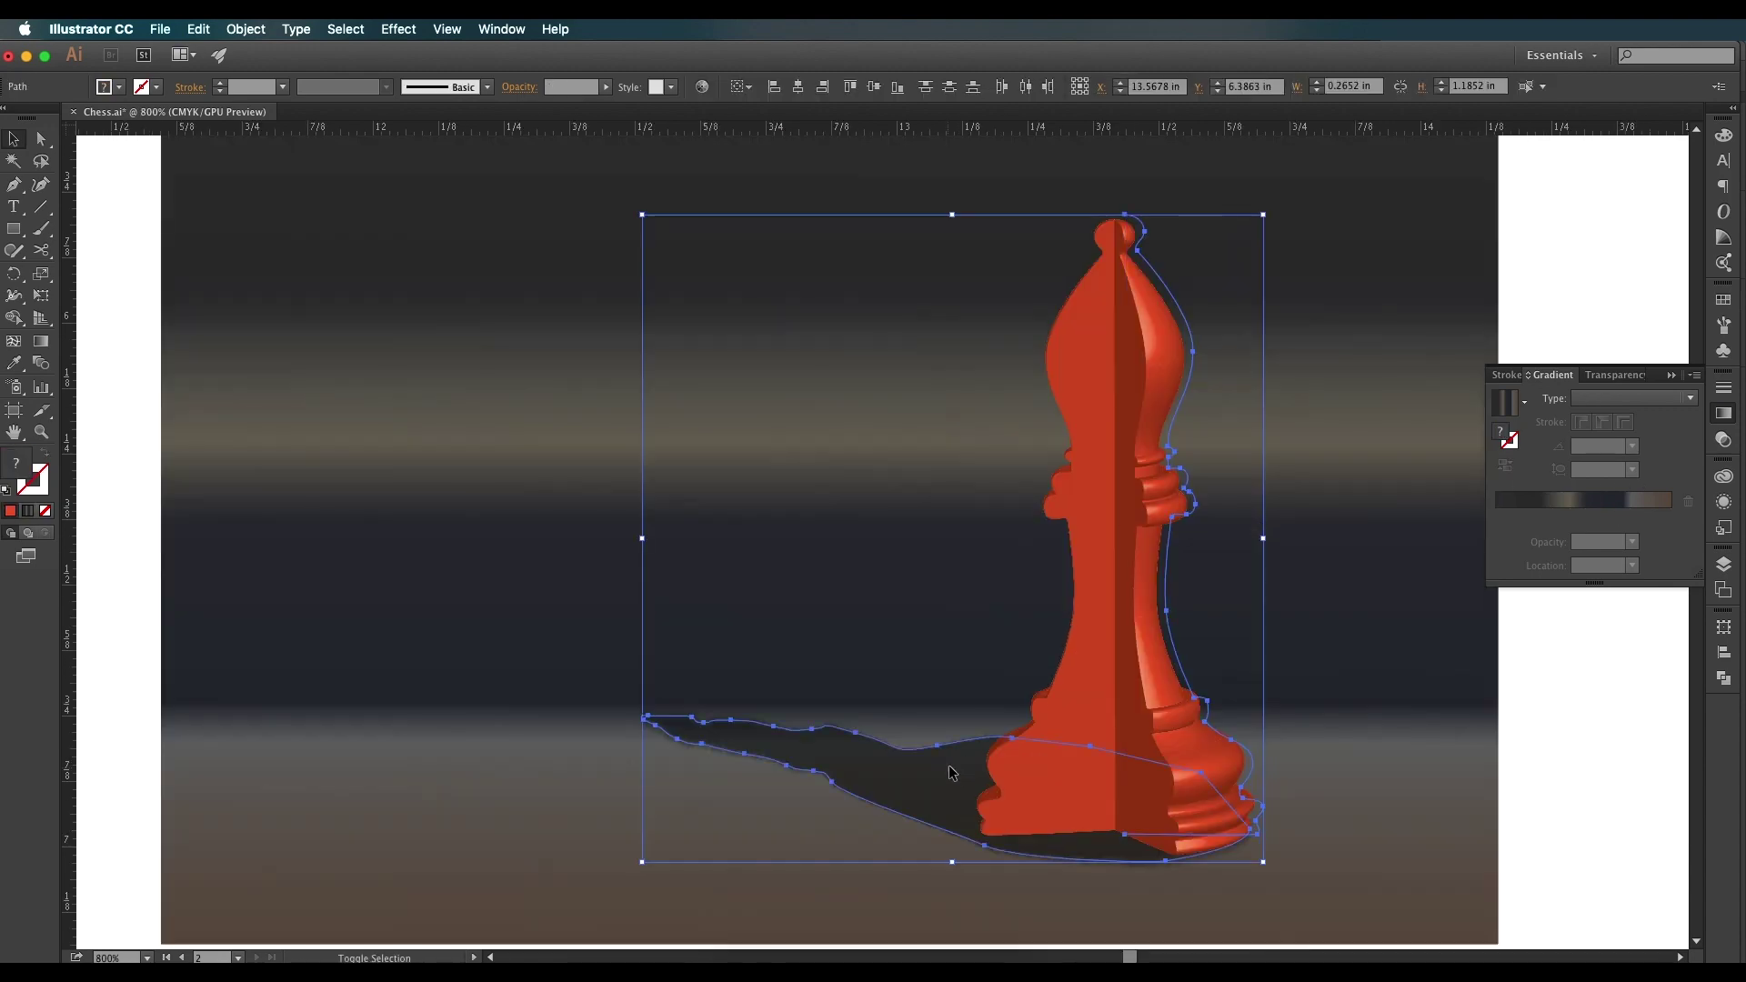
drag(1264, 216, 1282, 195)
key(super+minus)
key(super+minus)
click(1410, 695)
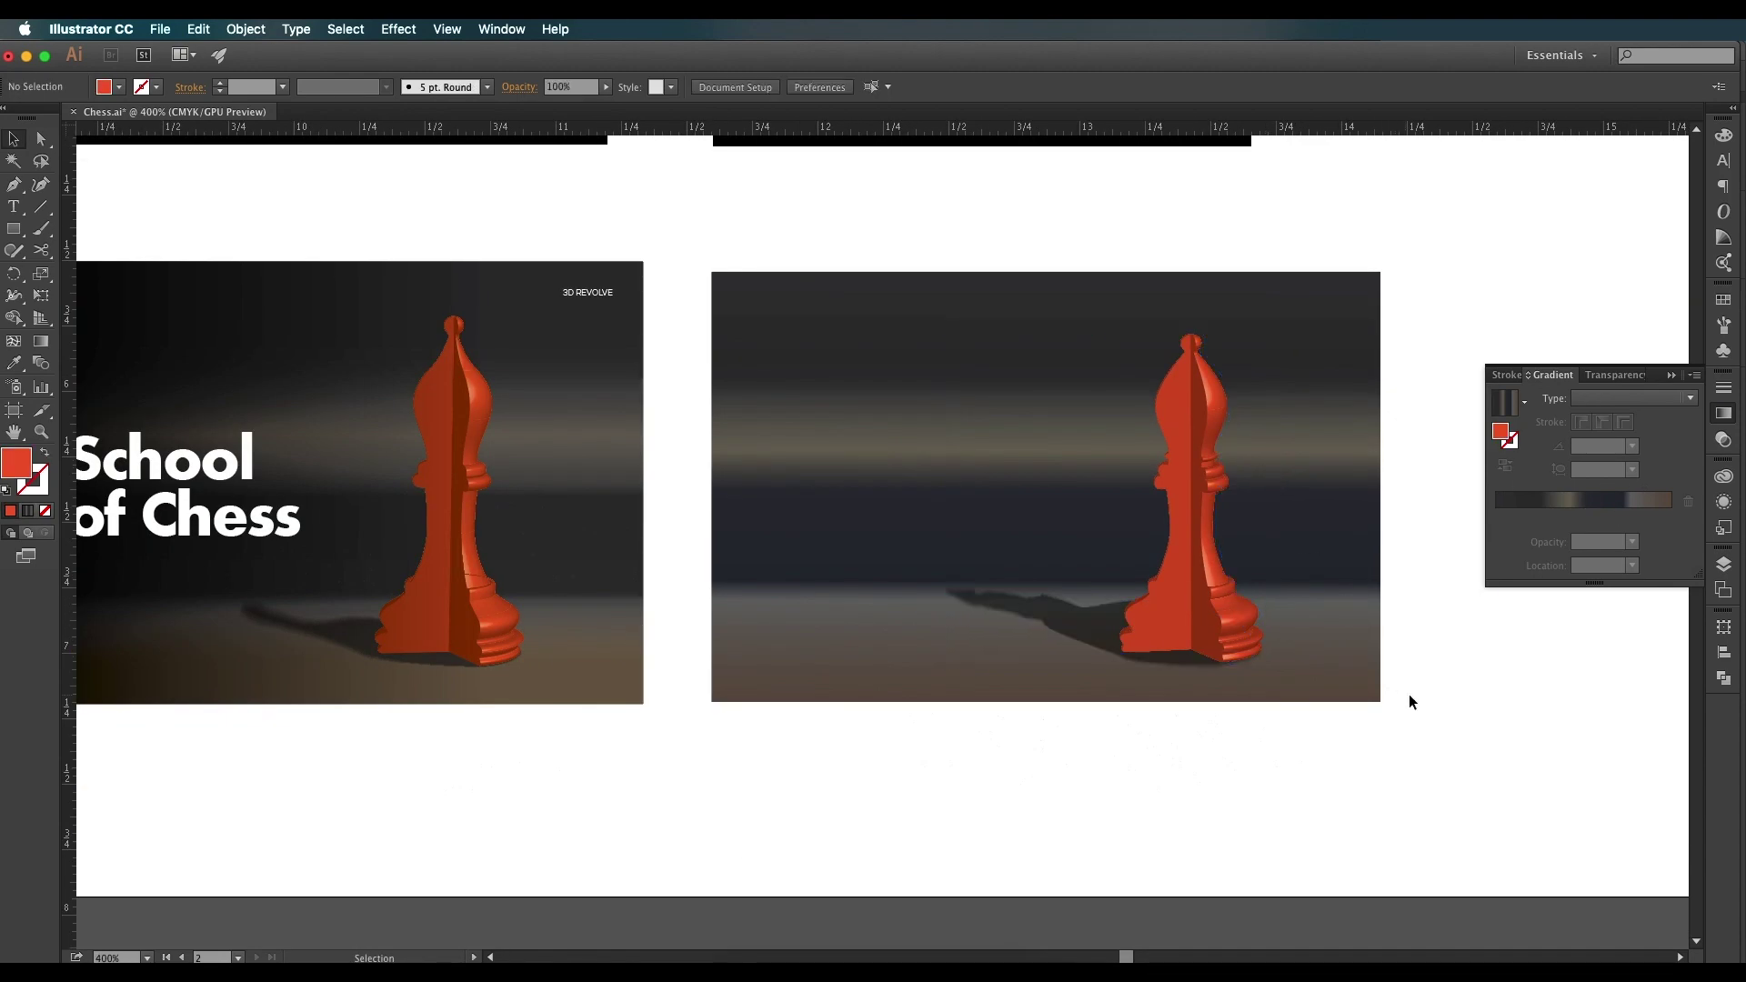
click(1176, 641)
key(v)
click(892, 721)
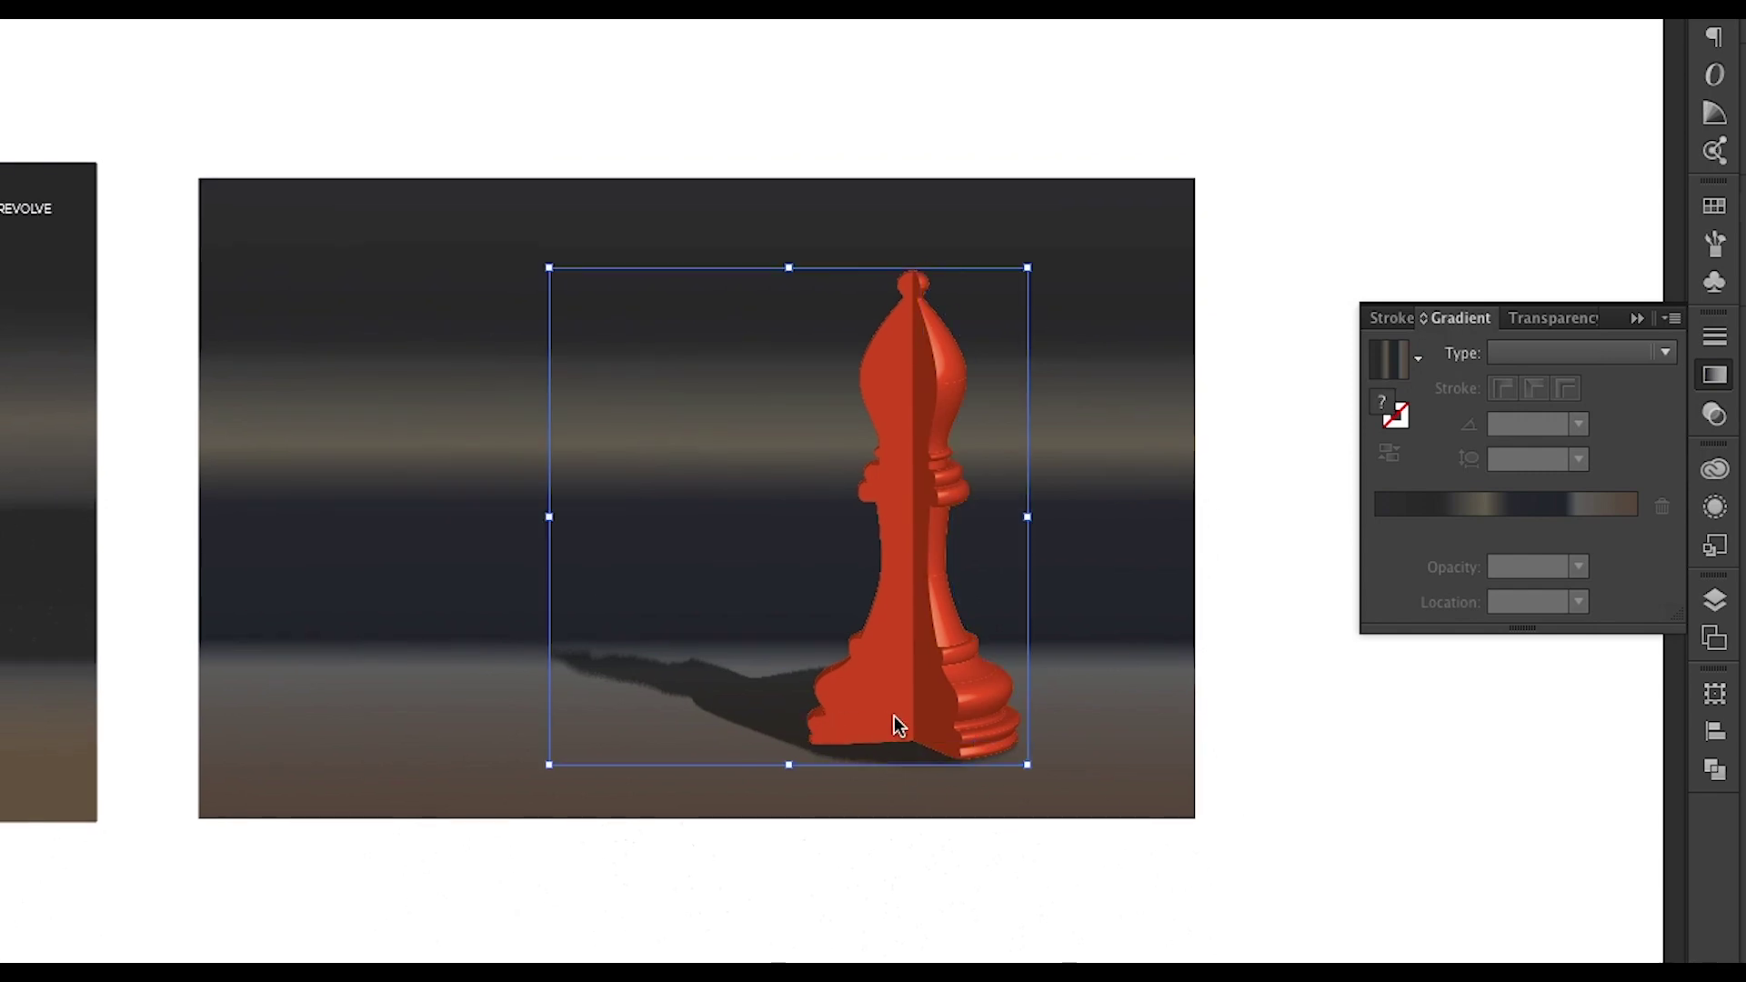
double_click(885, 721)
key(super+z)
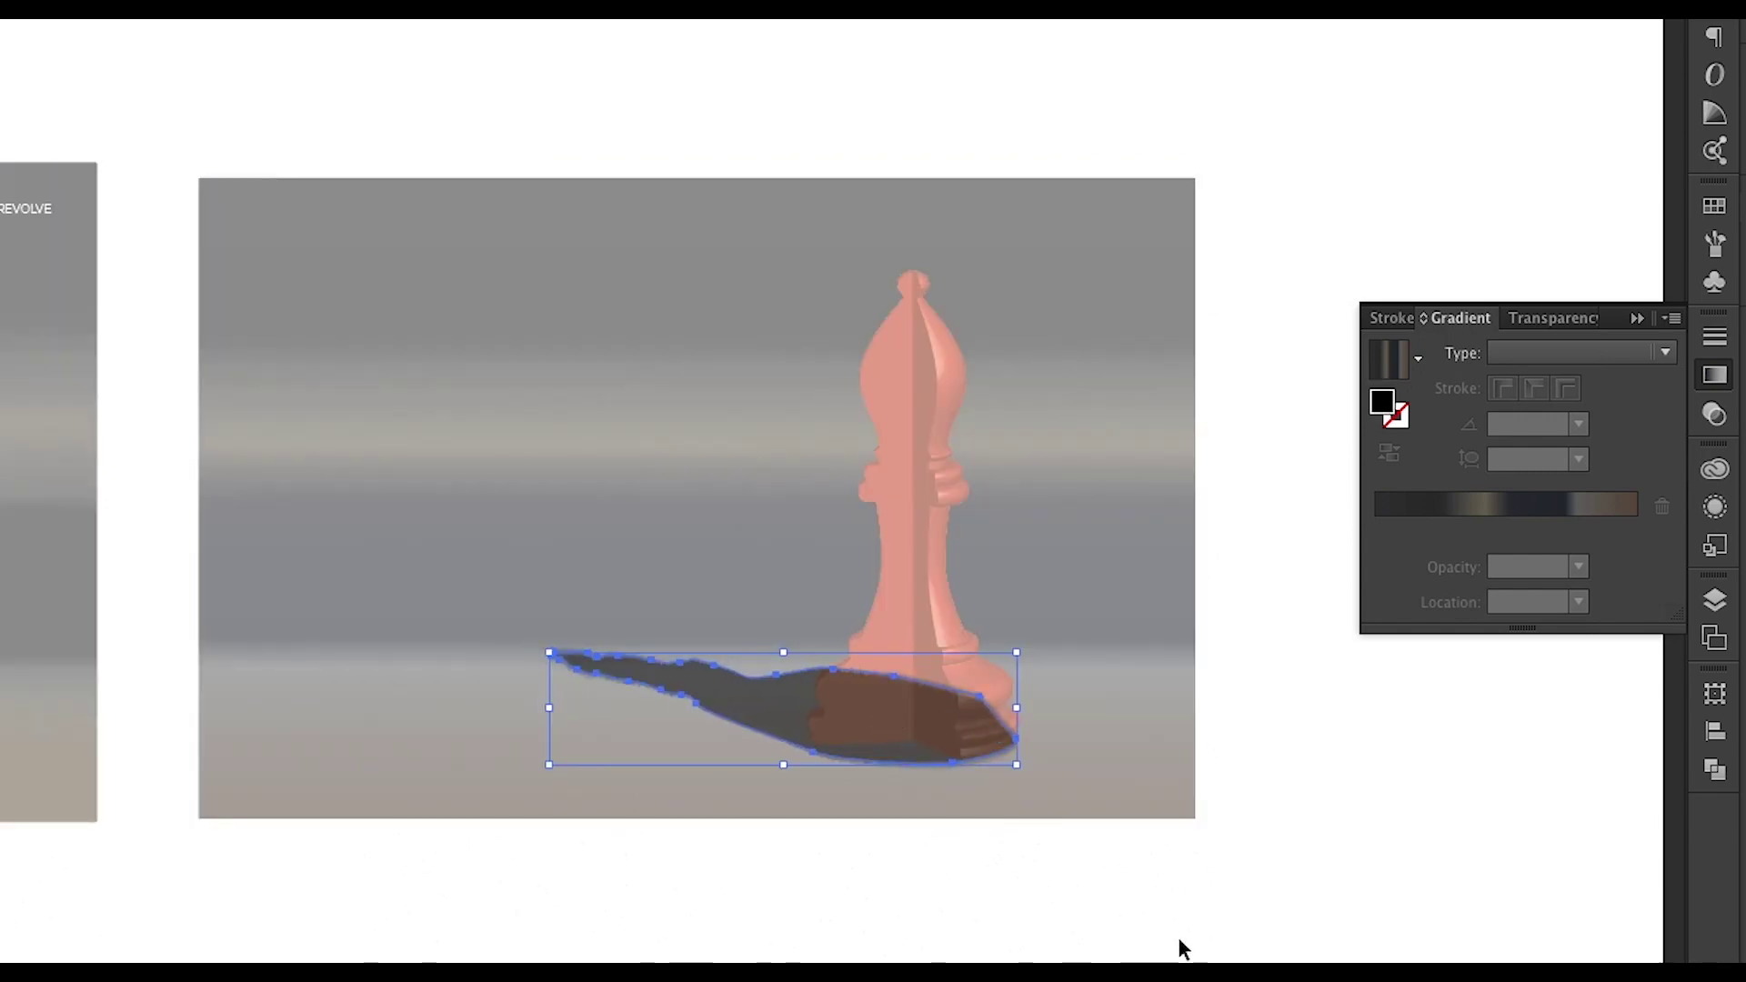
double_click(1164, 941)
Copy the background rectangle, paste it in front in place and bring the copy to the front of all objects.
drag(814, 631, 852, 635)
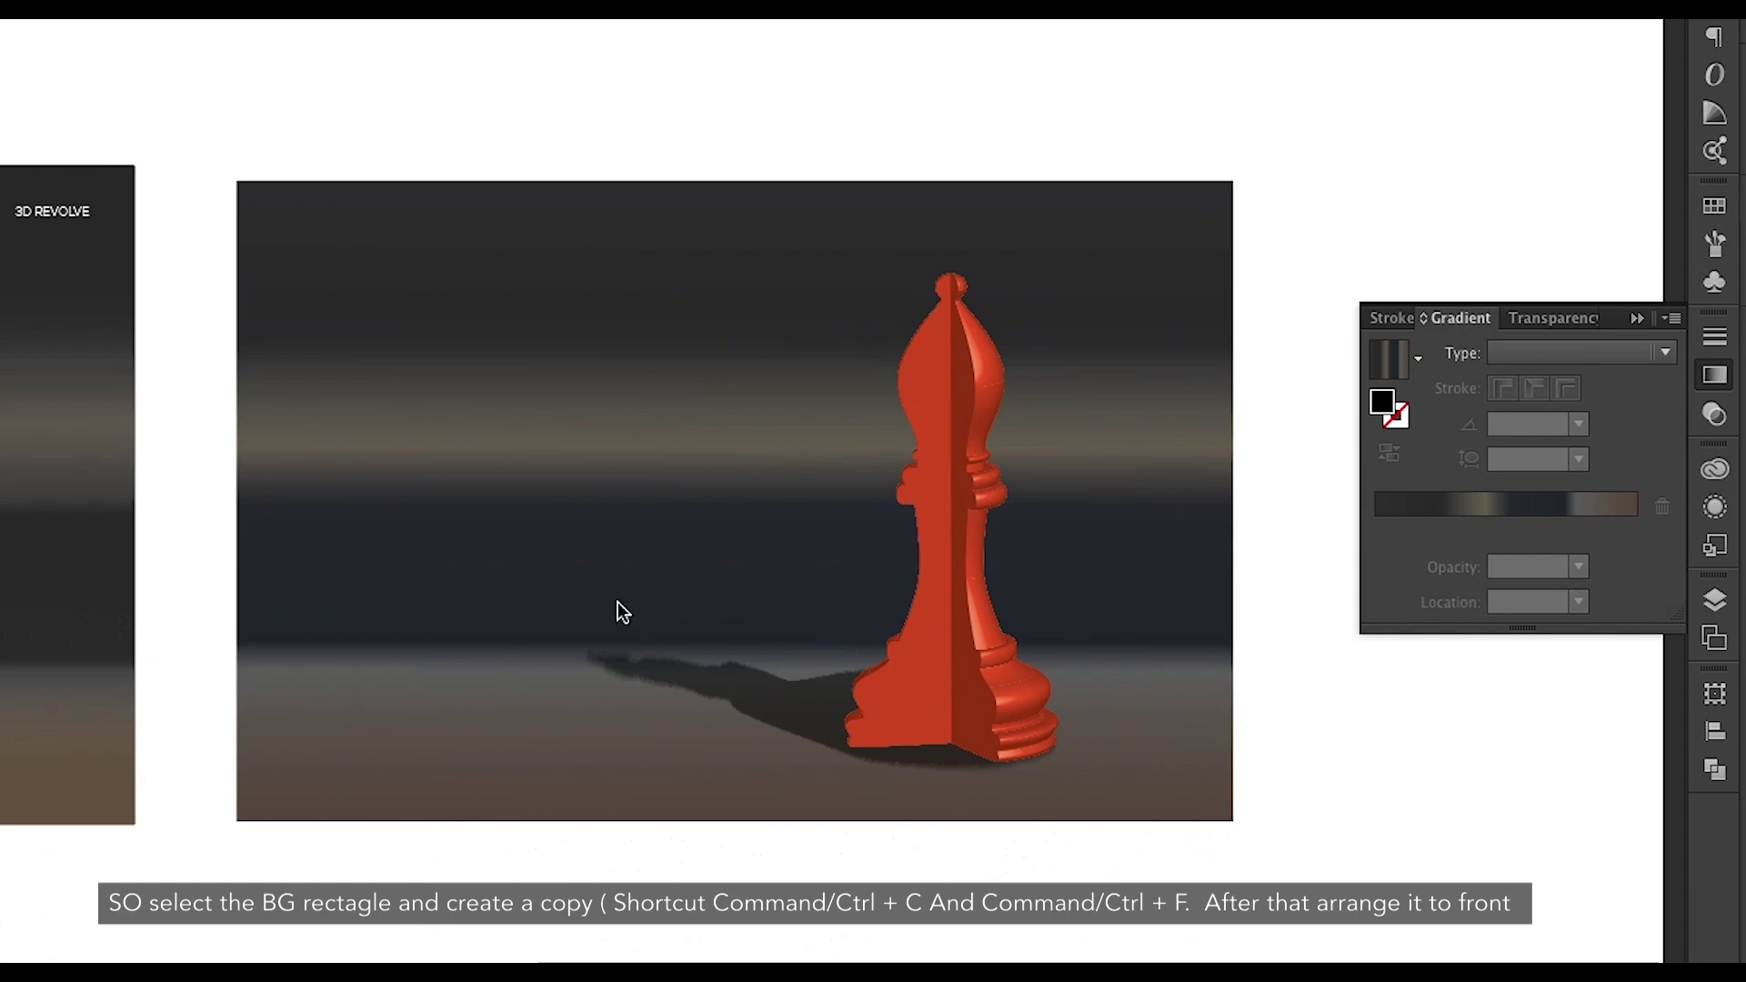
drag(619, 612, 657, 594)
click(573, 483)
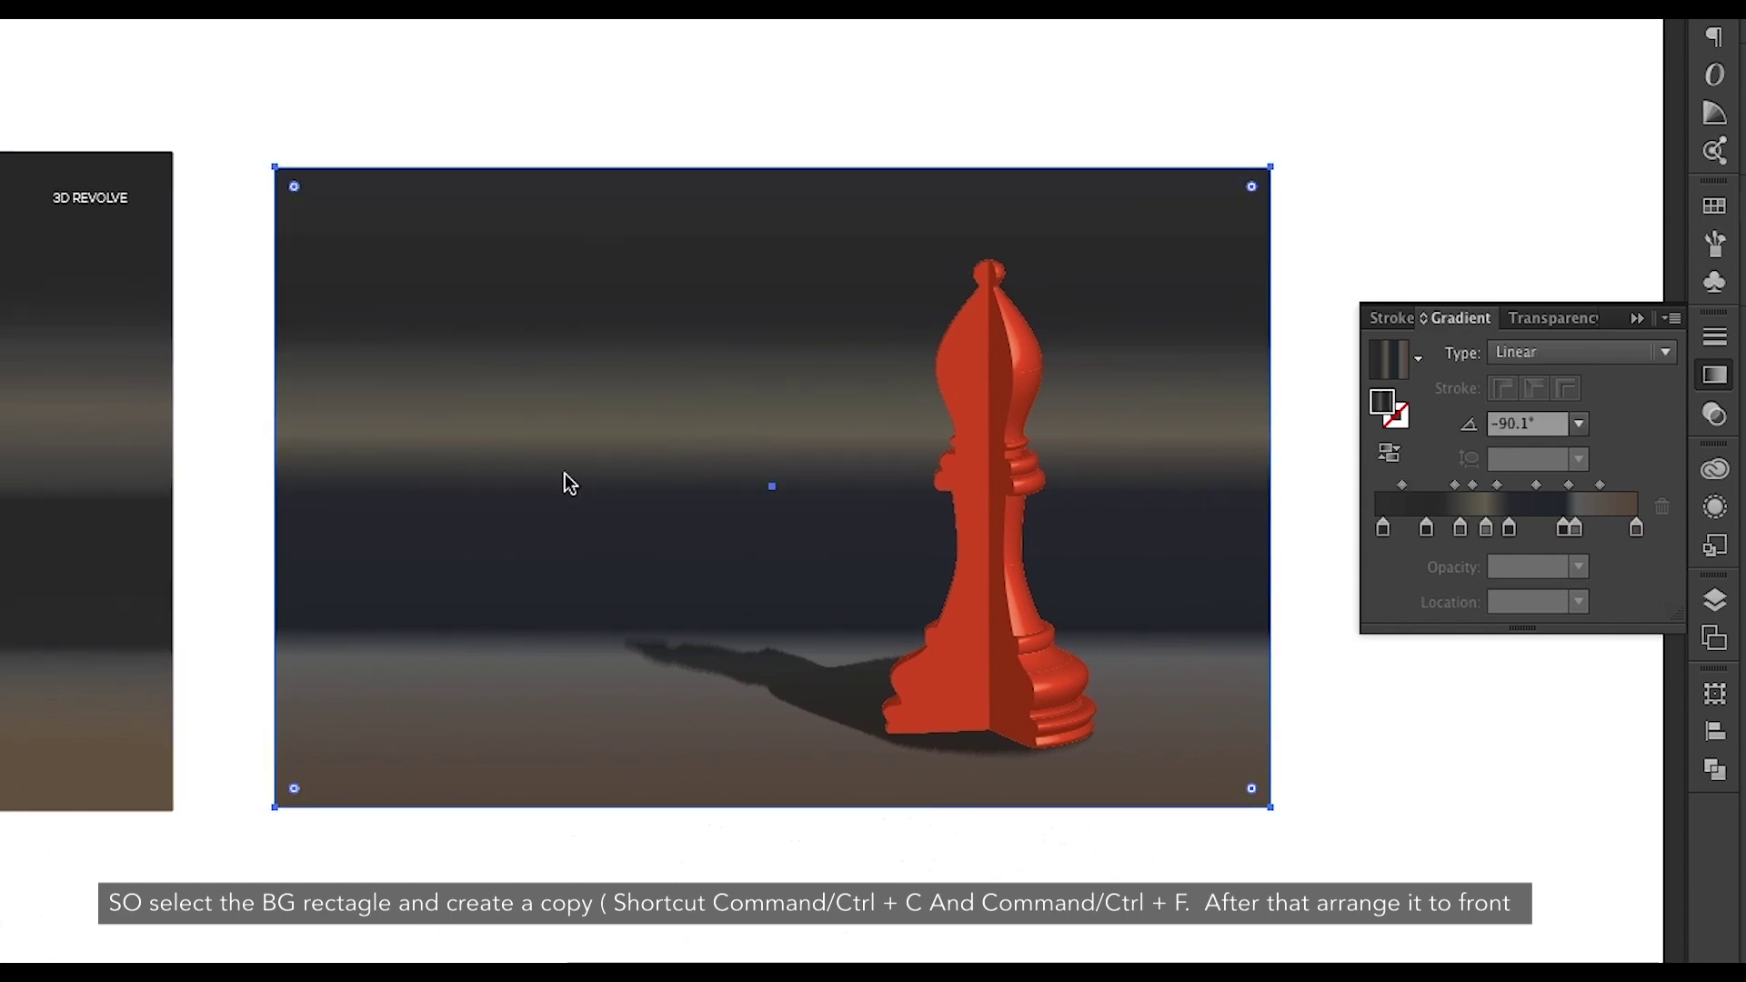
key(super+c)
key(super+f)
right_click(604, 458)
mouse_move(745, 821)
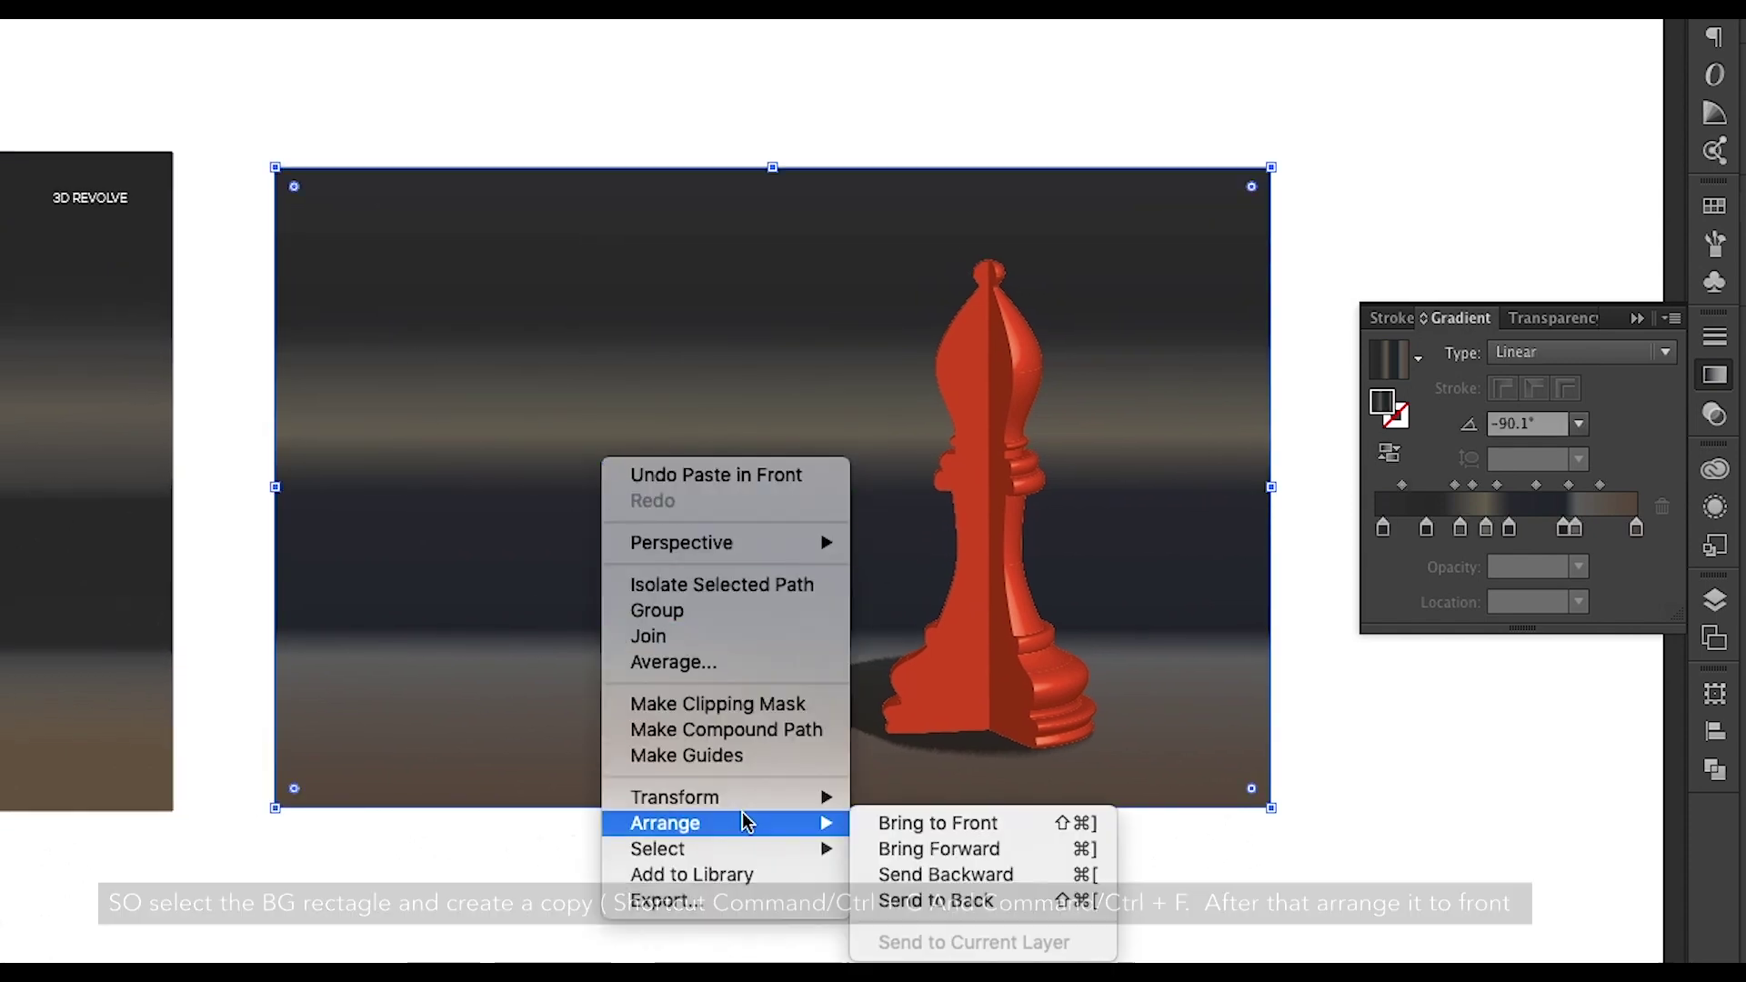
click(905, 823)
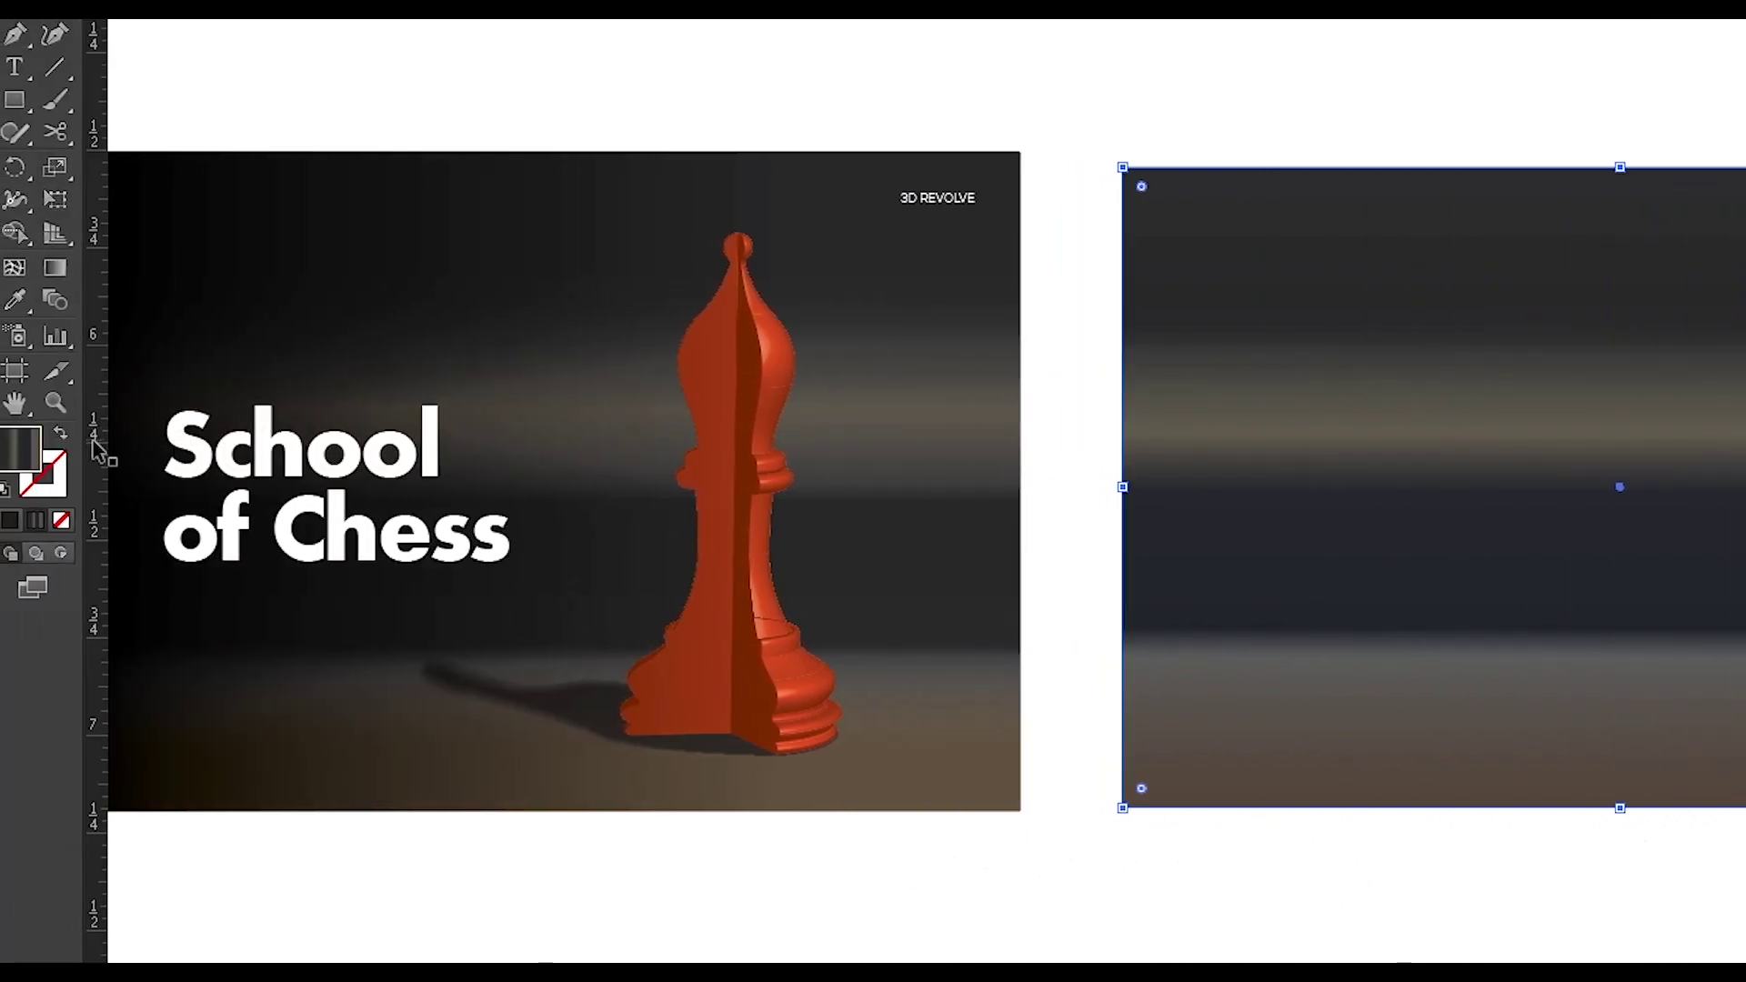
Fill the front rectangle copy with the White, Black linear gradient preset.
click(55, 267)
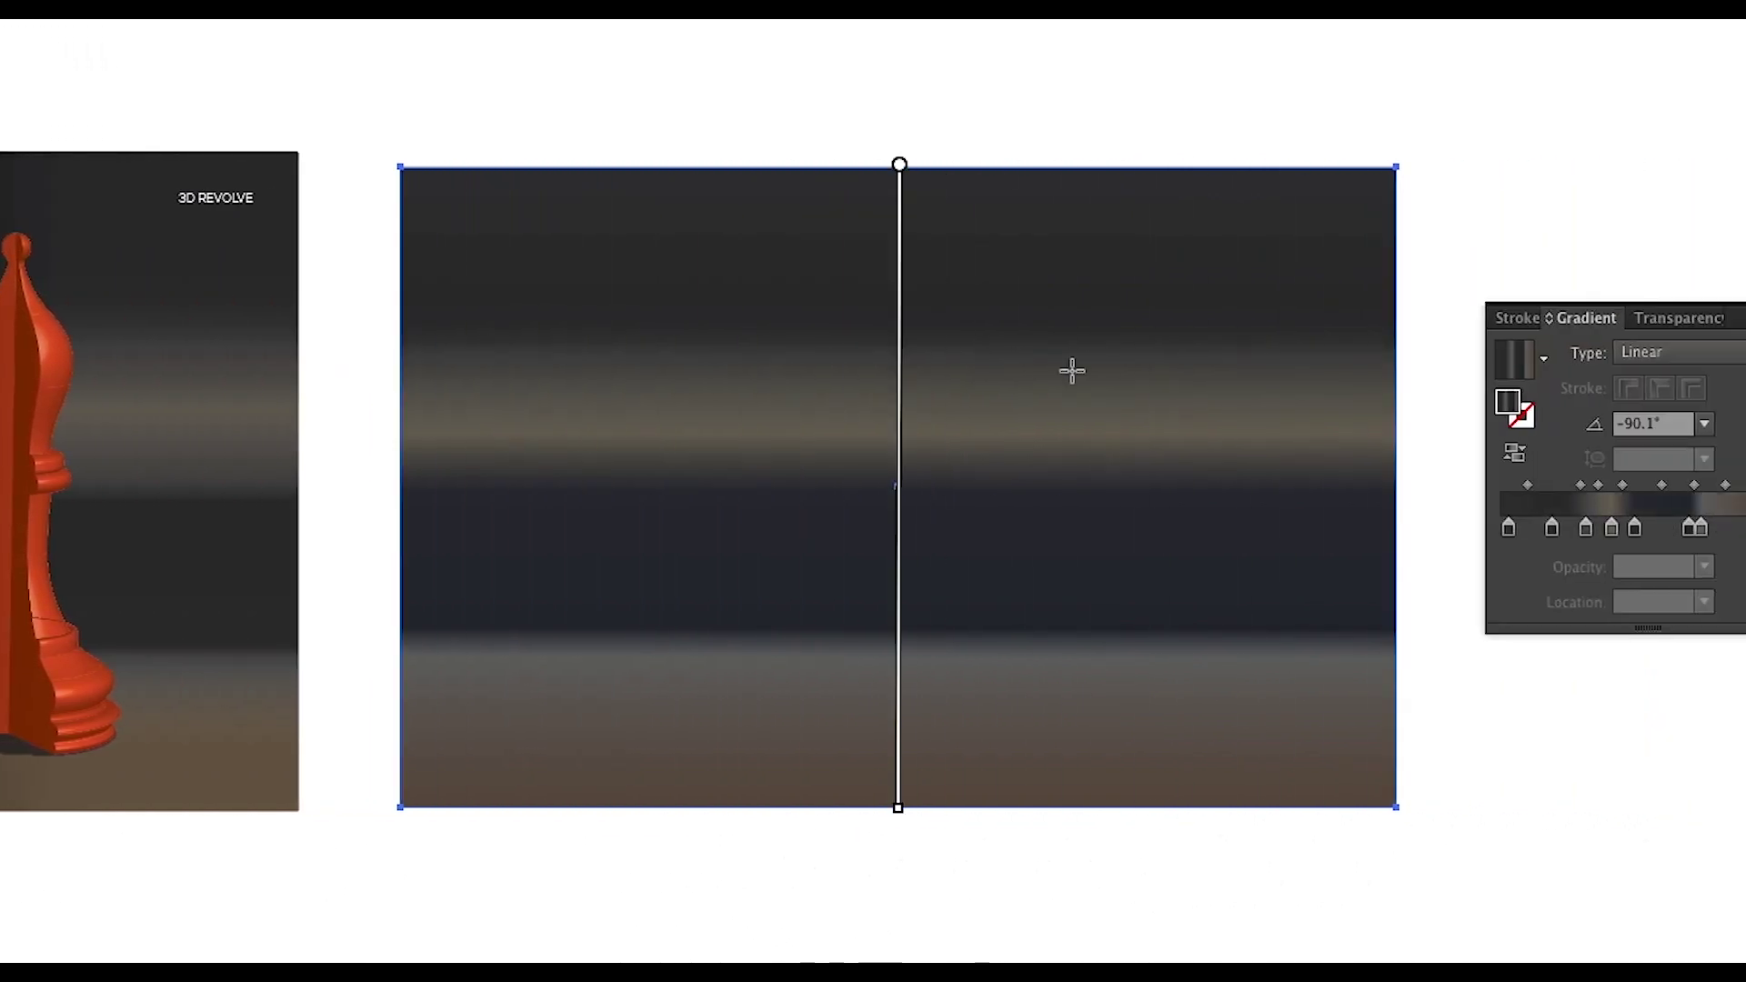
click(1543, 357)
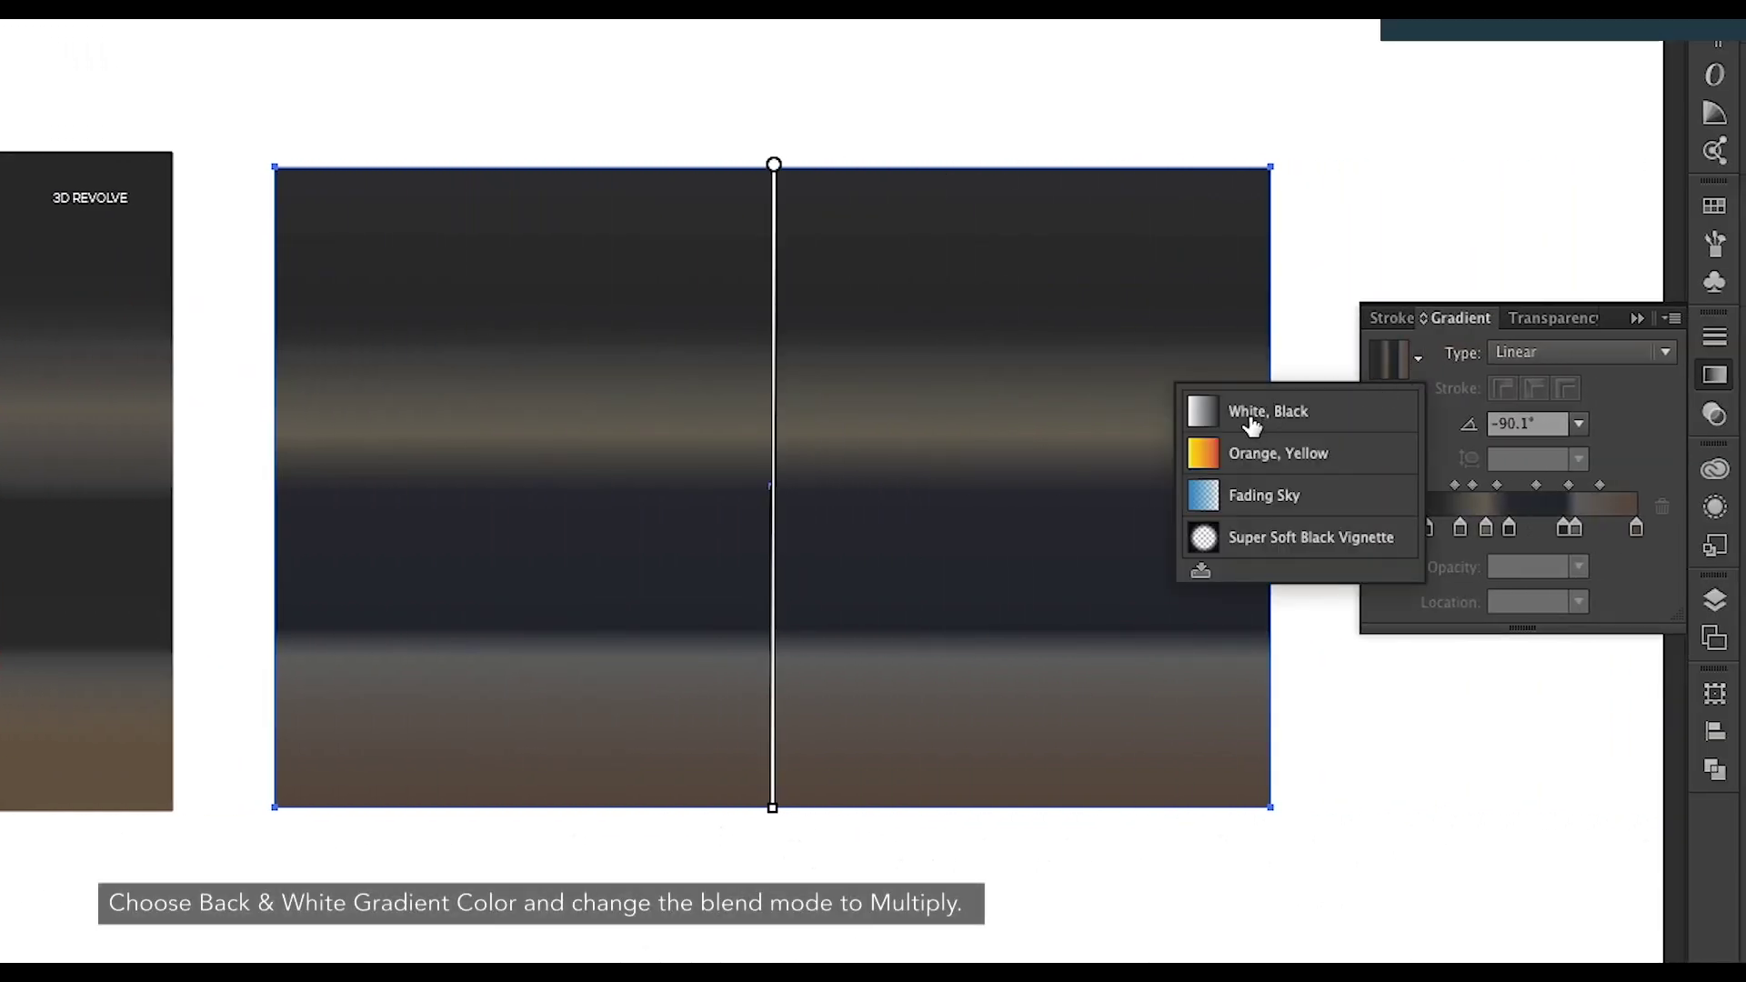
click(1413, 414)
click(1282, 417)
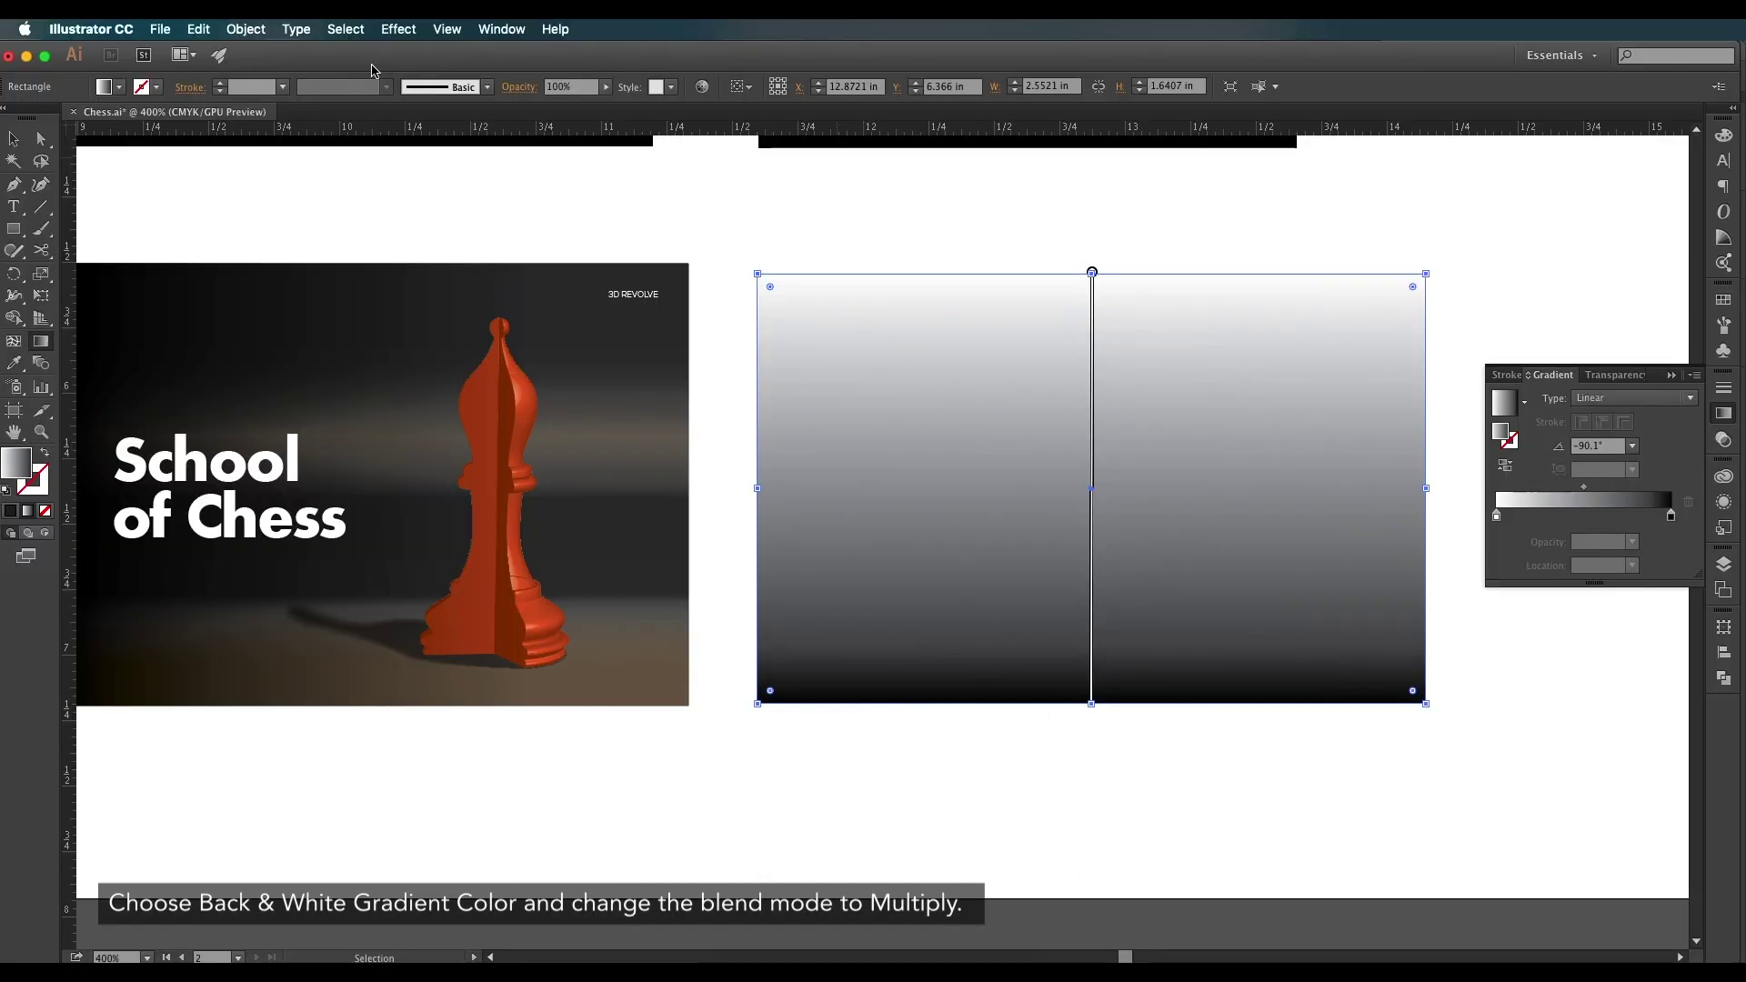
Set the front gradient rectangle's blend mode to Multiply.
click(520, 87)
click(400, 117)
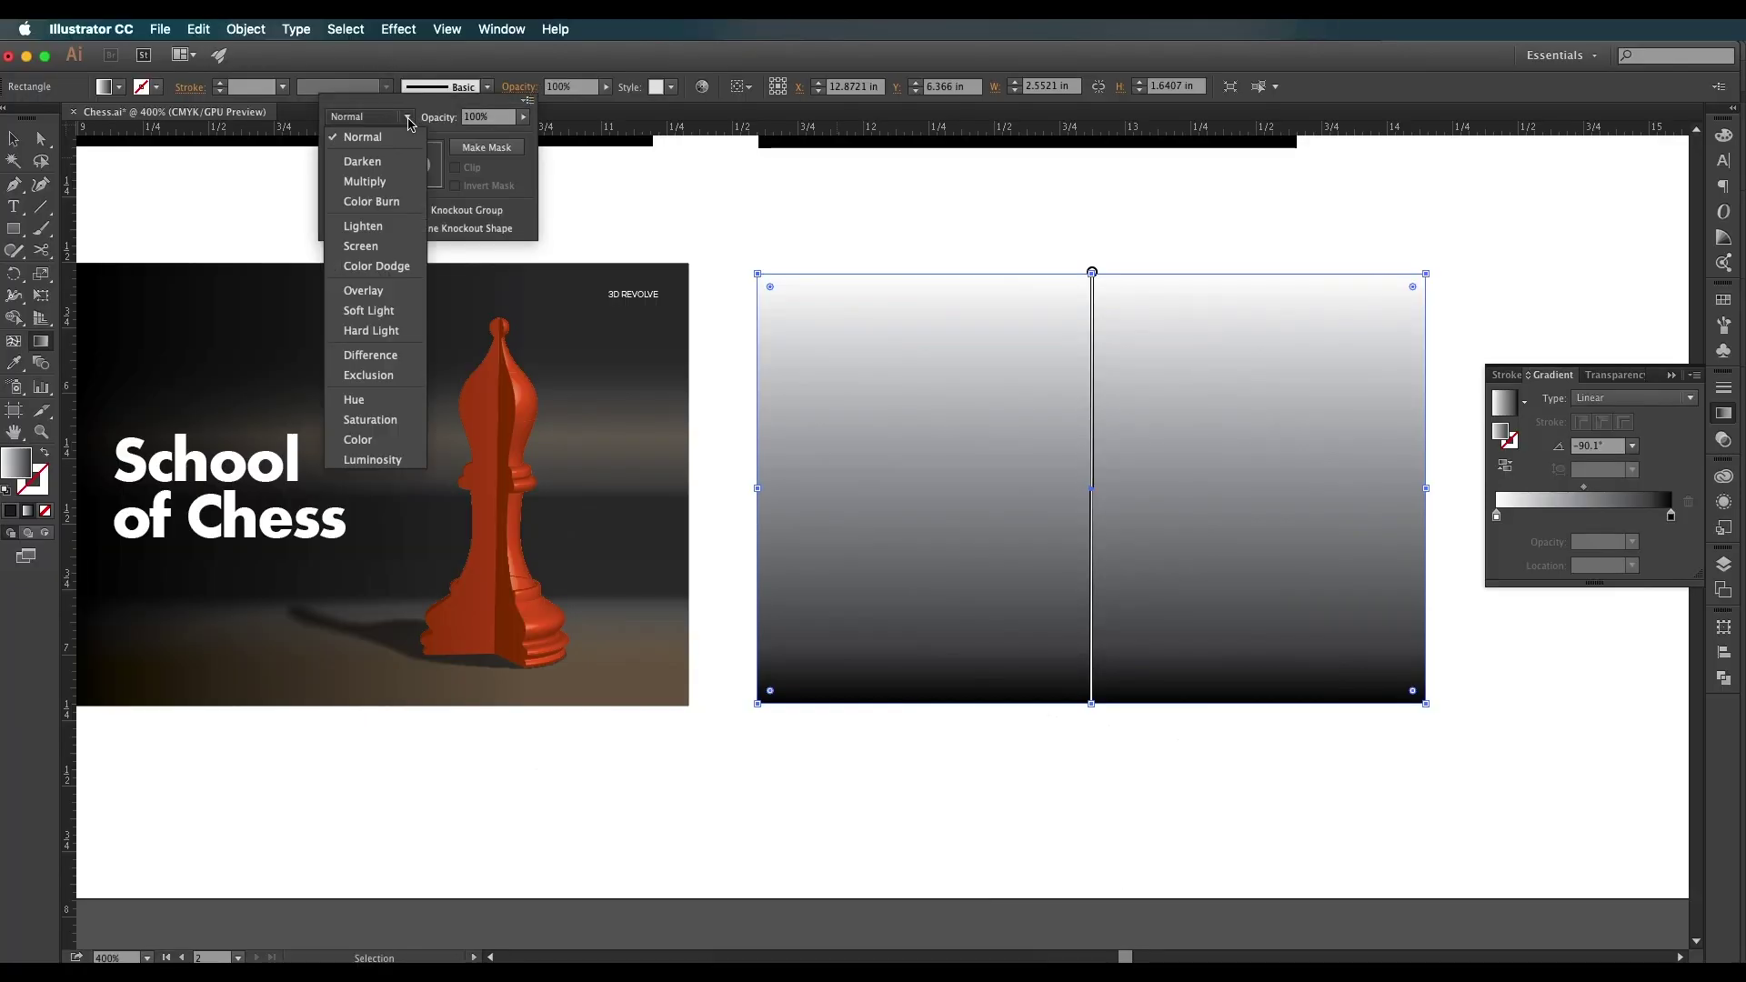
click(385, 182)
click(884, 468)
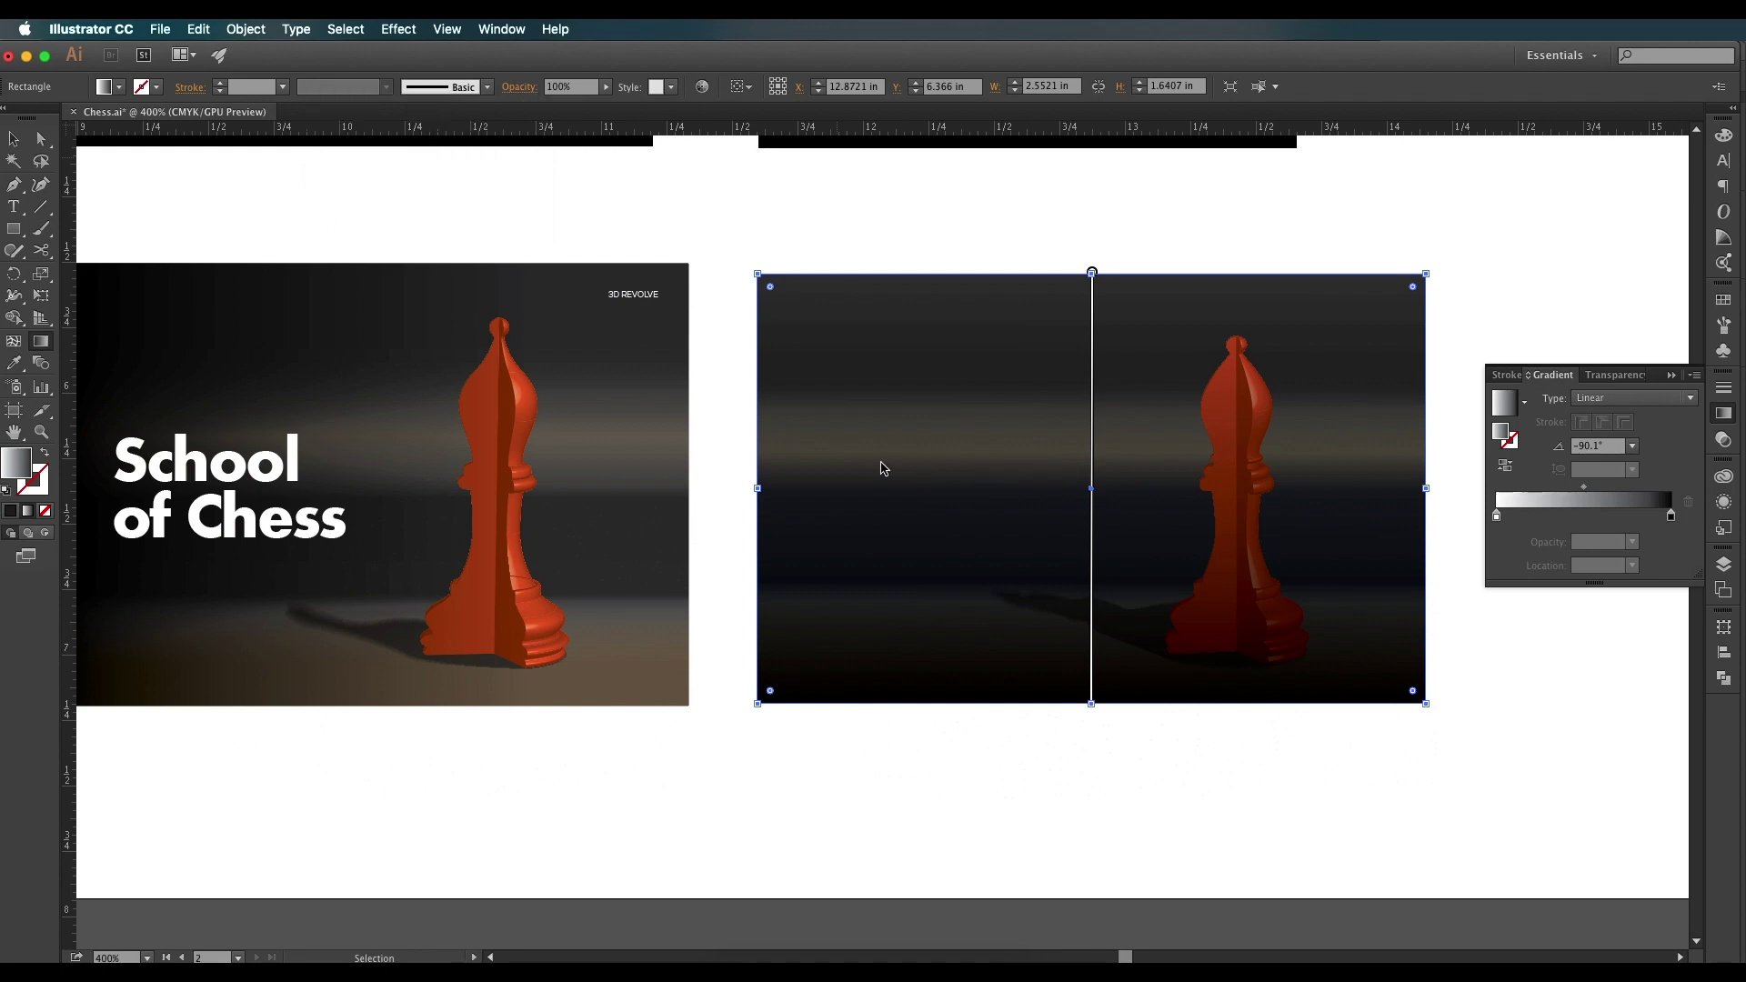
Run the overlay gradient horizontally at 180° with black at the left edge, shift its white stop slightly inward, and use 82% opacity.
mouse_move(778, 468)
mouse_down()
mouse_move(1349, 476)
mouse_move(855, 456)
mouse_up()
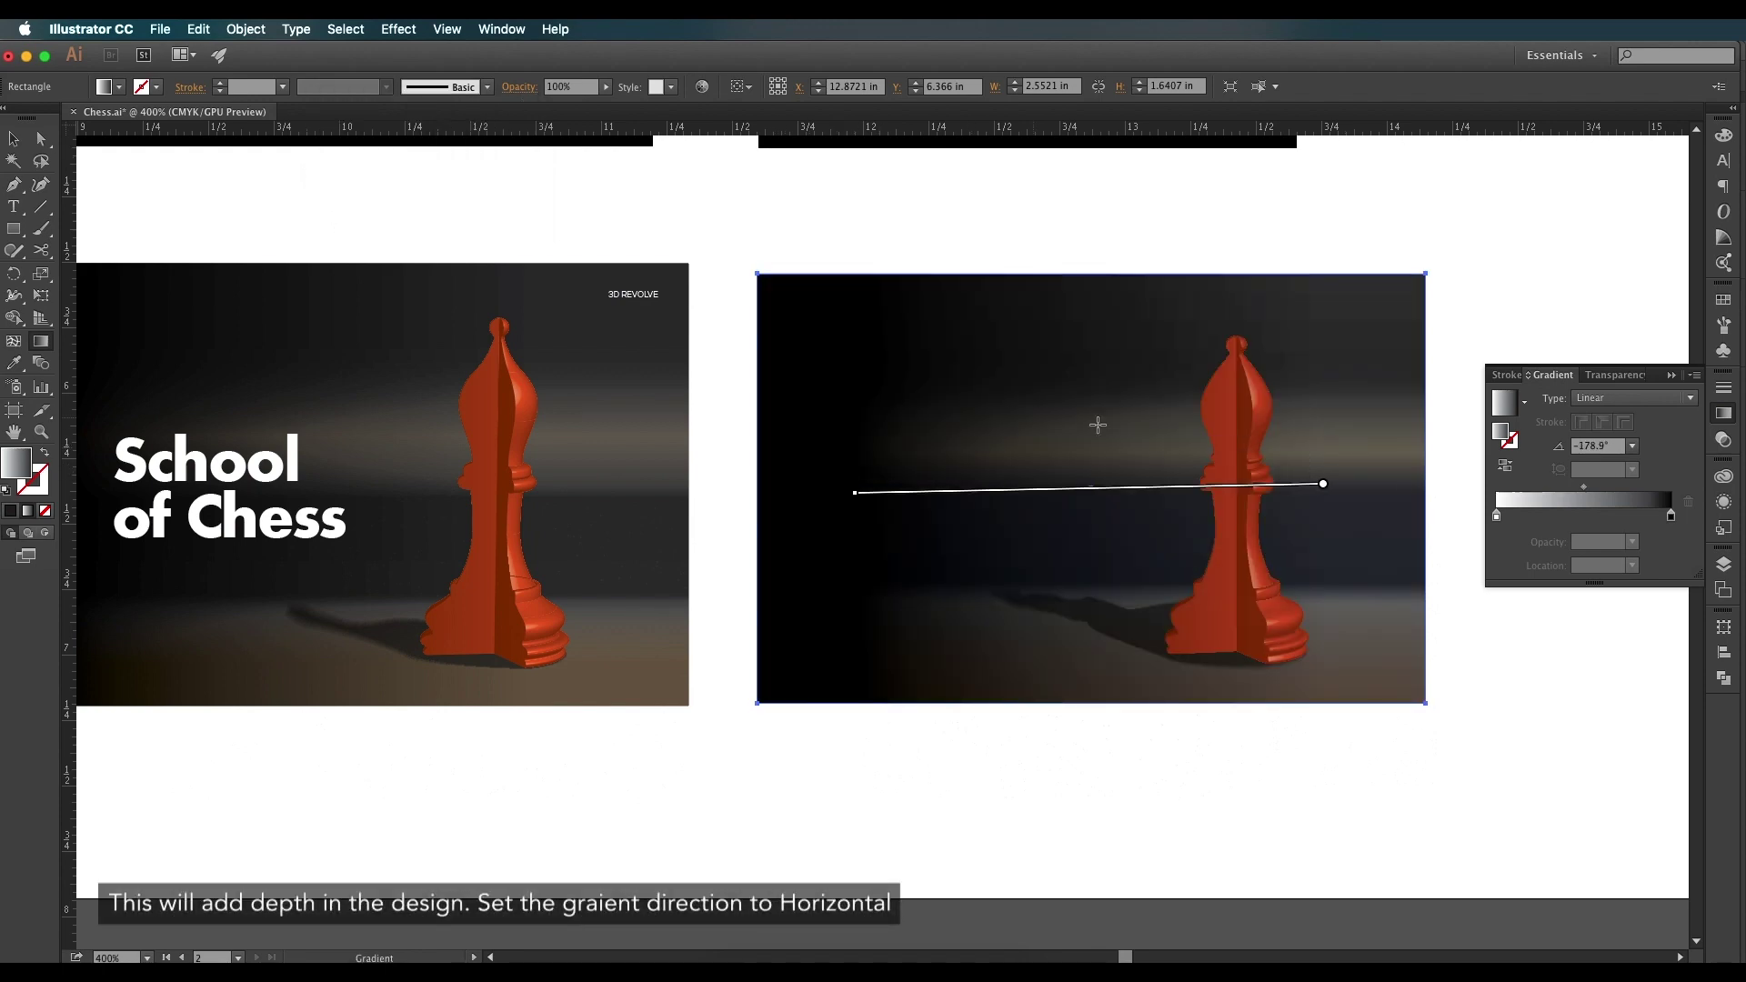
drag(1302, 446, 768, 456)
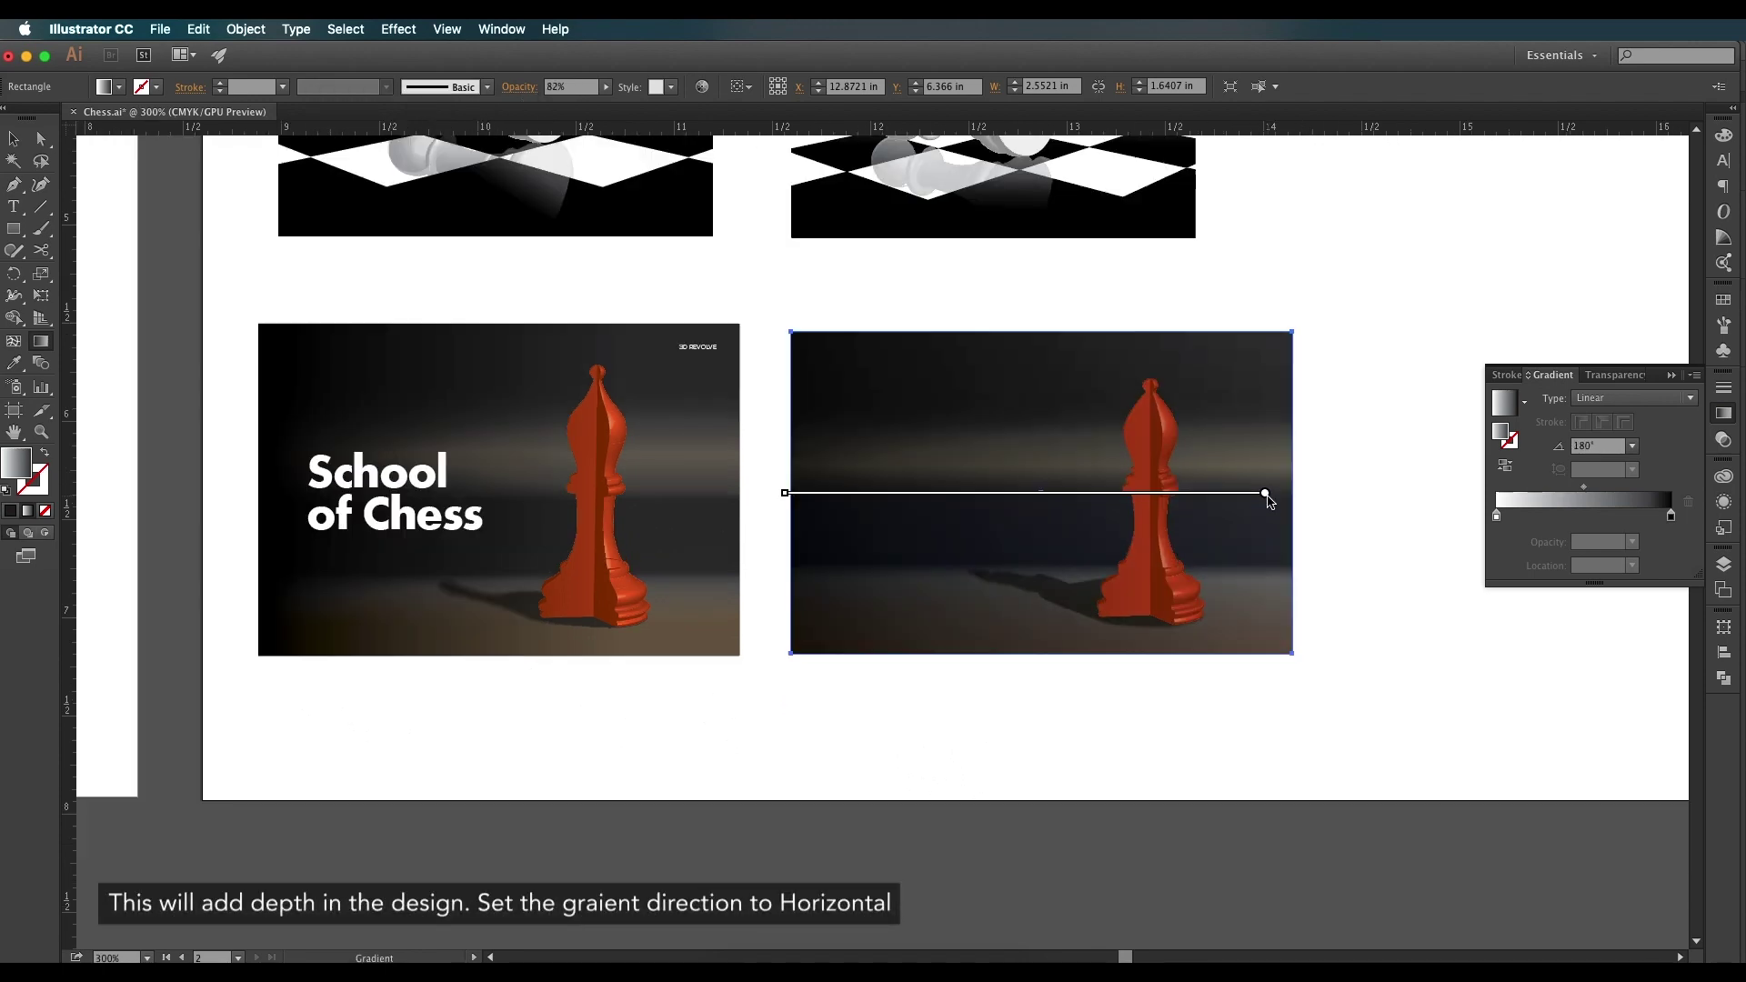
drag(771, 494, 791, 494)
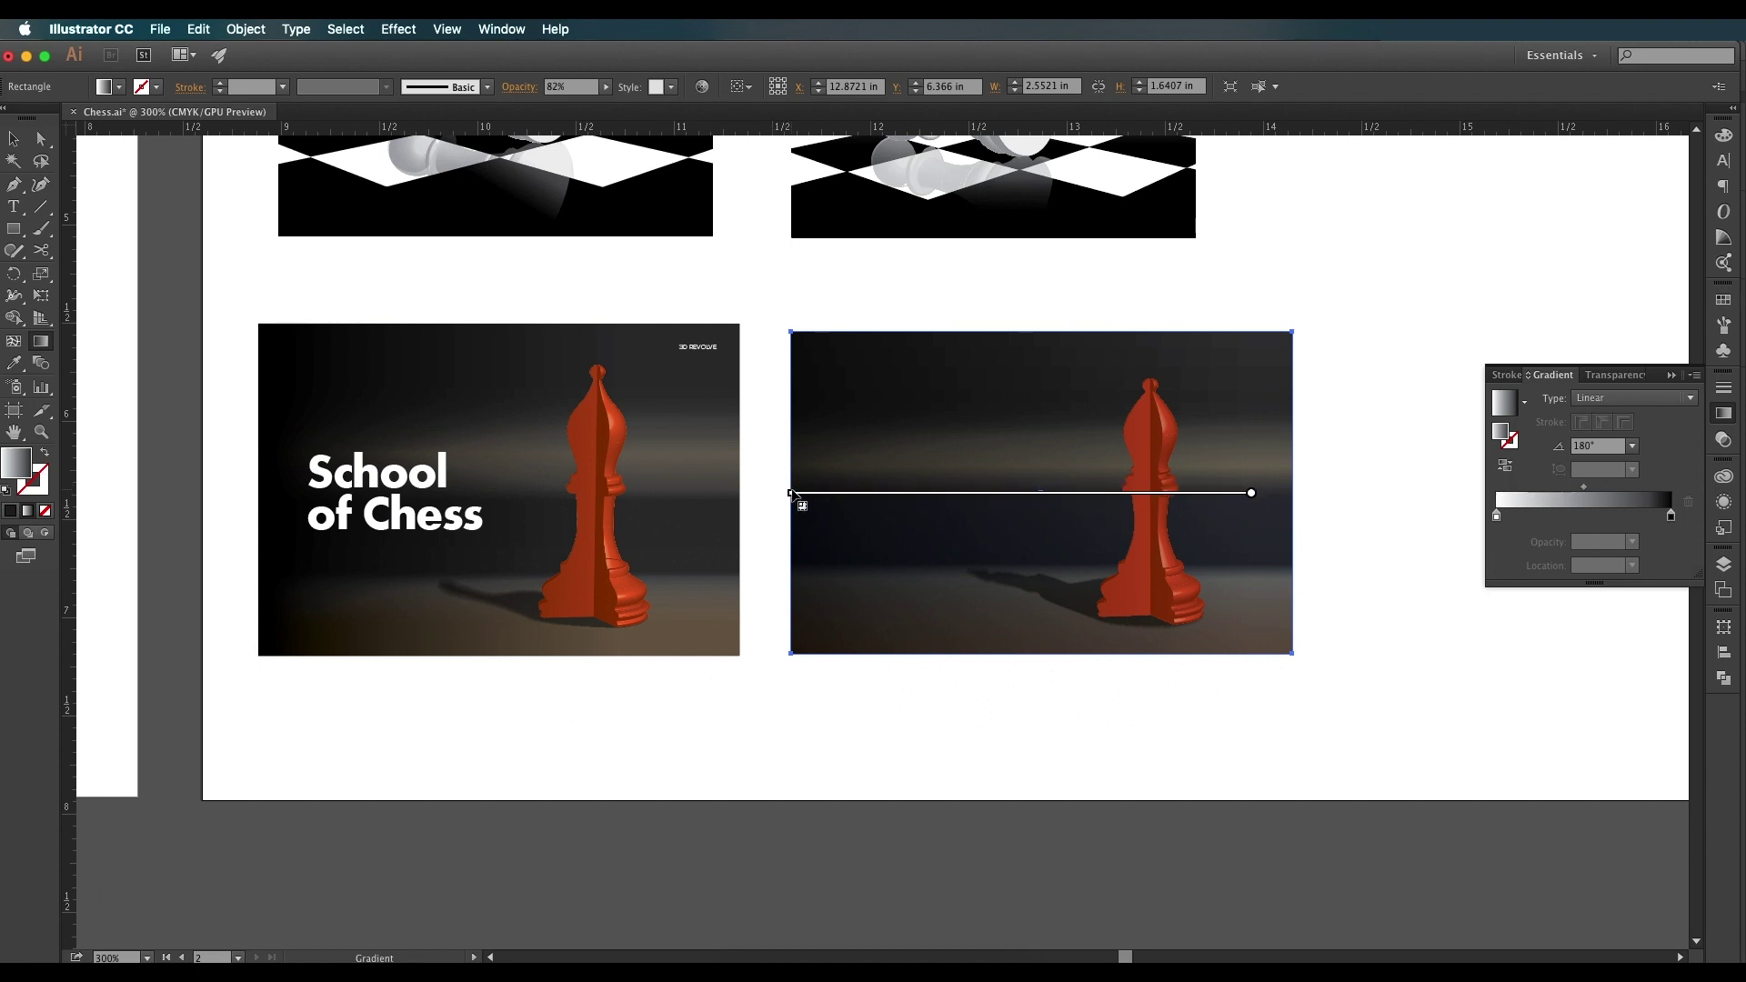
mouse_move(1251, 503)
drag(1237, 508, 1176, 506)
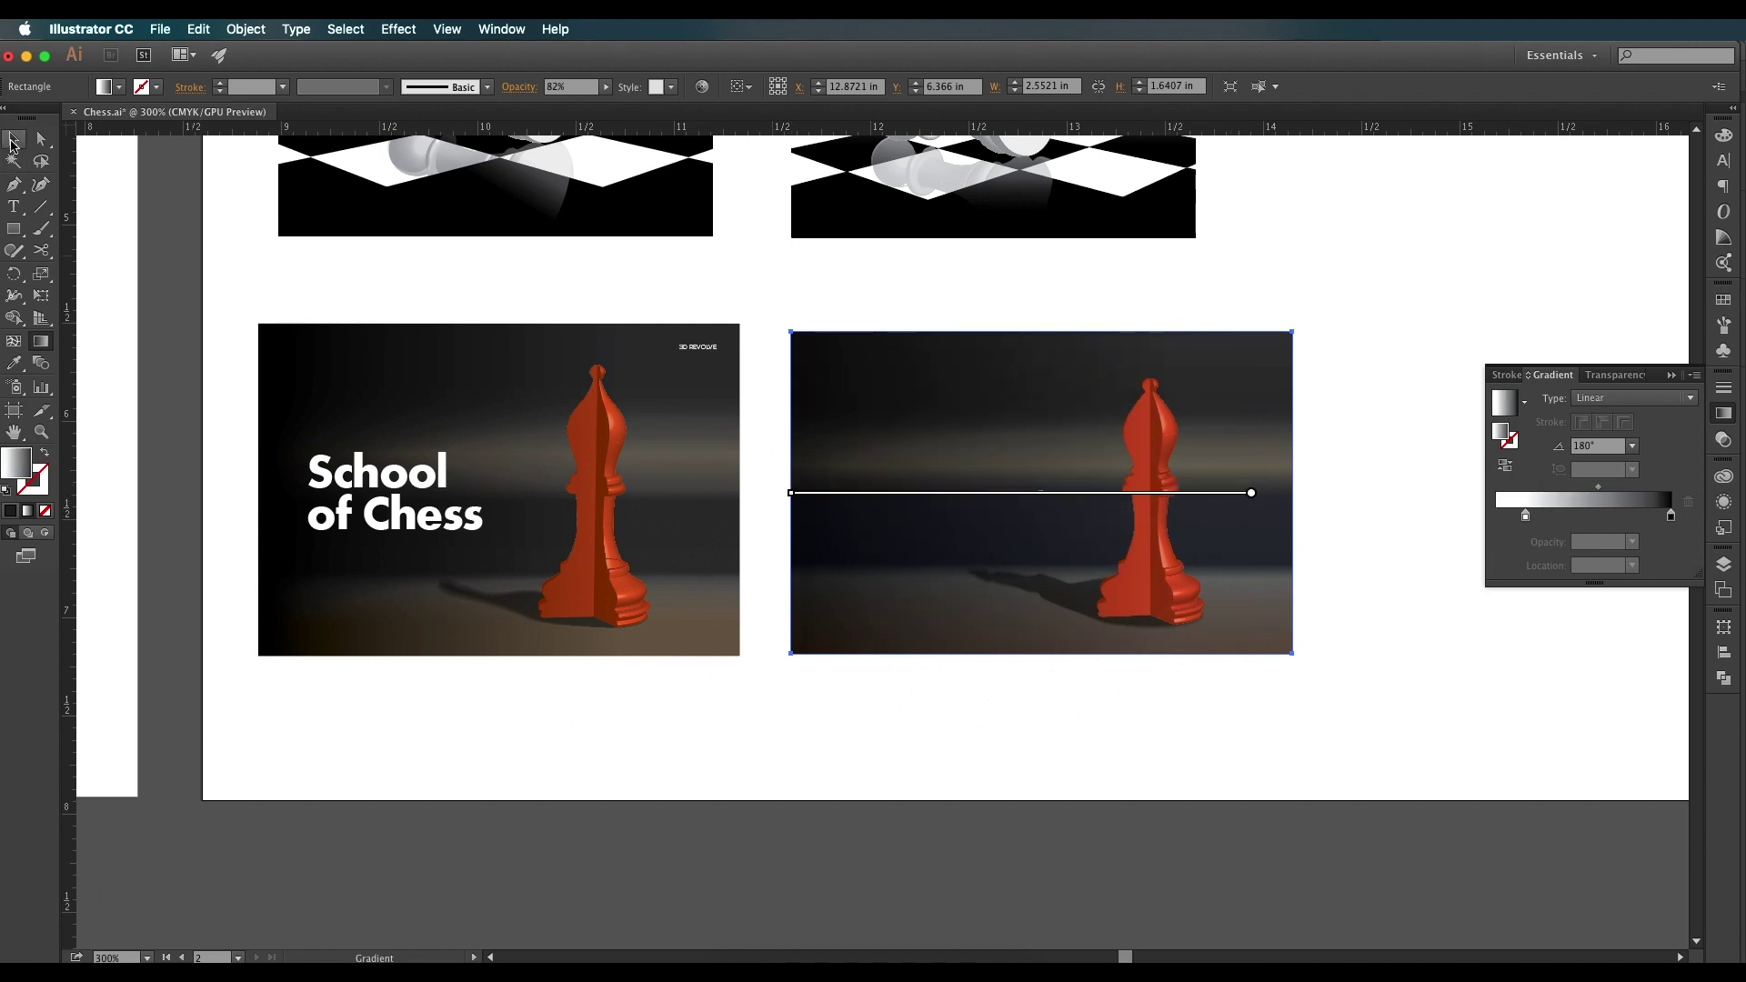
click(13, 141)
scroll(962, 297, down, 1)
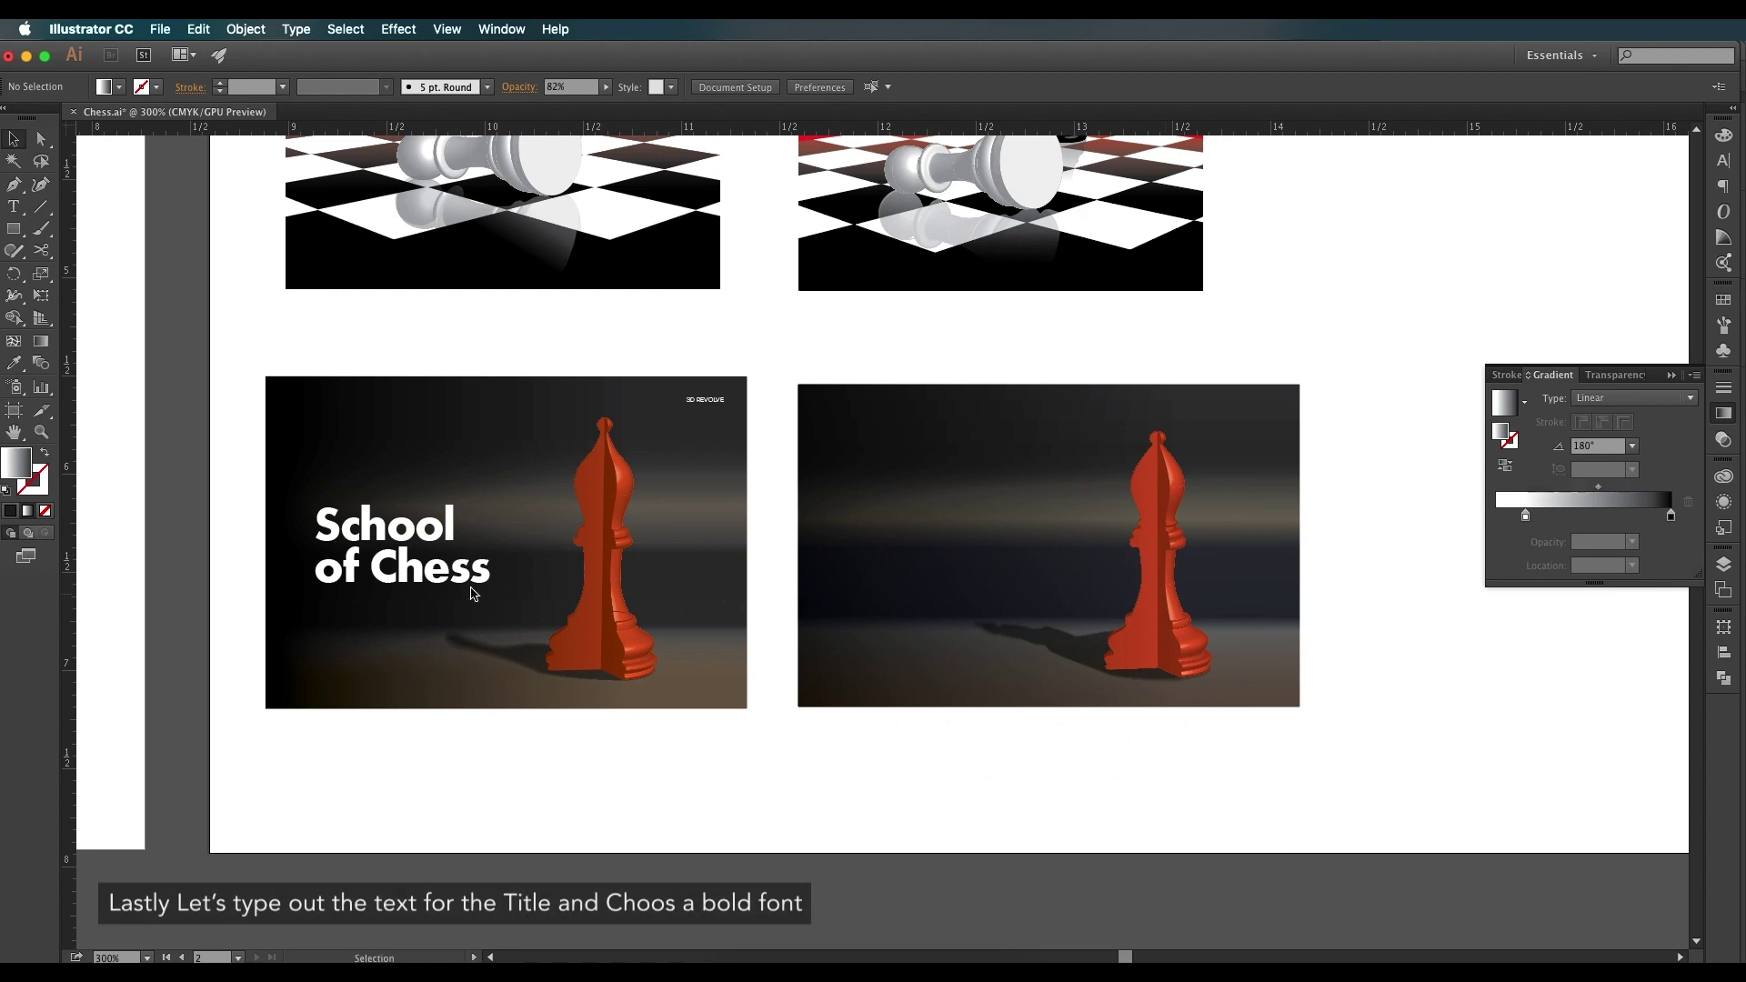
Add the two-line title "School of Chess" on the background to the left of the bishop.
click(473, 594)
click(748, 794)
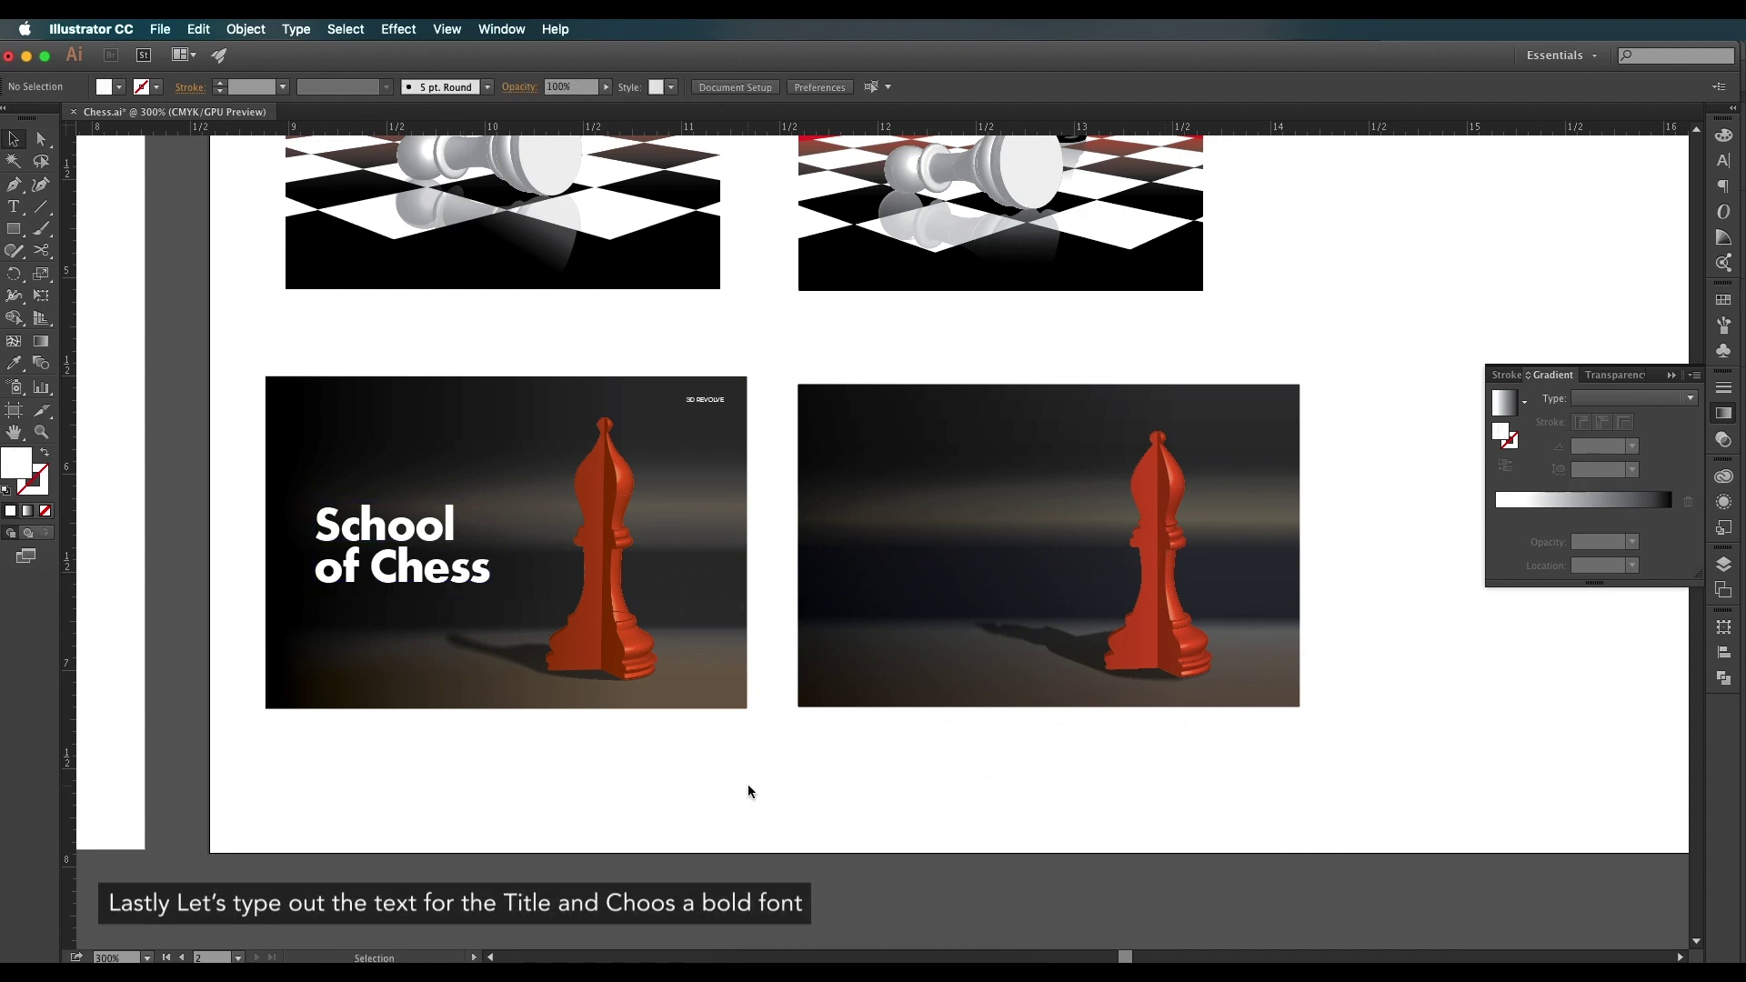
key(t)
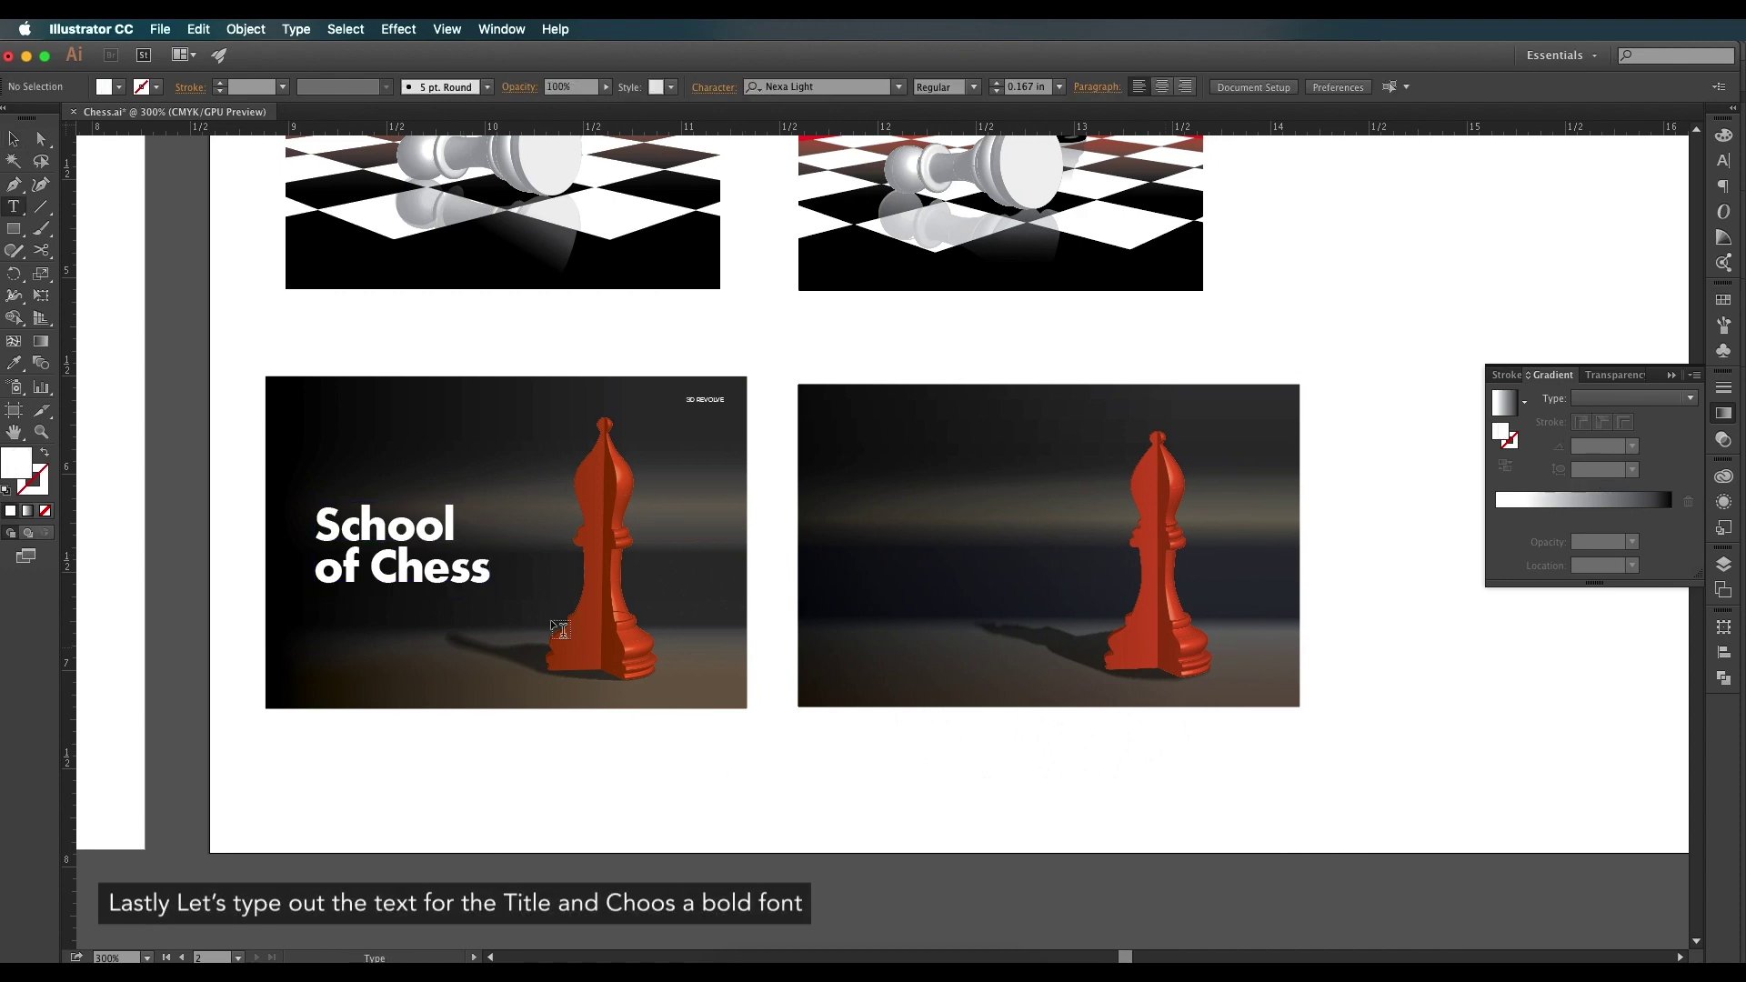
click(866, 510)
text(School)
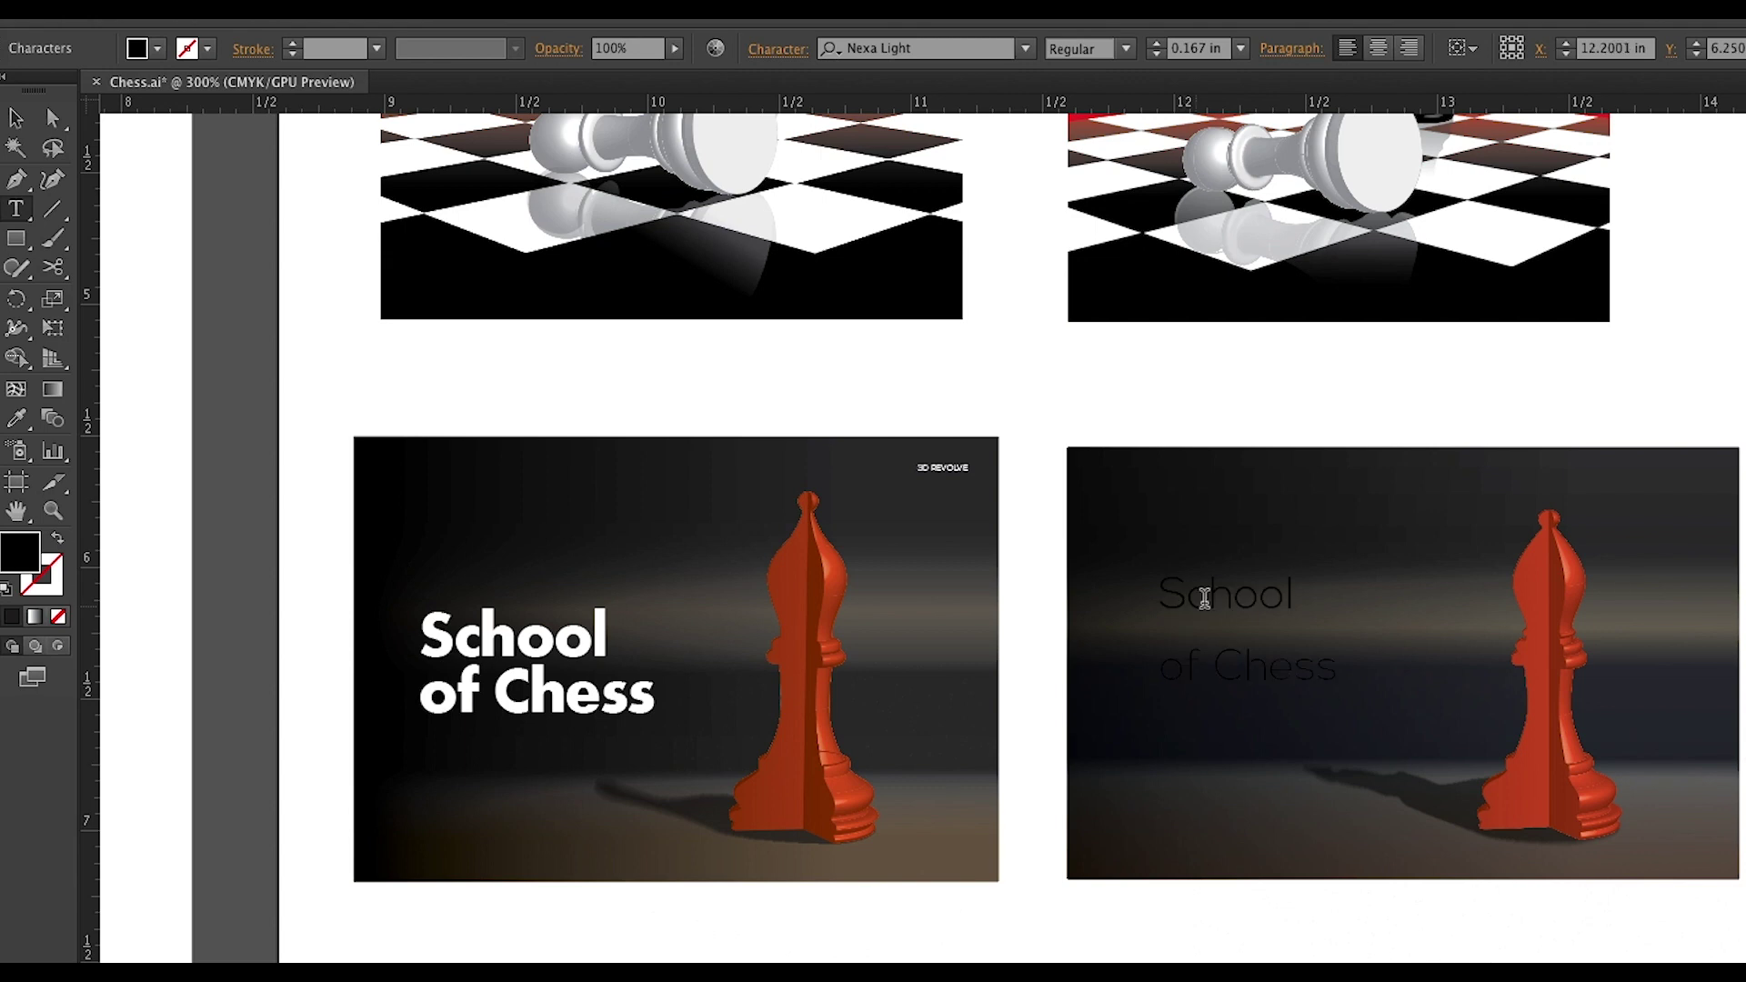
Fill the title text with white.
click(16, 117)
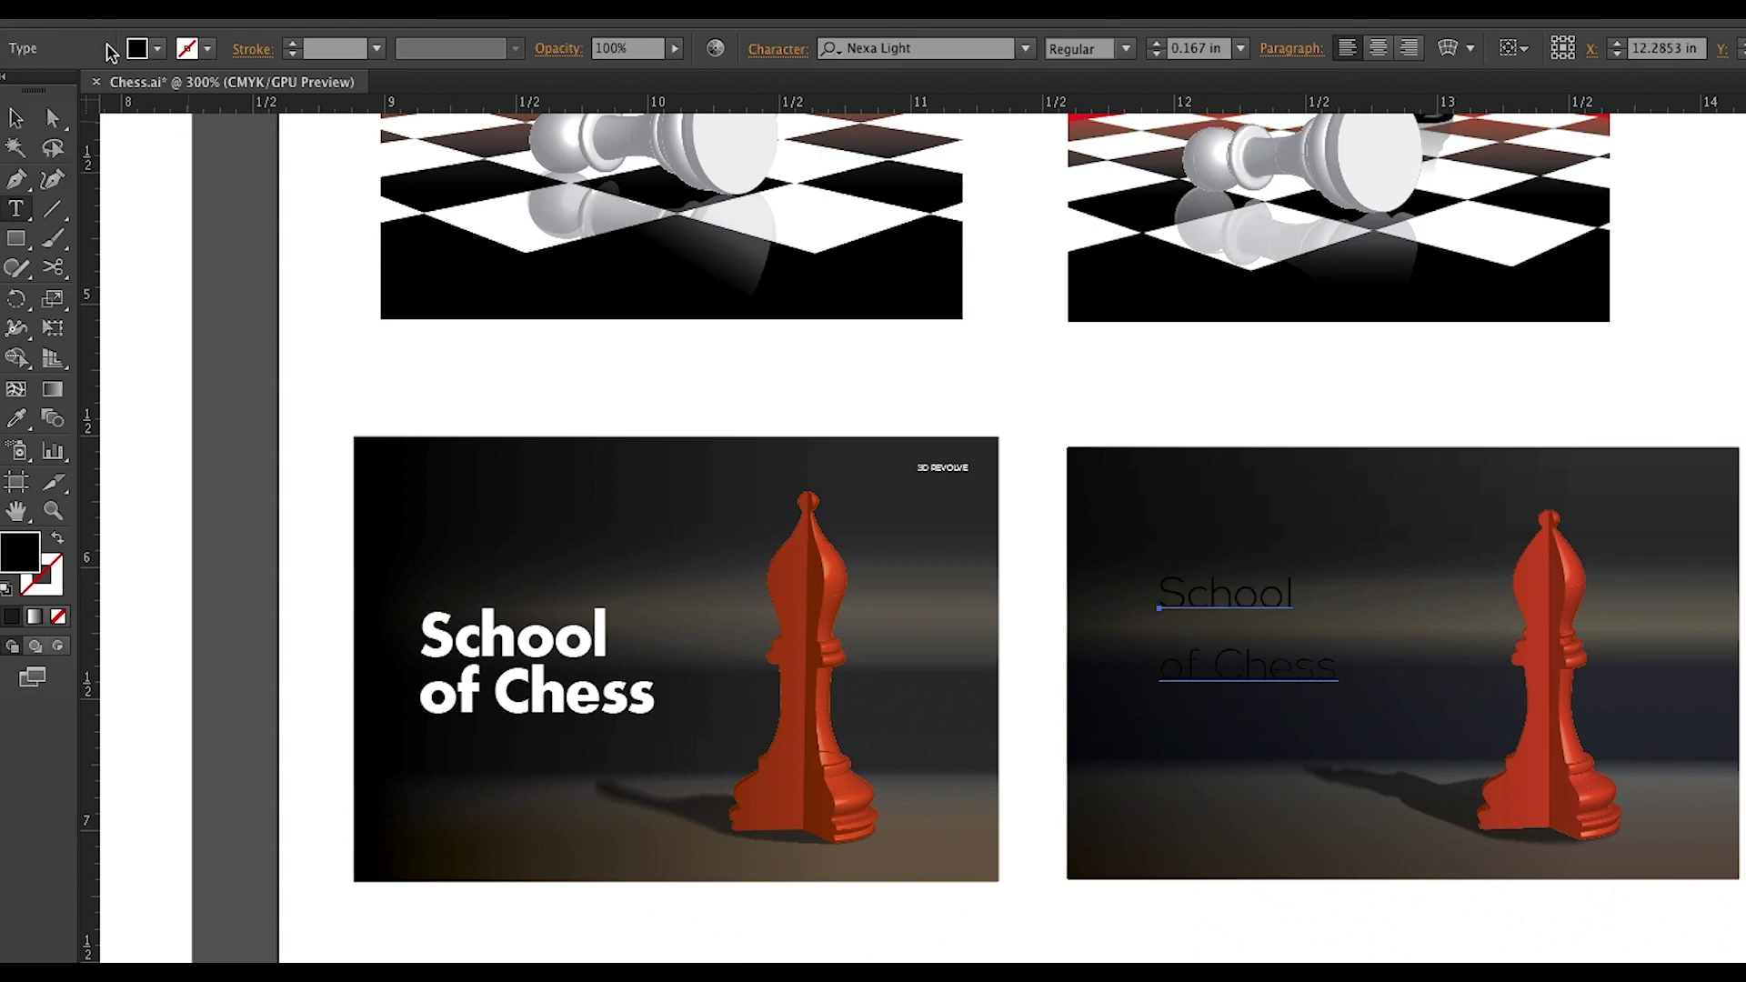
click(159, 48)
click(48, 90)
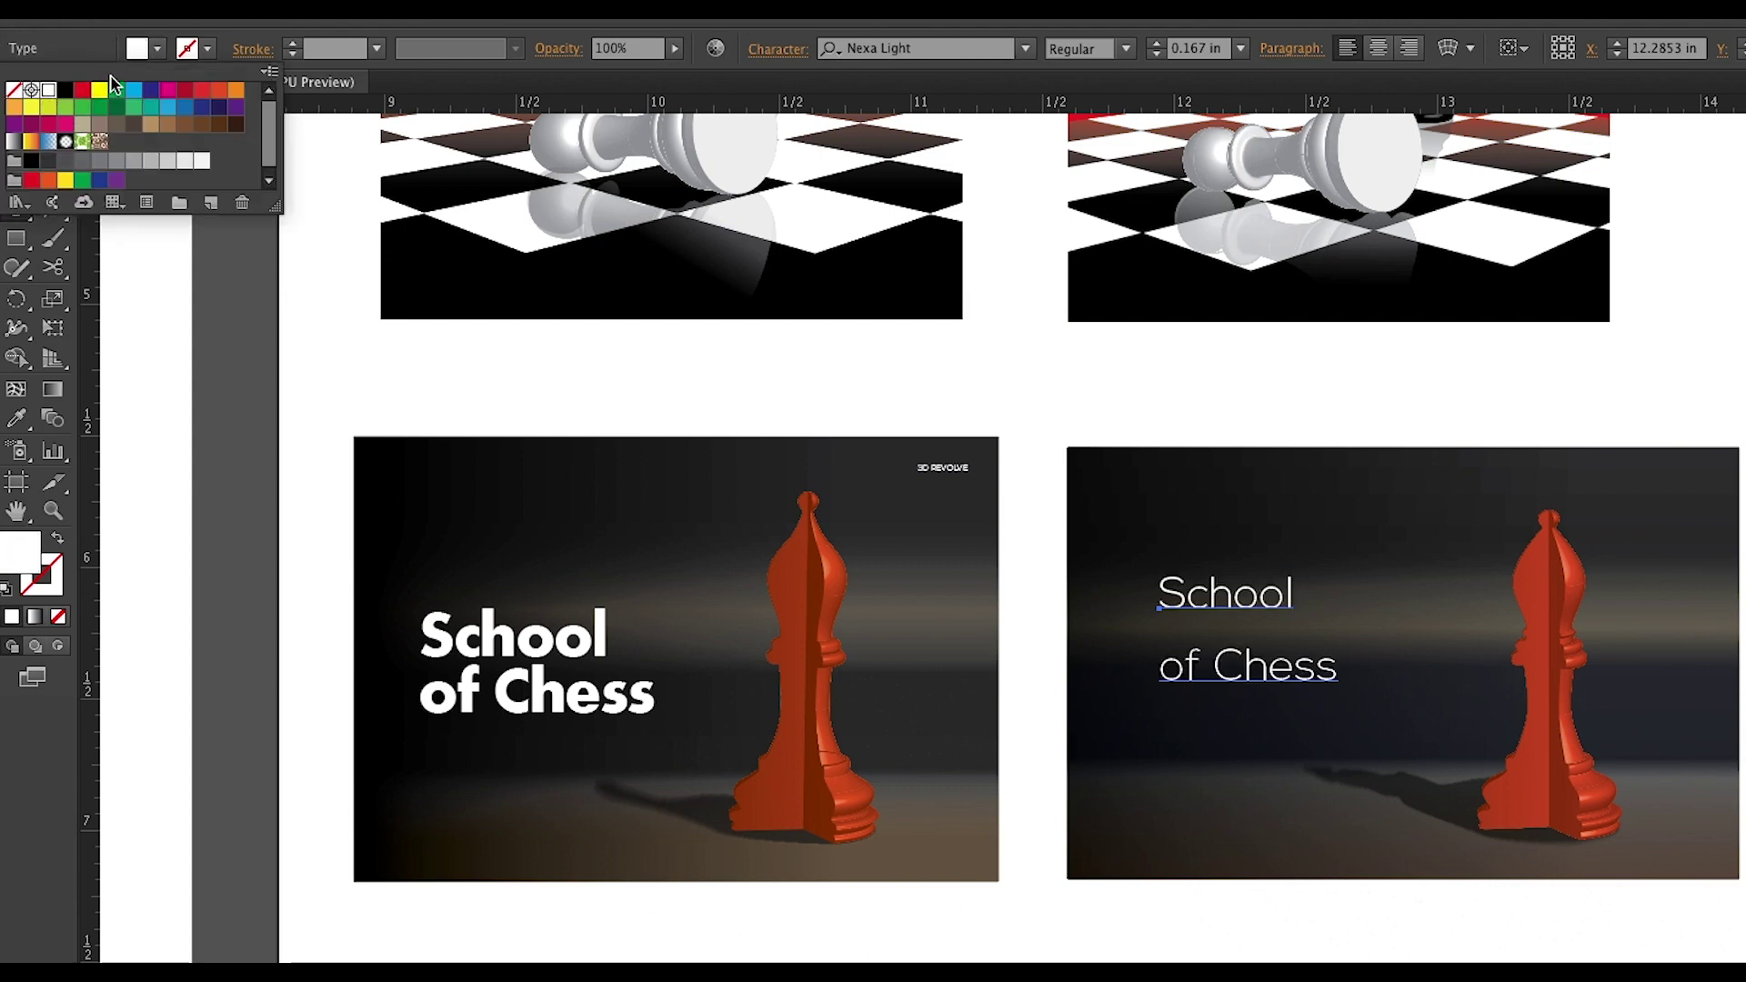
click(1241, 598)
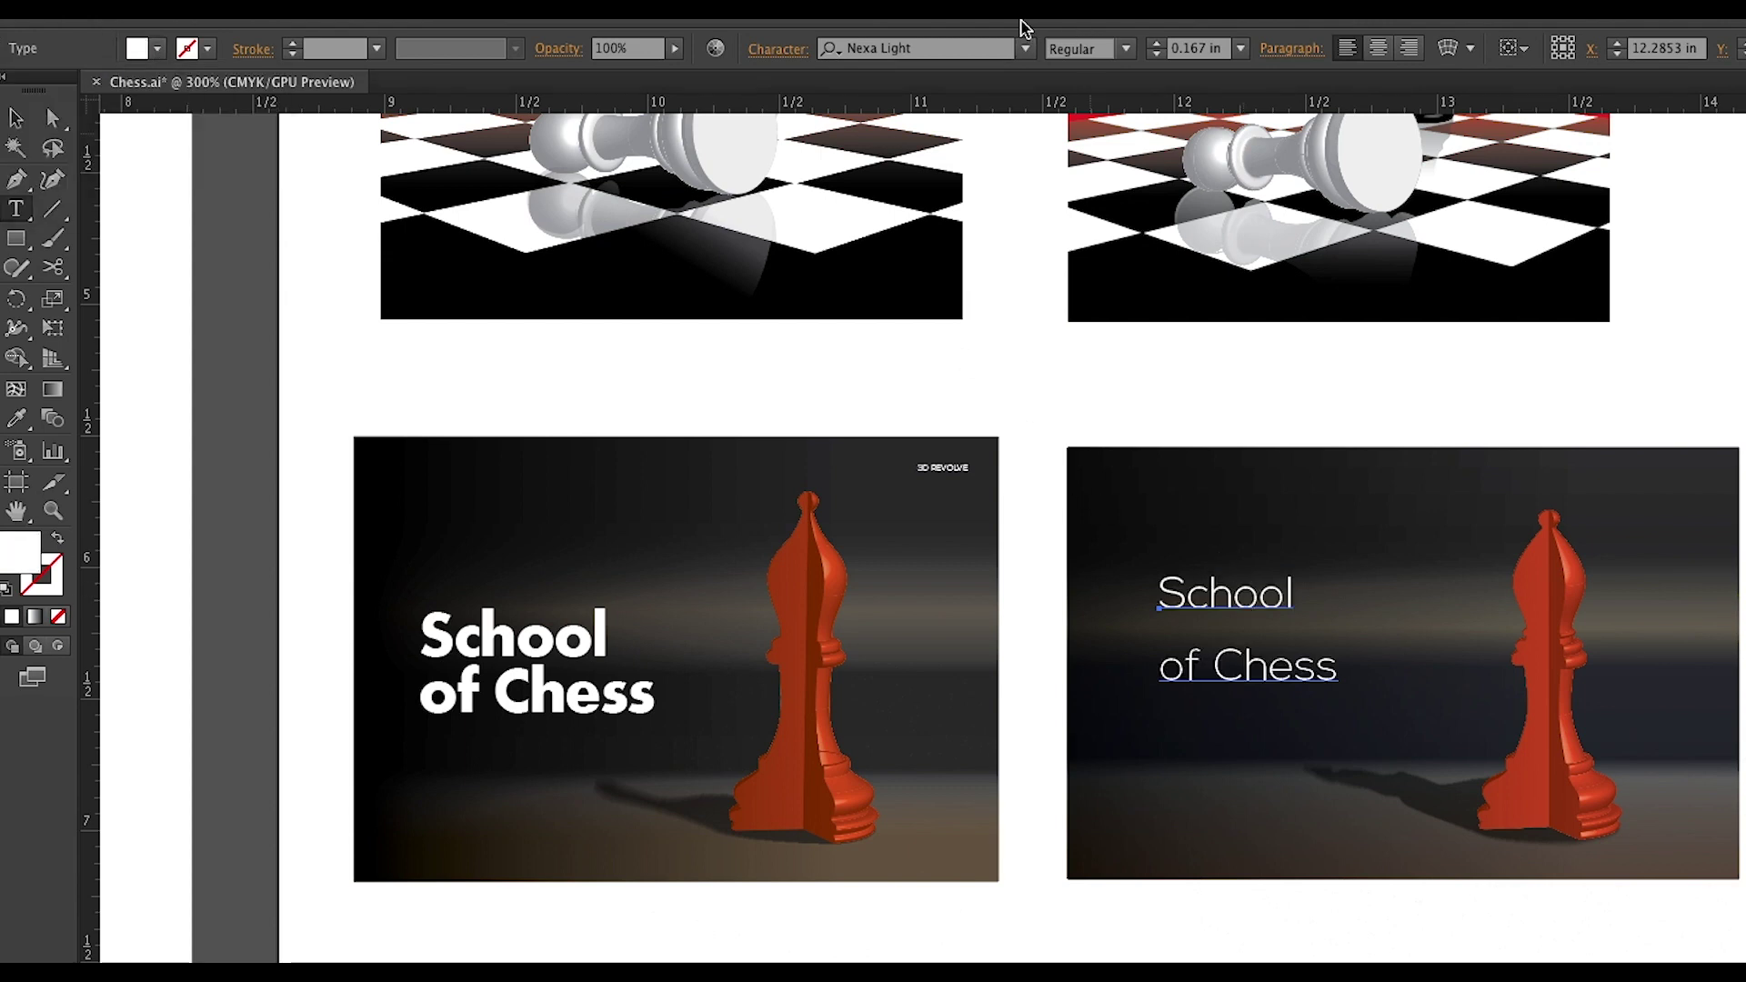
Try out fonts on the title and set it in Aharoni Bold.
click(999, 48)
key(Down)
key(Down)
key(Down)
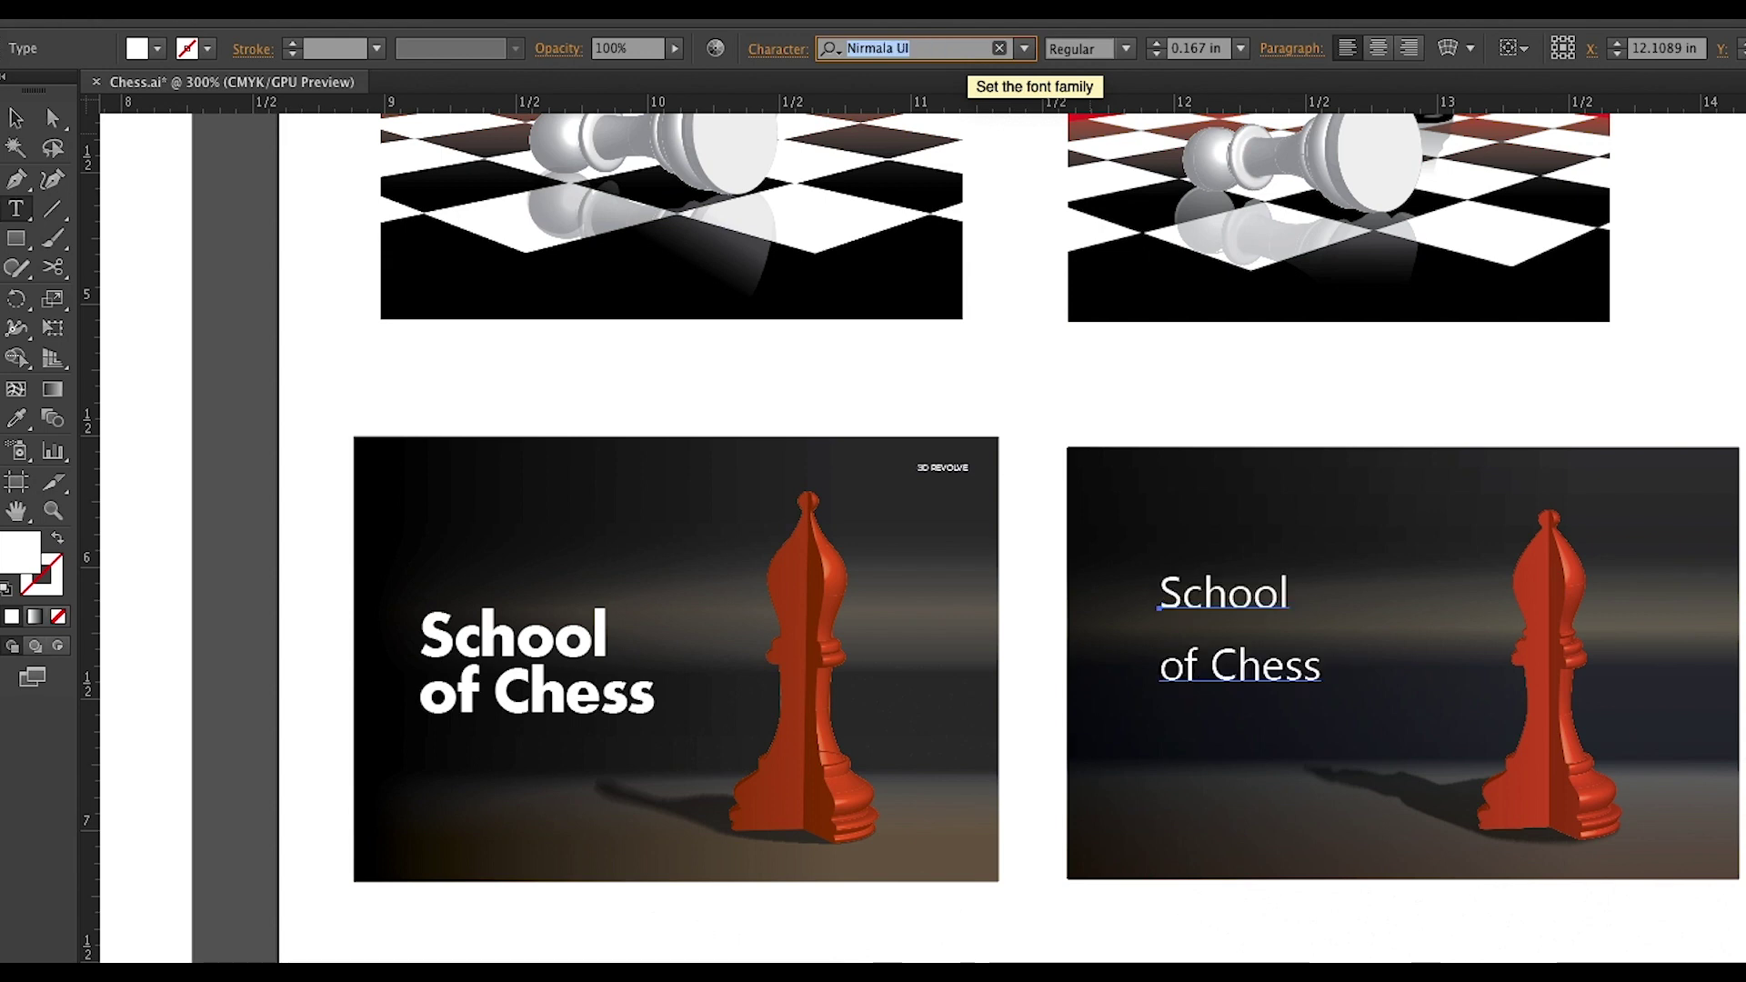
key(Down)
key(Down)
key(Down)
key(Down)
key(Down)
key(Down)
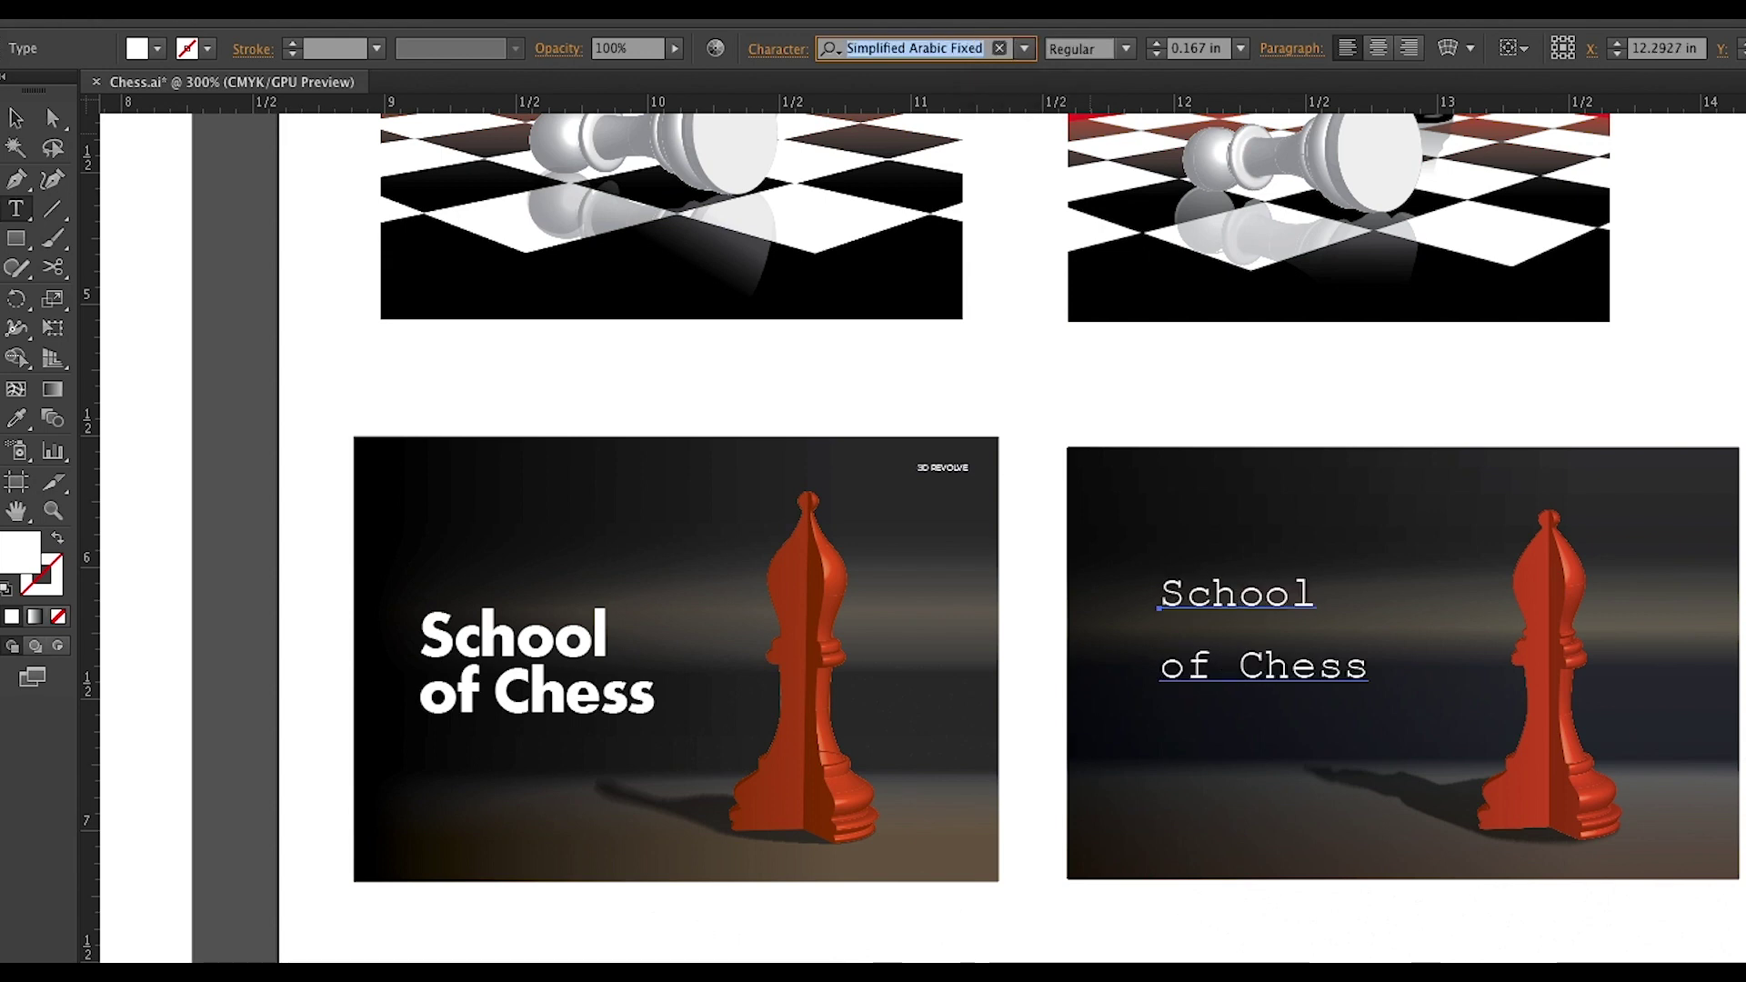
key(Down)
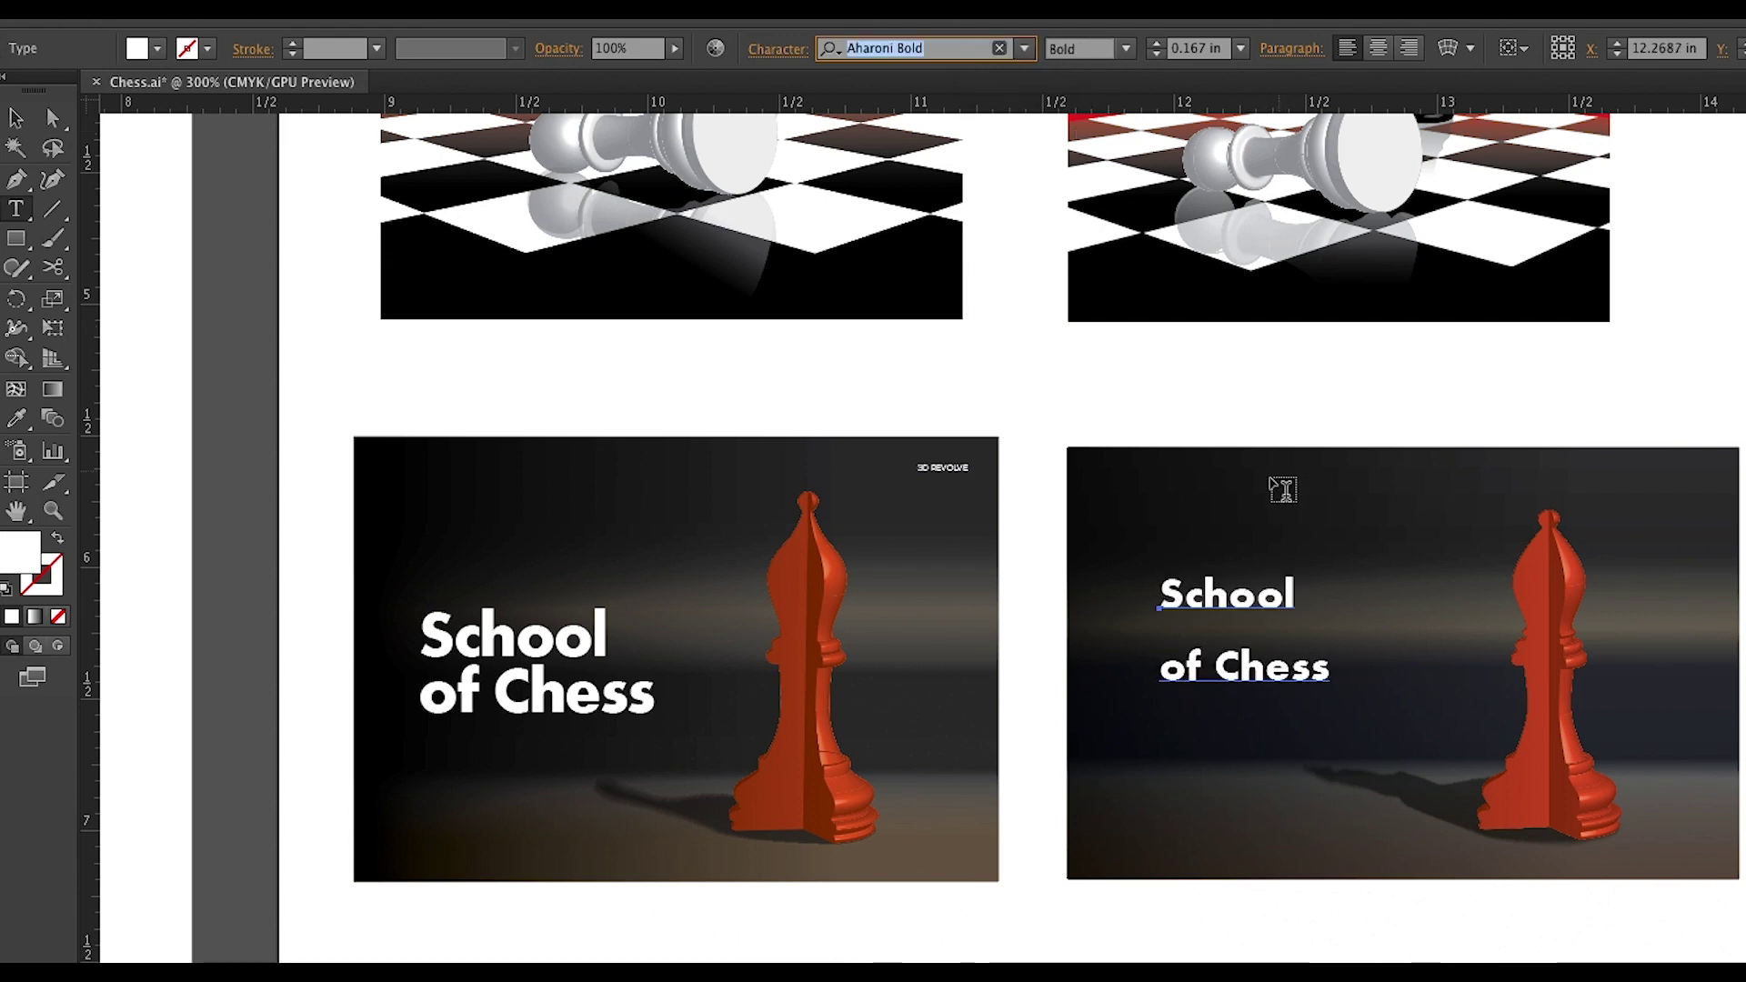
Scale the title up to a font size of about 0.207 in and set its leading to 0.175 in.
click(15, 117)
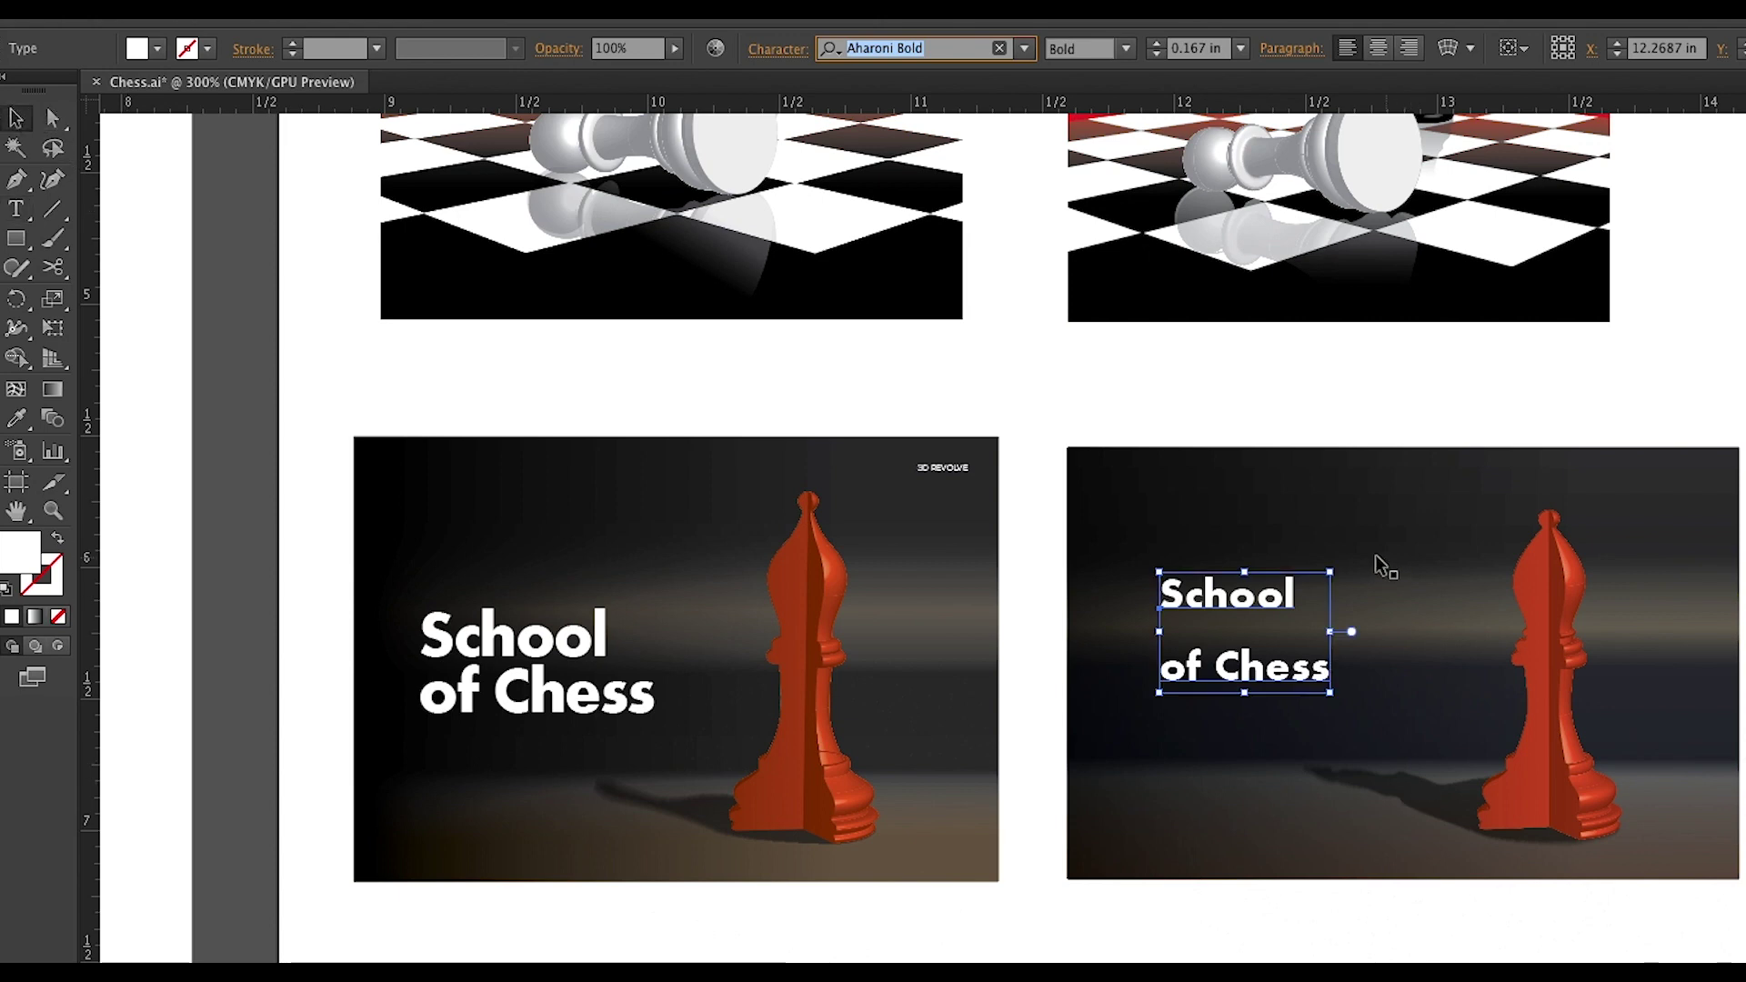
drag(1334, 575, 1351, 557)
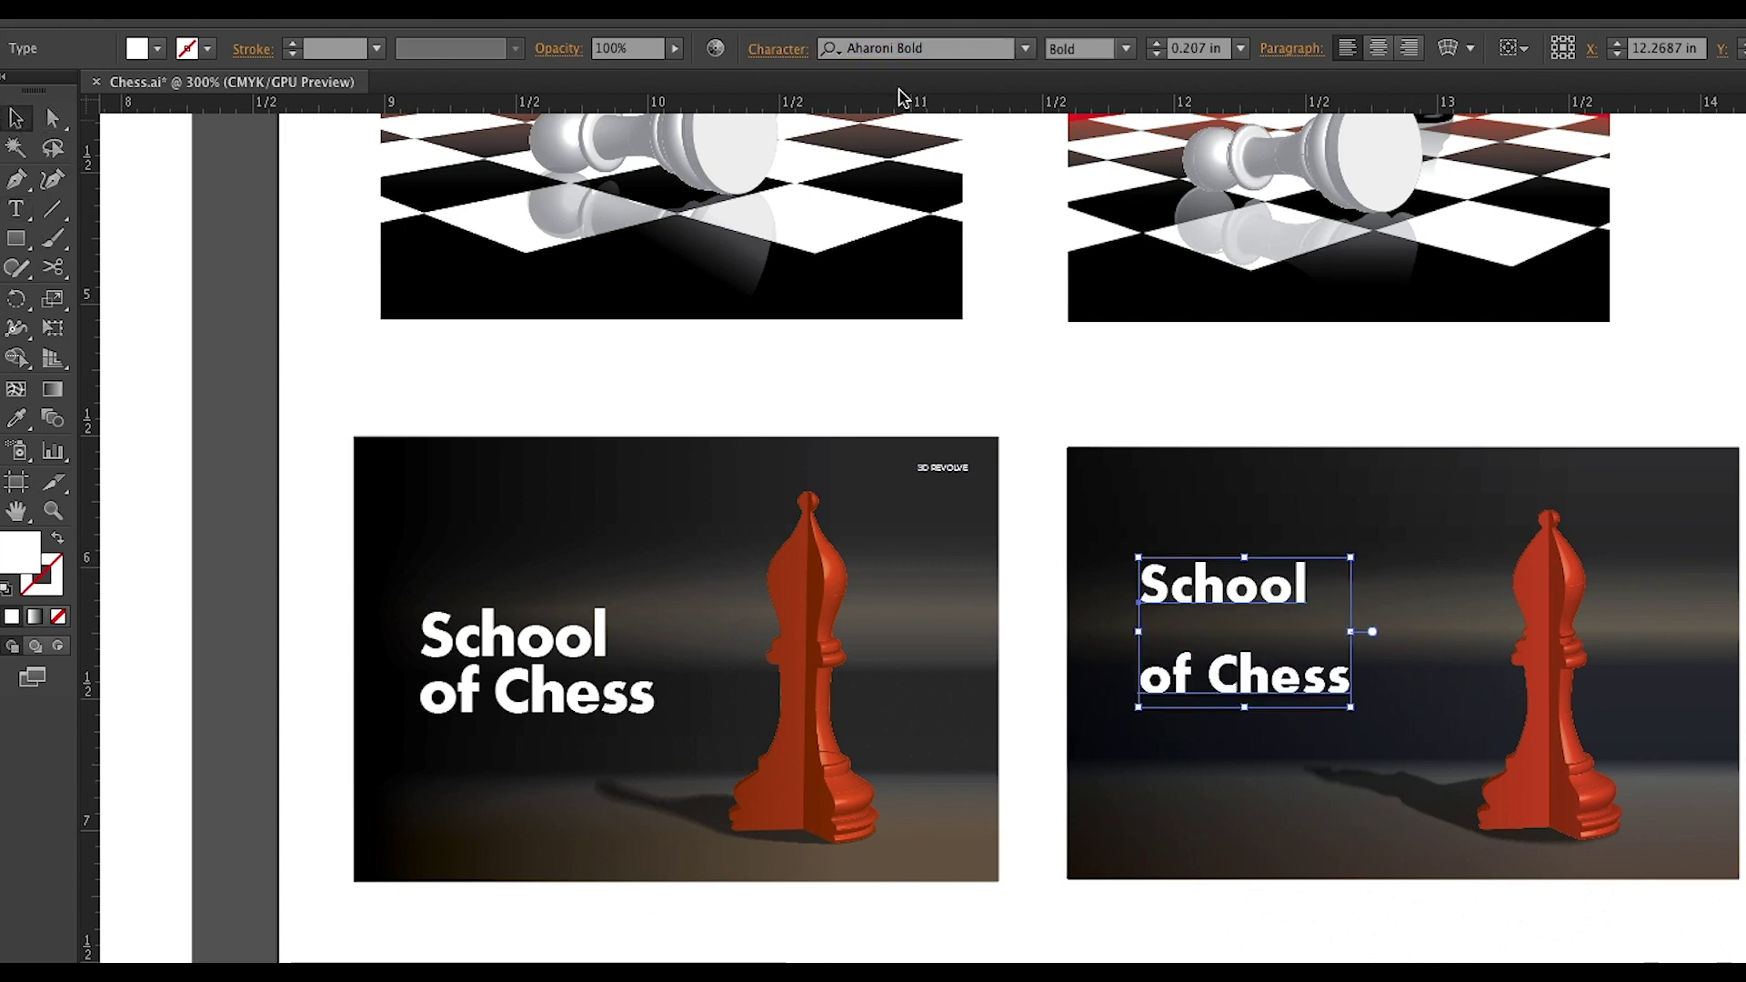
click(758, 49)
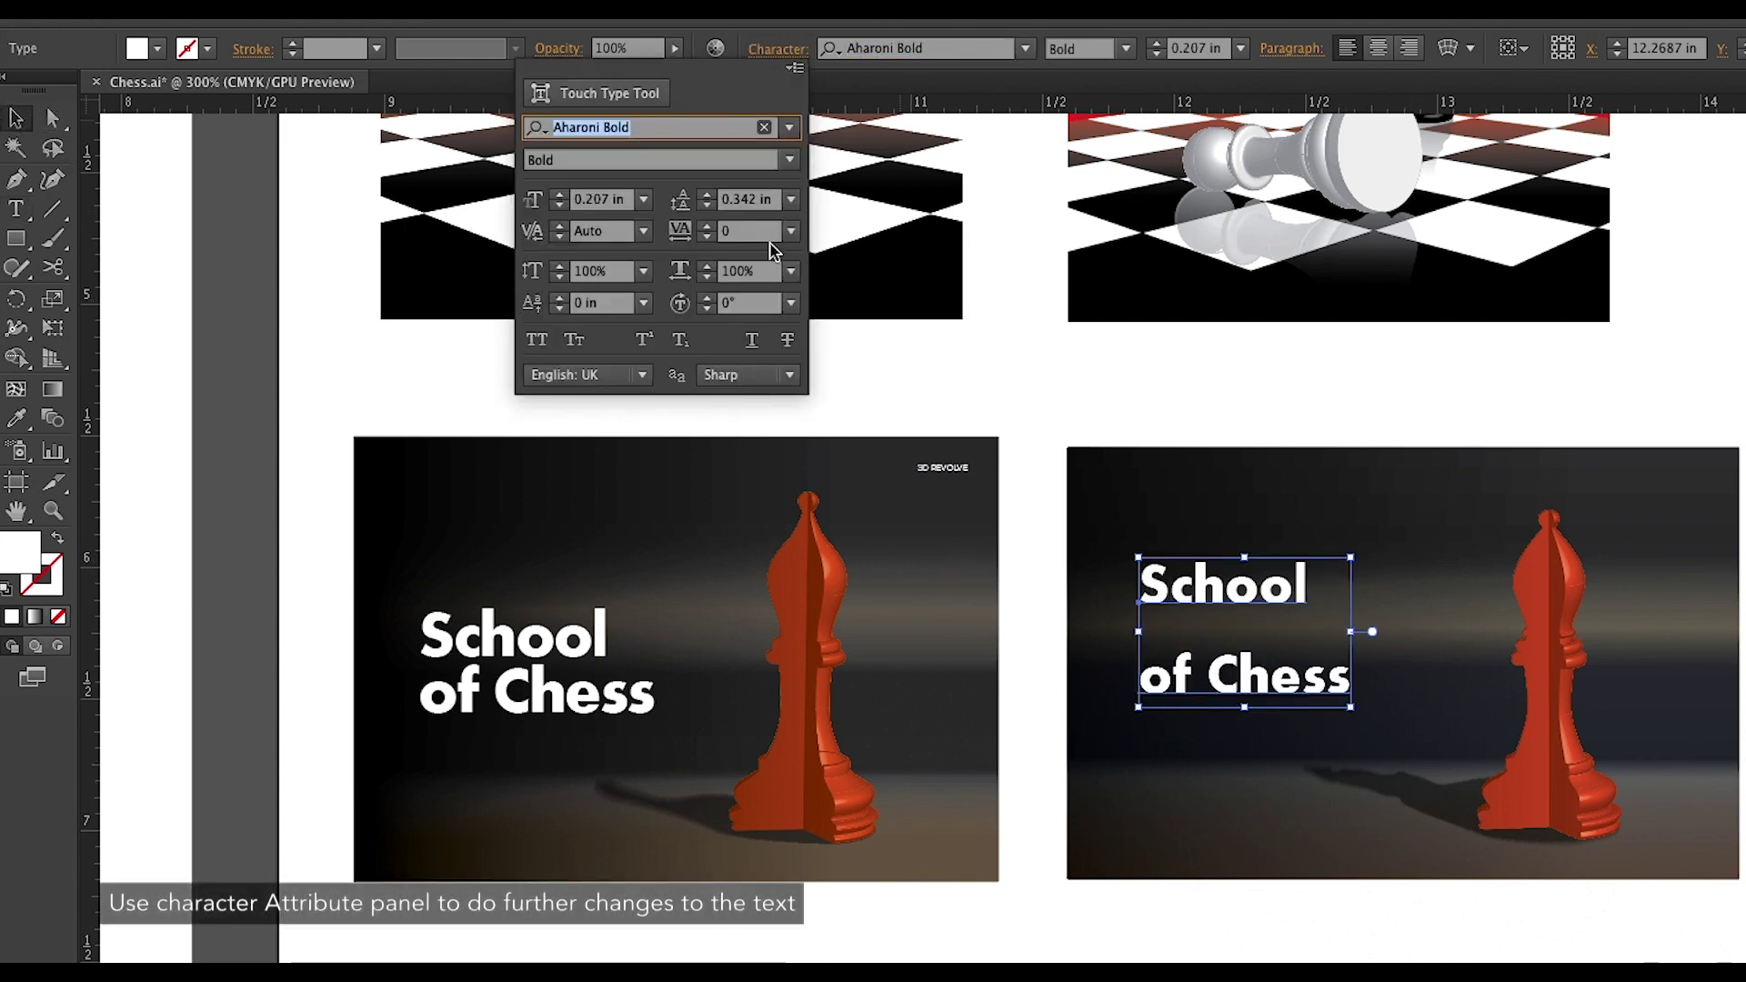
click(707, 204)
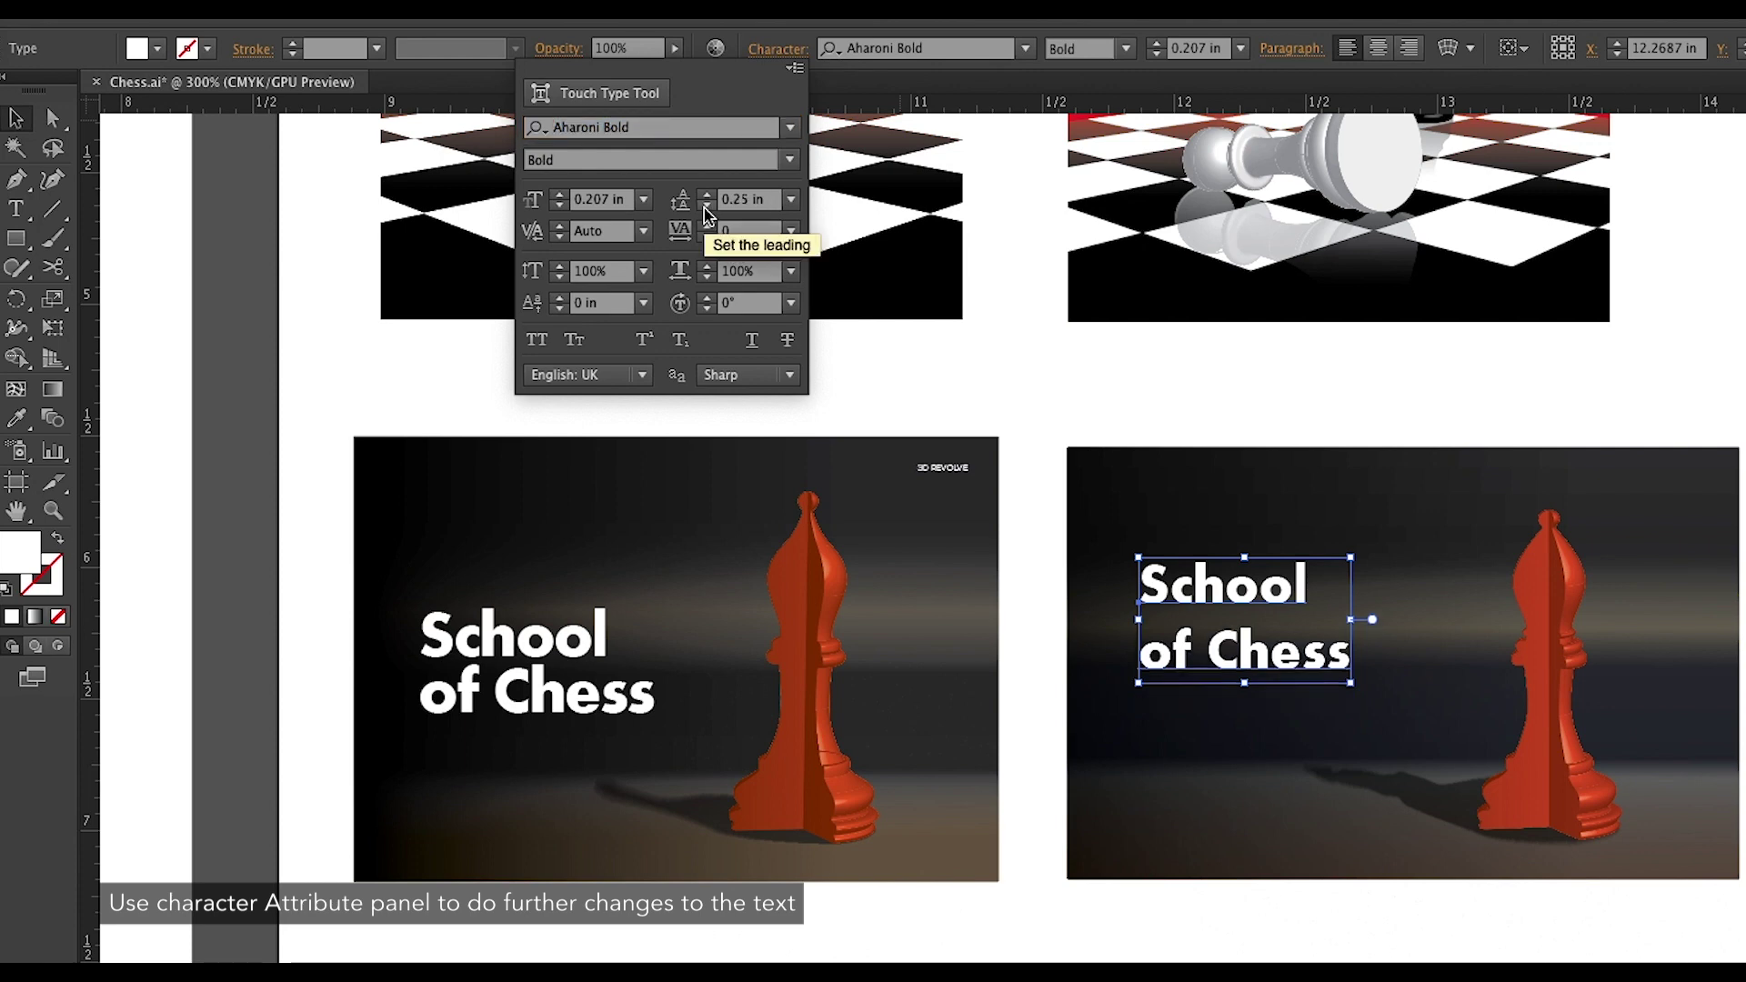
click(790, 199)
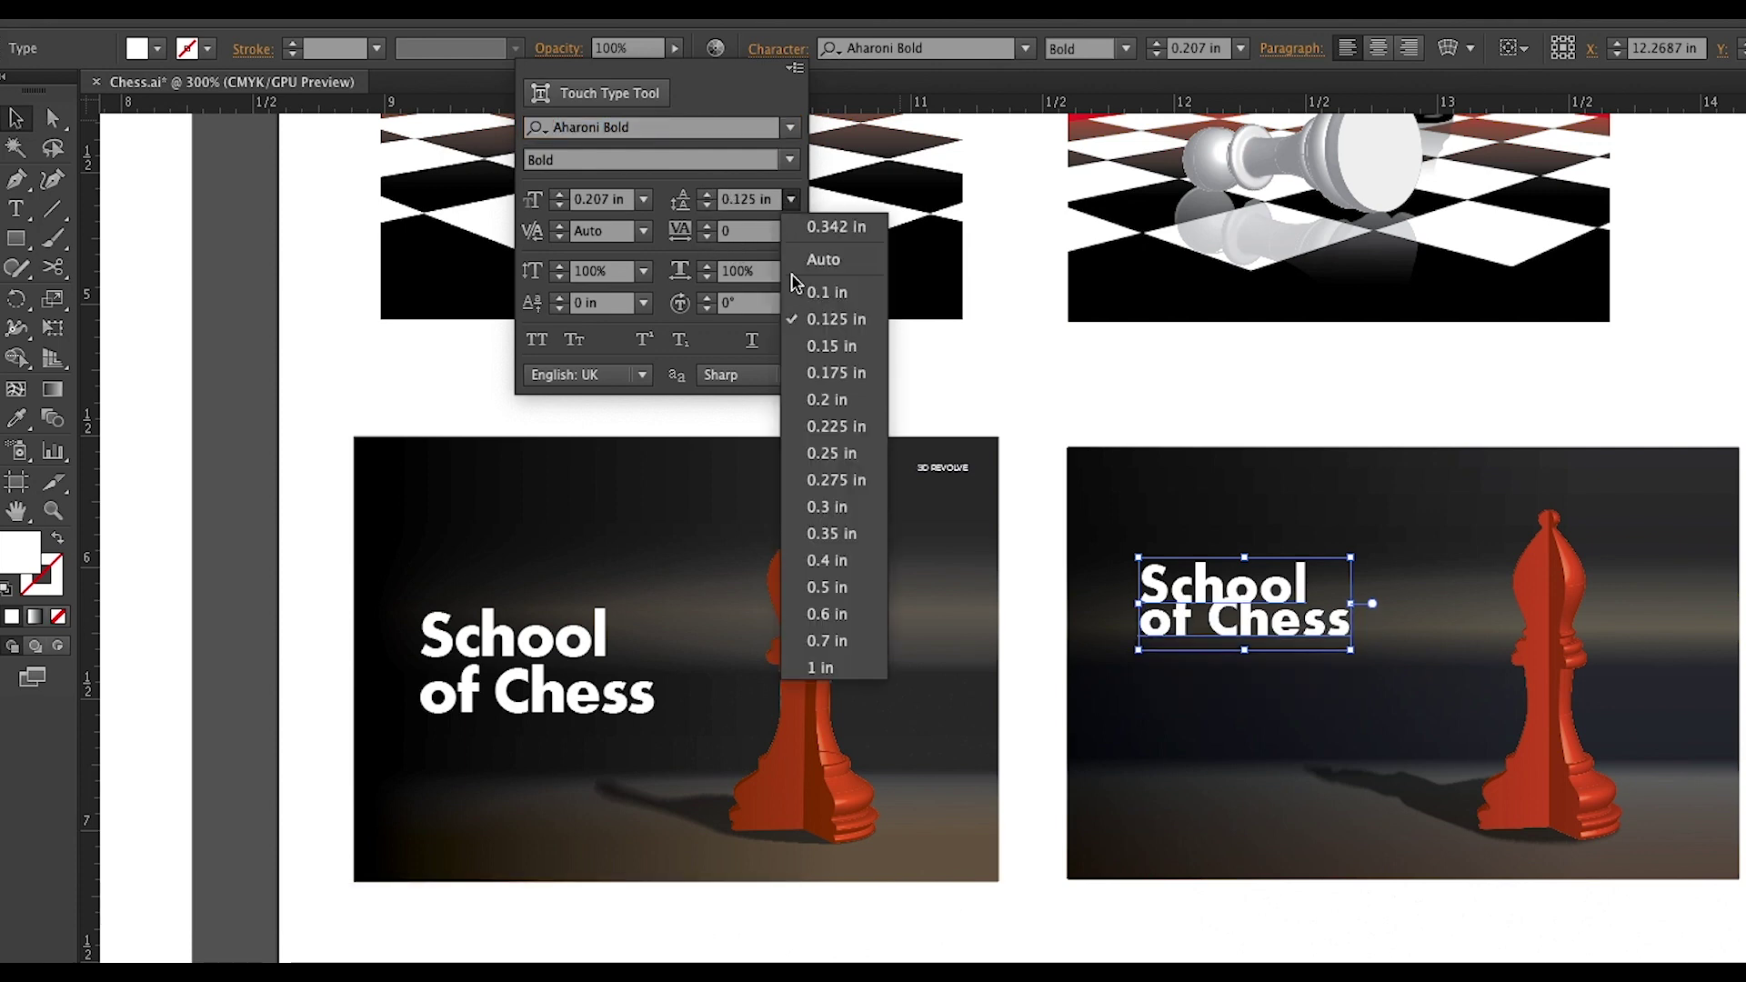
click(833, 351)
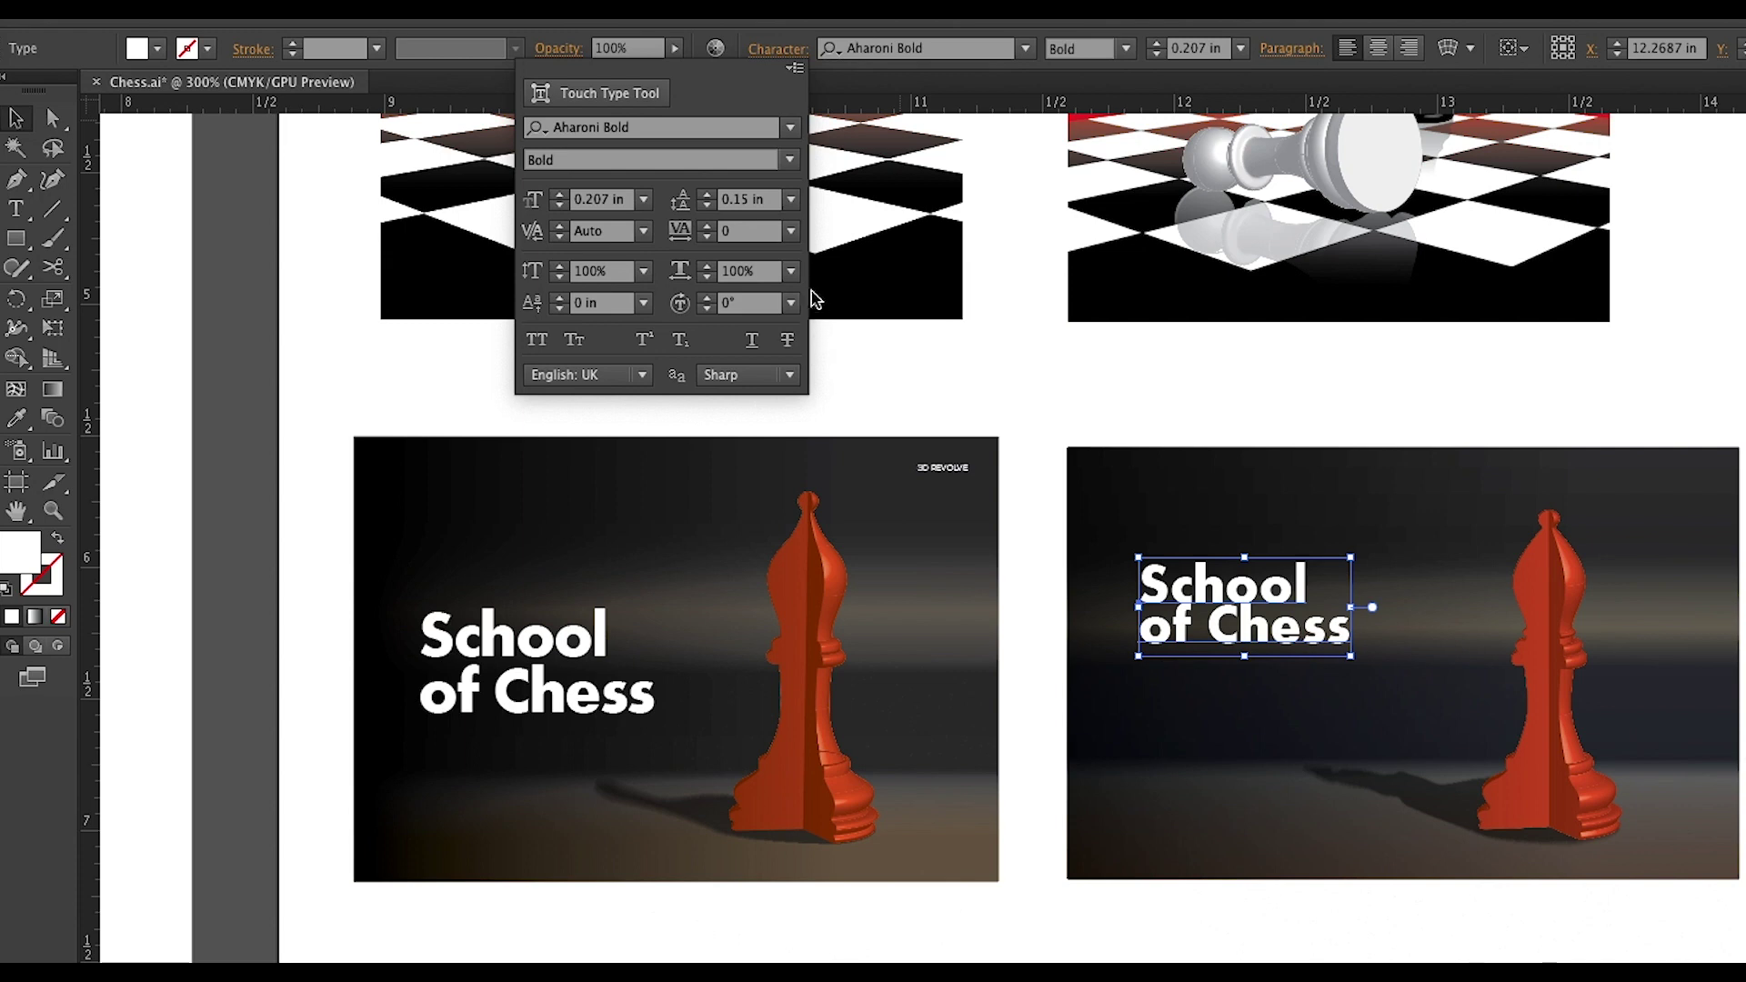
click(791, 199)
click(833, 371)
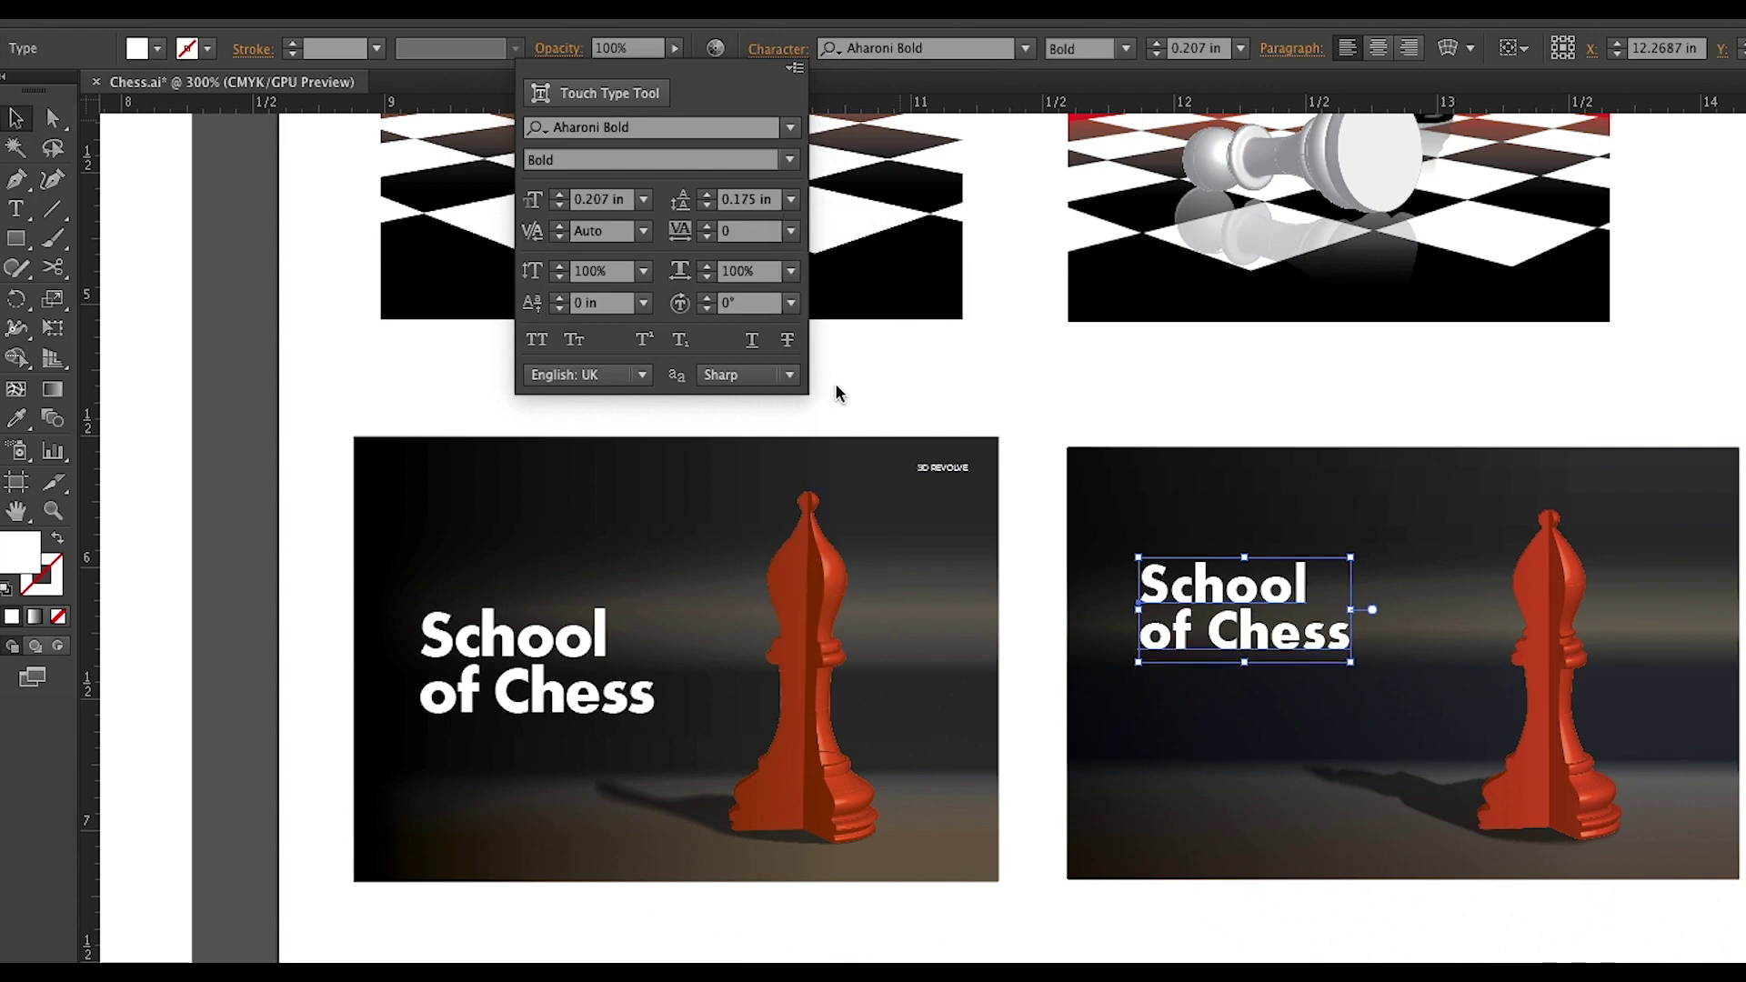
Move the title straight down a little and scale it up to a font size of about 0.224 in.
drag(1296, 654, 1295, 697)
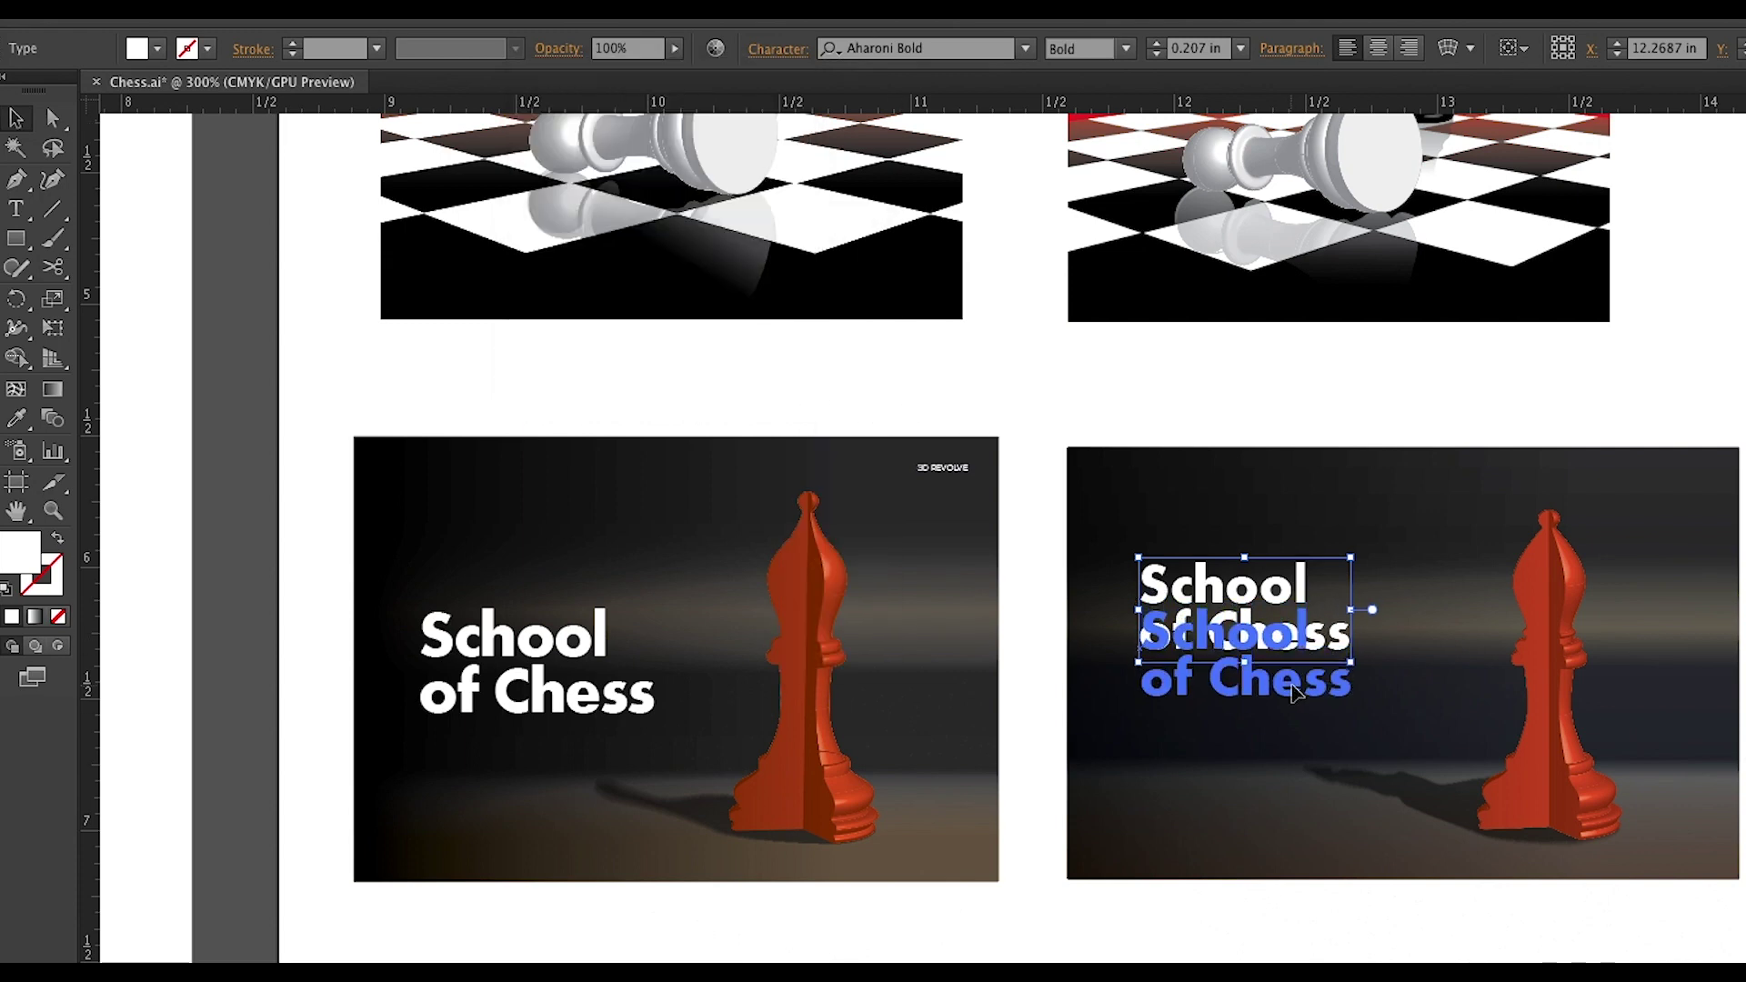
drag(1351, 600, 1361, 596)
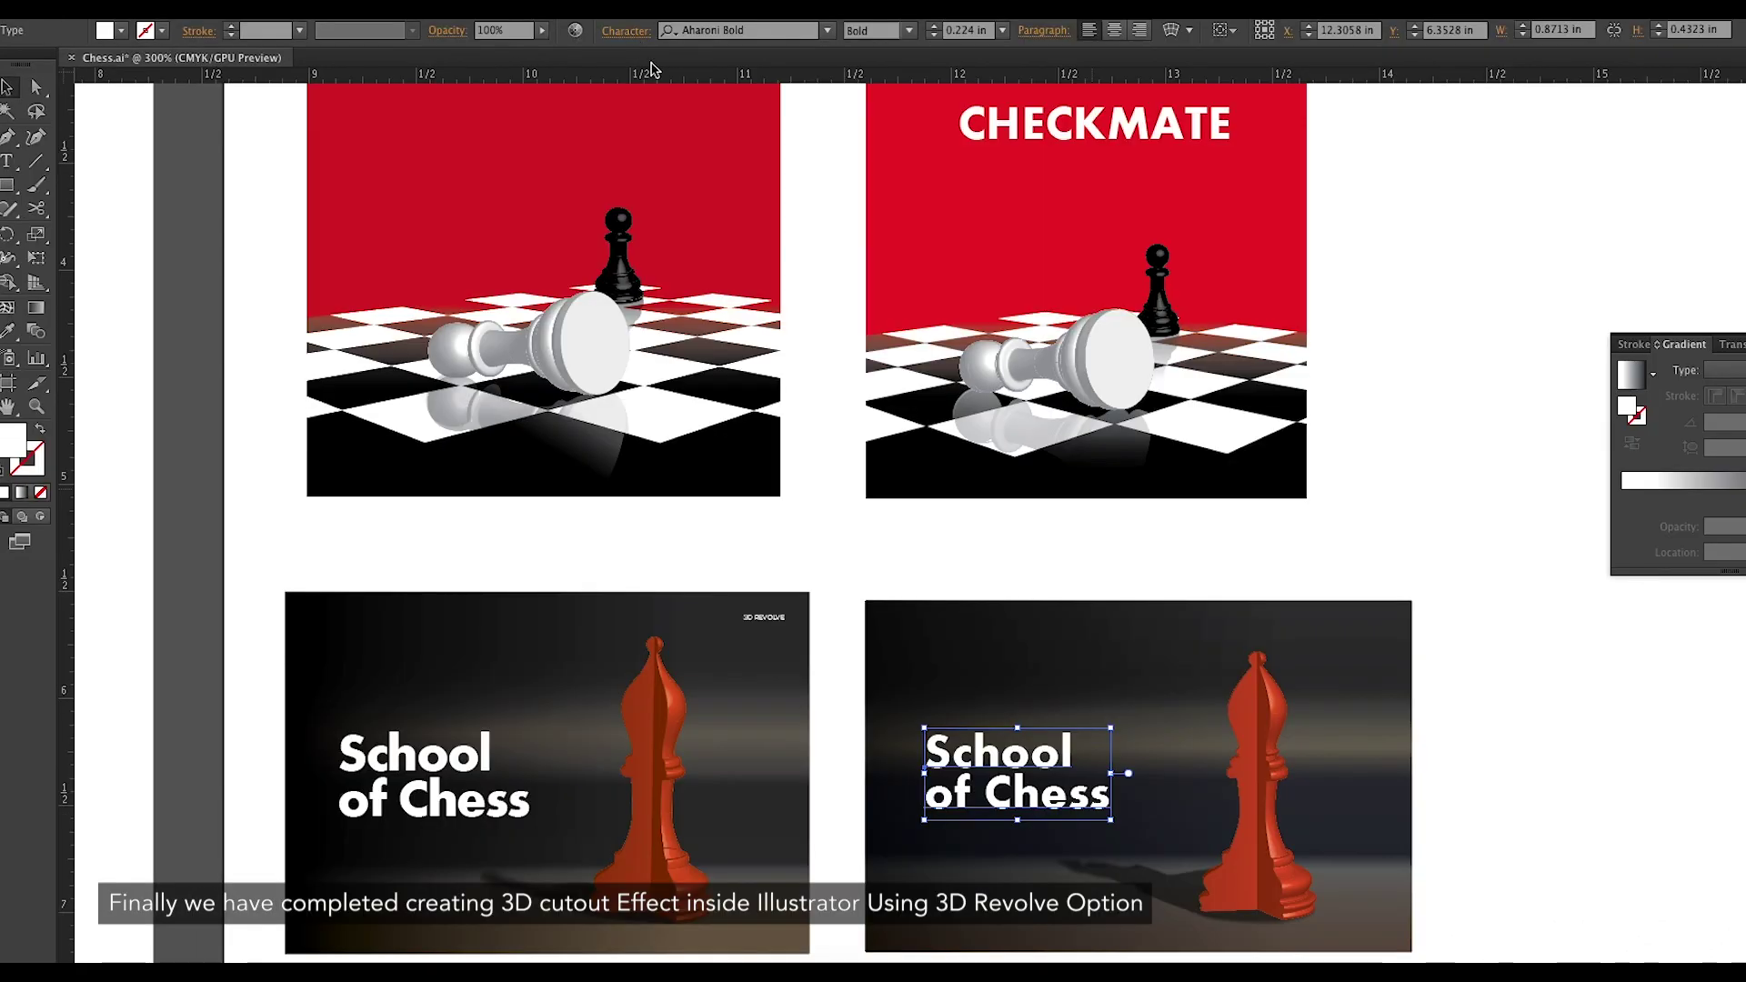
Set the title's tracking to -10 and then tighten it slightly further.
click(778, 49)
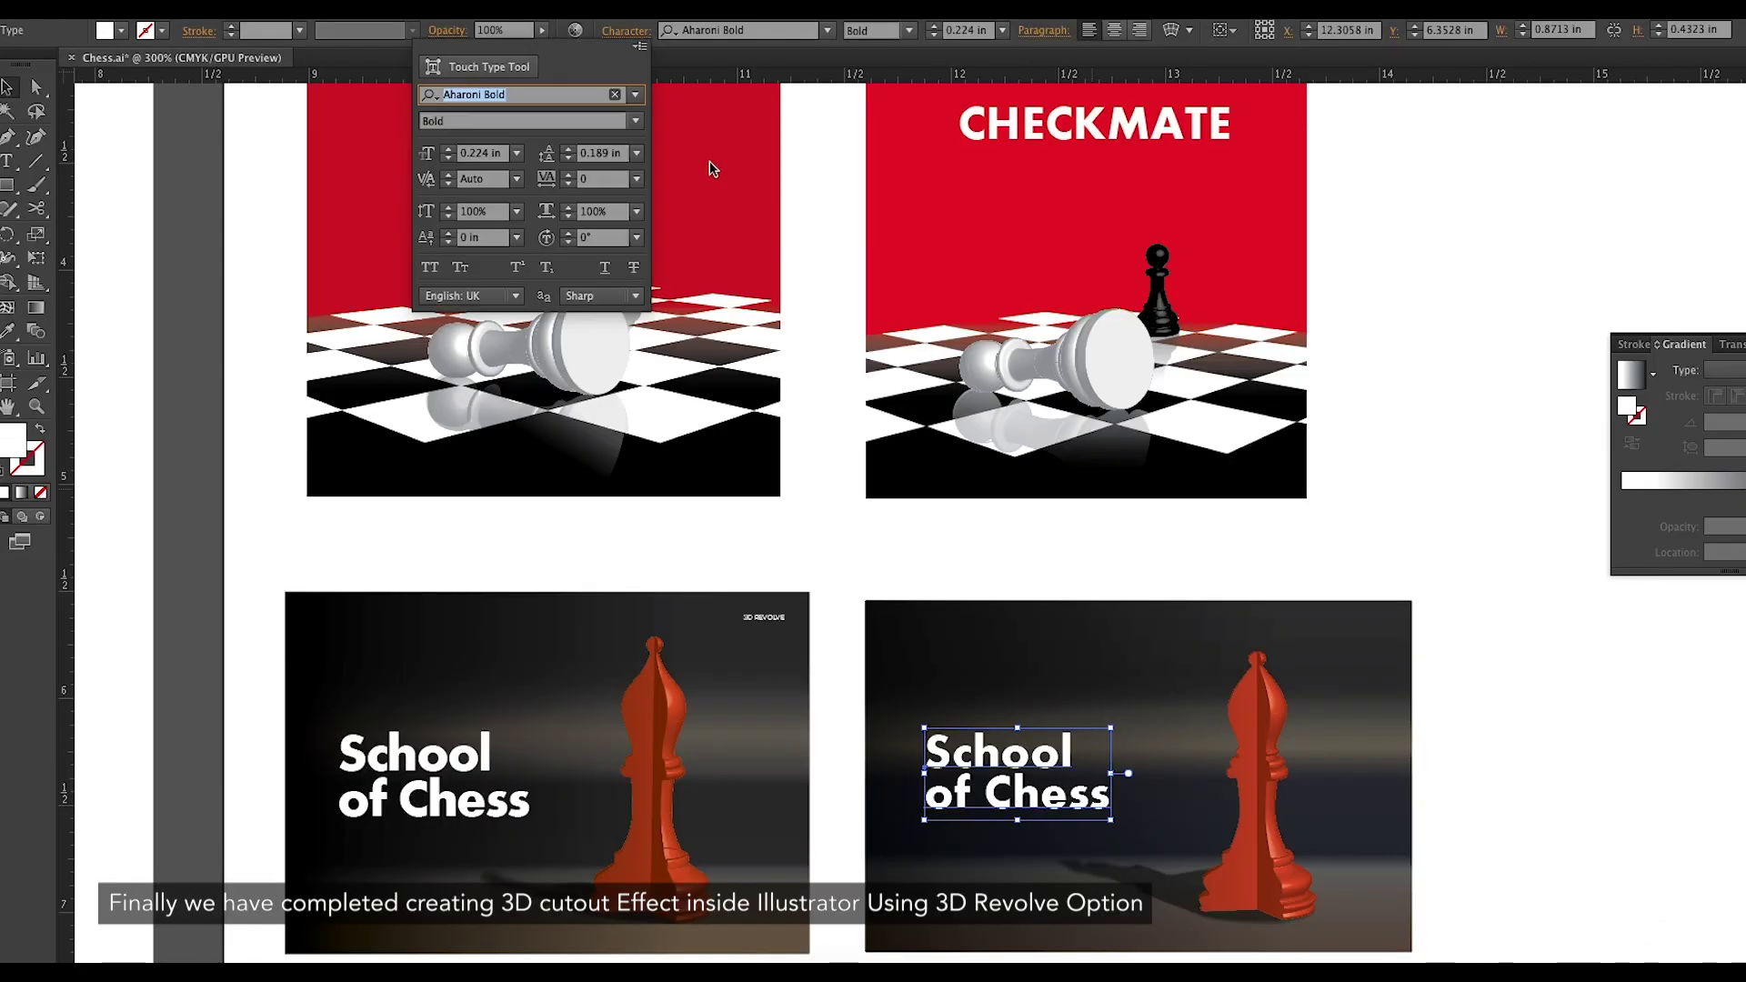
click(640, 180)
click(662, 293)
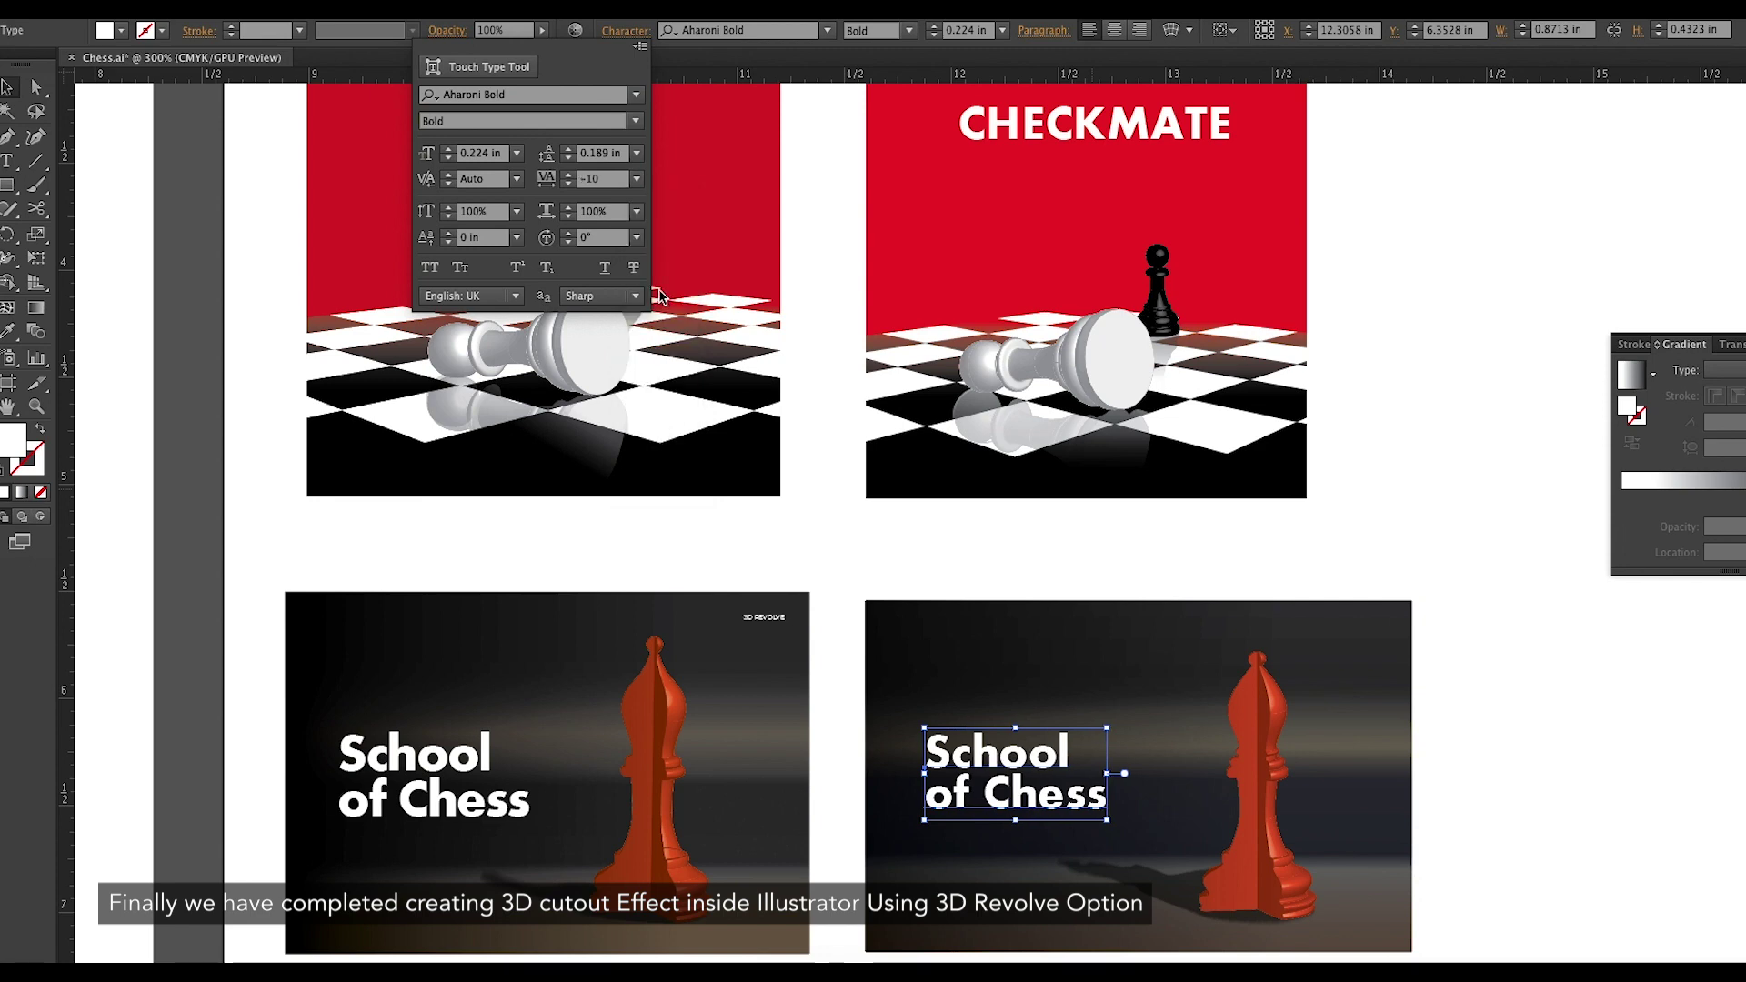
click(569, 184)
click(569, 185)
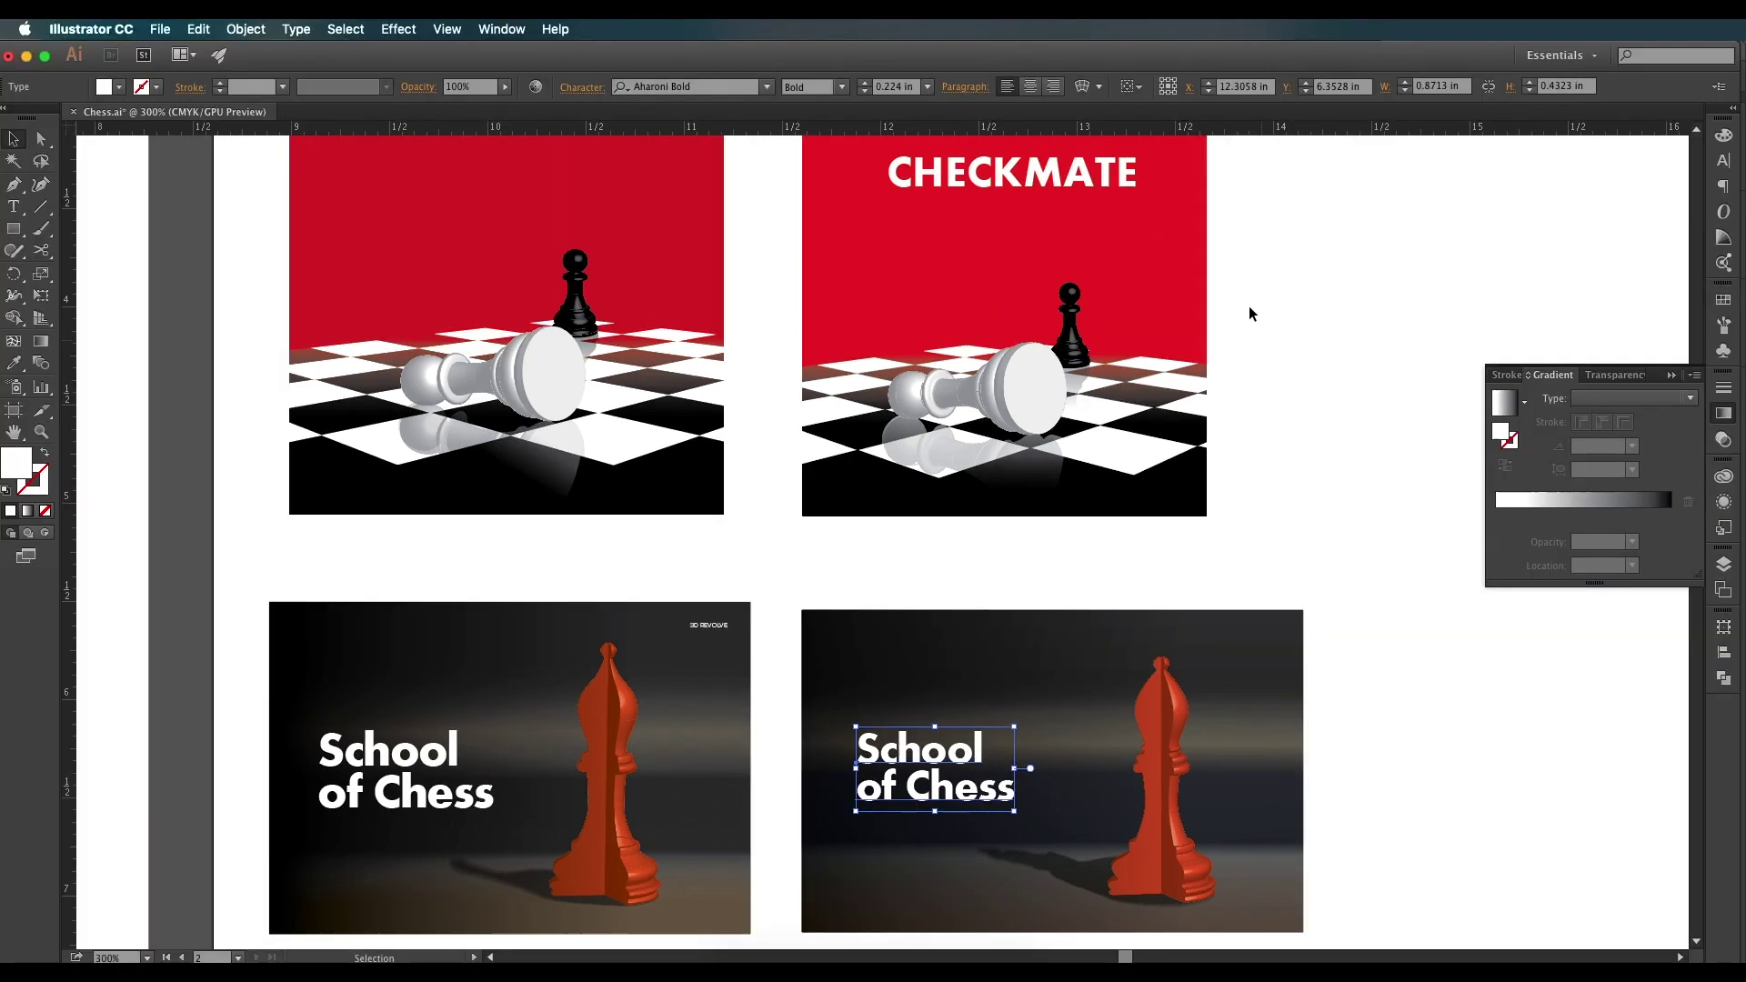
Examine the finished artwork up close, including the bishop's base and its cast shadow, and compare it with the original.
key(ctrl+=)
key(ctrl+=)
drag(1084, 448, 1086, 440)
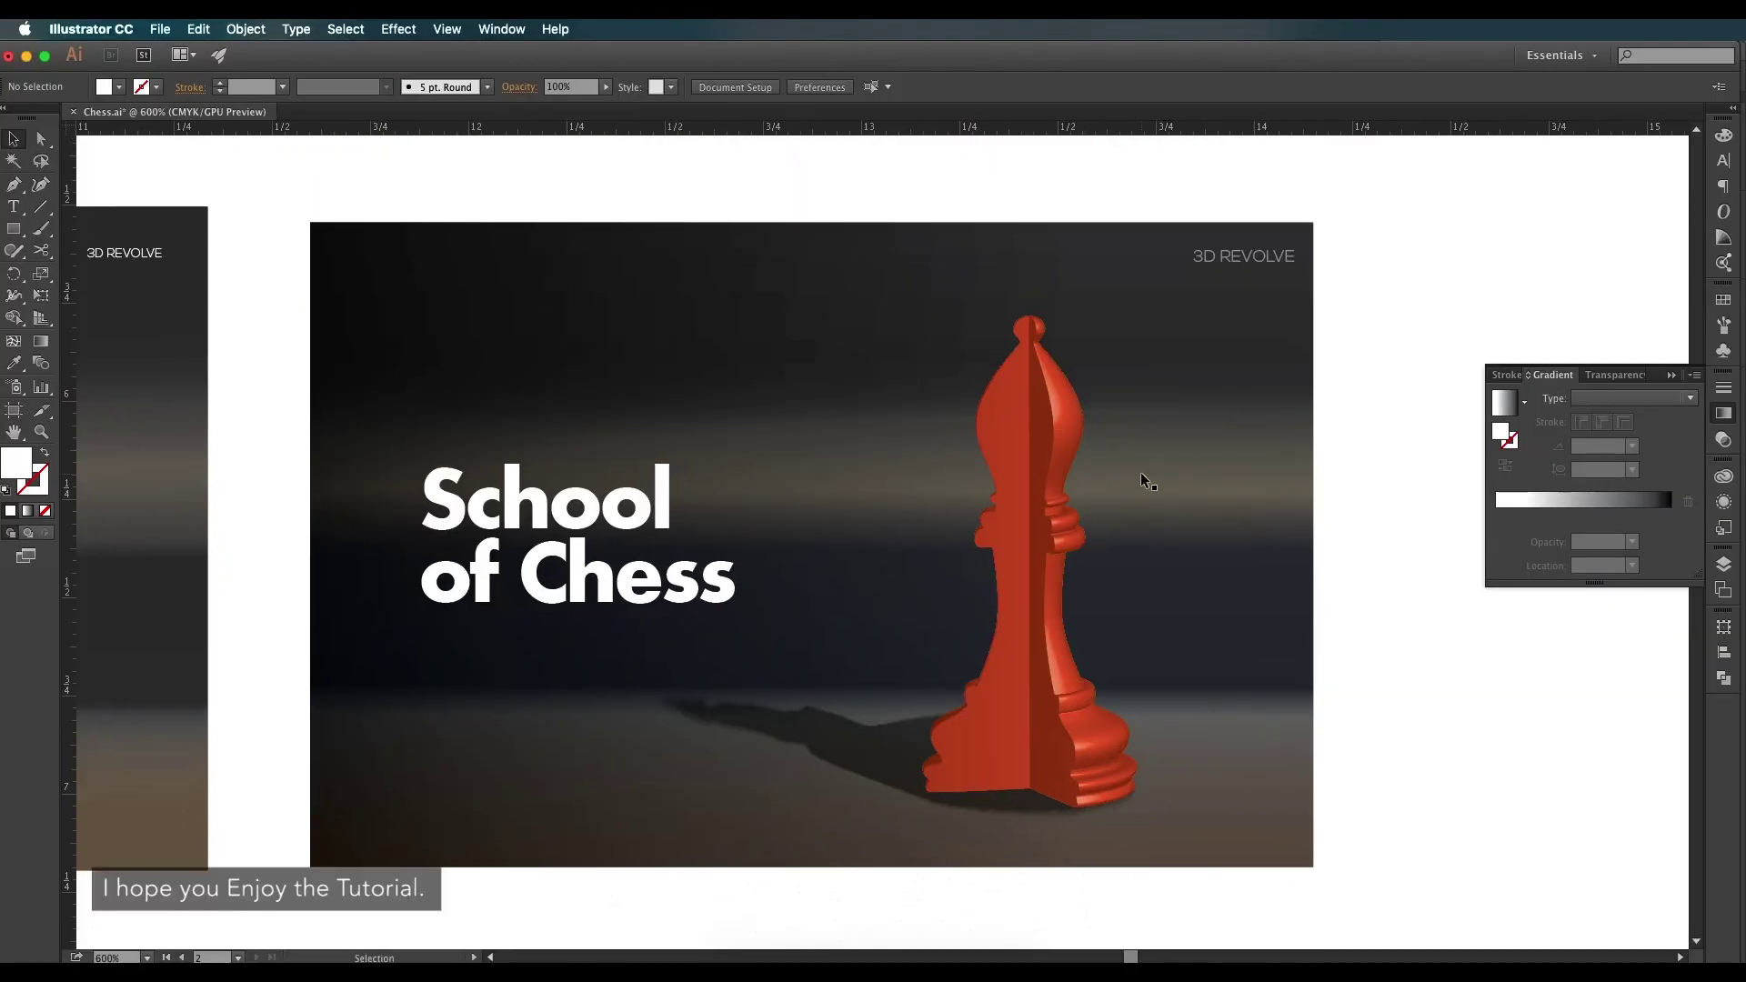
drag(1020, 491, 1006, 745)
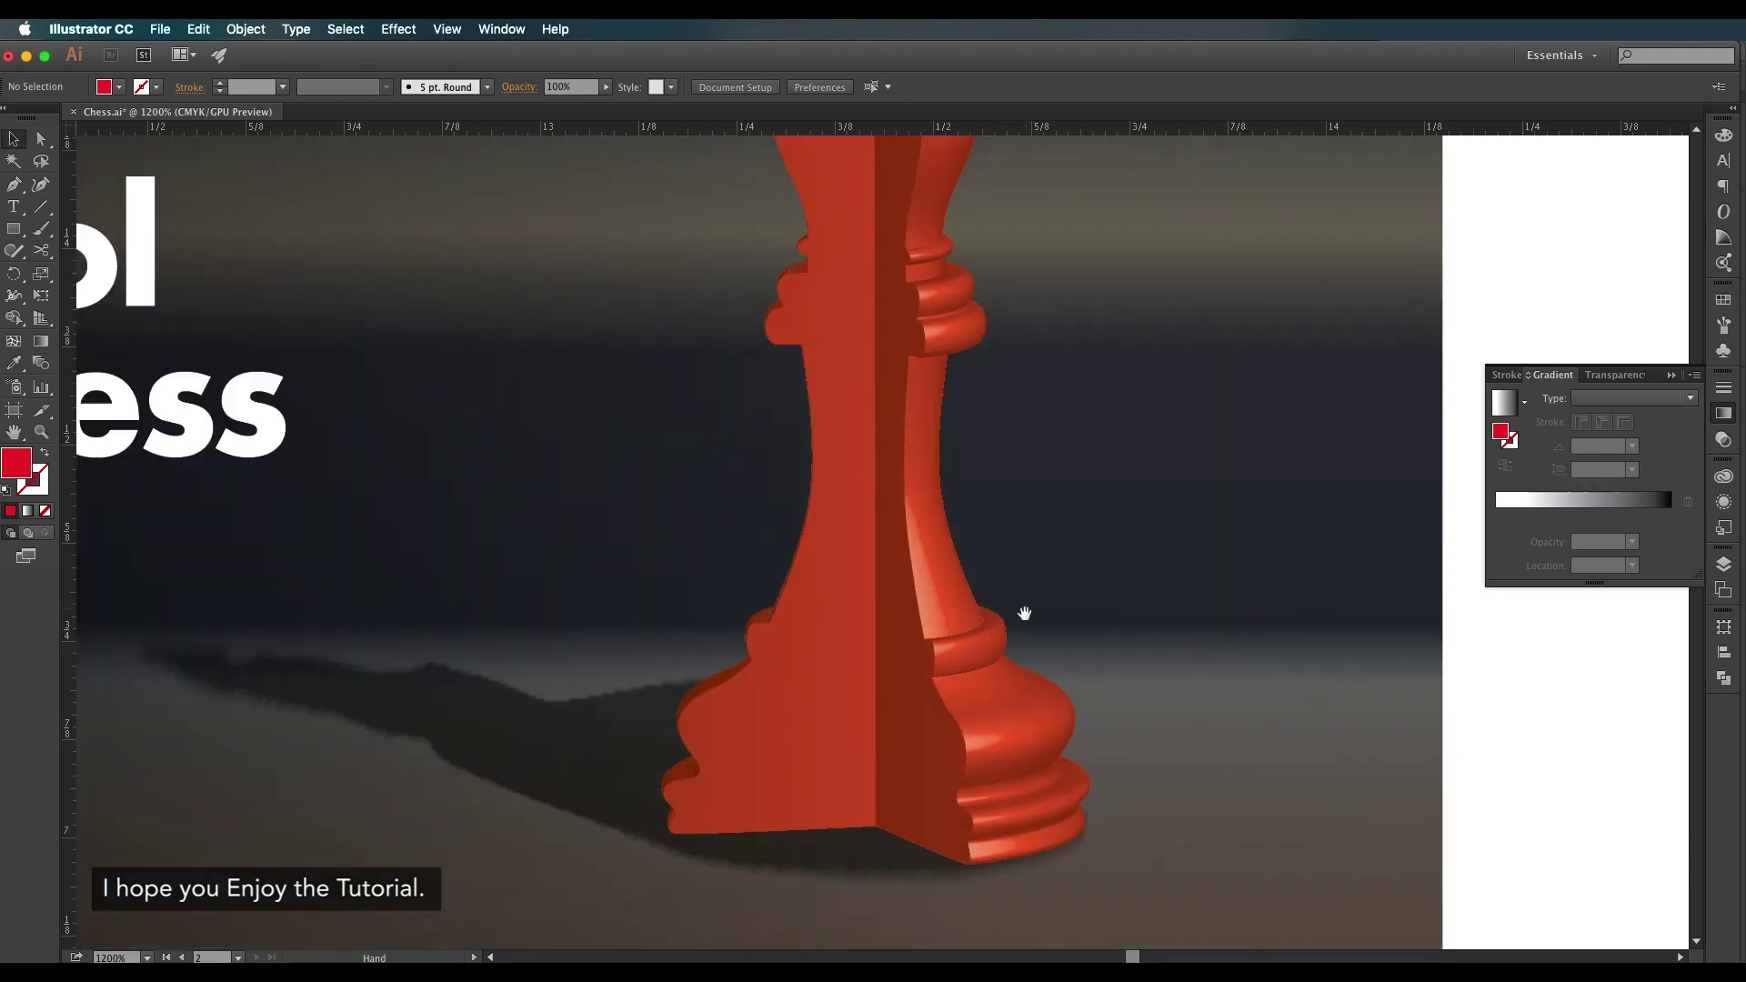
scroll(1099, 702, down, 4)
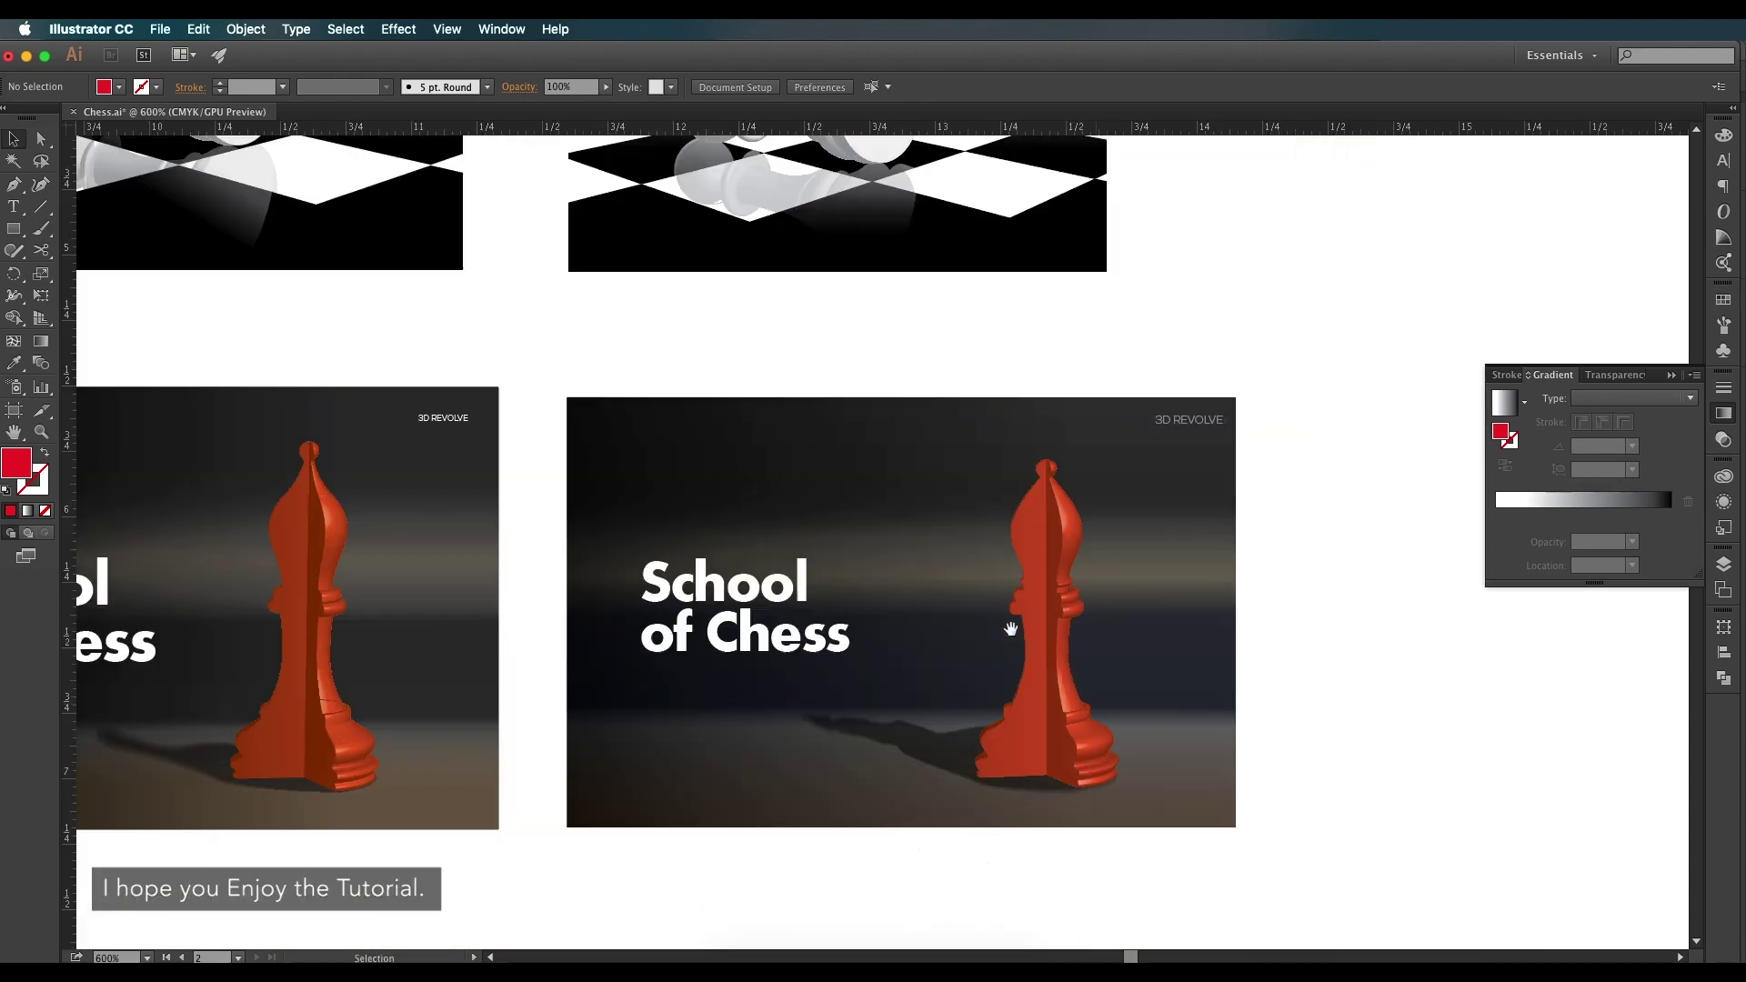
click(1057, 639)
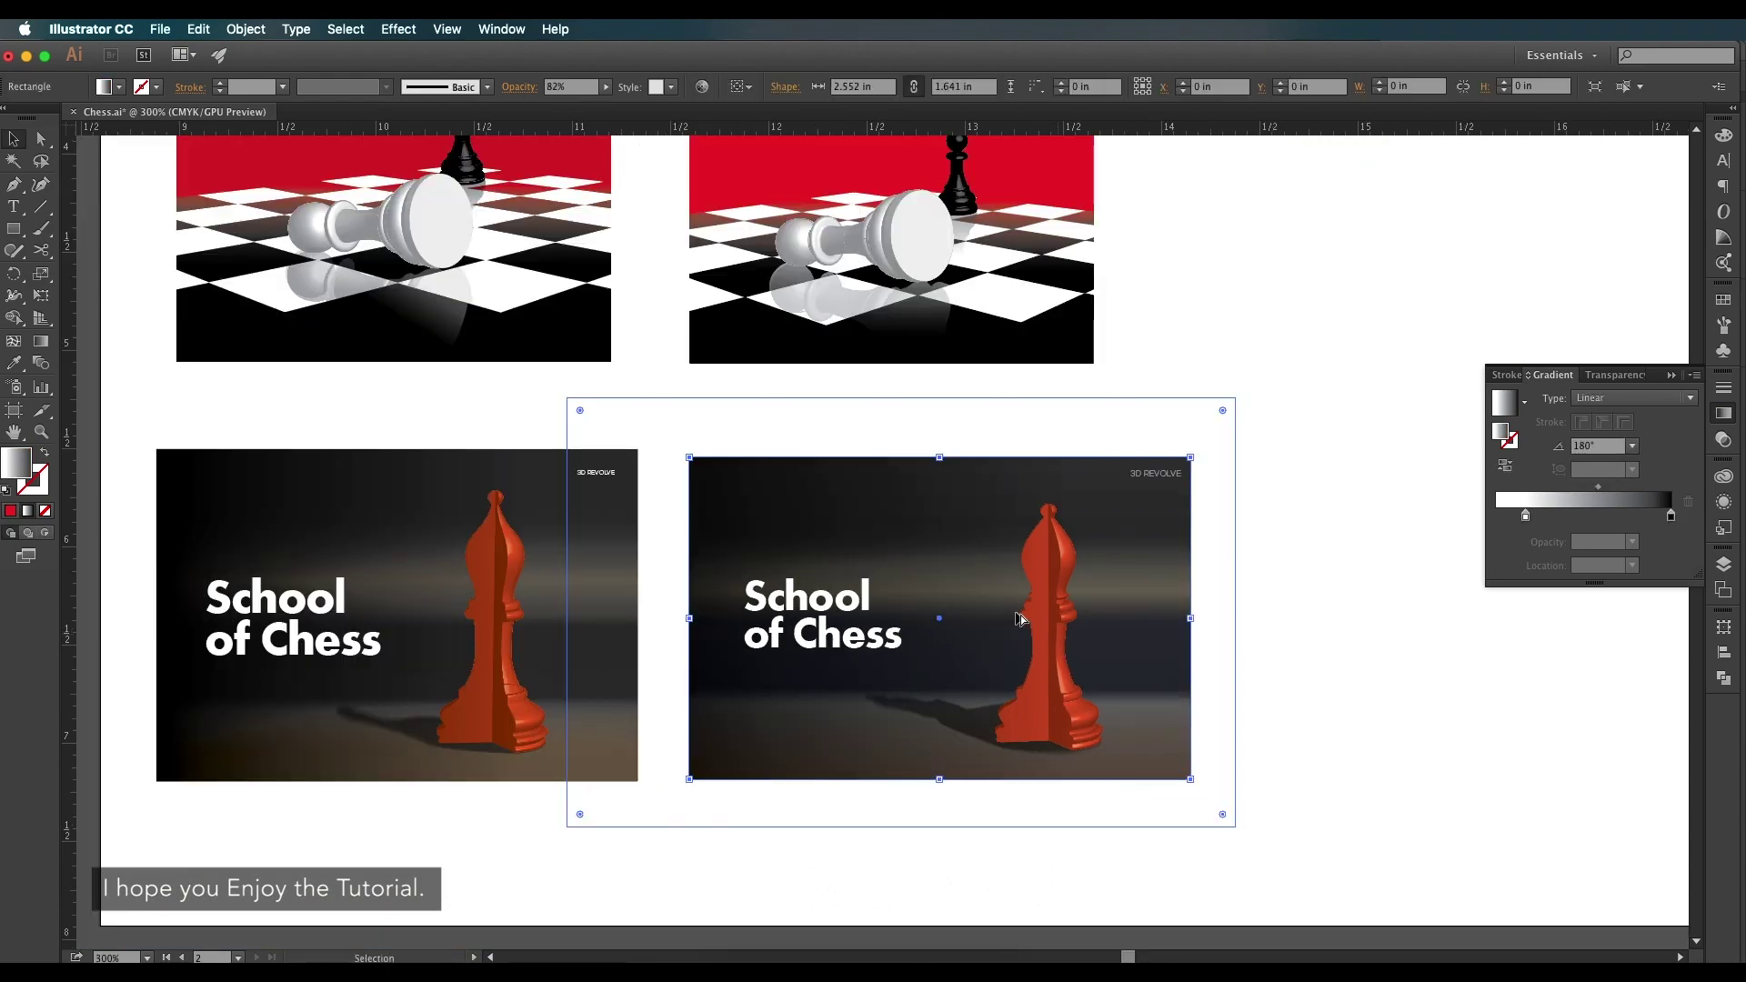